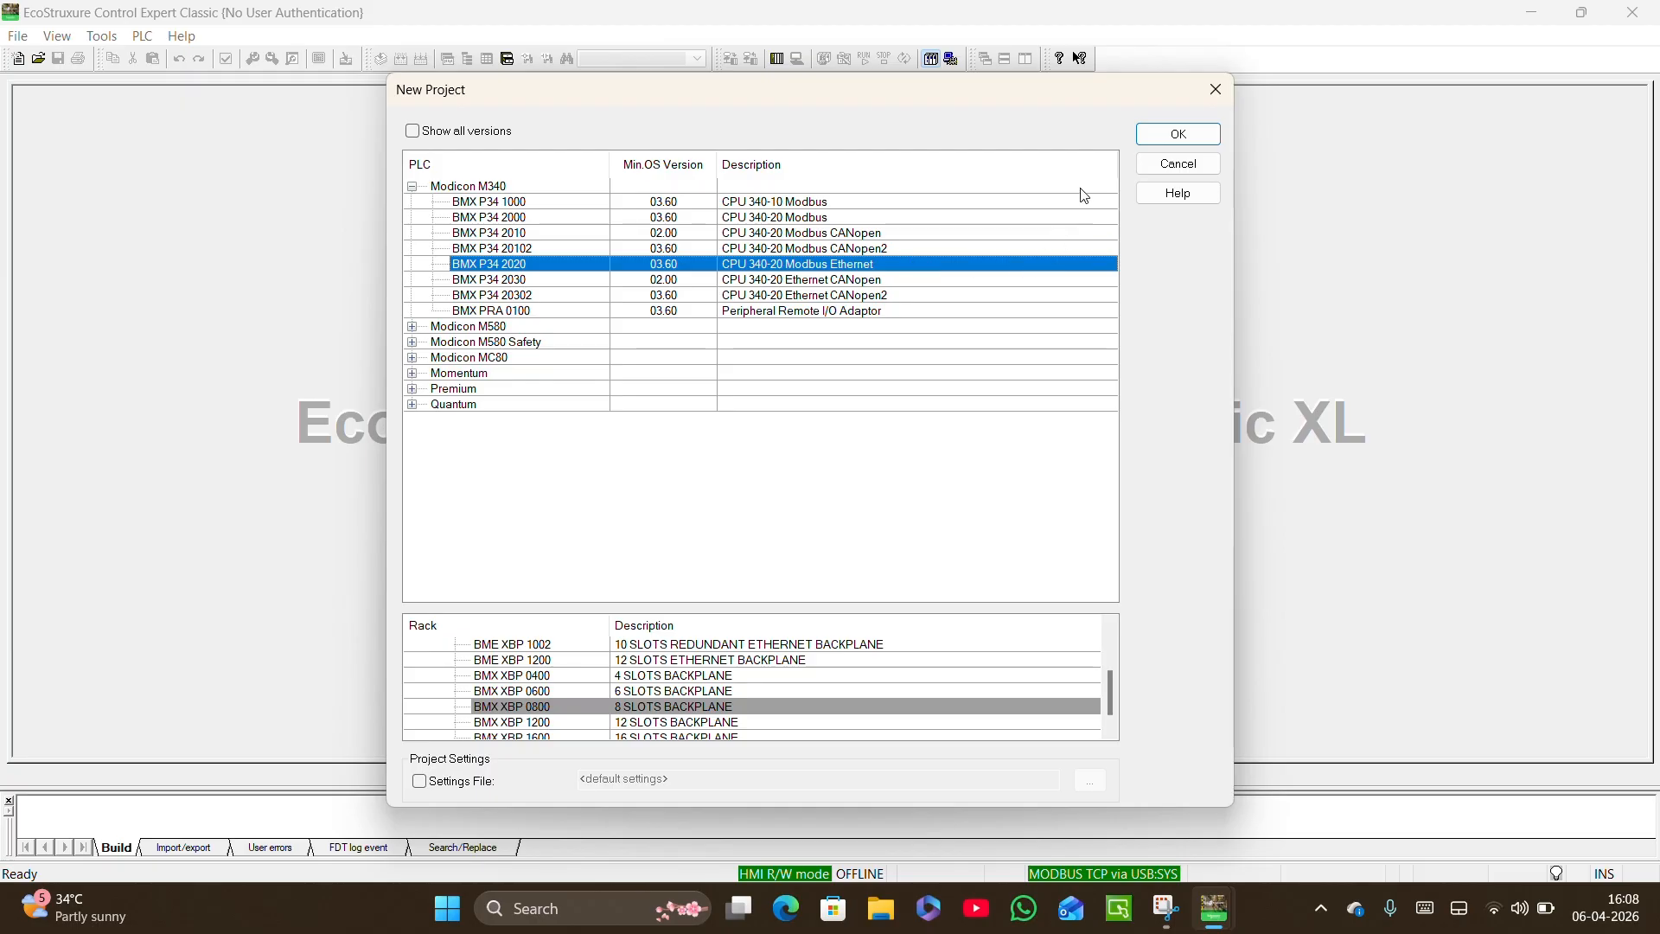
Create the project with the BMX P34 2020 processor and BMX XBP 0800 rack, opting out of an application password.
{"action": "left_click", "coordinate": [1150, 136]}
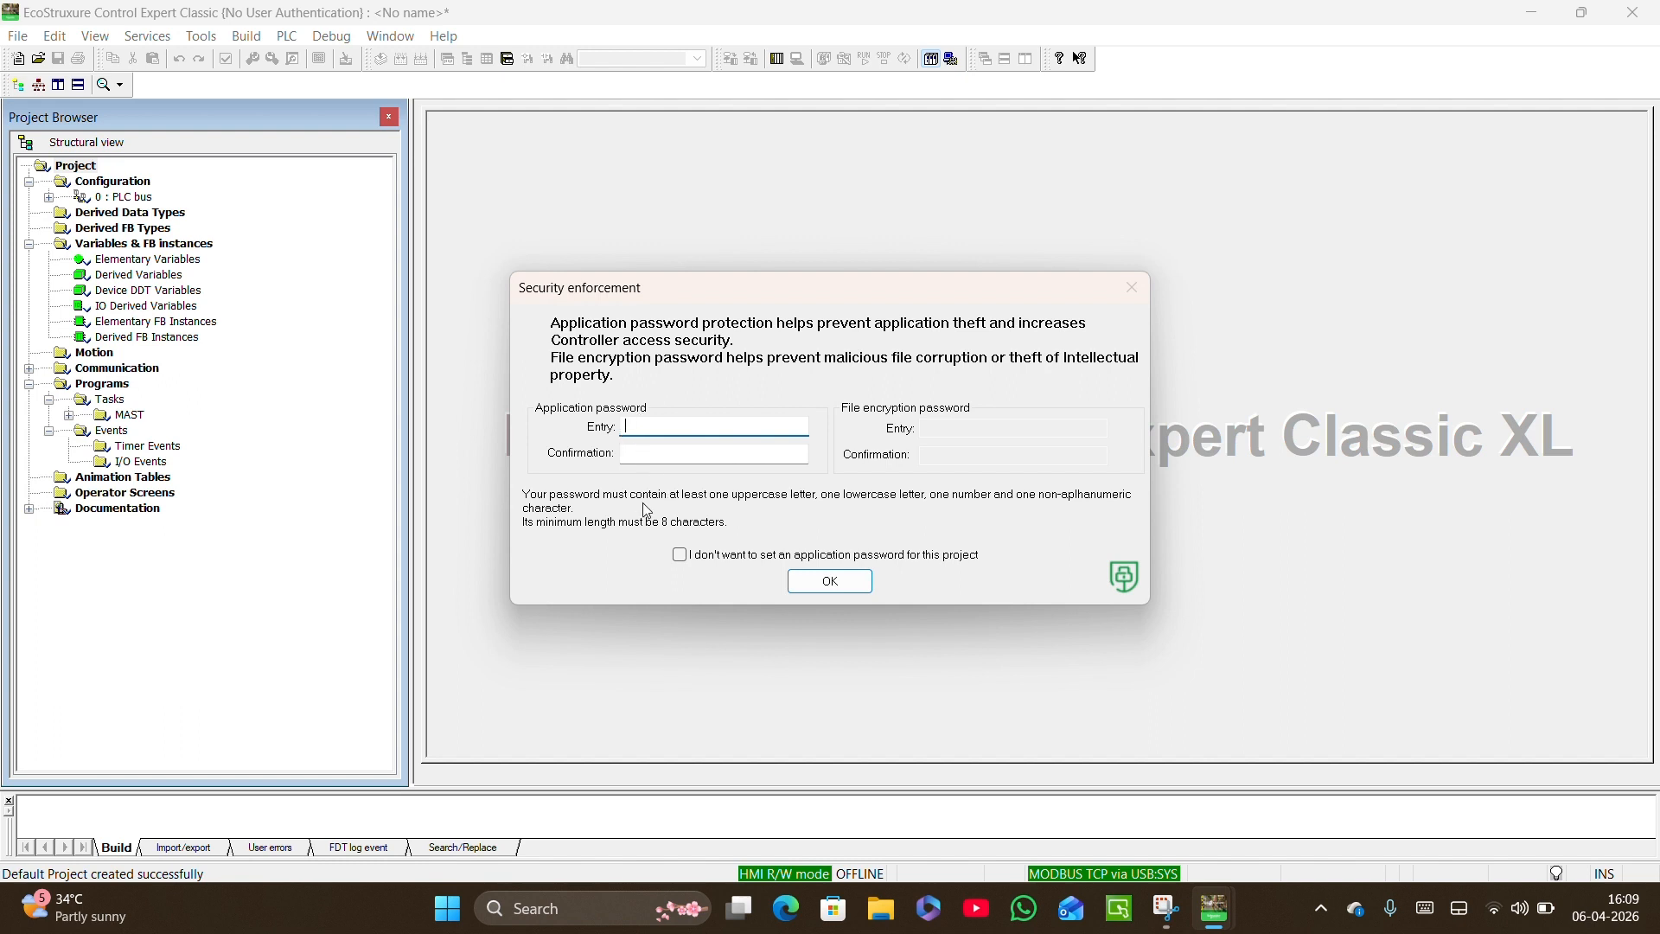
{"action": "left_click", "coordinate": [680, 558]}
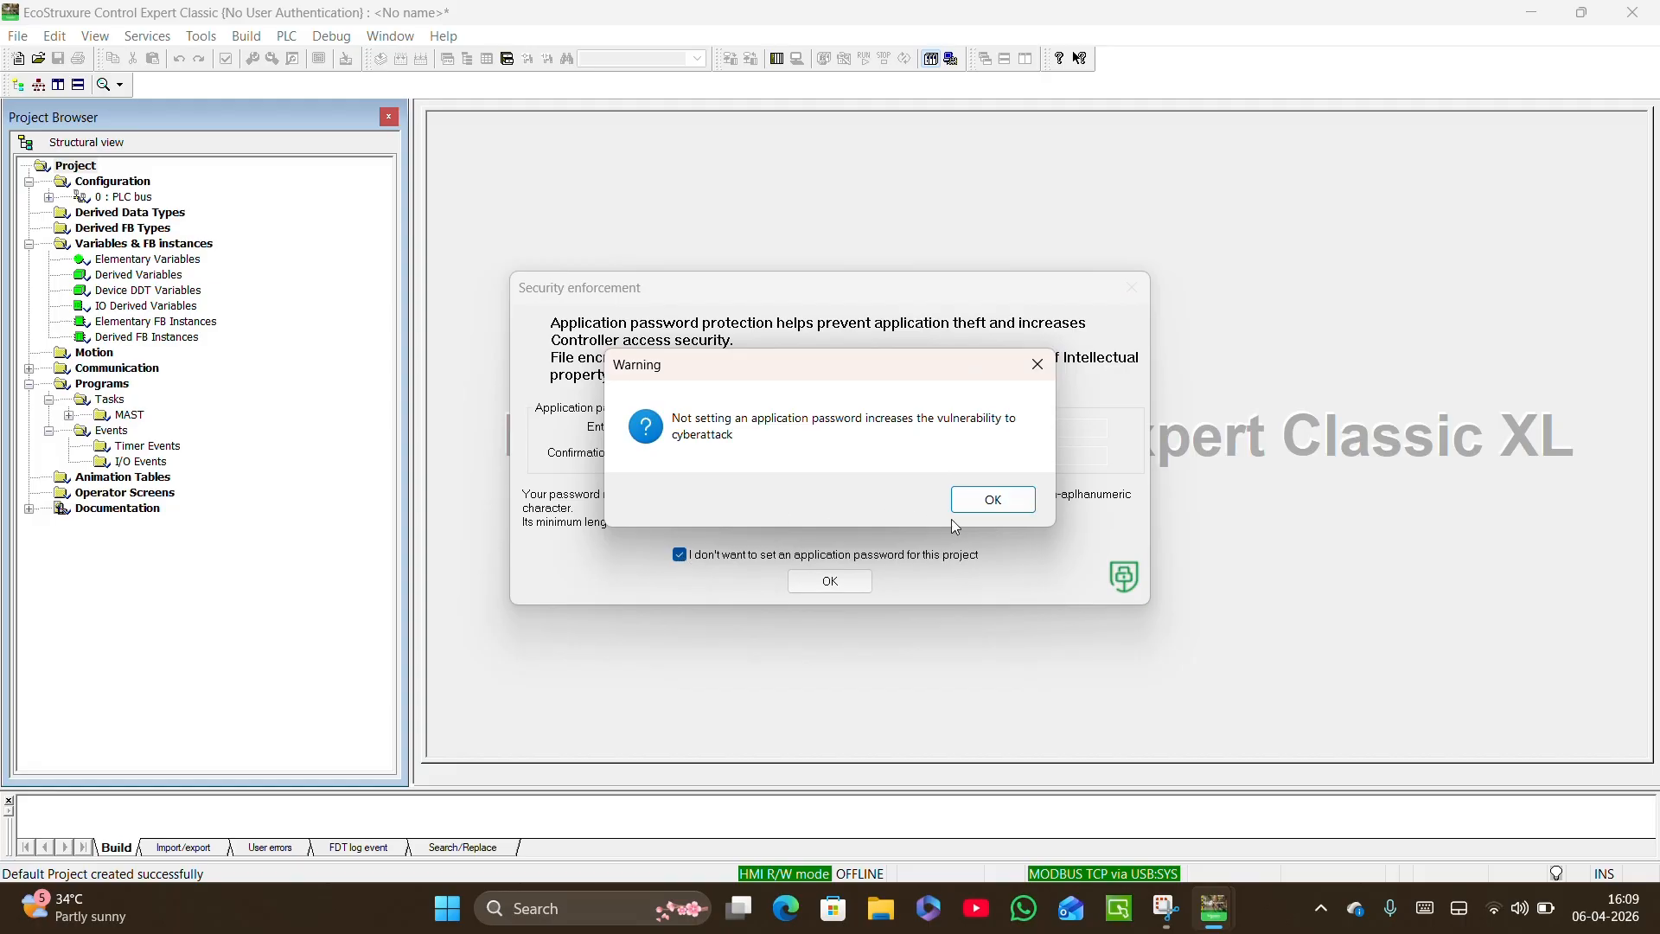
{"action": "left_click", "coordinate": [984, 506]}
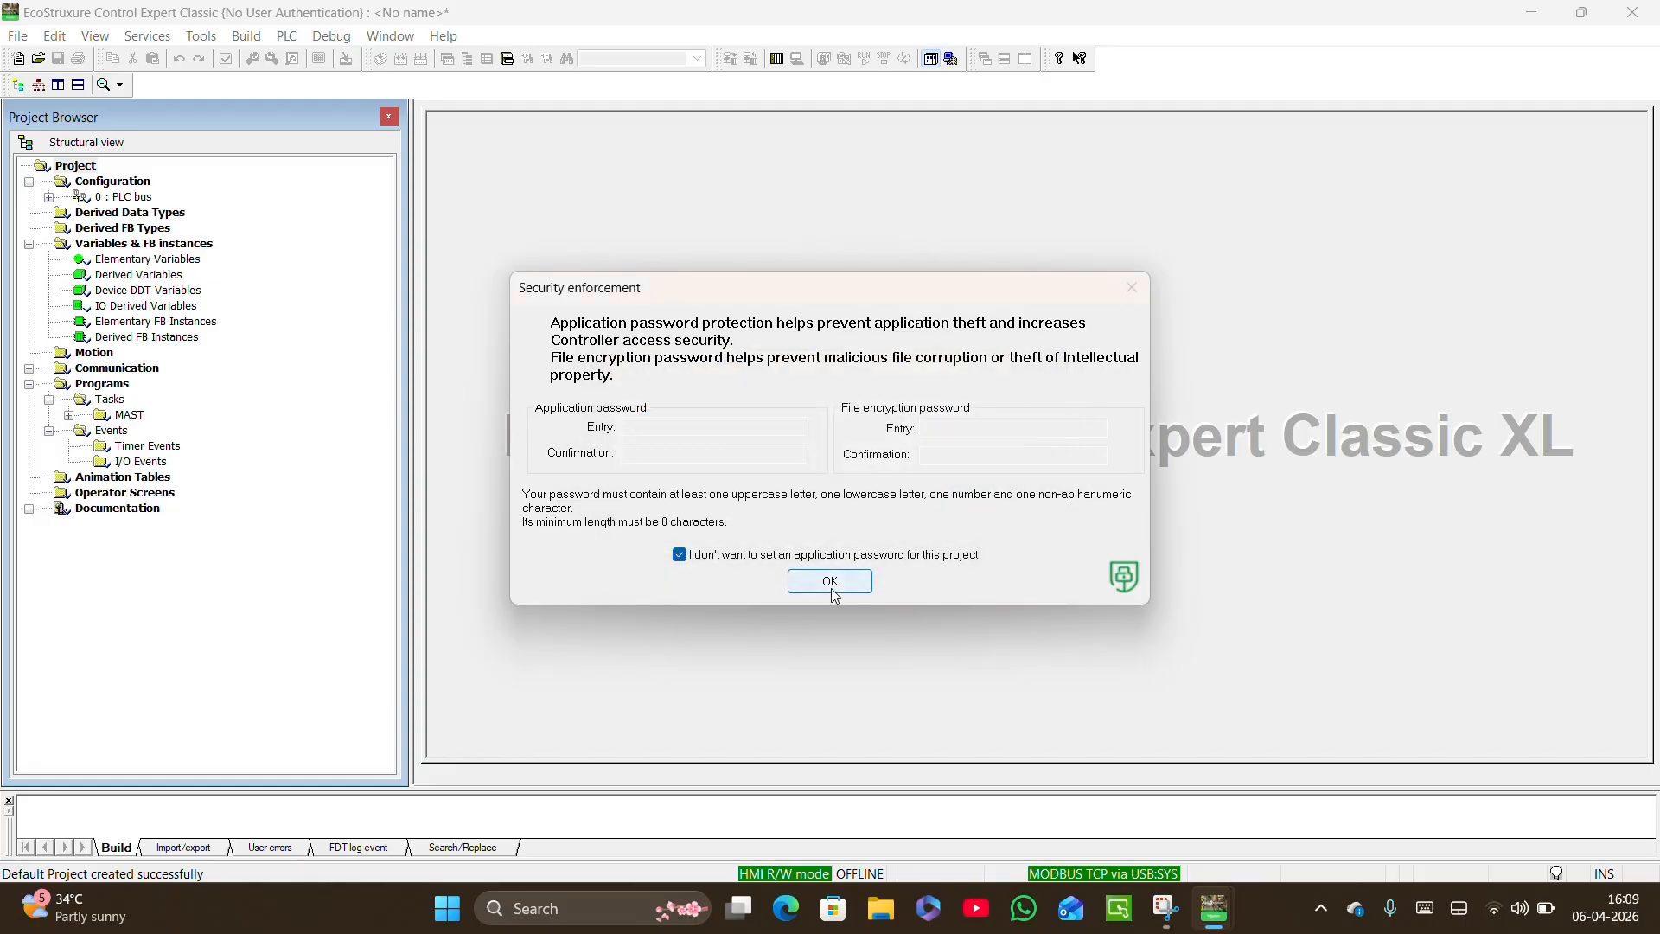
{"action": "left_click", "coordinate": [830, 582]}
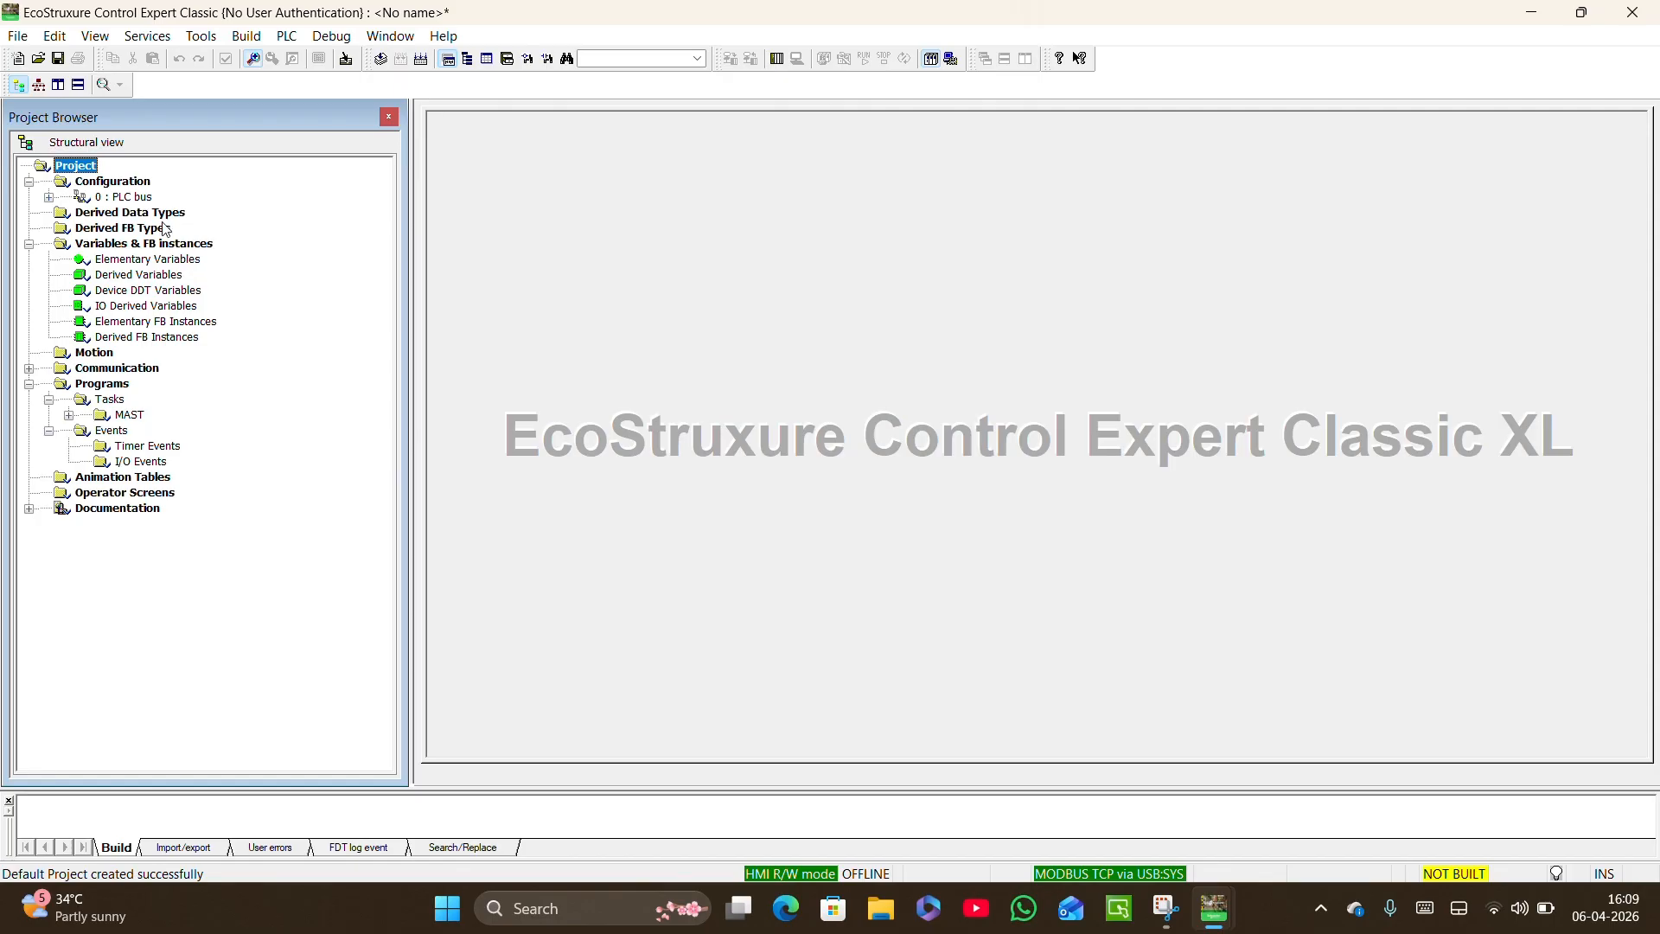
Open the PLC bus configuration and replace the rack's power supply with the BMX CPS 2010 standard isolated DC supply.
{"action": "left_click", "coordinate": [127, 198]}
{"action": "double_click", "coordinate": [127, 198]}
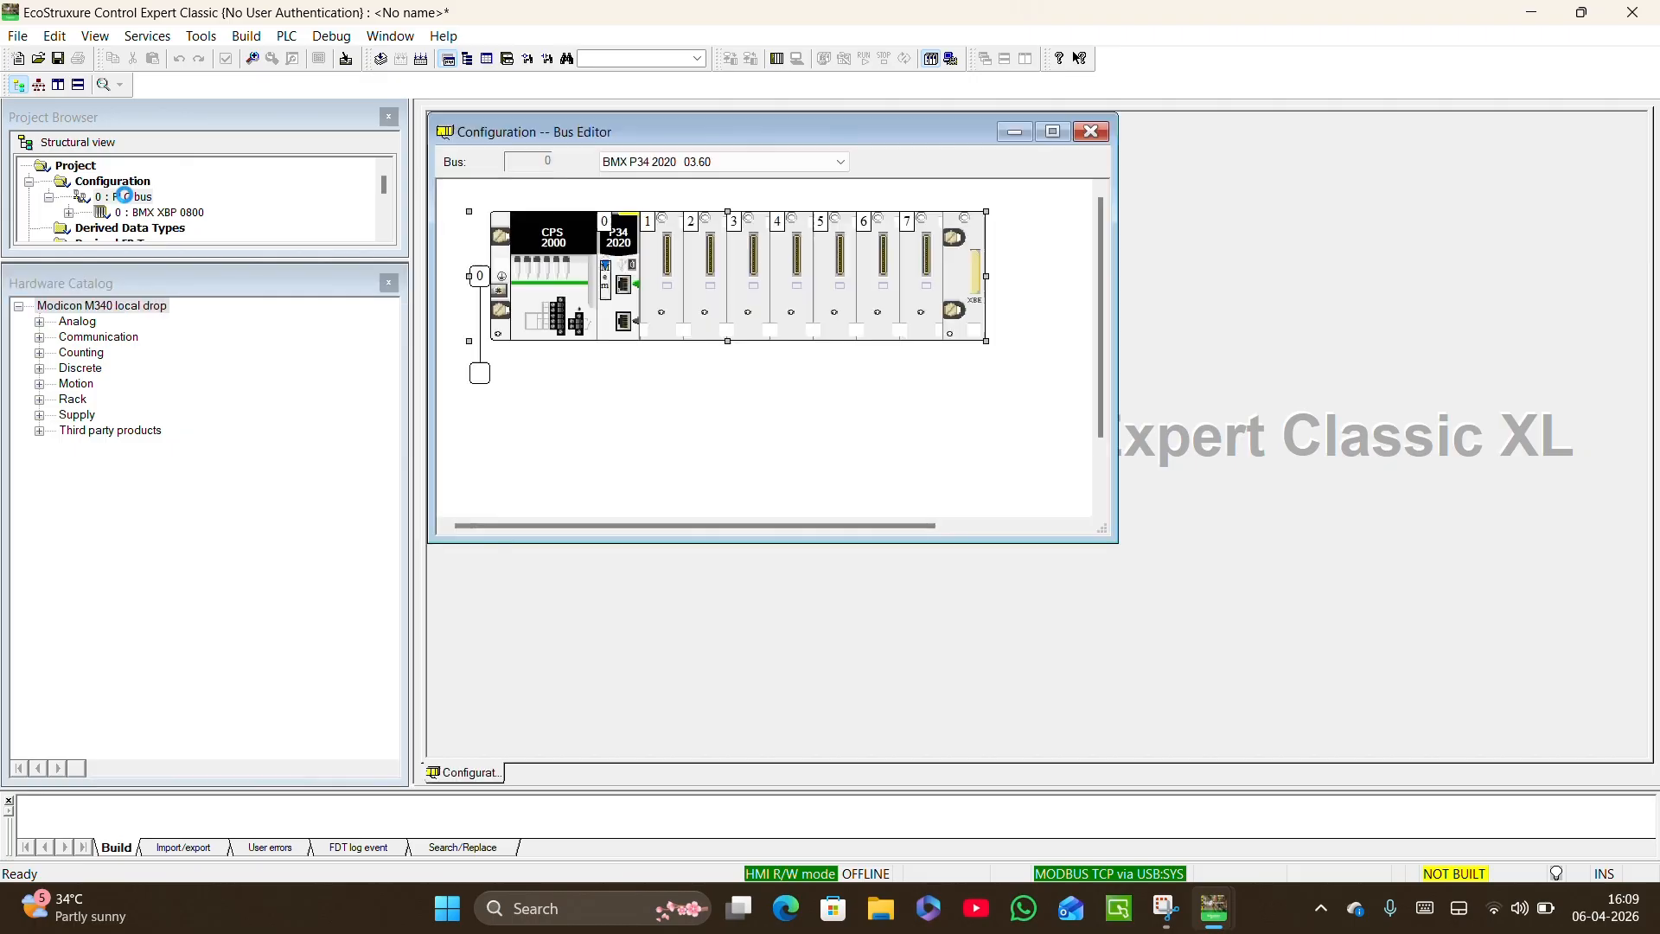
{"action": "left_click", "coordinate": [553, 236]}
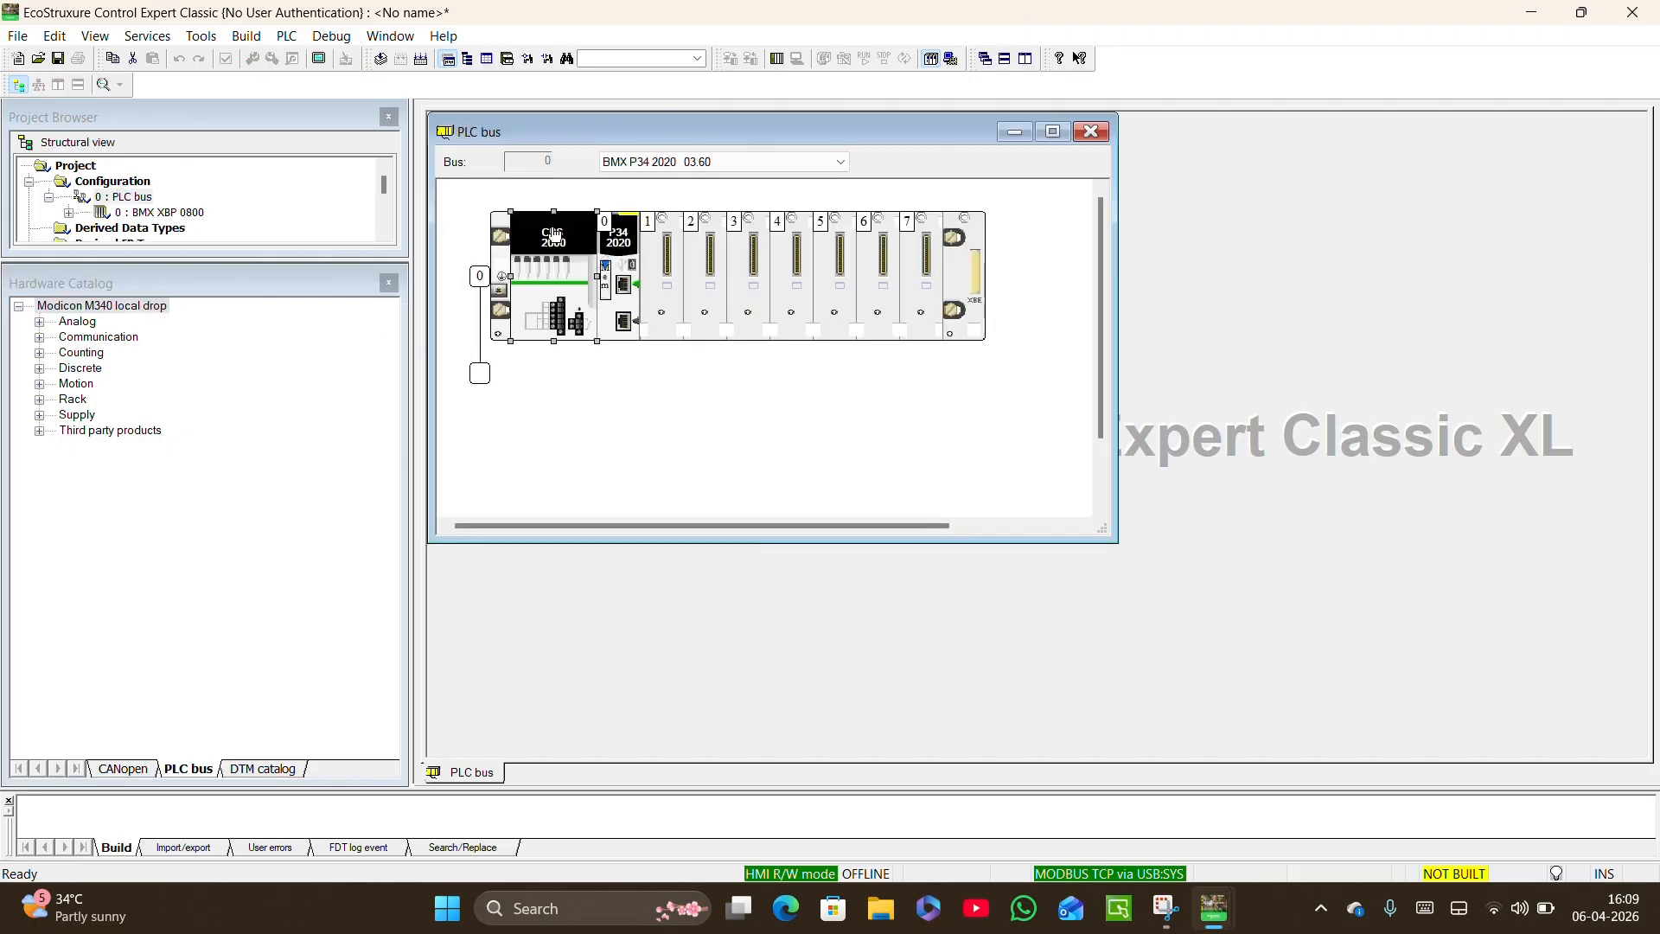
{"action": "key", "text": "Delete"}
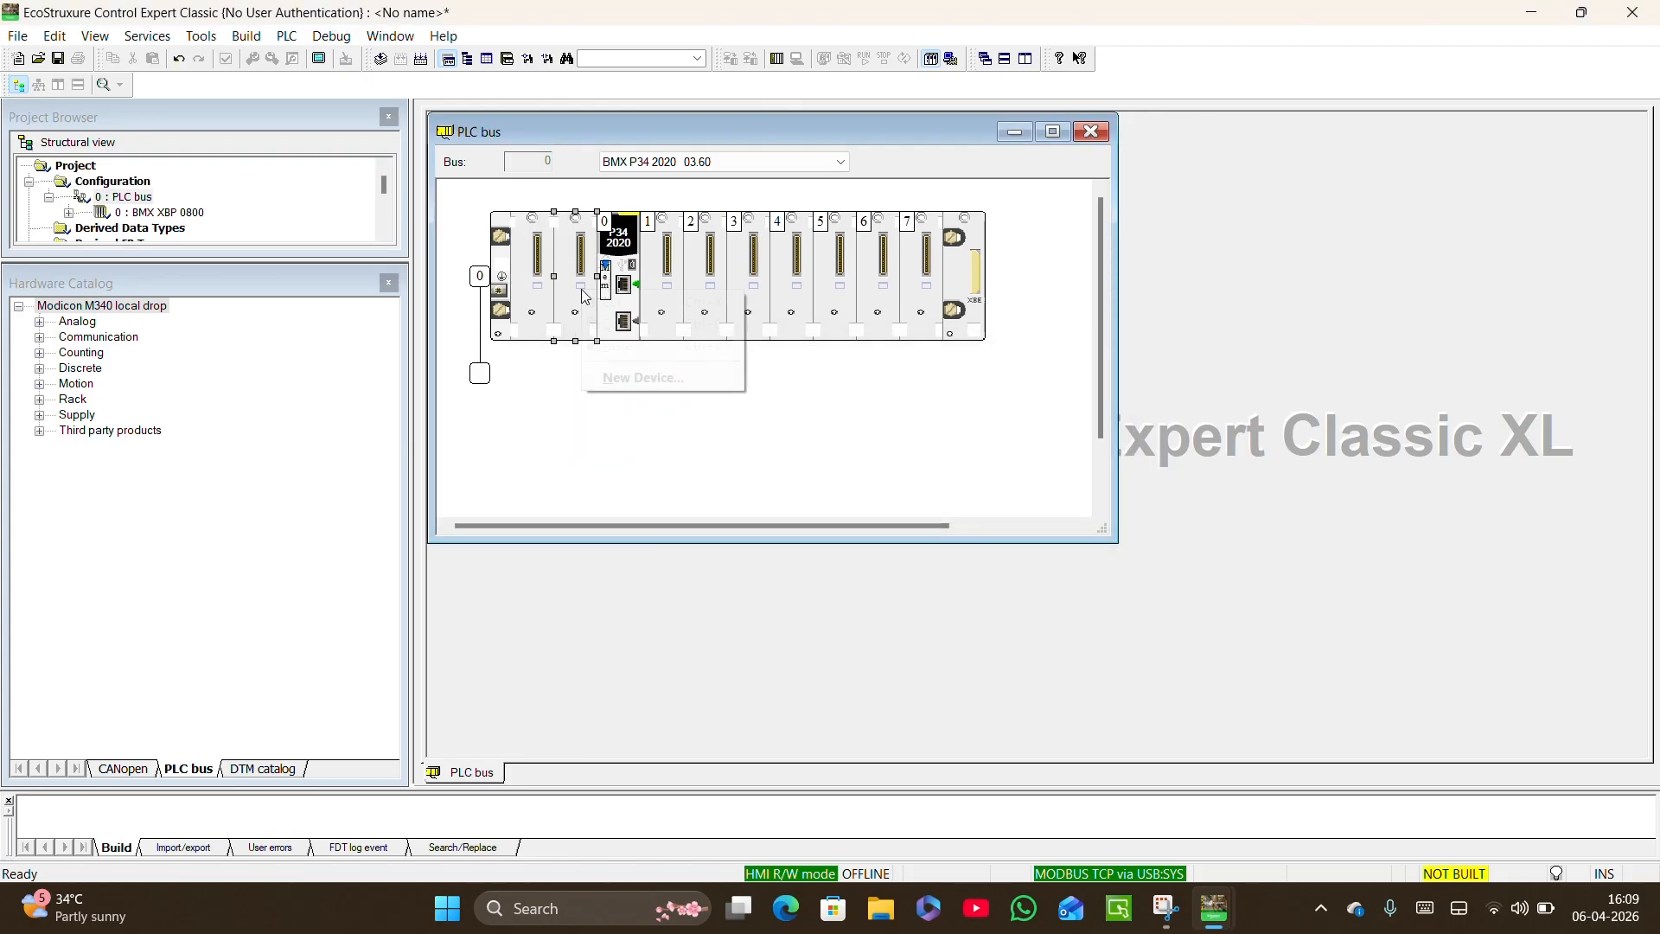
{"action": "right_click", "coordinate": [581, 288]}
{"action": "left_click", "coordinate": [619, 378]}
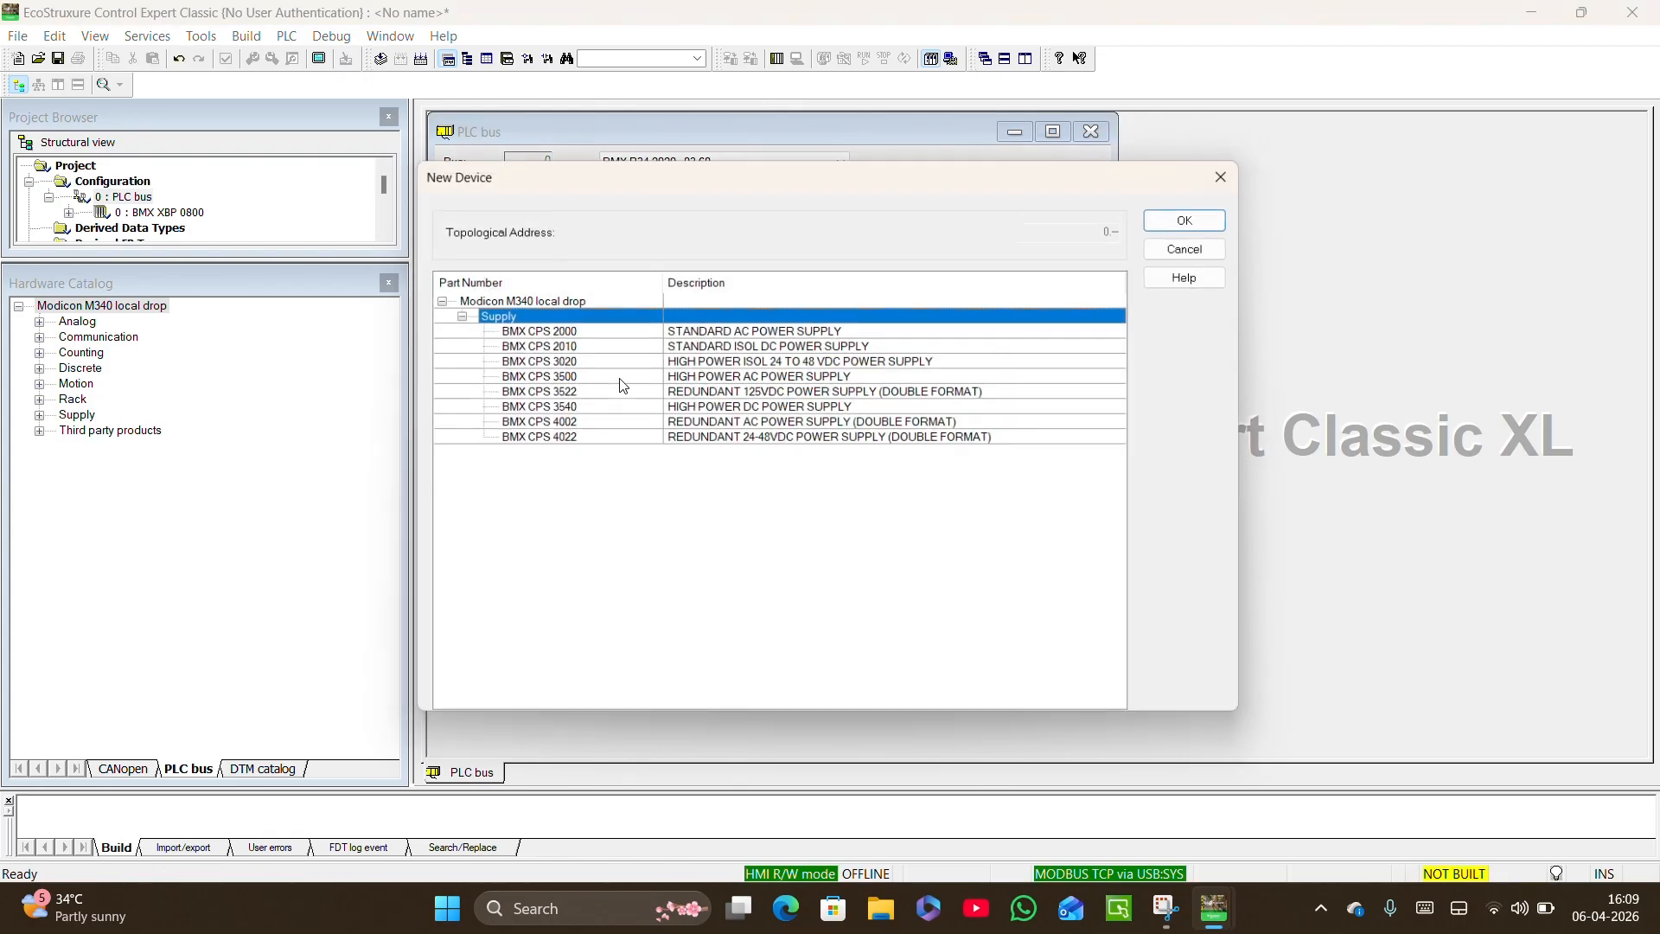
{"action": "left_click", "coordinate": [666, 348]}
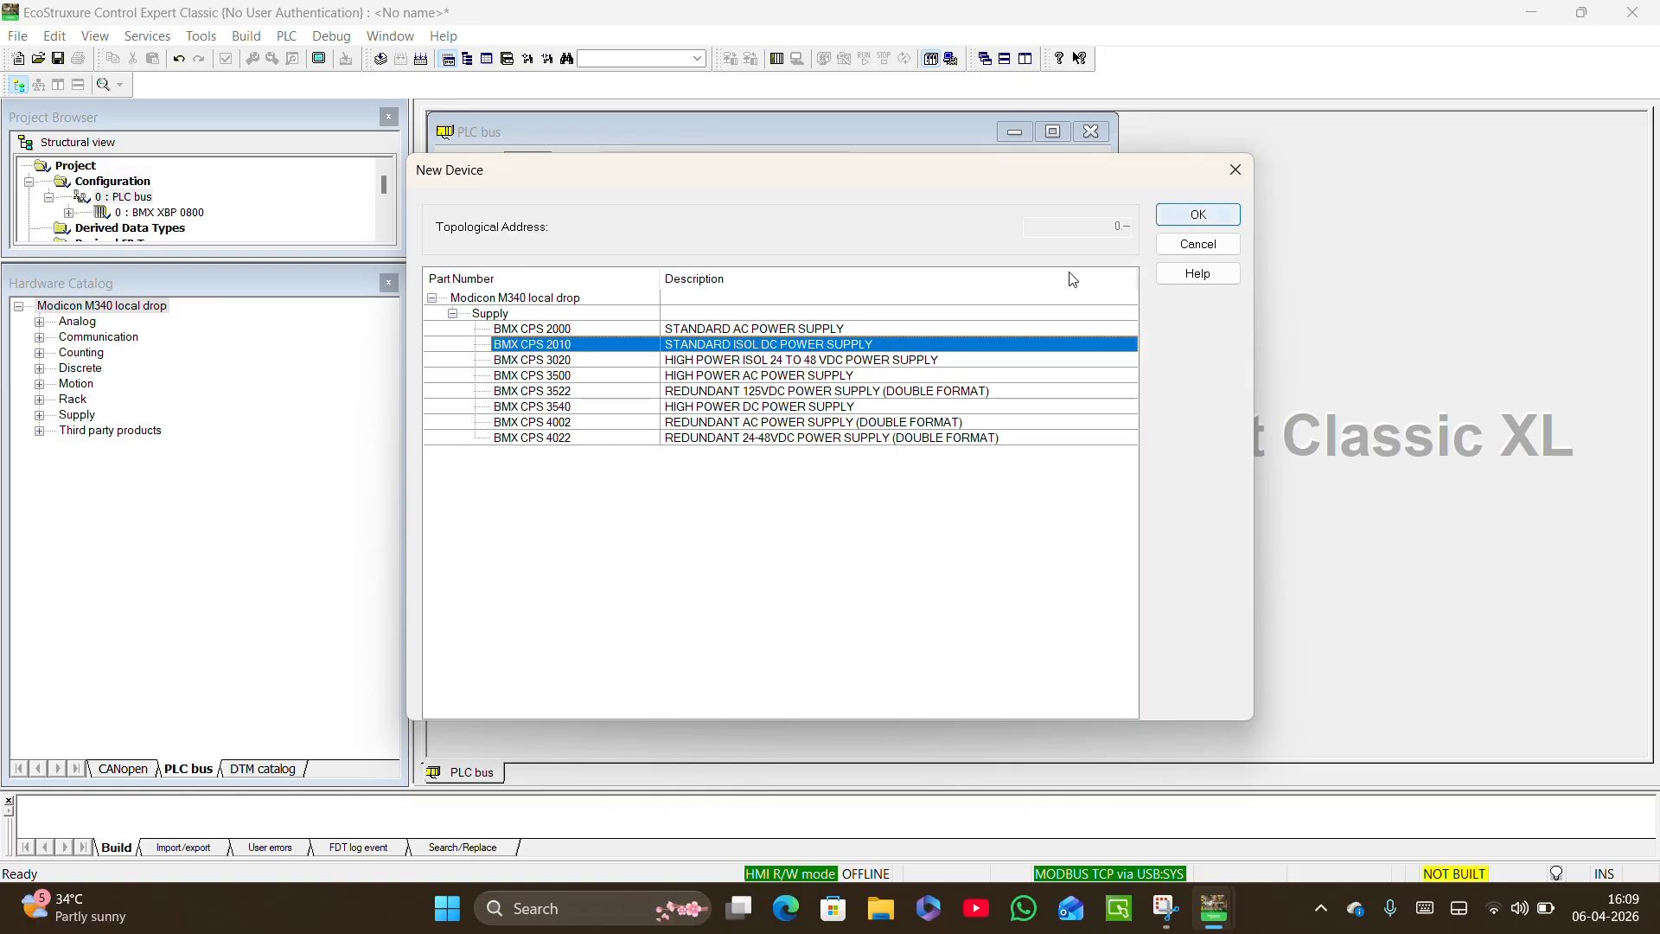
{"action": "left_click", "coordinate": [1182, 216]}
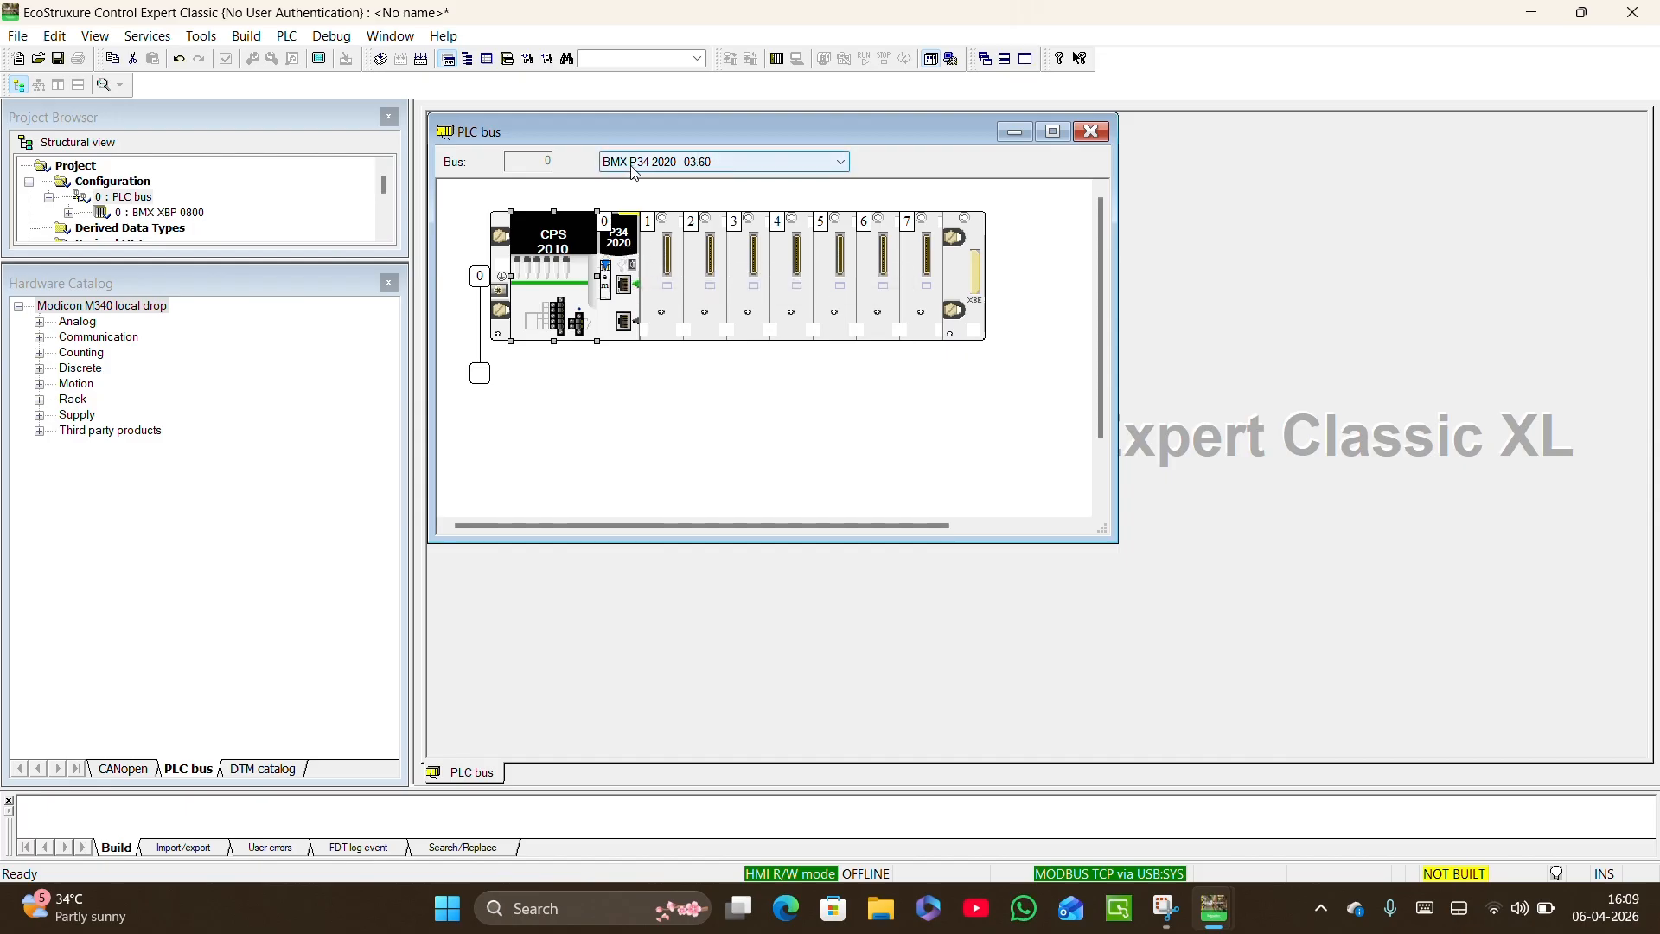
Change the processor version on the PLC bus to BMX P34 2020 03.50 and accept the replacement.
{"action": "left_click", "coordinate": [708, 164]}
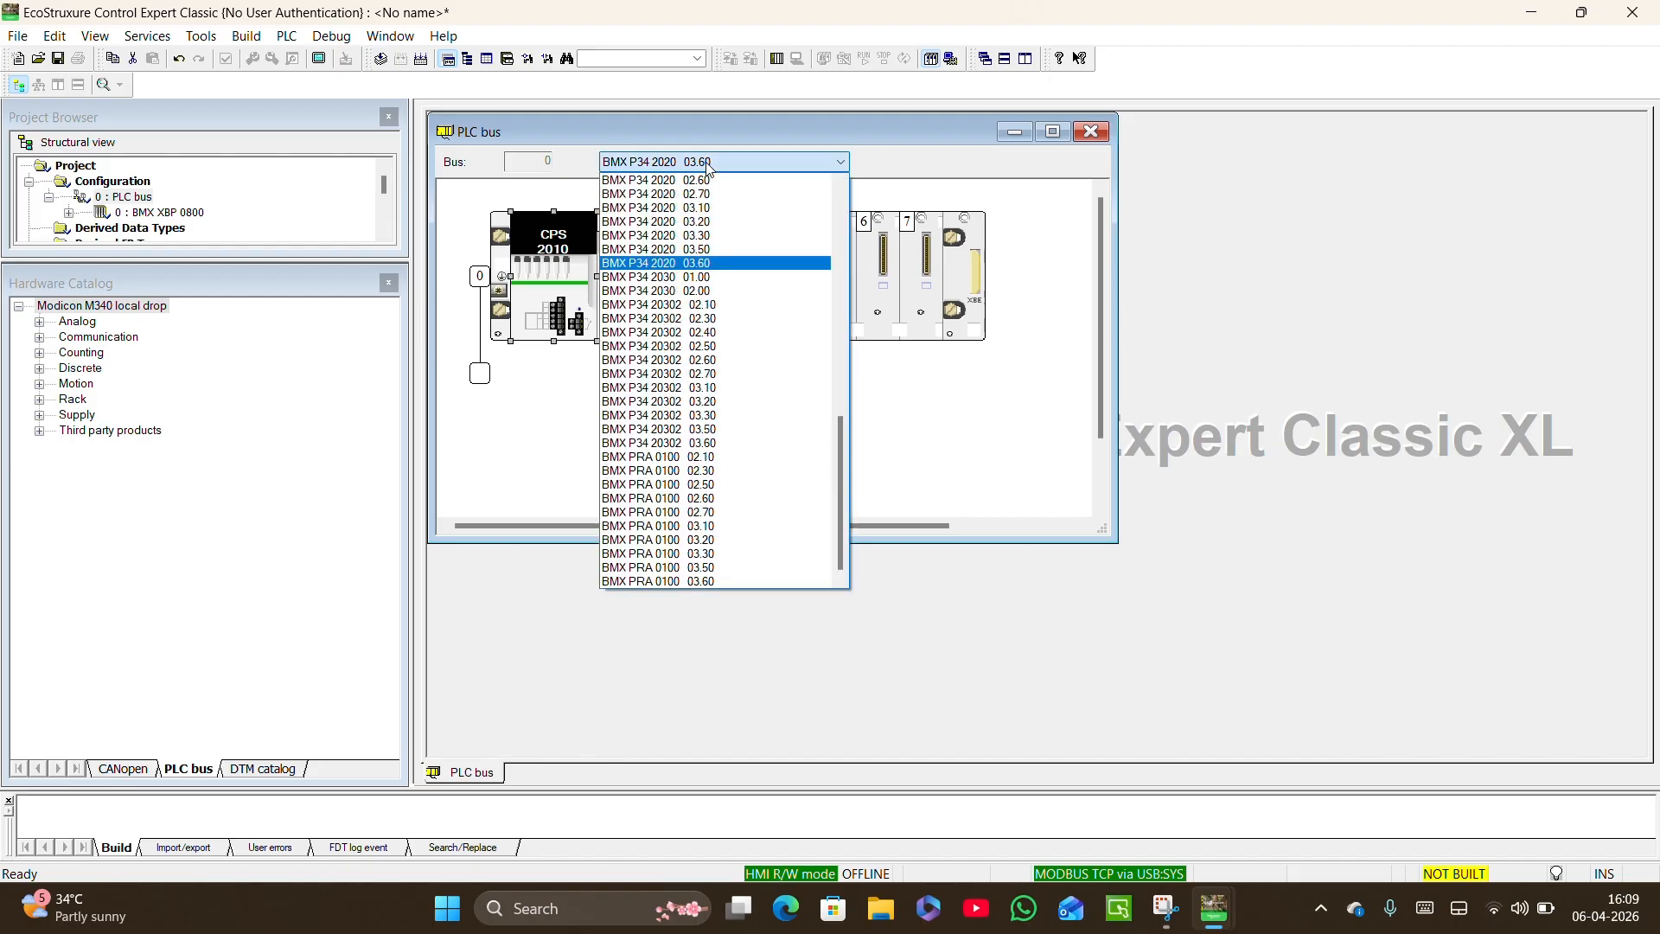
{"action": "left_click", "coordinate": [692, 256]}
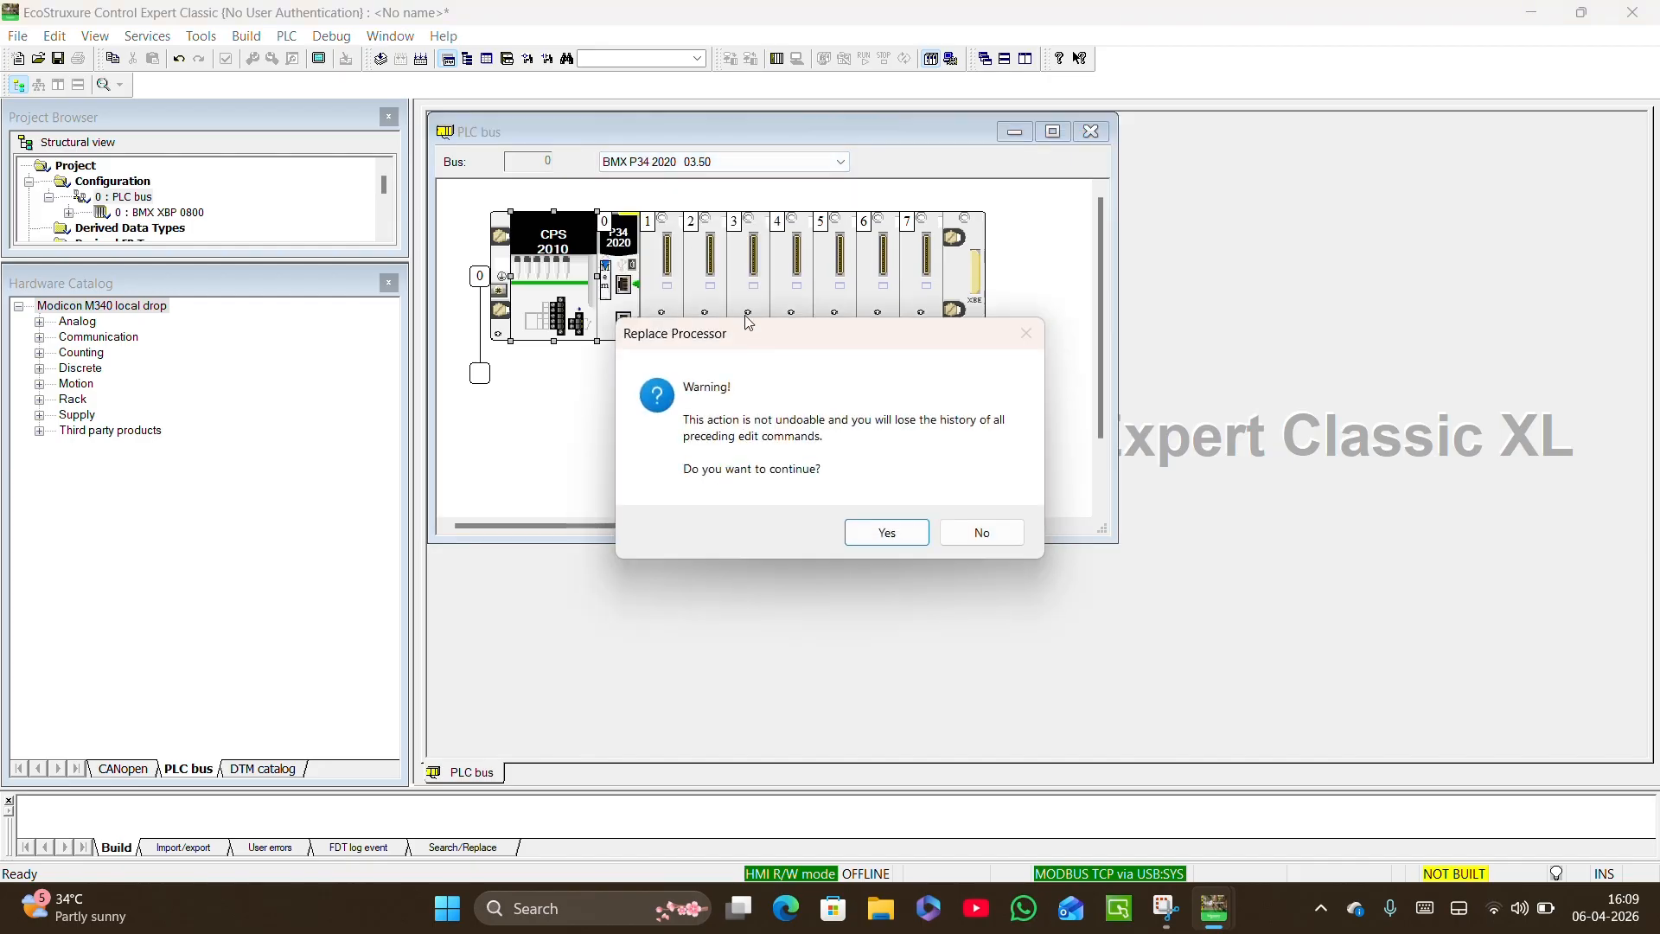
{"action": "left_click", "coordinate": [875, 543]}
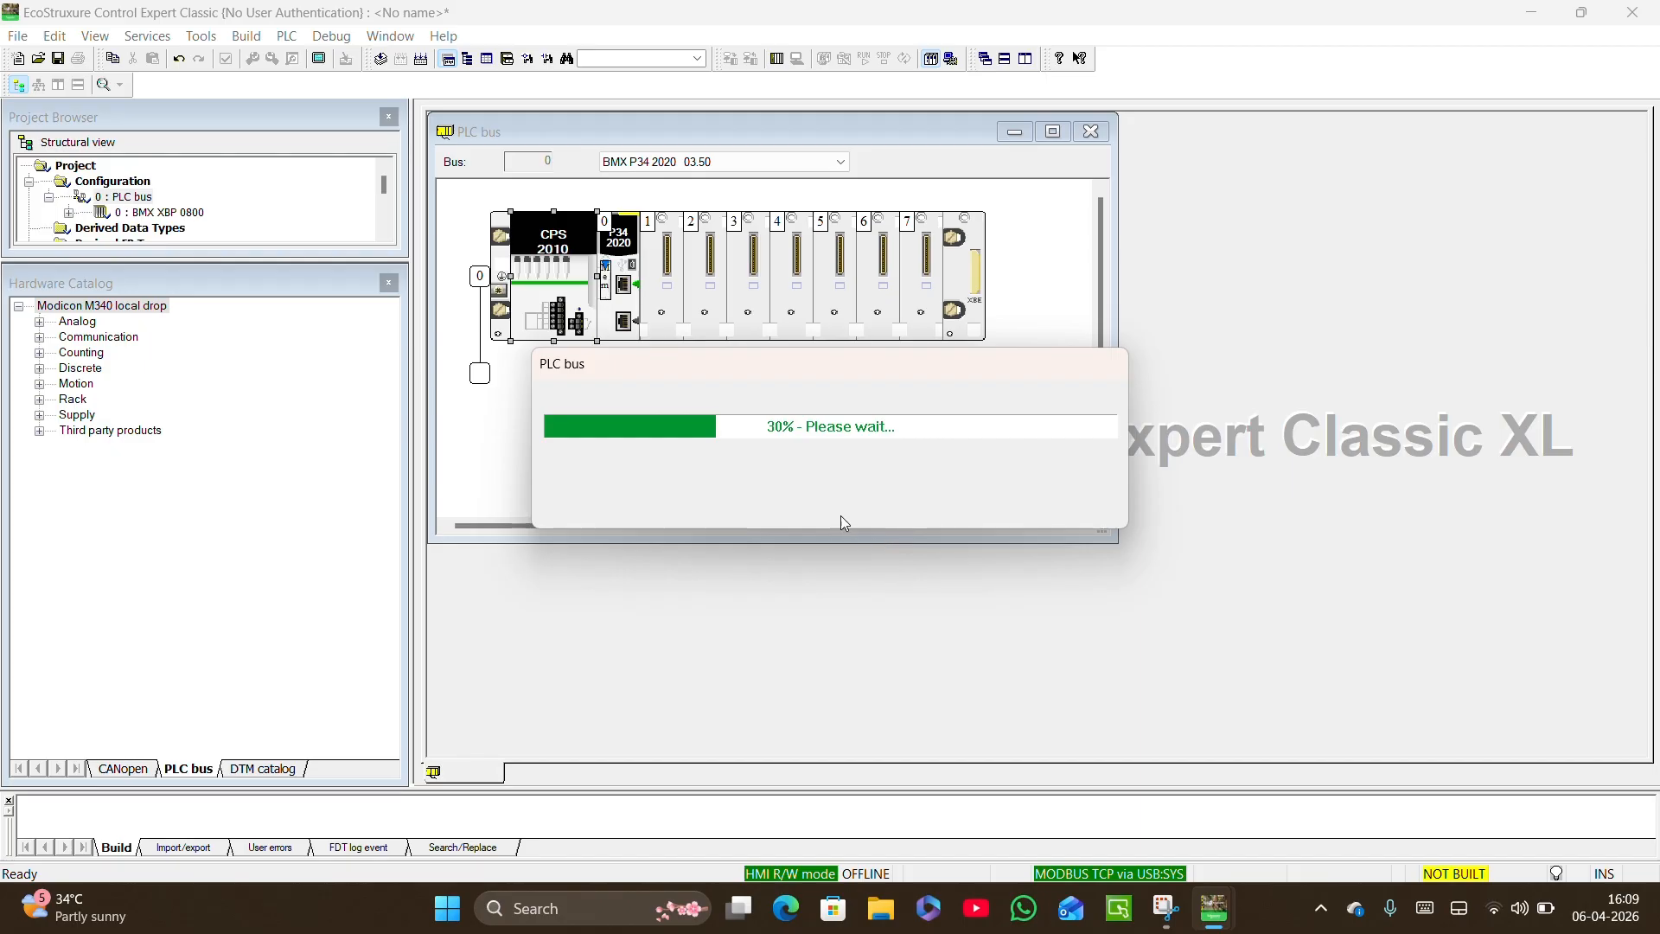
Add the discrete input module BMX DDI 1602 (Dig 16I 24 Vdc Sink) to slot 1 of the rack.
{"action": "right_click", "coordinate": [662, 280]}
{"action": "left_click", "coordinate": [702, 372]}
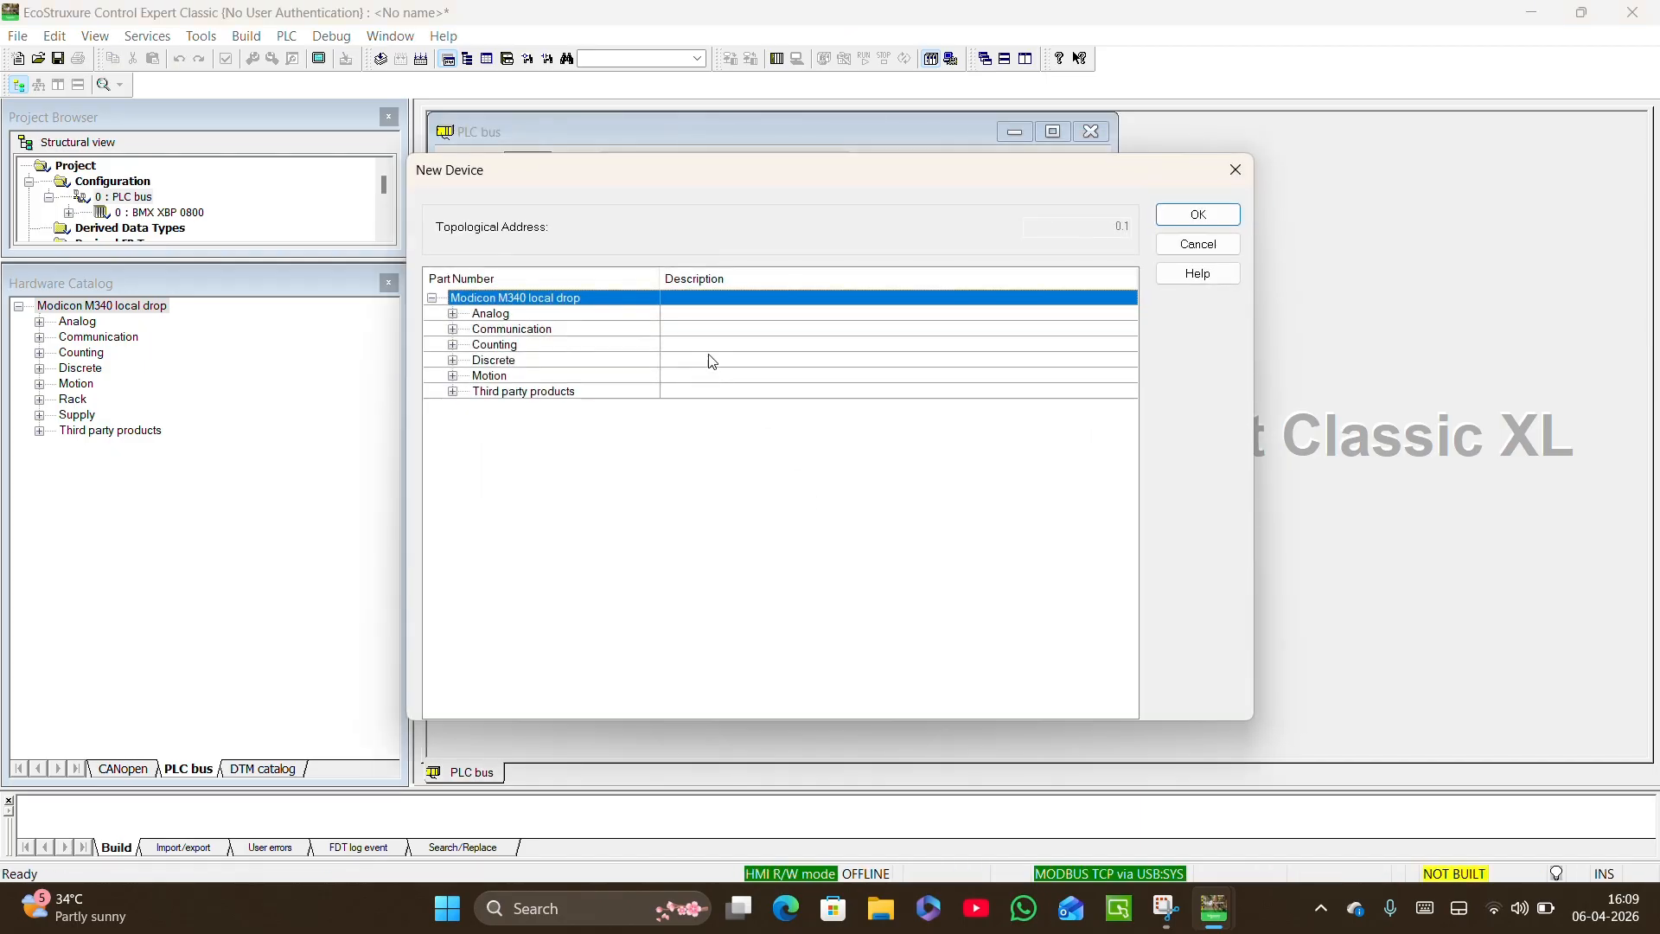
{"action": "left_click", "coordinate": [452, 360]}
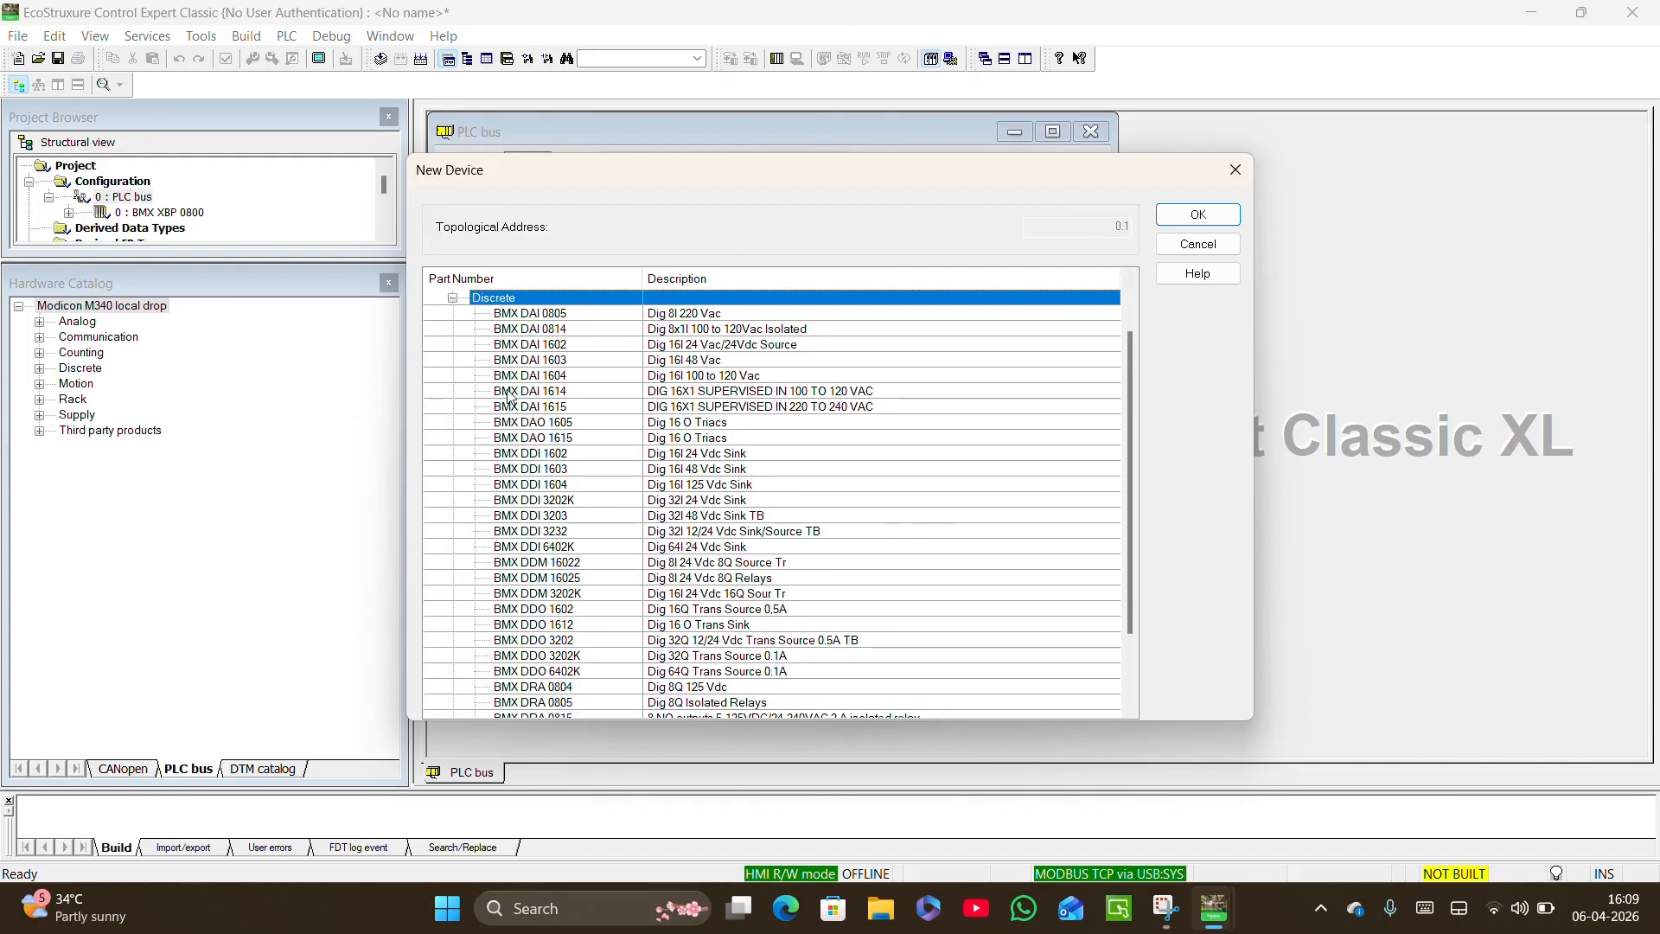
{"action": "scroll", "coordinate": [593, 515], "scroll_direction": "down", "scroll_amount": 1}
{"action": "scroll", "coordinate": [593, 515], "scroll_direction": "down", "scroll_amount": 2}
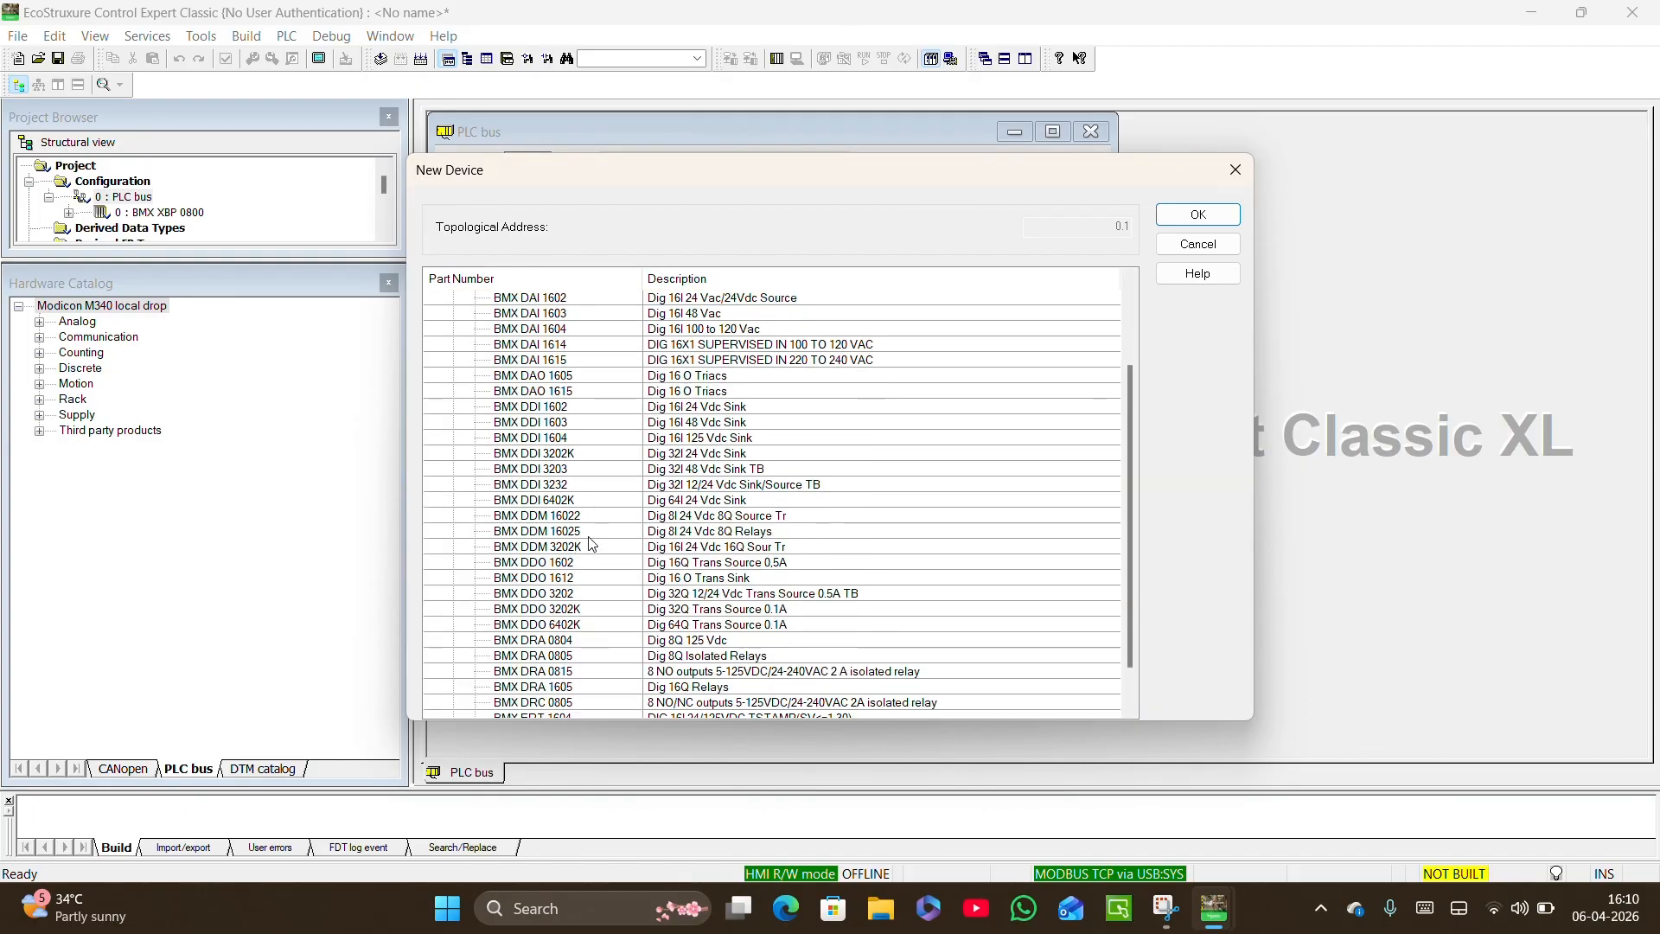
{"action": "scroll", "coordinate": [592, 543], "scroll_direction": "down", "scroll_amount": 2}
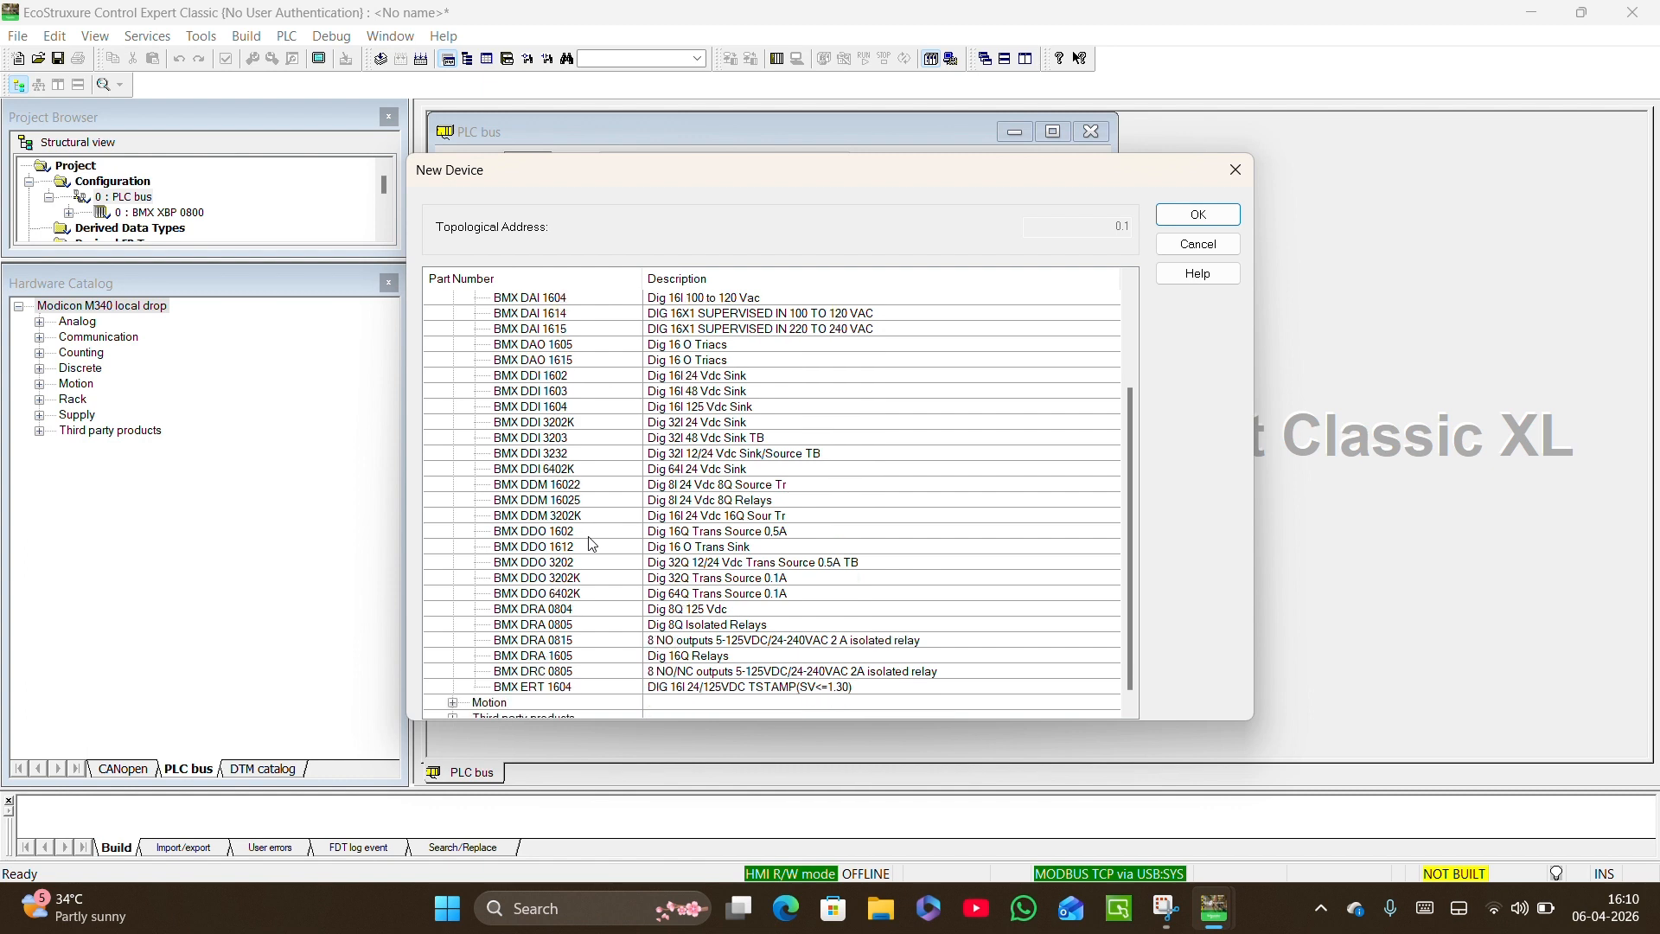
{"action": "scroll", "coordinate": [592, 543], "scroll_direction": "down", "scroll_amount": 1}
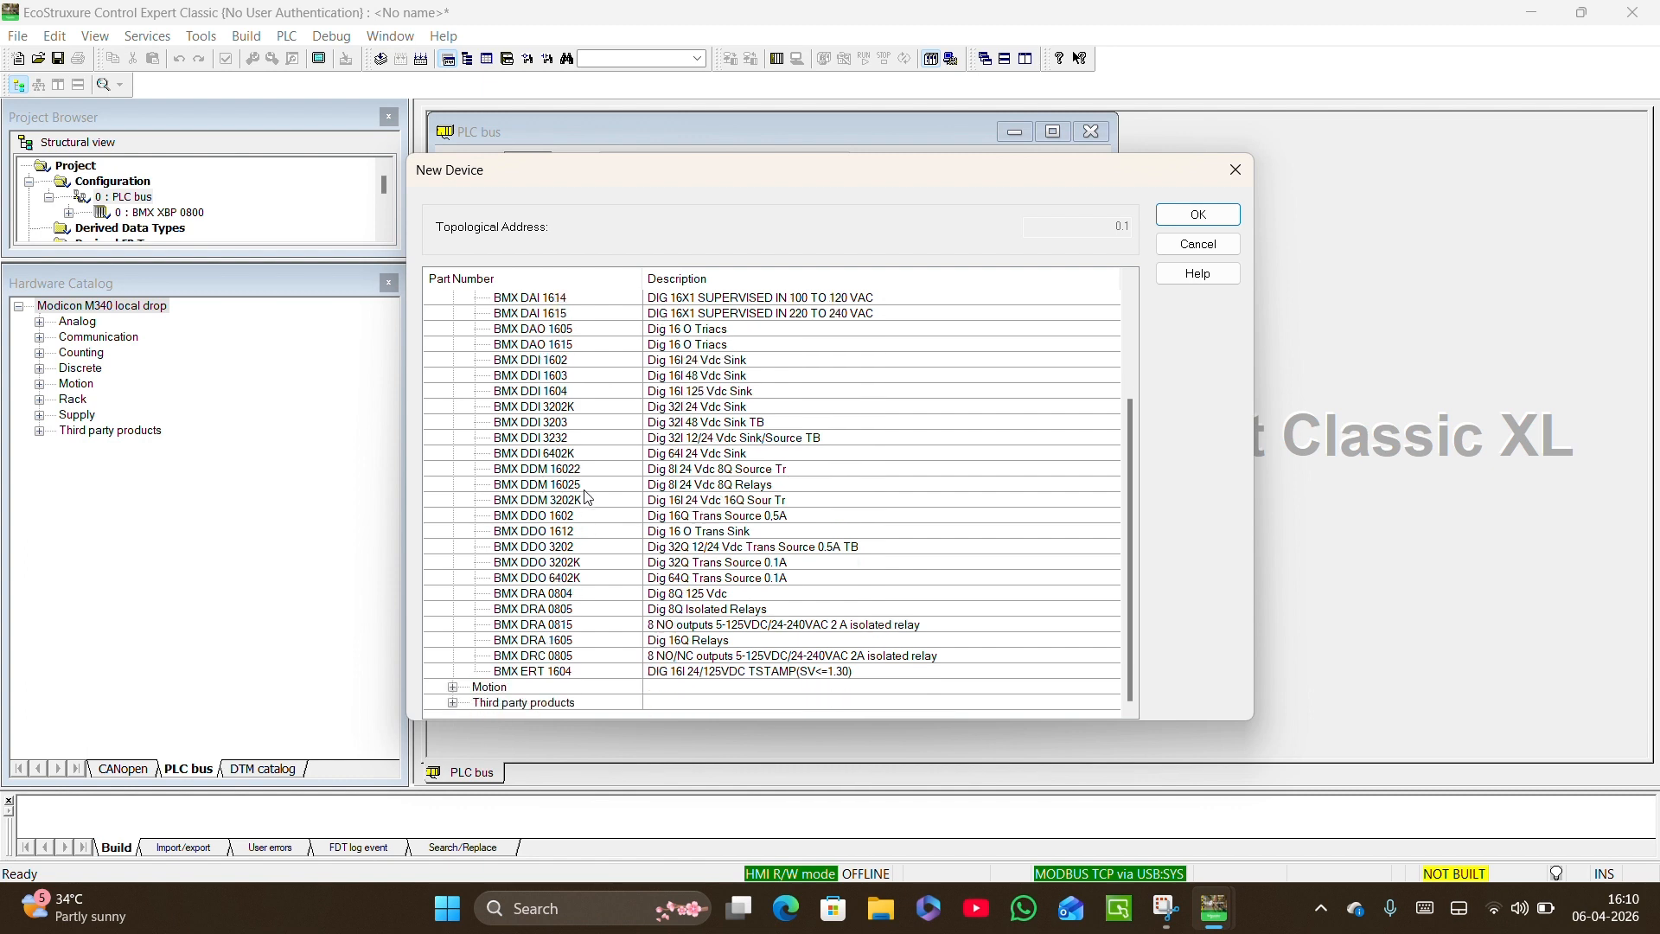
{"action": "left_click", "coordinate": [644, 361]}
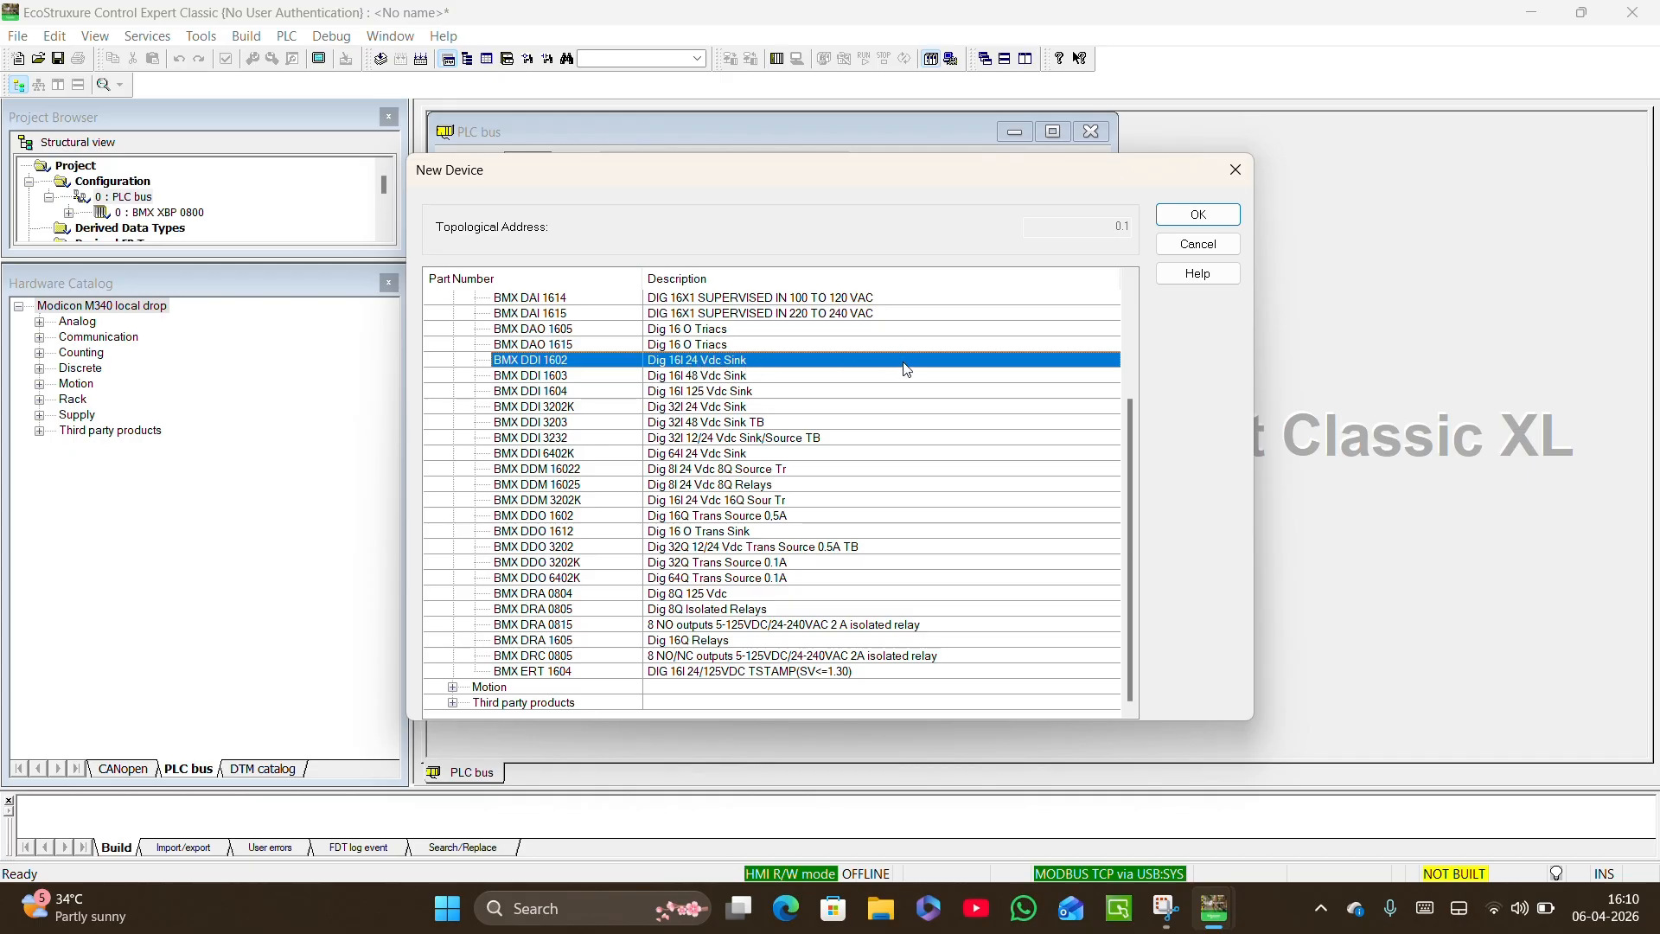
{"action": "left_click", "coordinate": [1197, 215]}
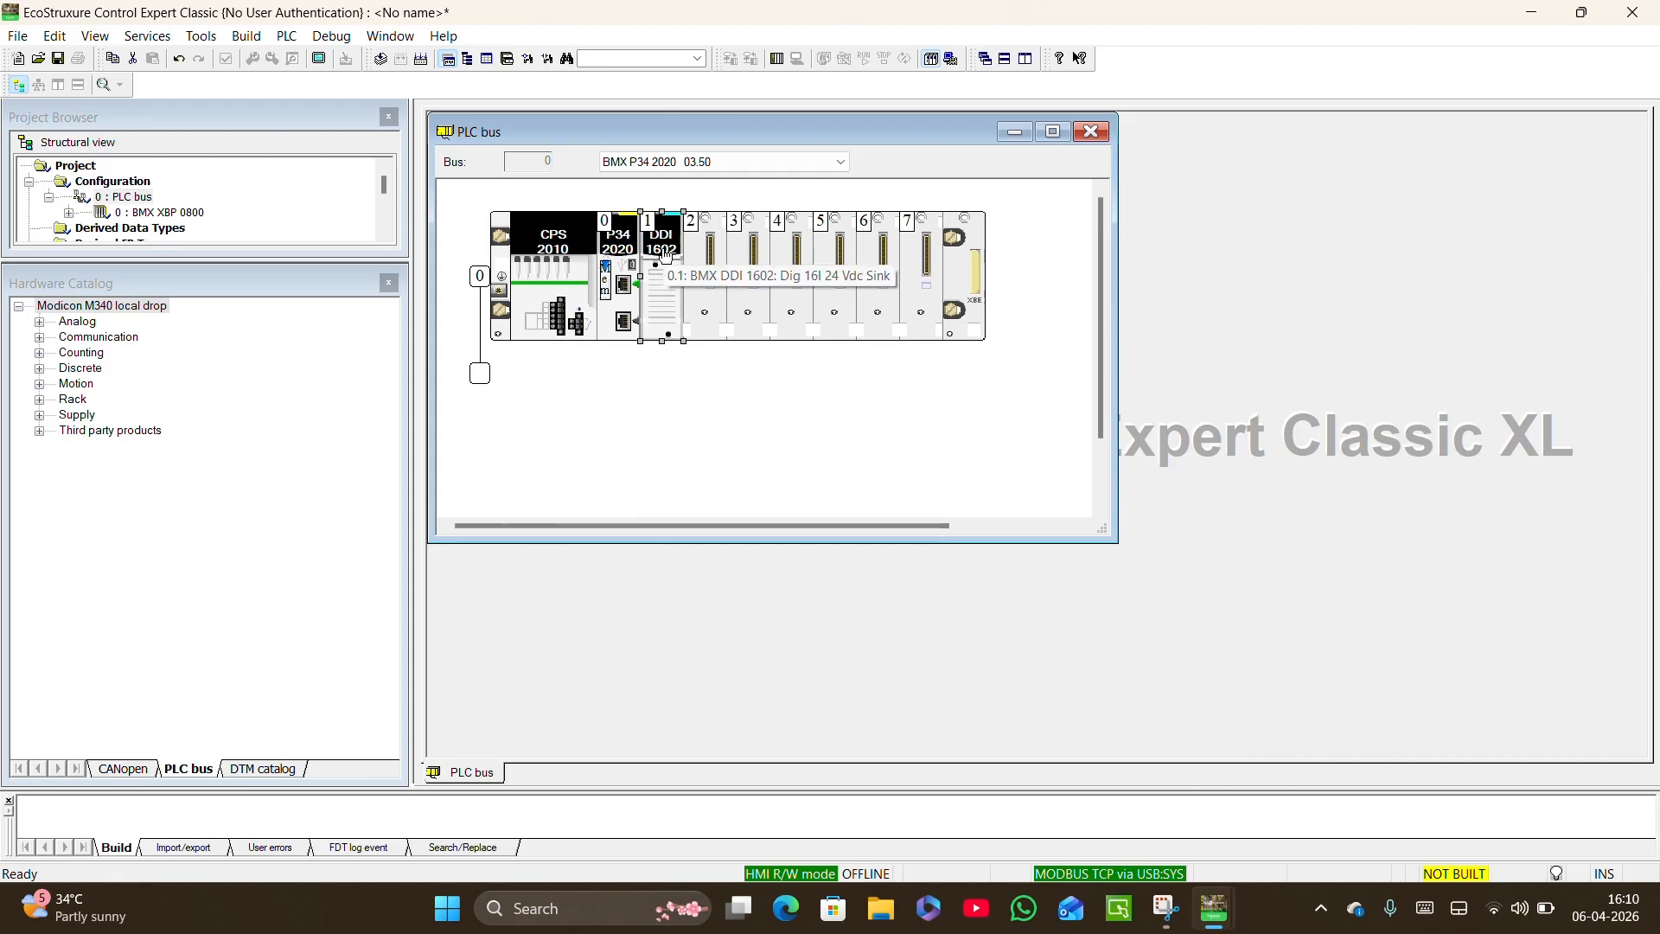
Add the discrete output module BMX DRA 1605 (Dig 16Q Relays) to slot 2 of the rack.
{"action": "left_click", "coordinate": [705, 259]}
{"action": "double_click", "coordinate": [706, 259]}
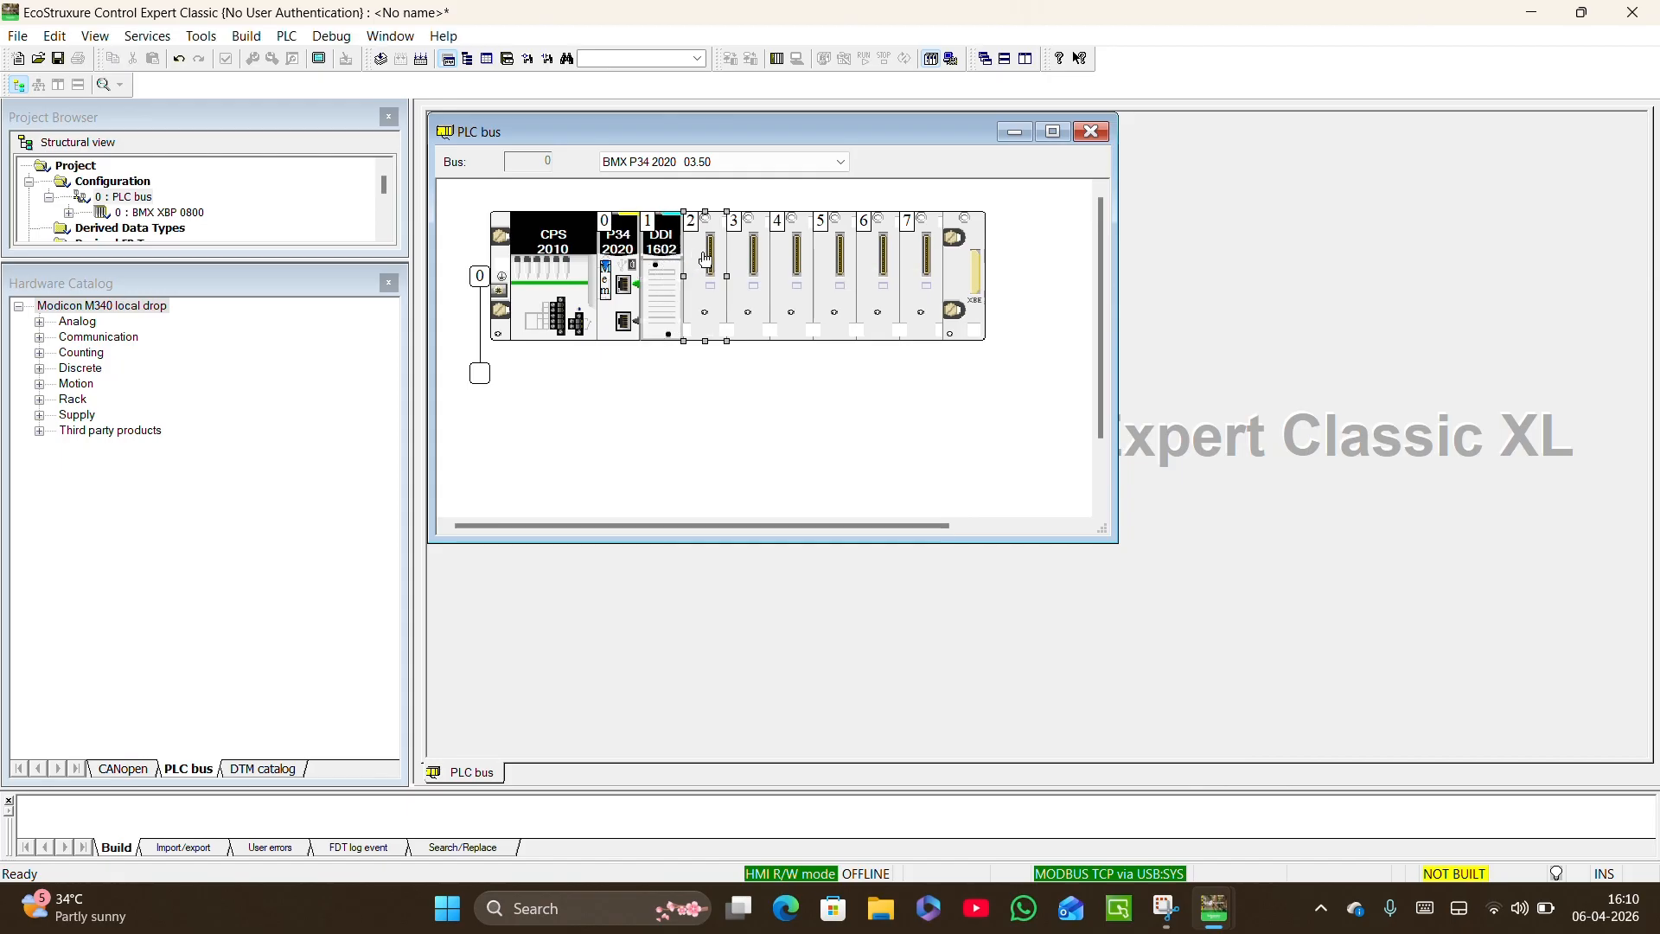
{"action": "left_click", "coordinate": [453, 361]}
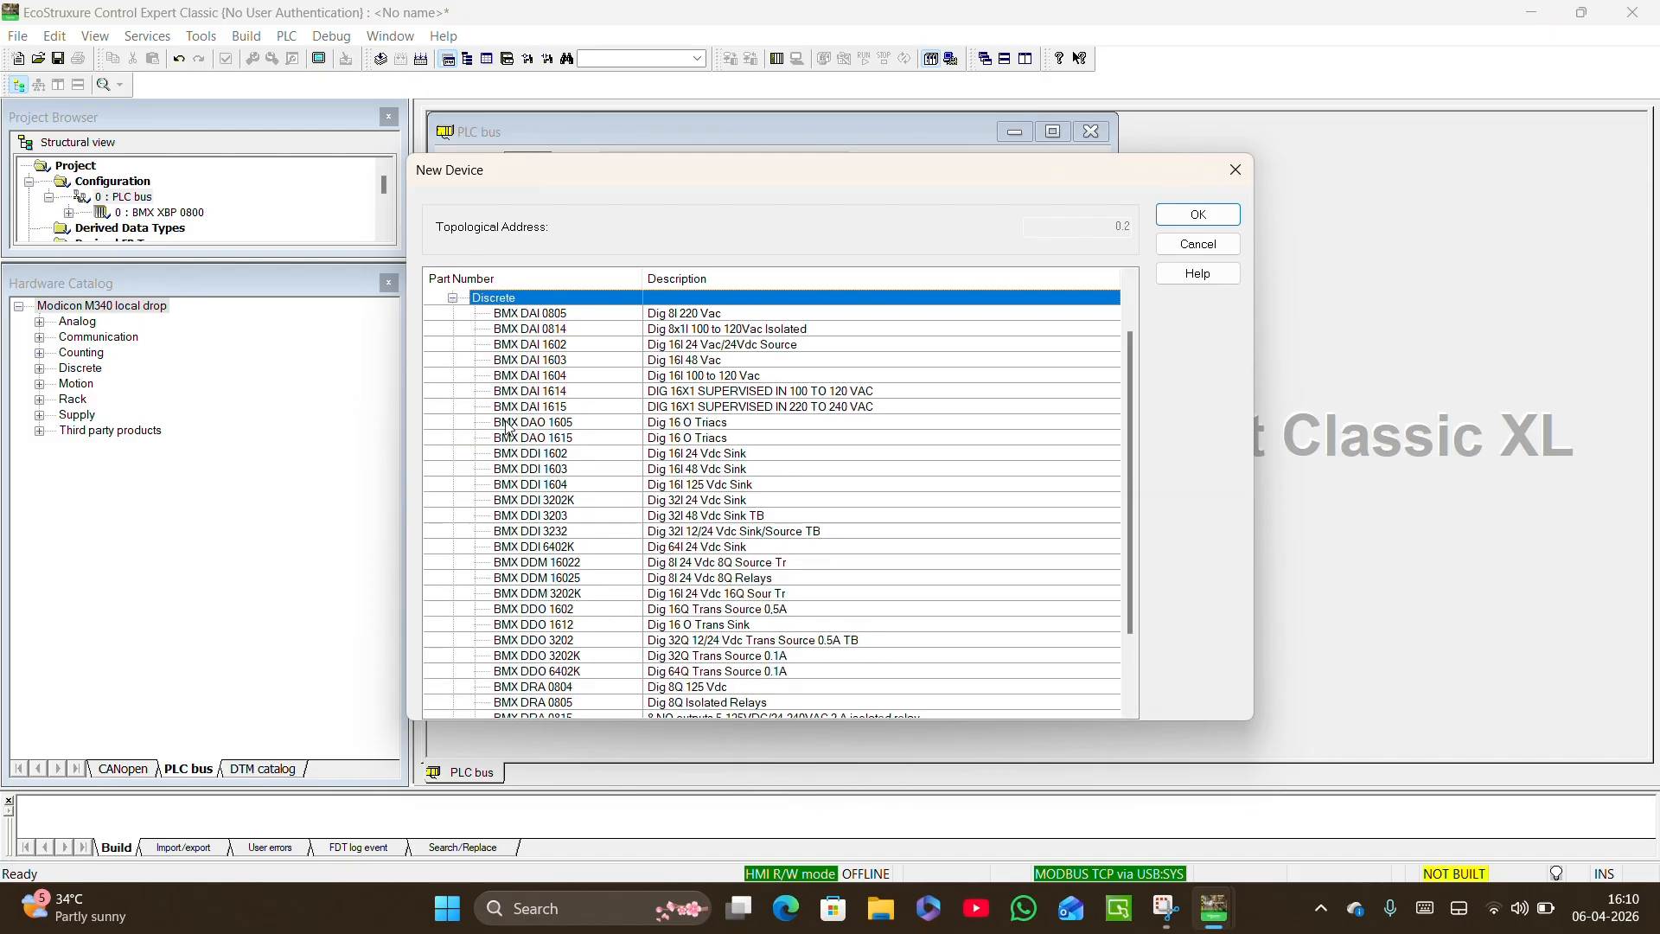
{"action": "scroll", "coordinate": [544, 496], "scroll_direction": "down", "scroll_amount": 1}
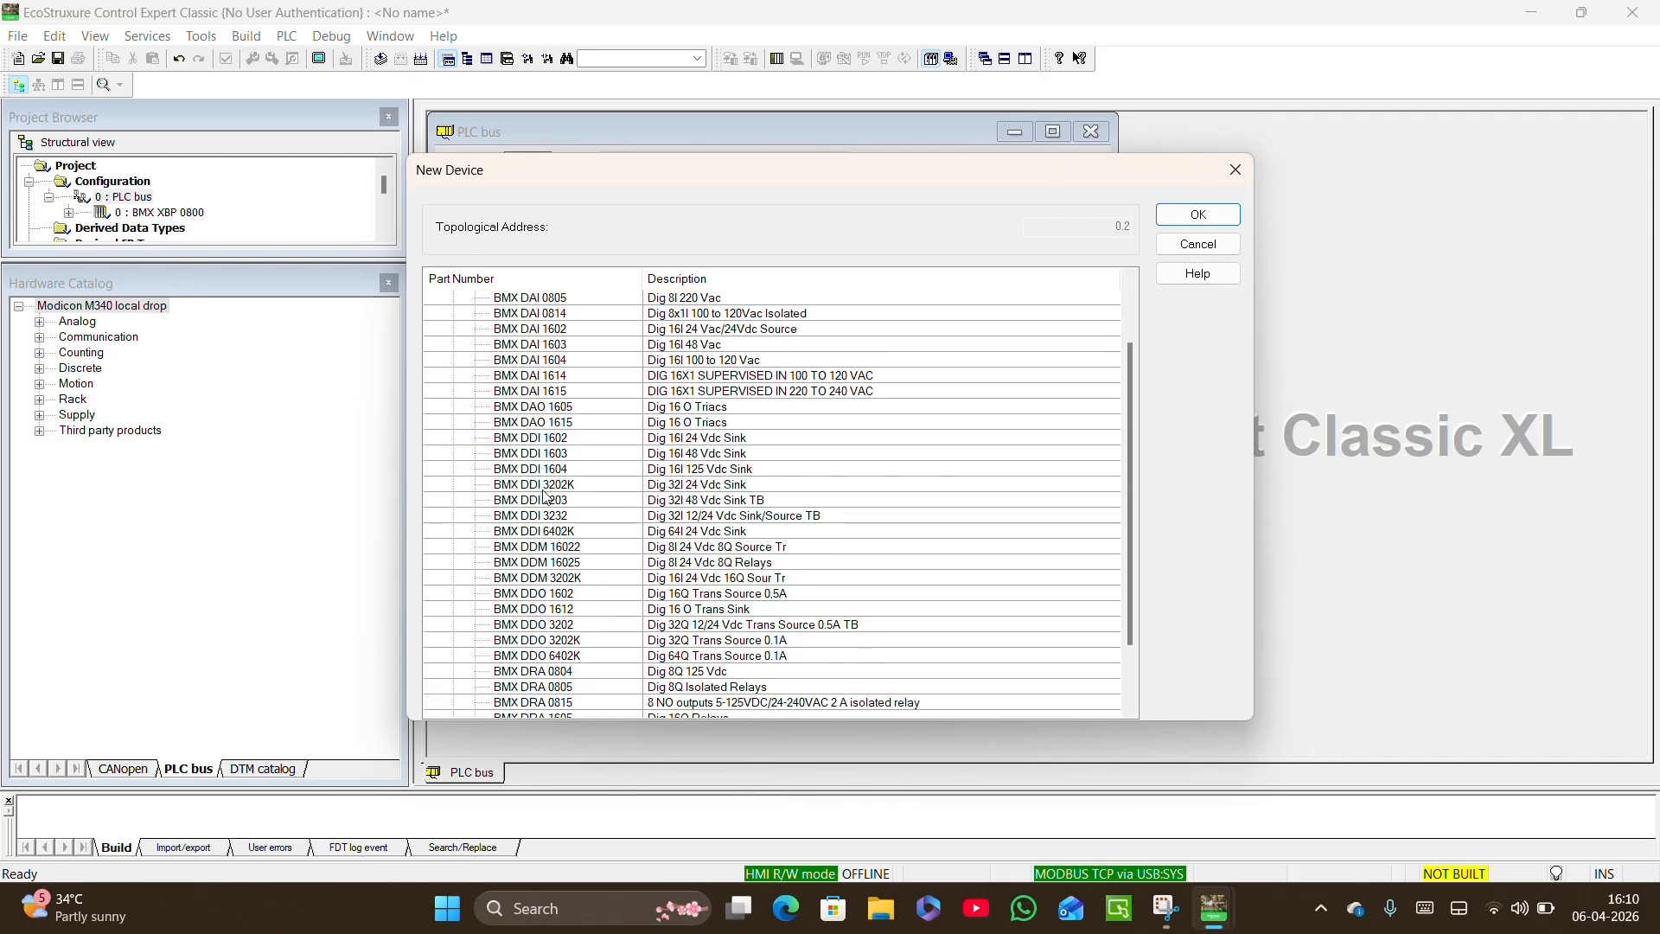
{"action": "scroll", "coordinate": [556, 678], "scroll_direction": "down", "scroll_amount": 2}
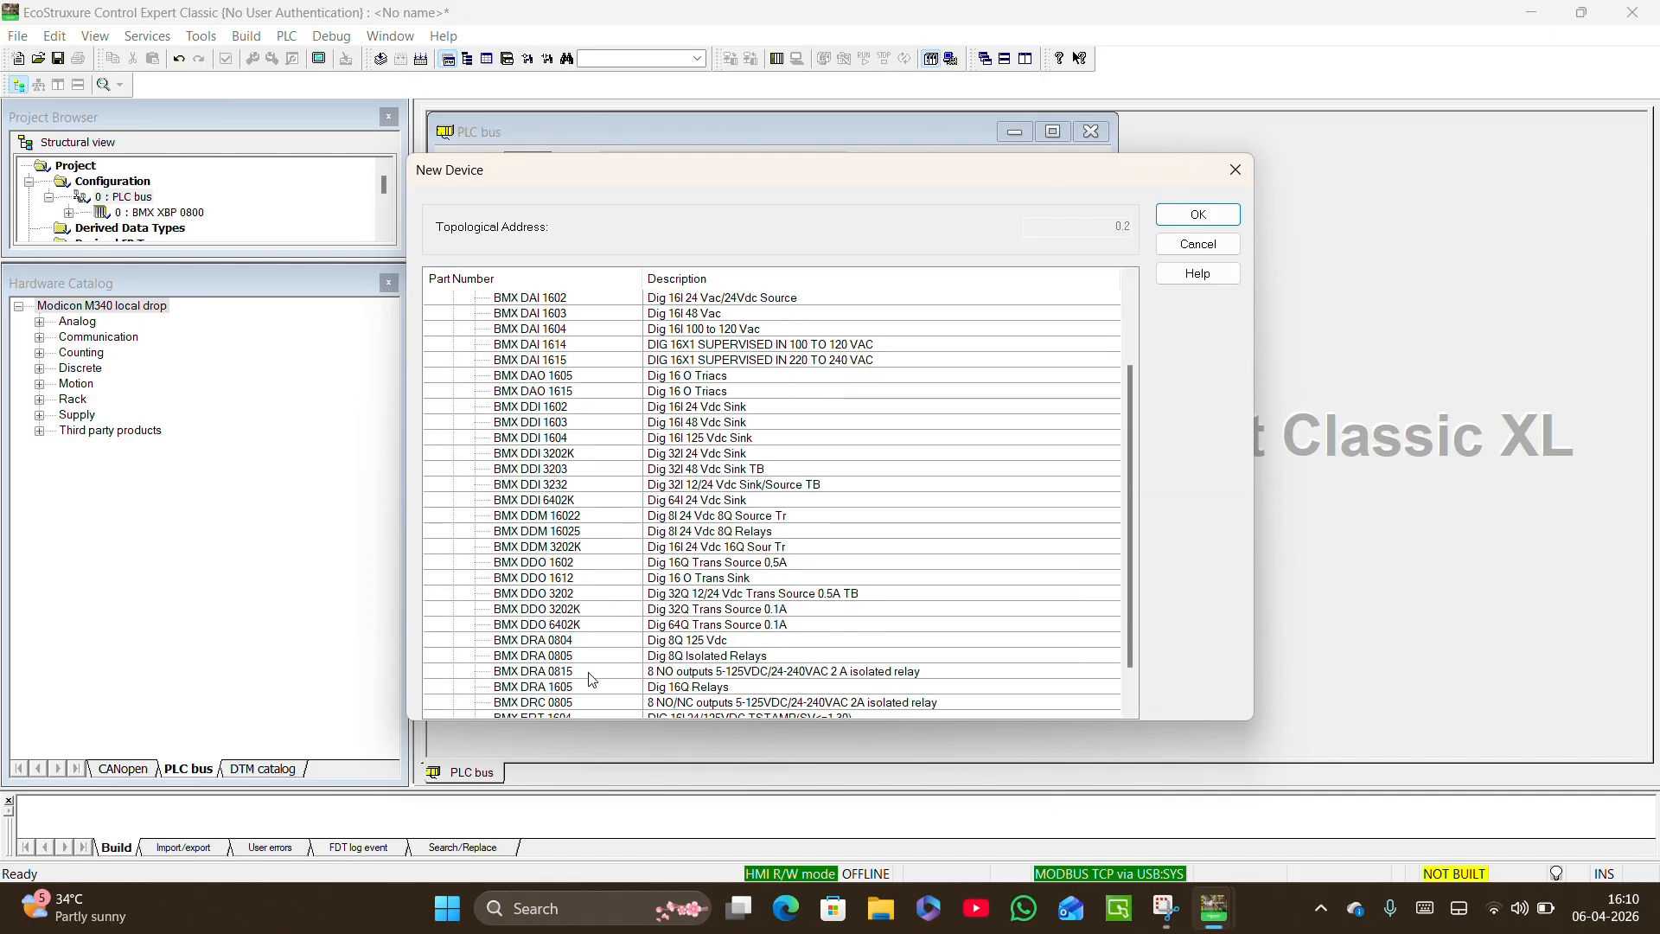
{"action": "scroll", "coordinate": [592, 679], "scroll_direction": "down", "scroll_amount": 3}
{"action": "left_click", "coordinate": [579, 641]}
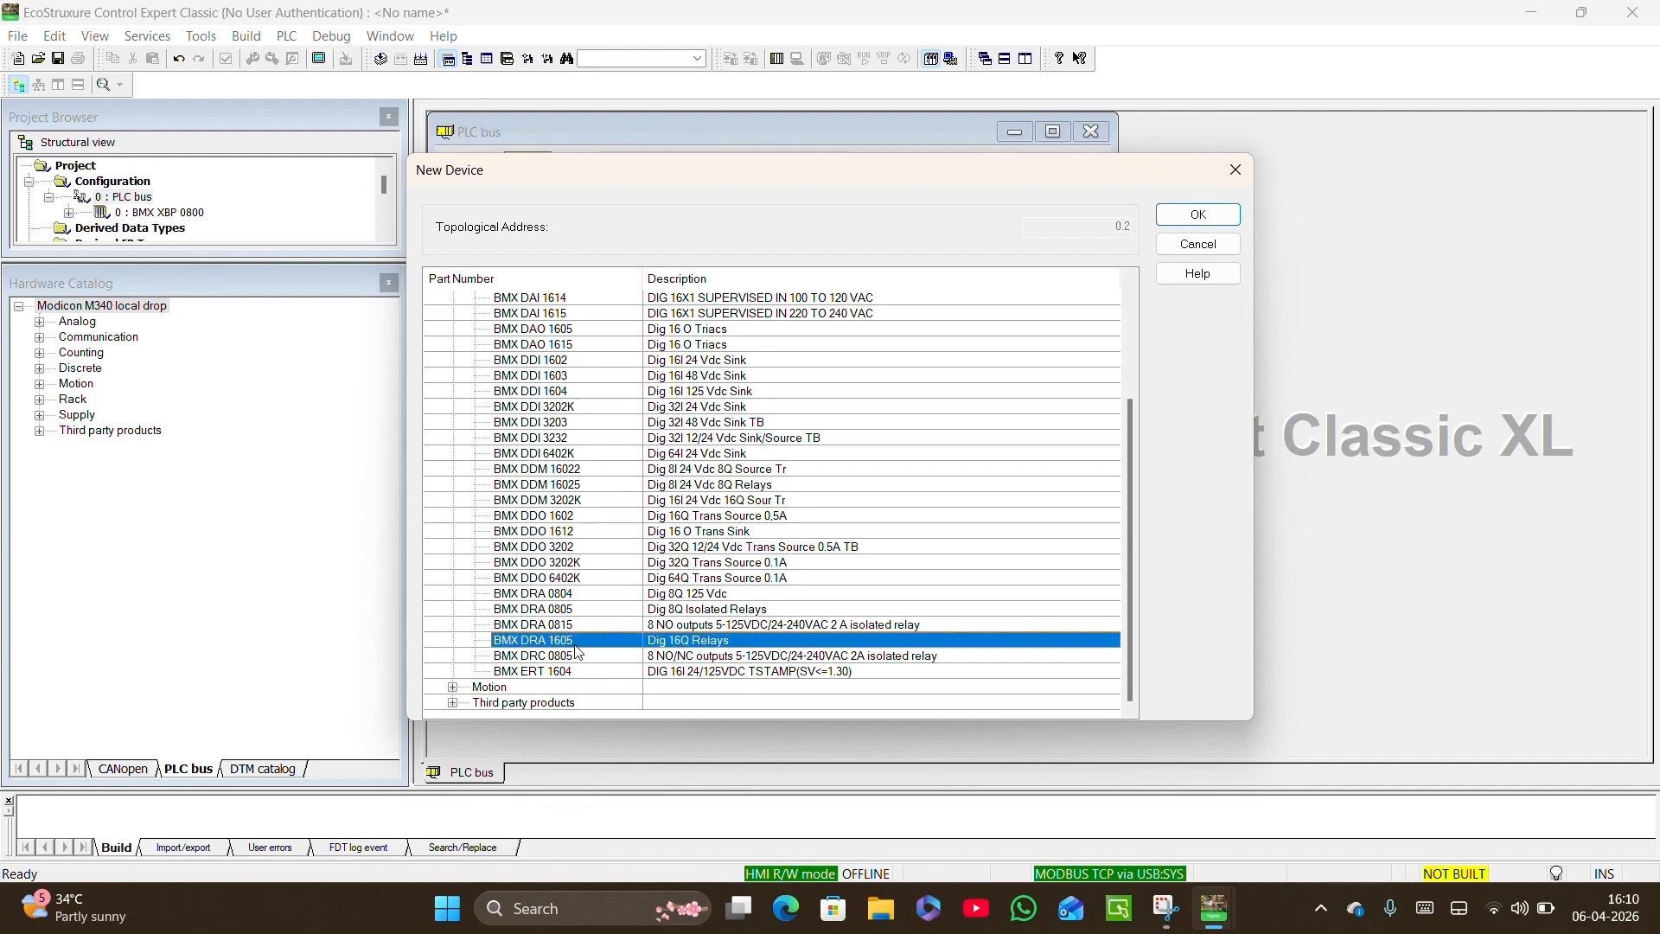
{"action": "left_click", "coordinate": [1198, 216]}
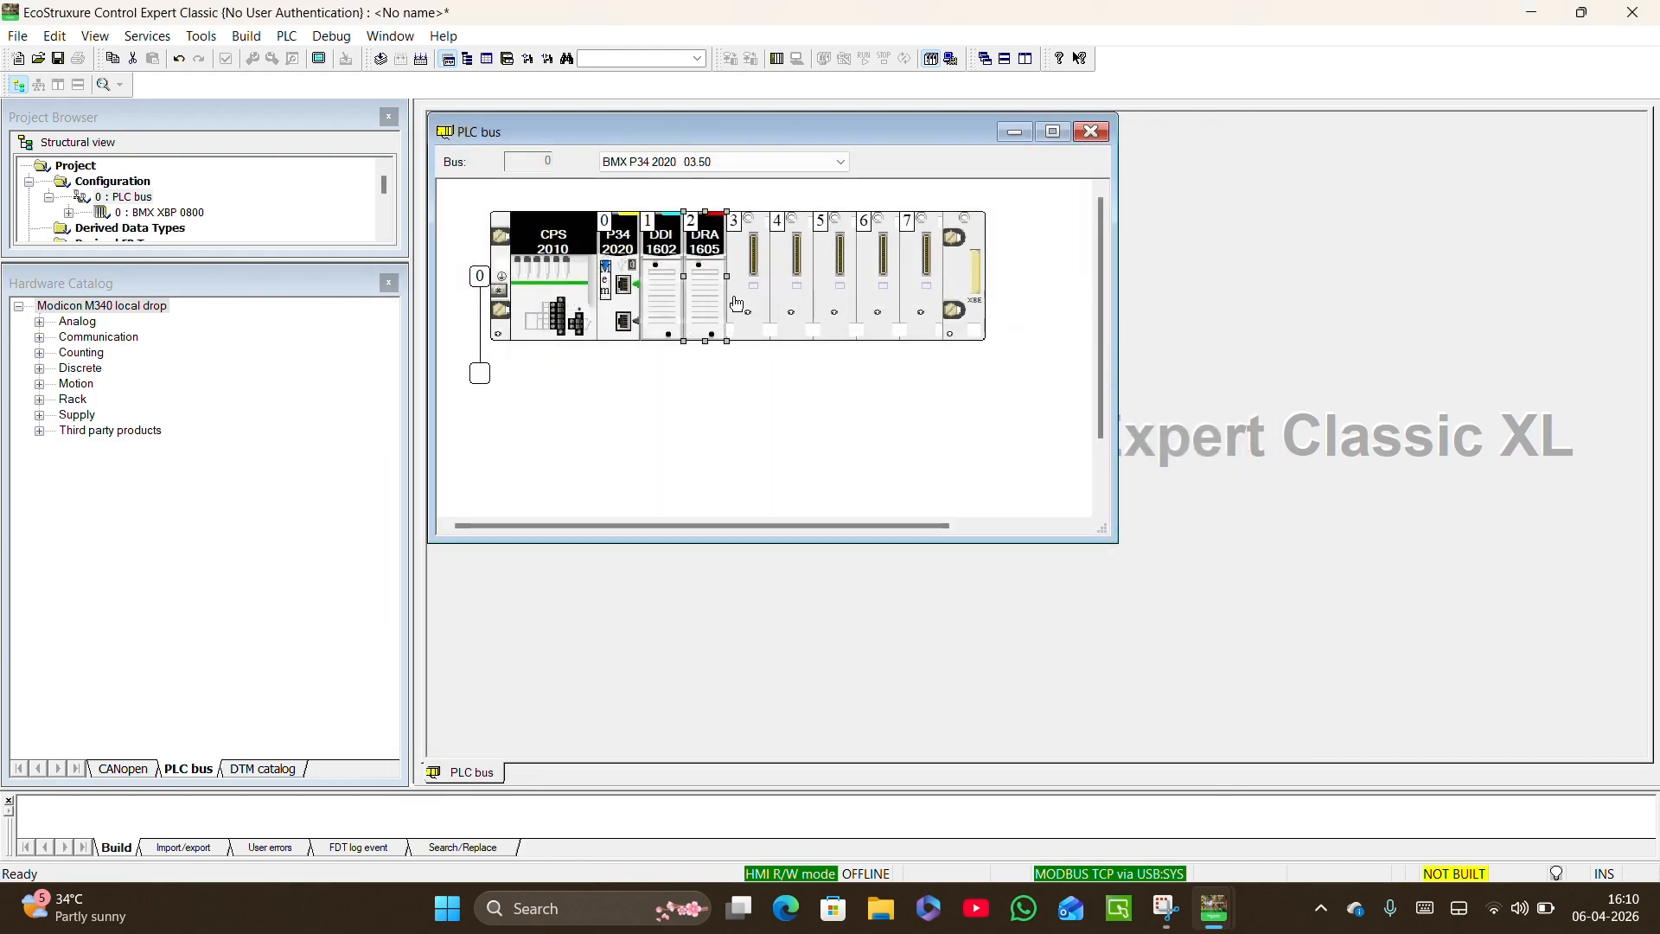
Add the analog input/output module BMX AMM 0600 to slot 3 of the rack.
{"action": "double_click", "coordinate": [739, 296]}
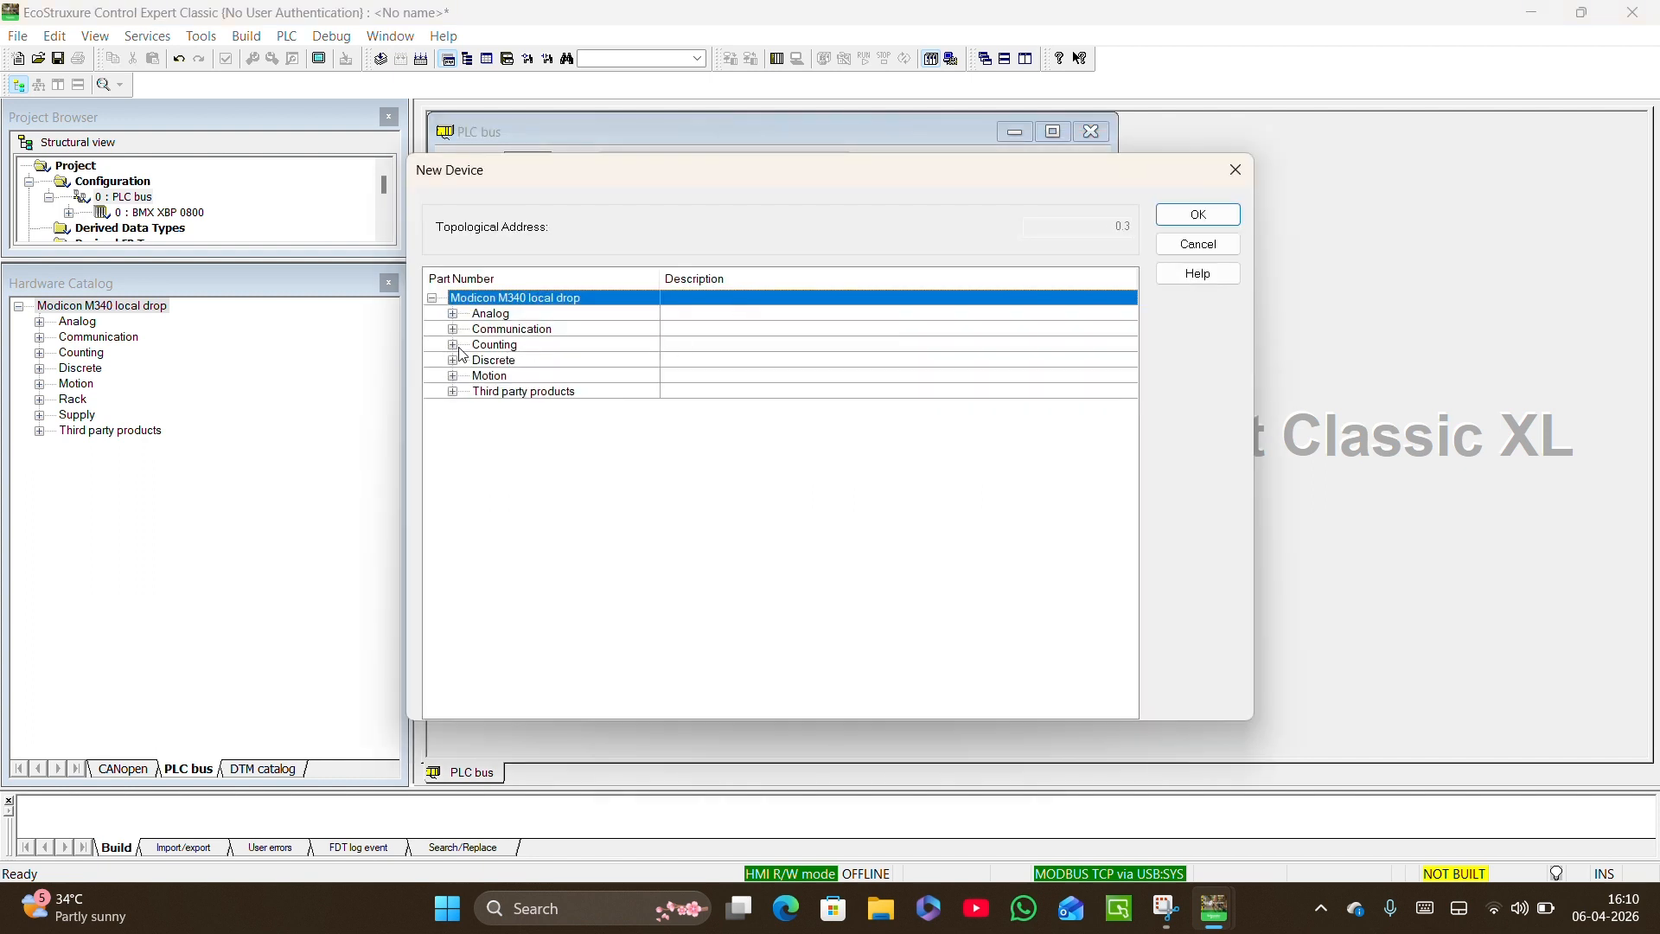
{"action": "left_click", "coordinate": [453, 314]}
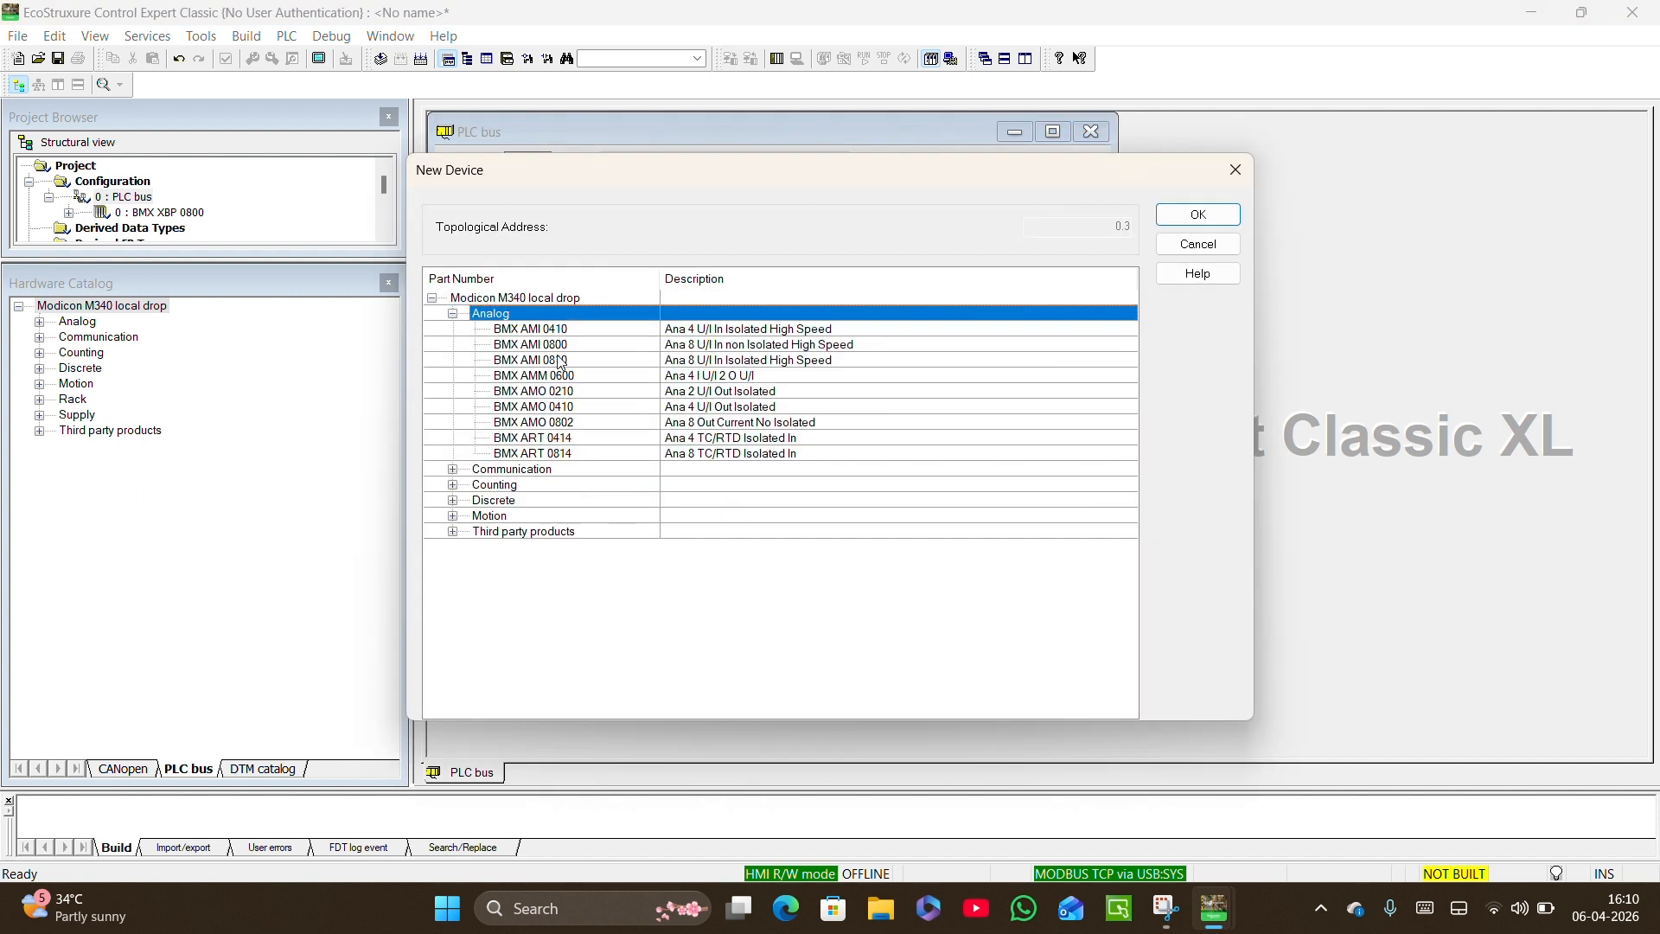
{"action": "left_click", "coordinate": [582, 378]}
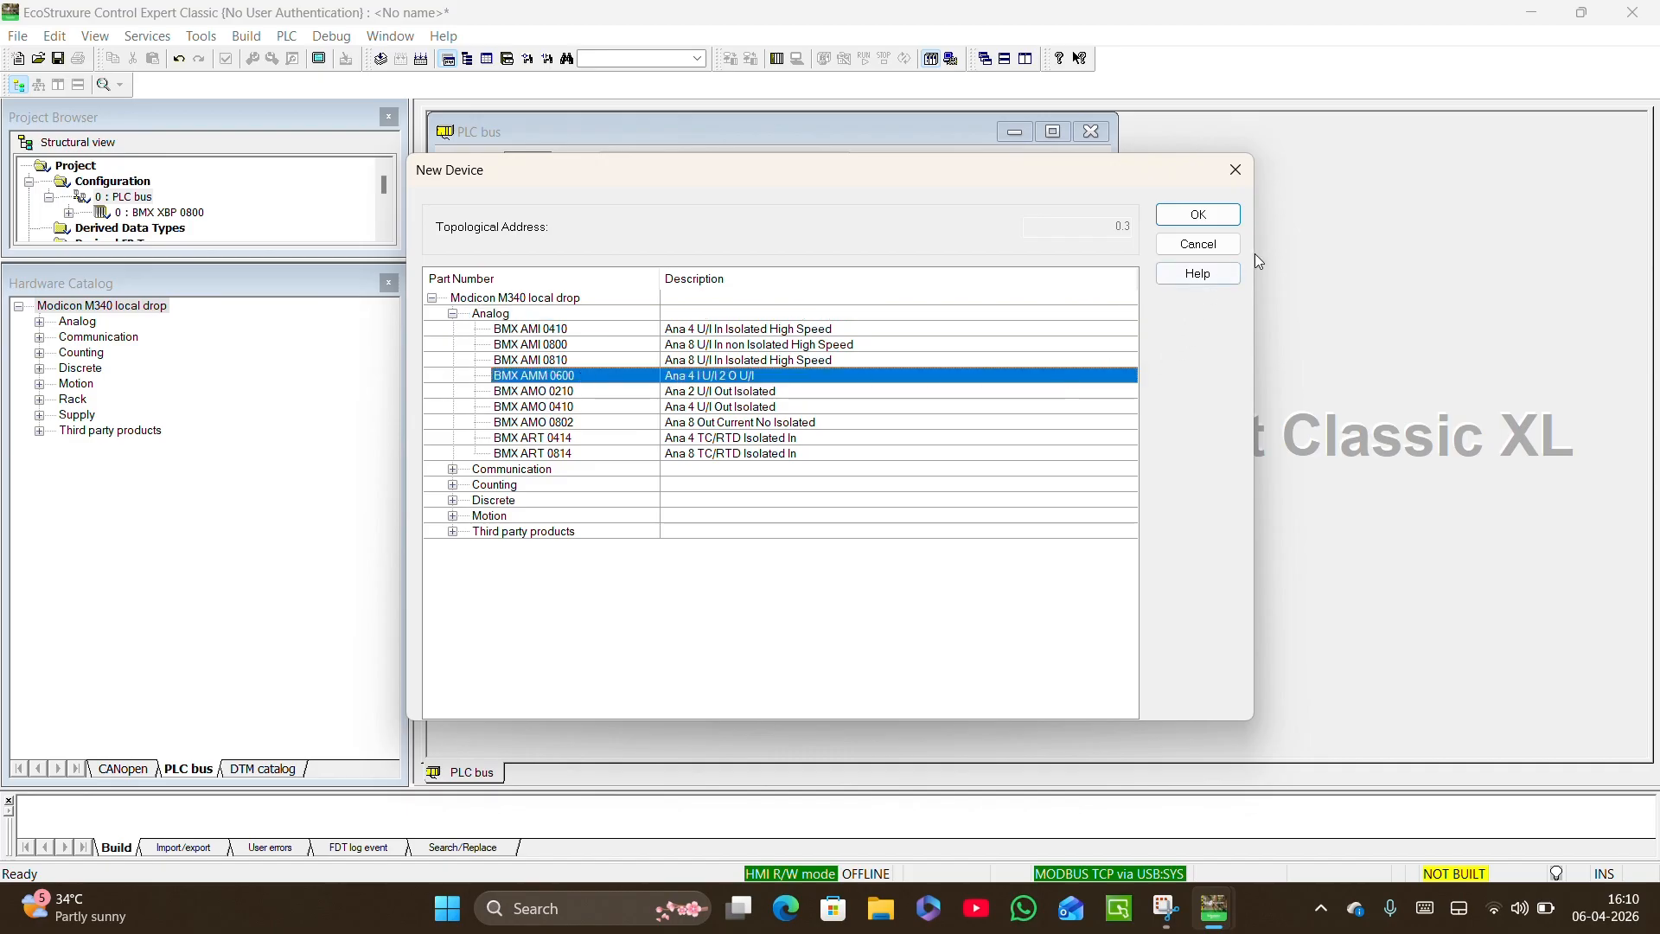
{"action": "left_click", "coordinate": [1206, 216]}
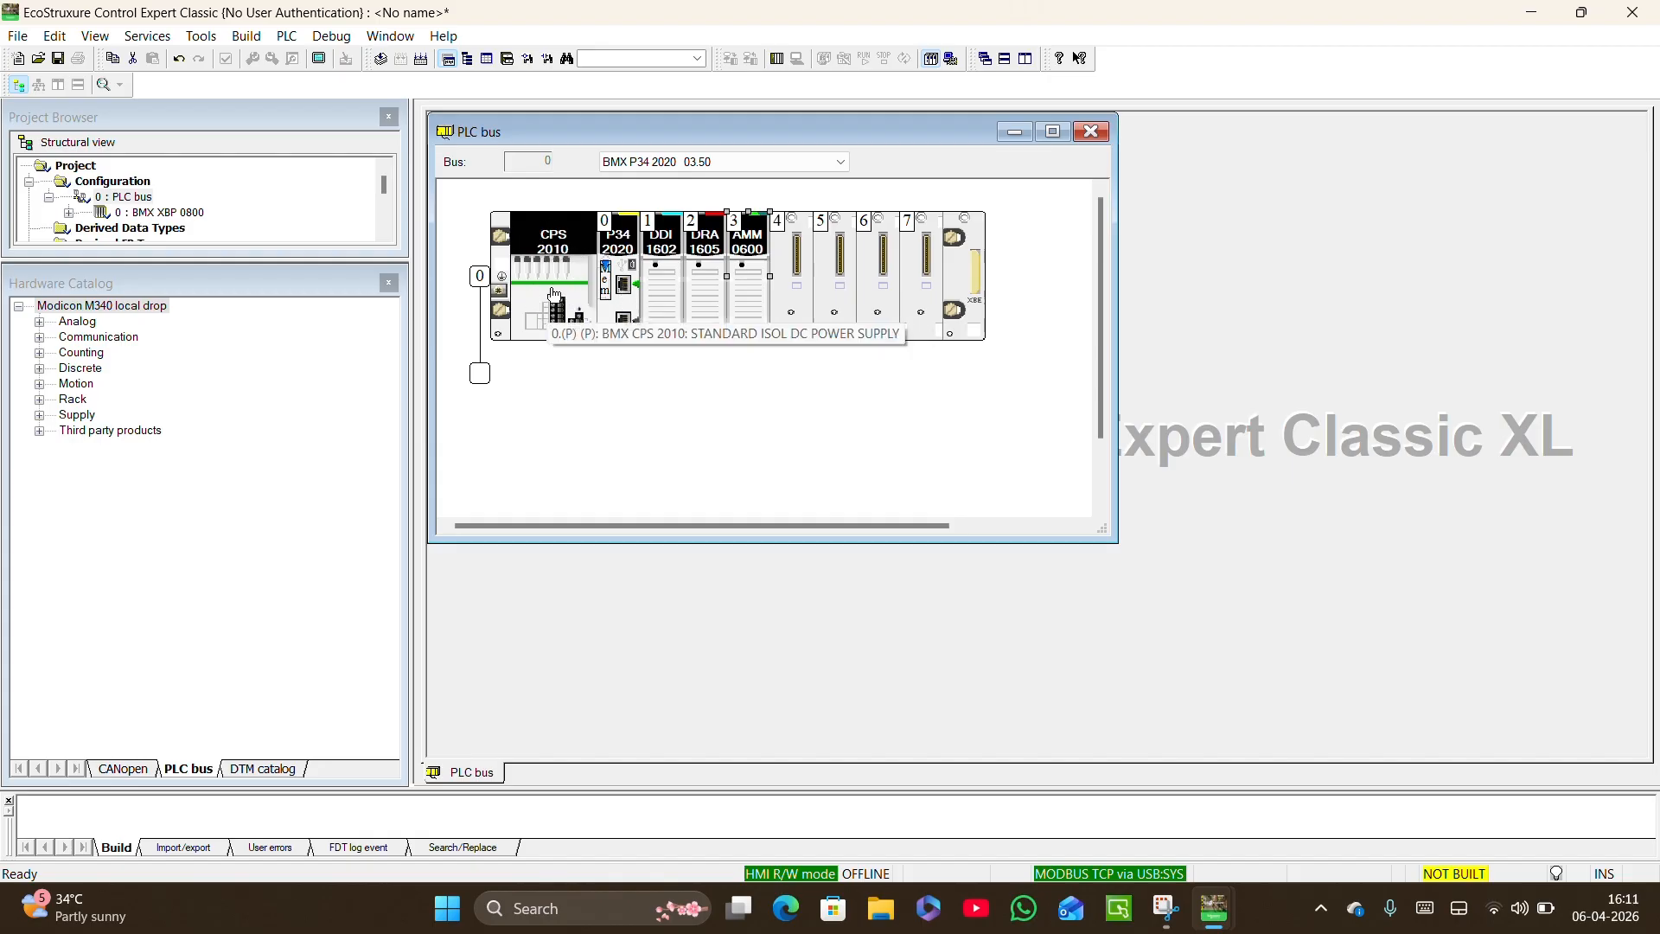
Close the hardware catalog and add an Ethernet network under Communication in the project, keeping the default name.
{"action": "left_click", "coordinate": [388, 285]}
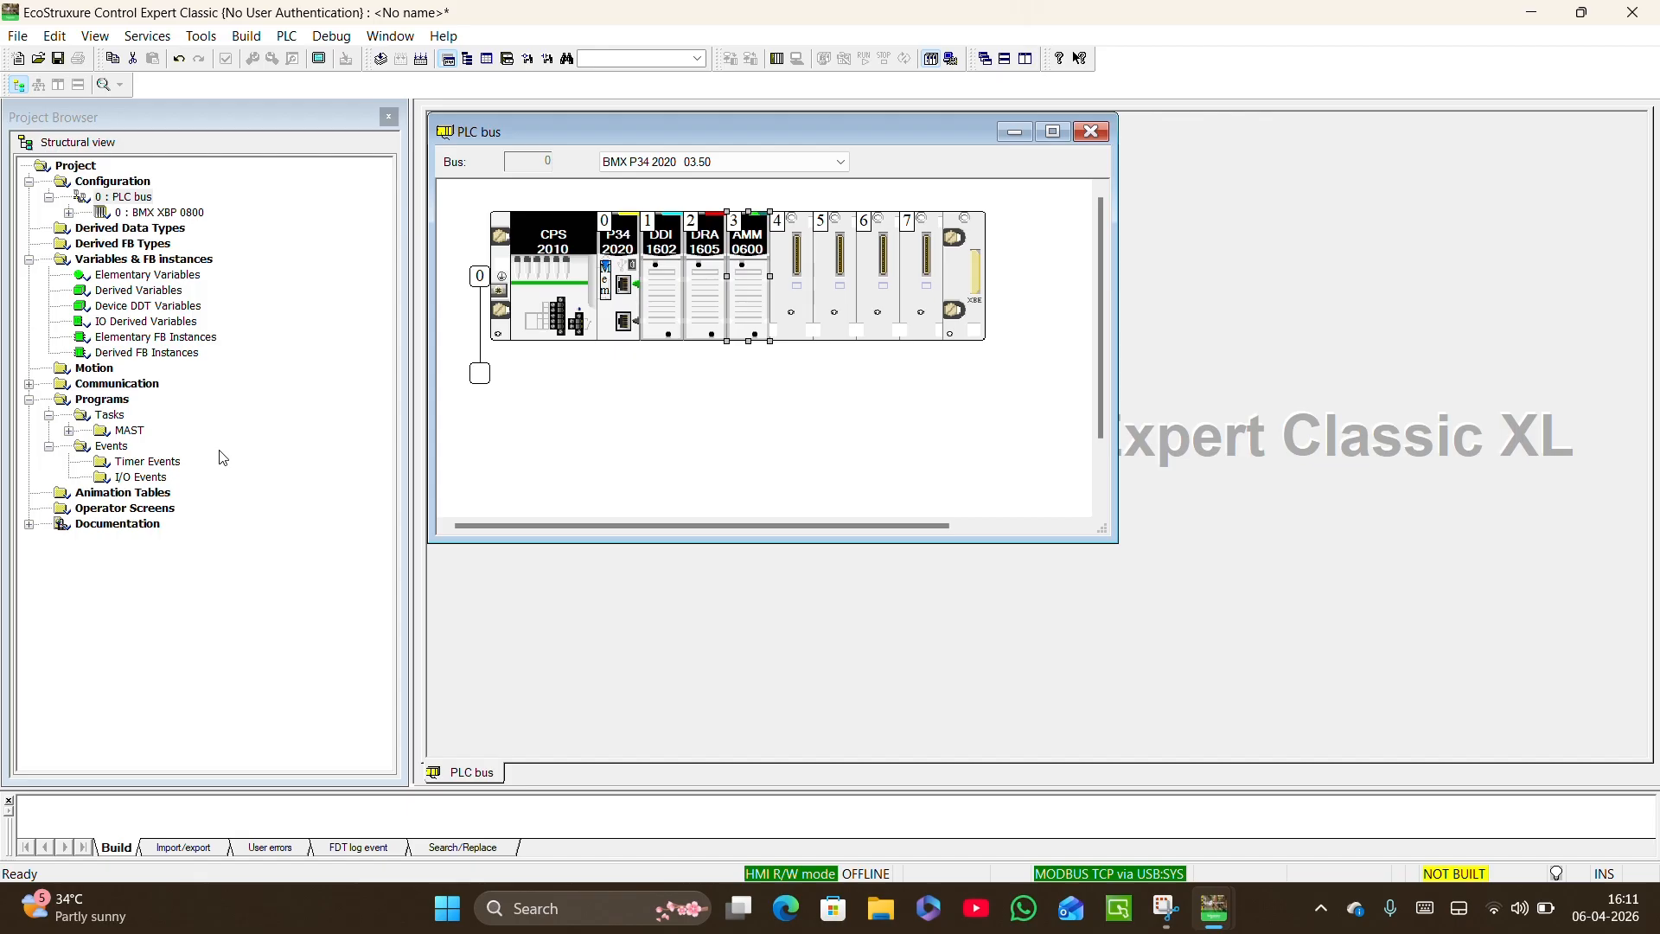
{"action": "left_click", "coordinate": [29, 384]}
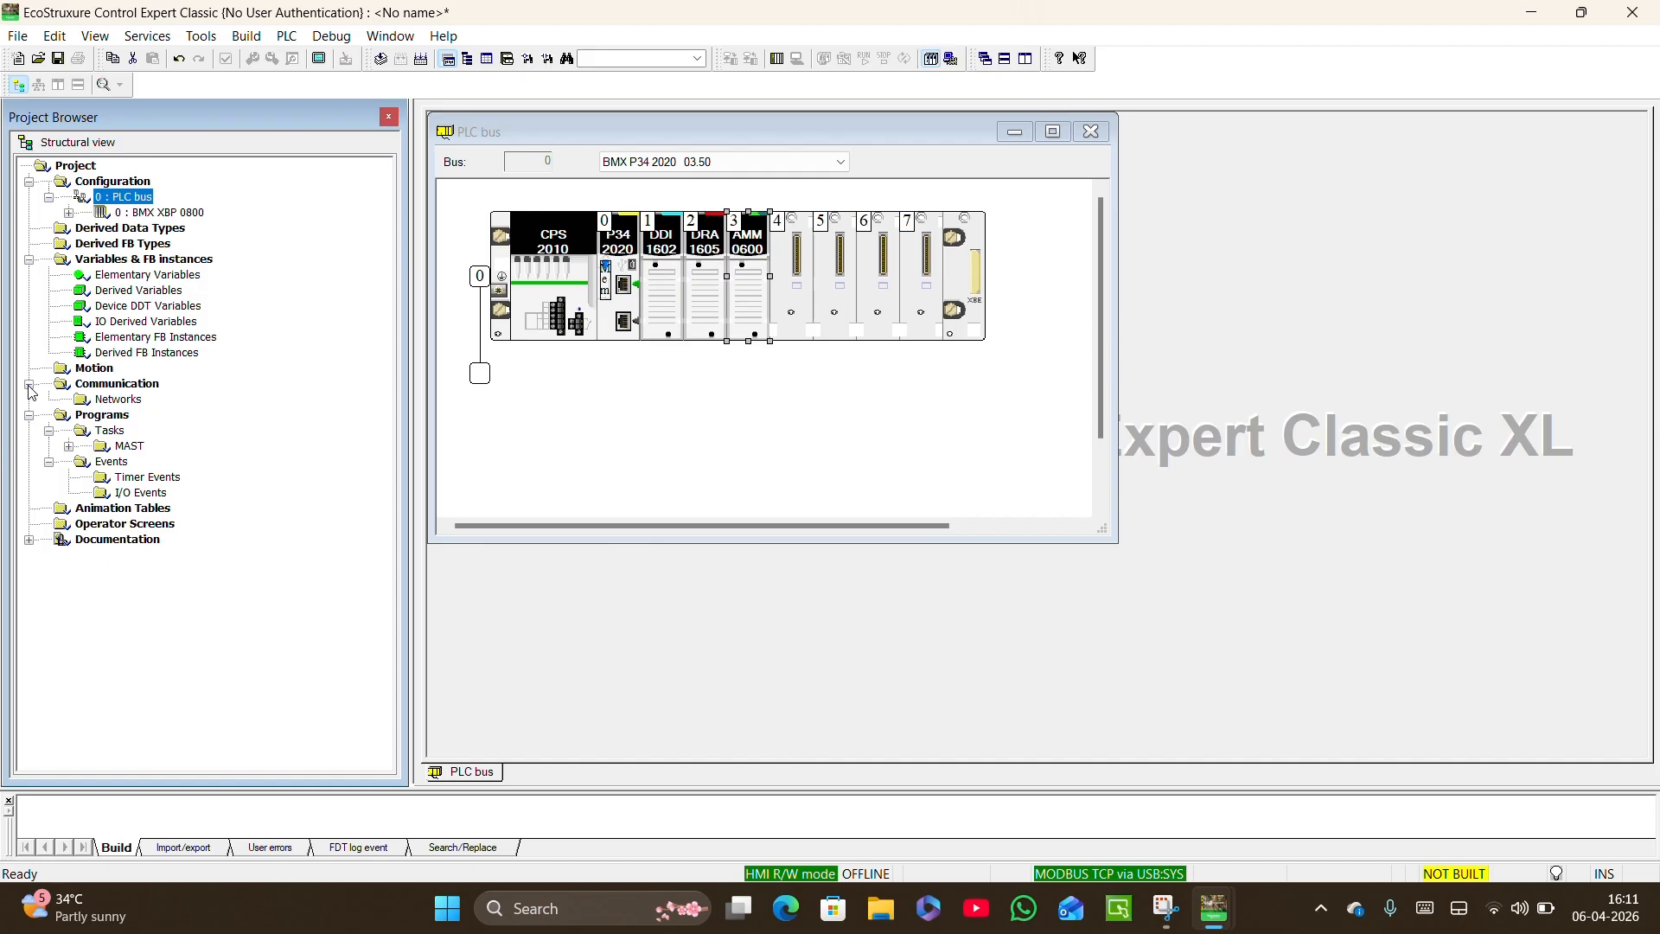
{"action": "left_click", "coordinate": [105, 404]}
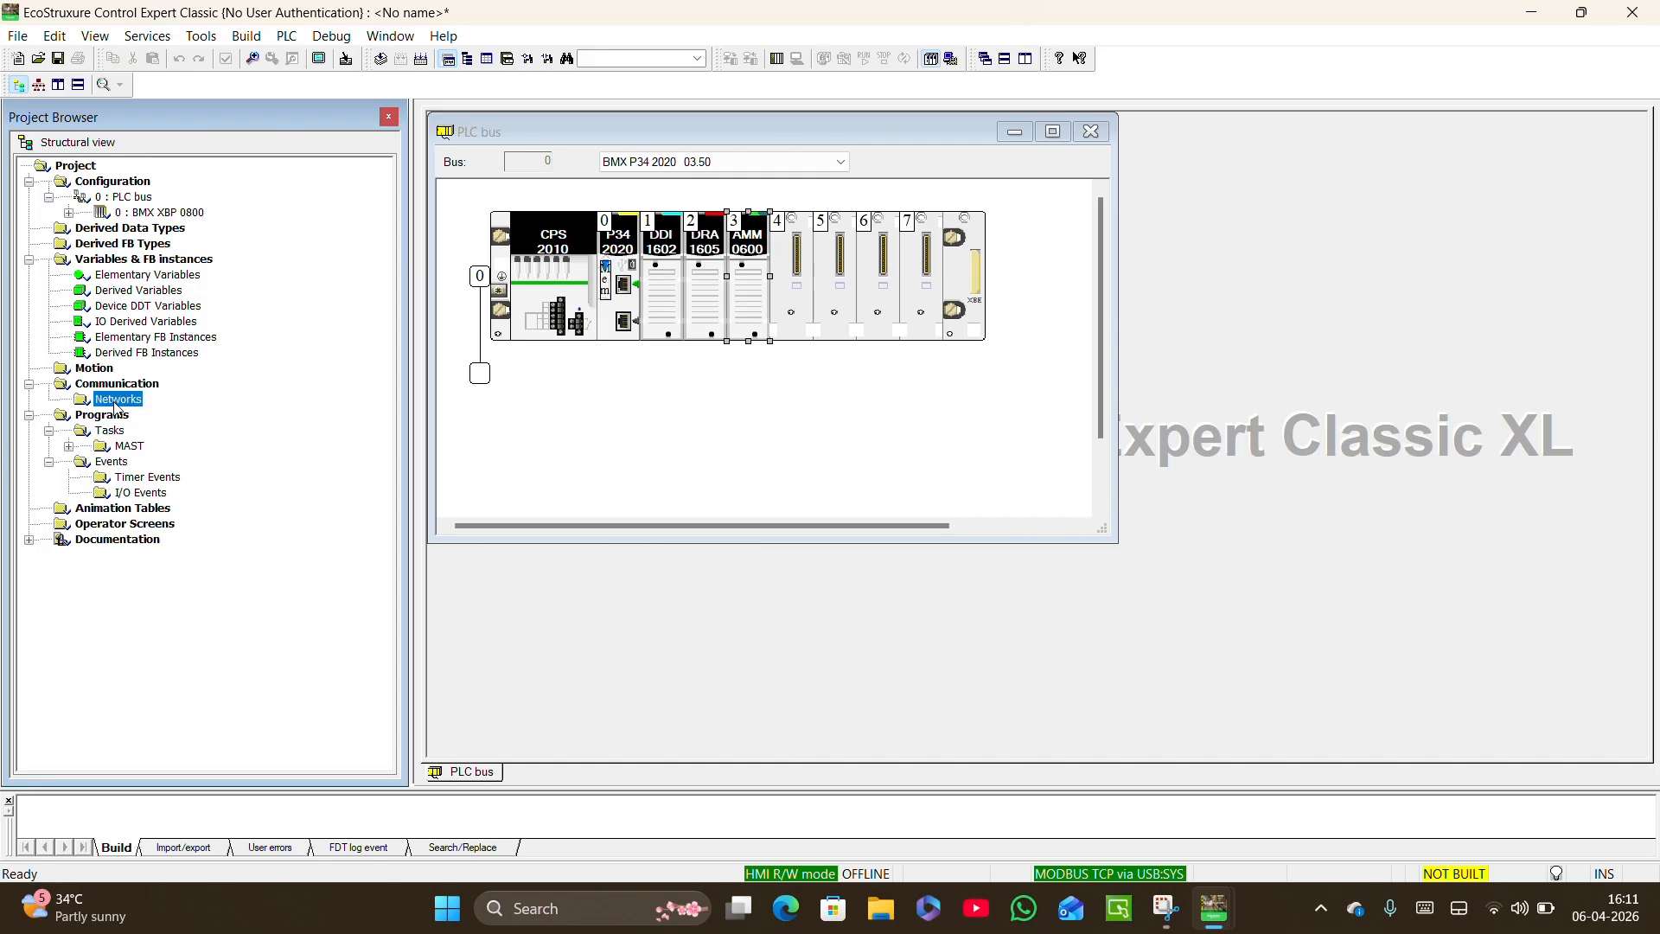
{"action": "right_click", "coordinate": [115, 406]}
{"action": "left_click", "coordinate": [169, 412]}
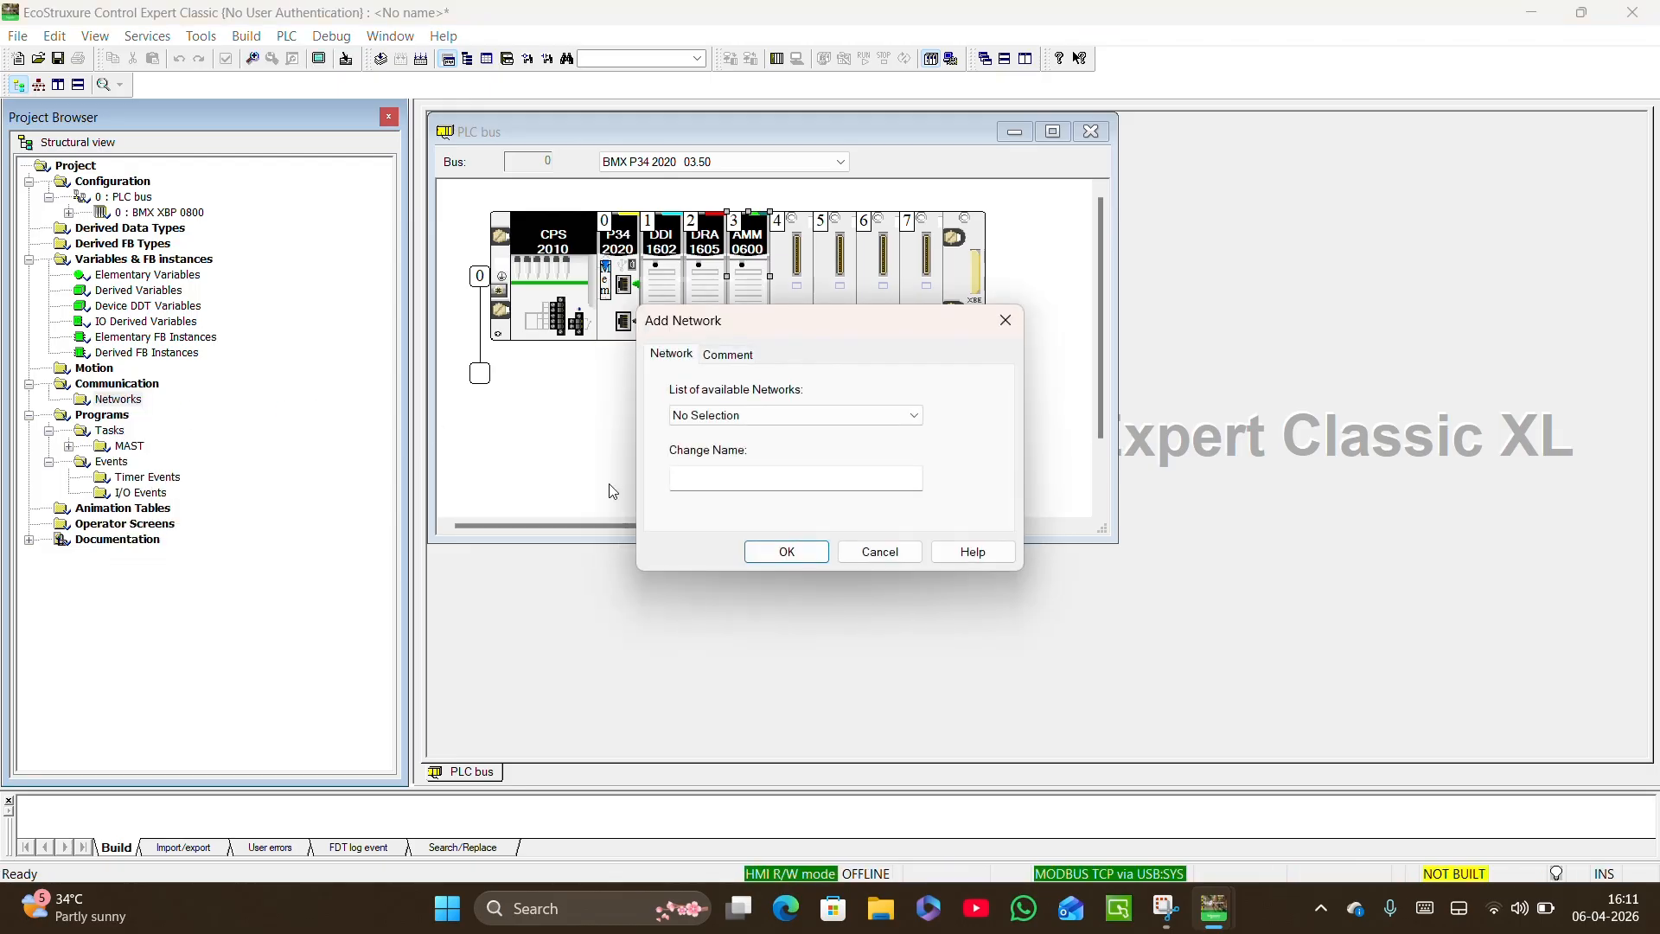
{"action": "left_click", "coordinate": [735, 416]}
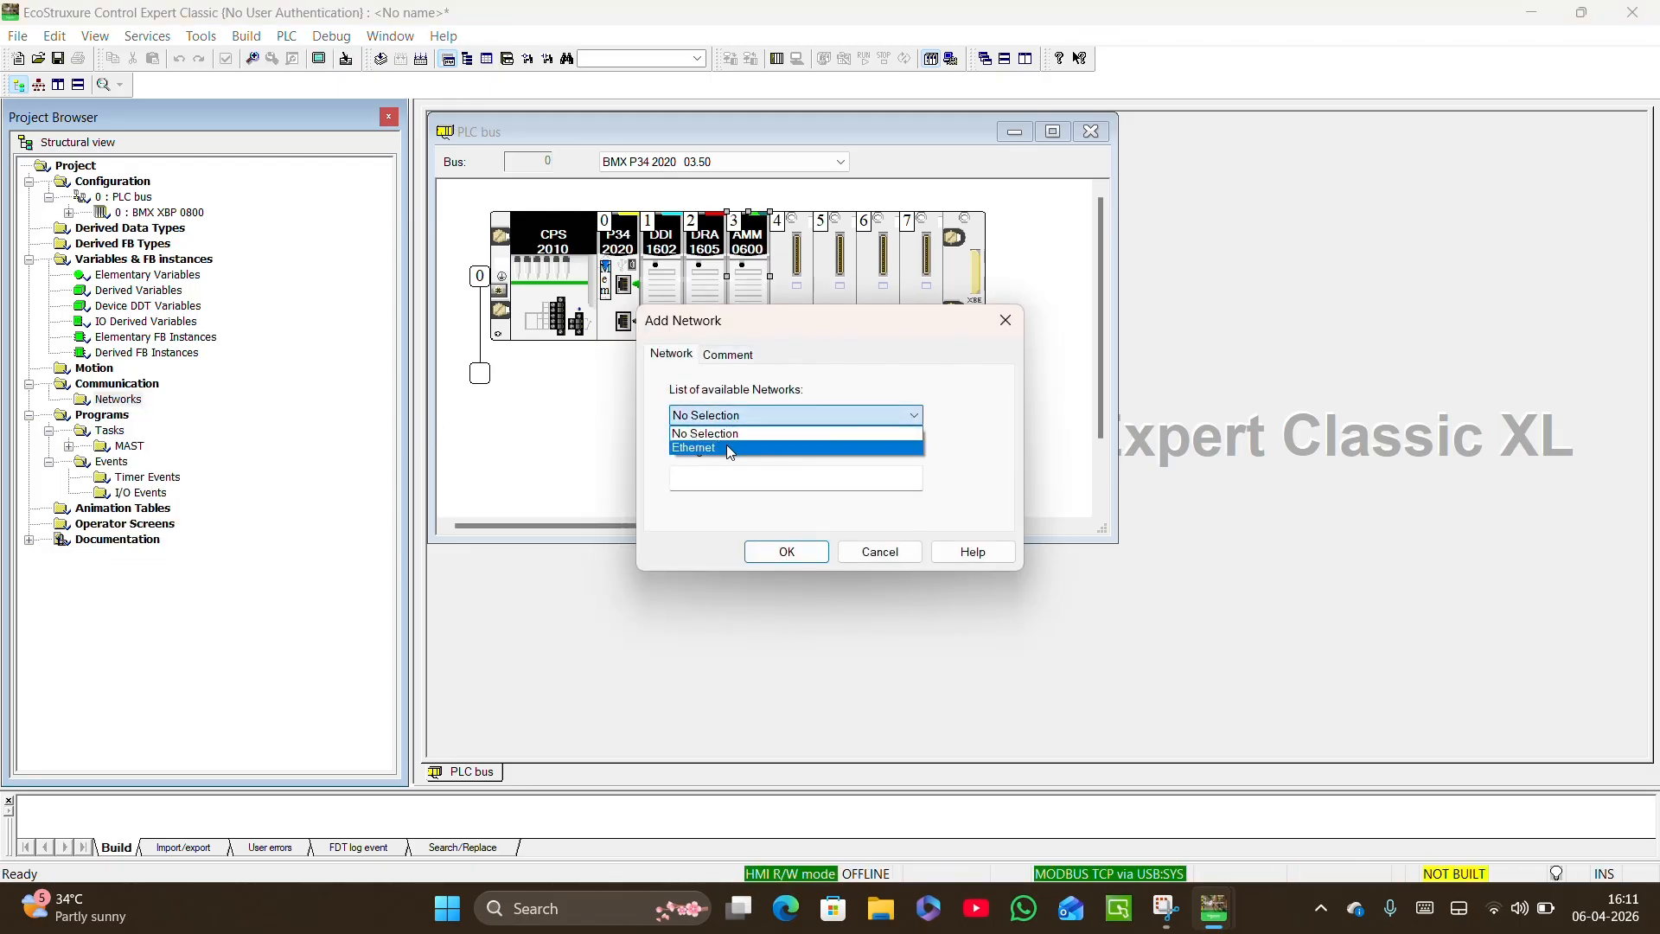
{"action": "left_click", "coordinate": [729, 448]}
{"action": "left_click", "coordinate": [787, 561]}
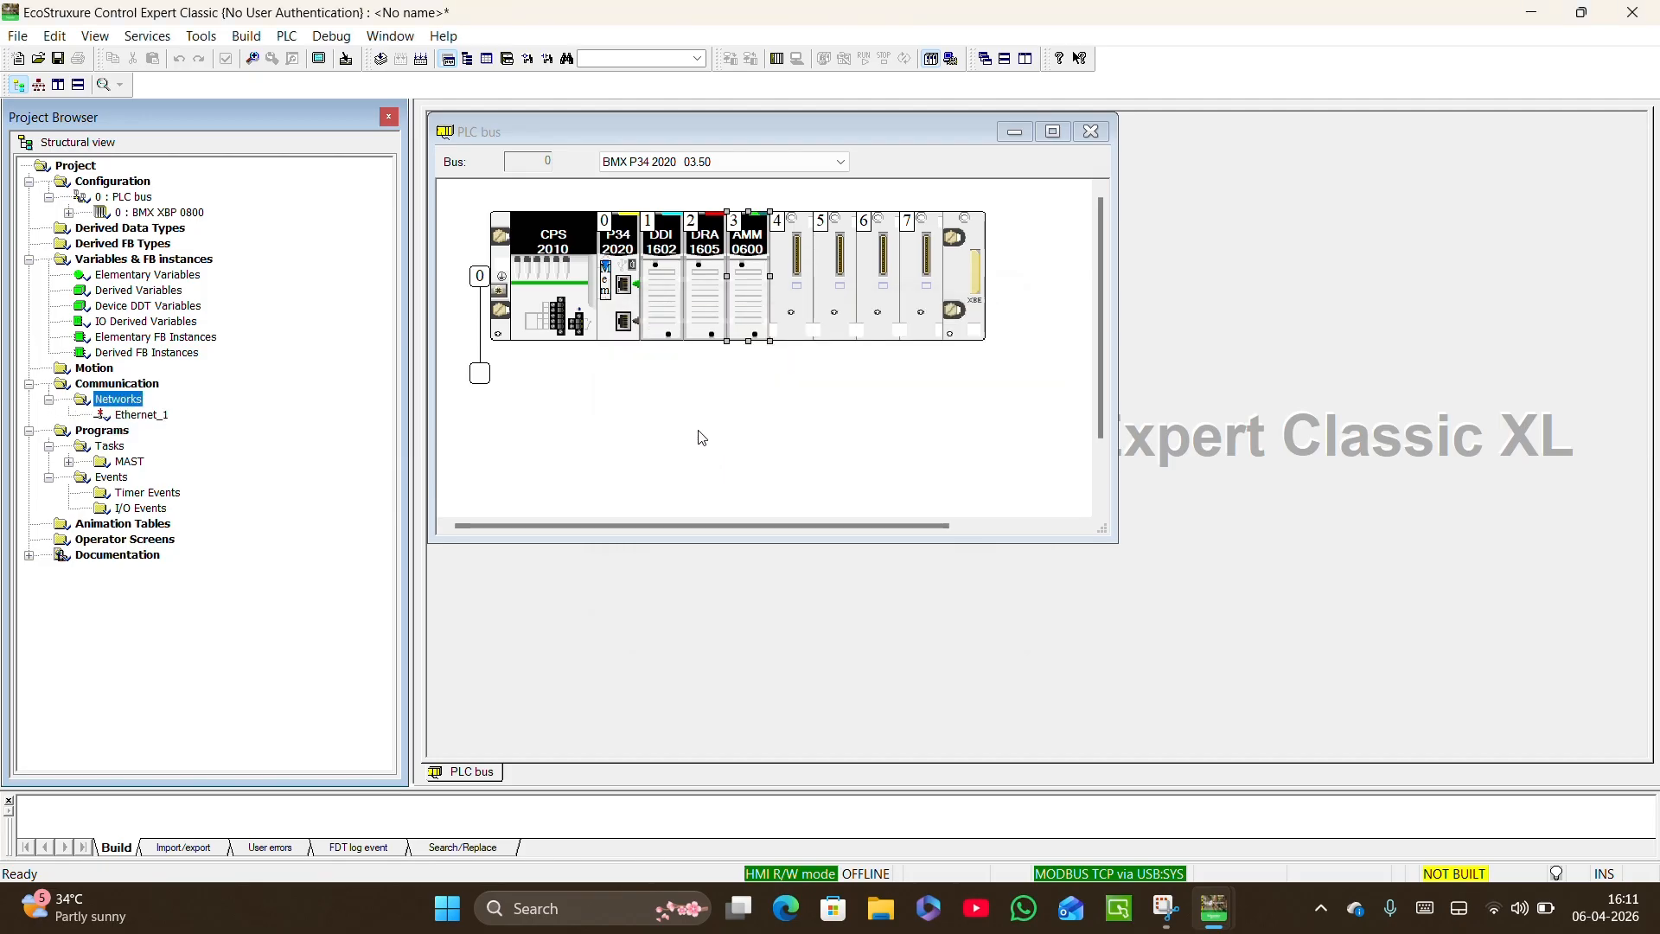
Open the Ethernet_1 network, set its model family to CPU 2020, CPU 2030 (>= V02.00), PRA 0100 and accept the family change.
{"action": "double_click", "coordinate": [143, 415]}
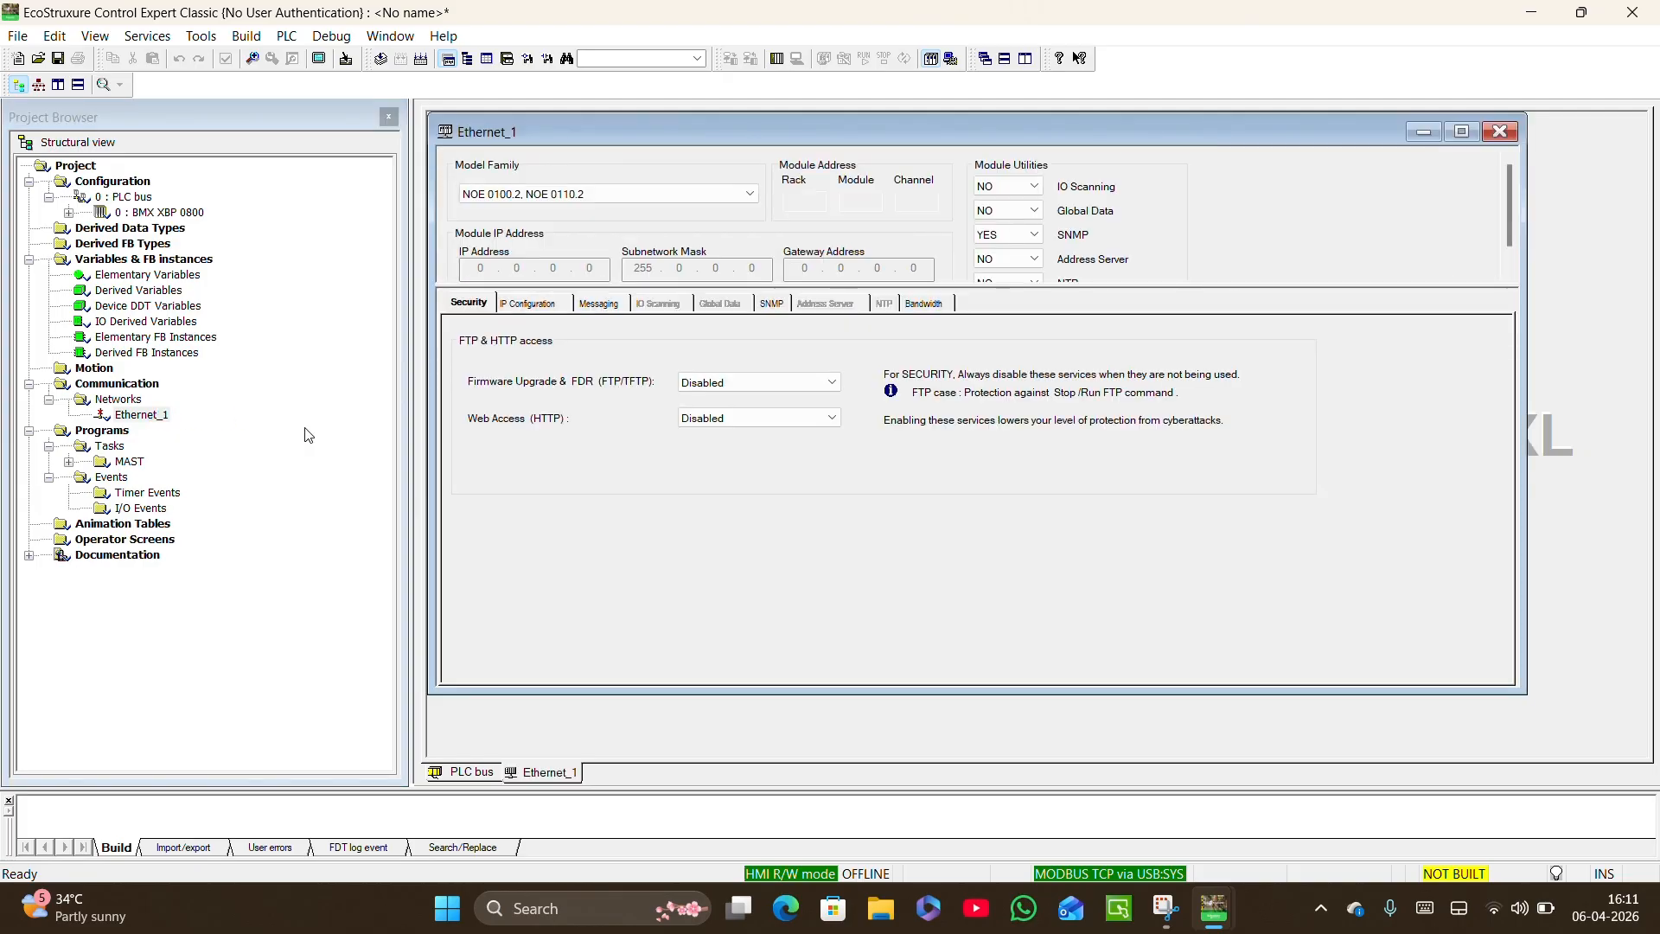
{"action": "left_click", "coordinate": [637, 193]}
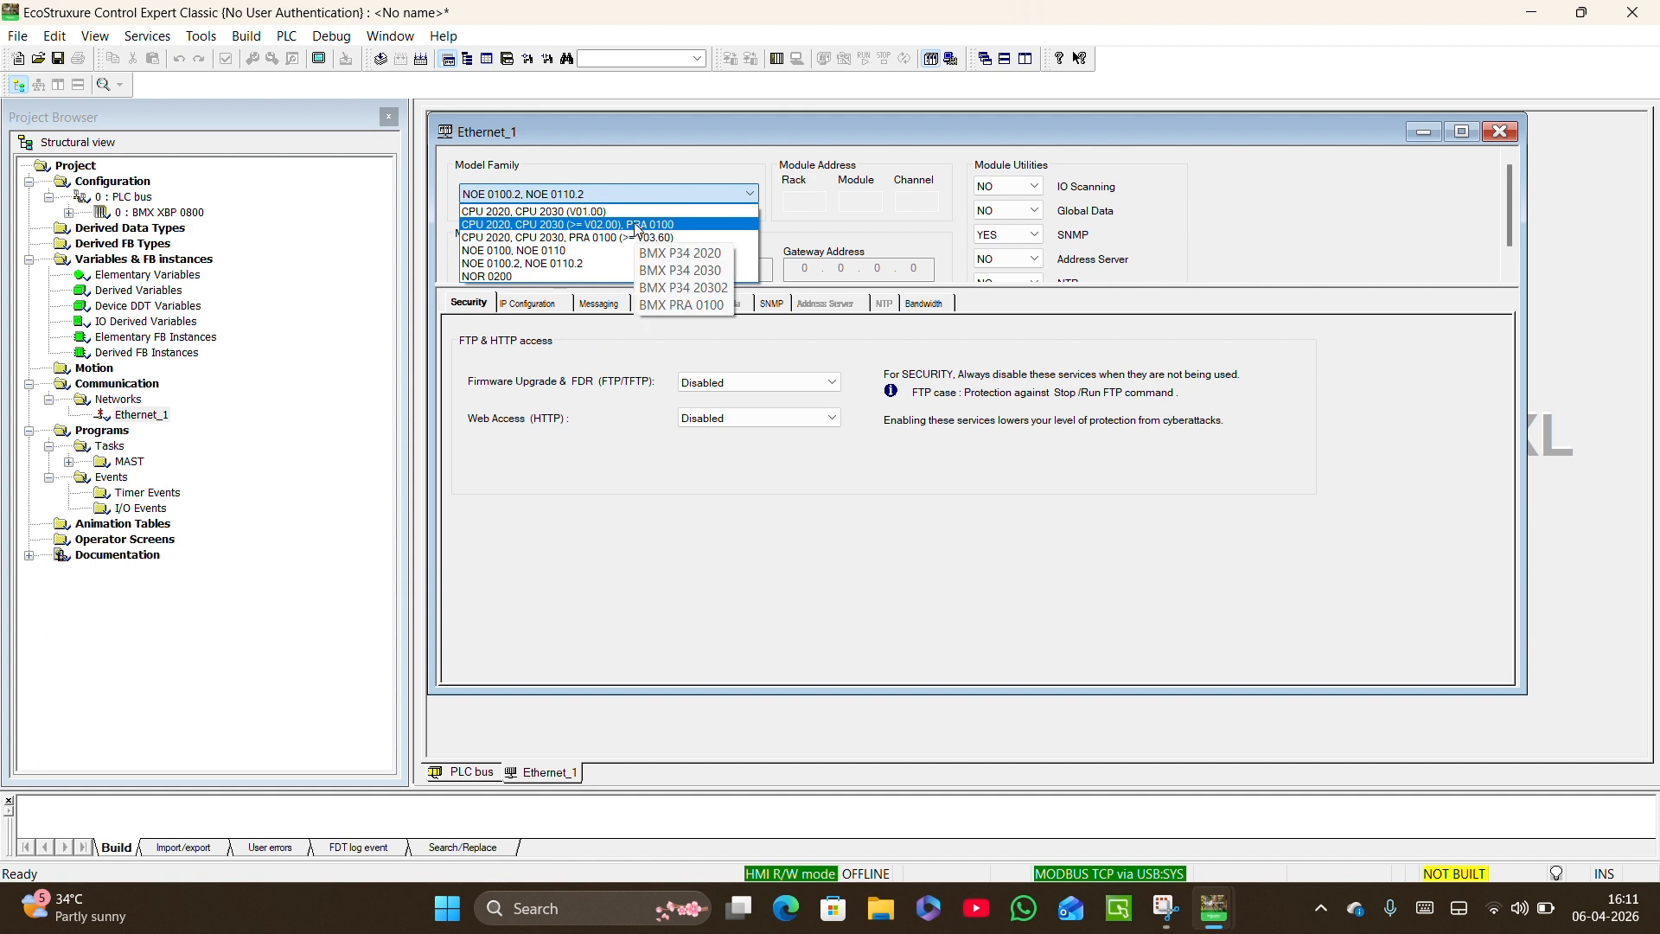
{"action": "left_click", "coordinate": [635, 224]}
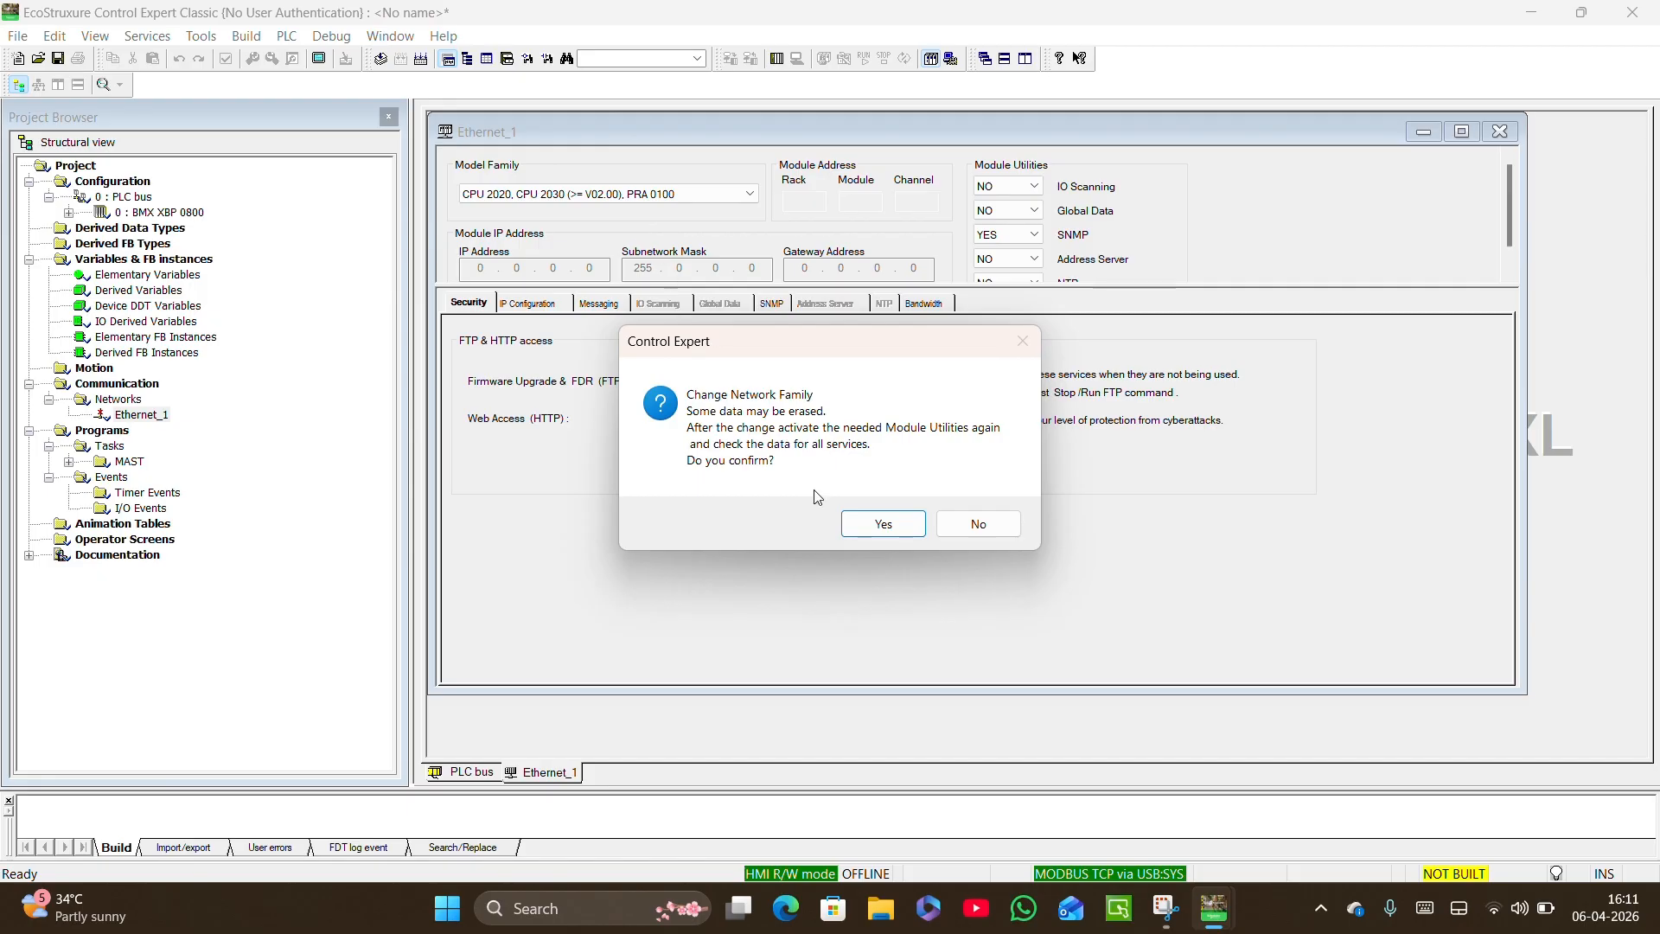
{"action": "left_click", "coordinate": [883, 524]}
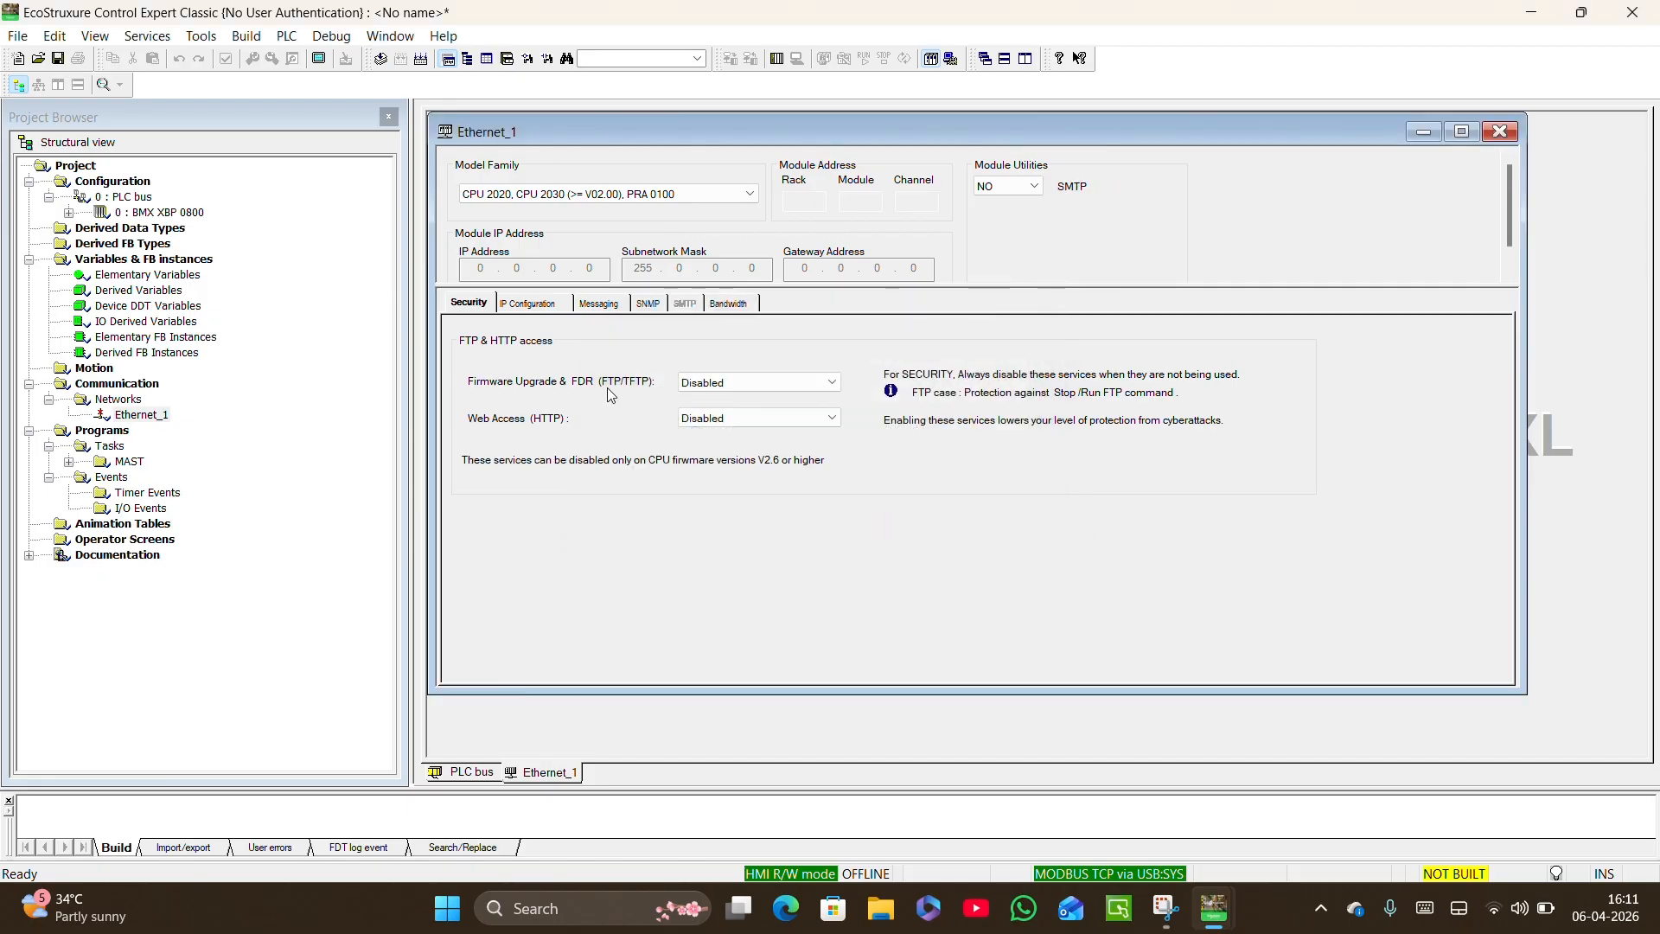
Configure Ethernet_1 with subnetwork mask 255.255.255.0 and IP address 192.168.0.10, and validate the modifications.
{"action": "left_click", "coordinate": [554, 308]}
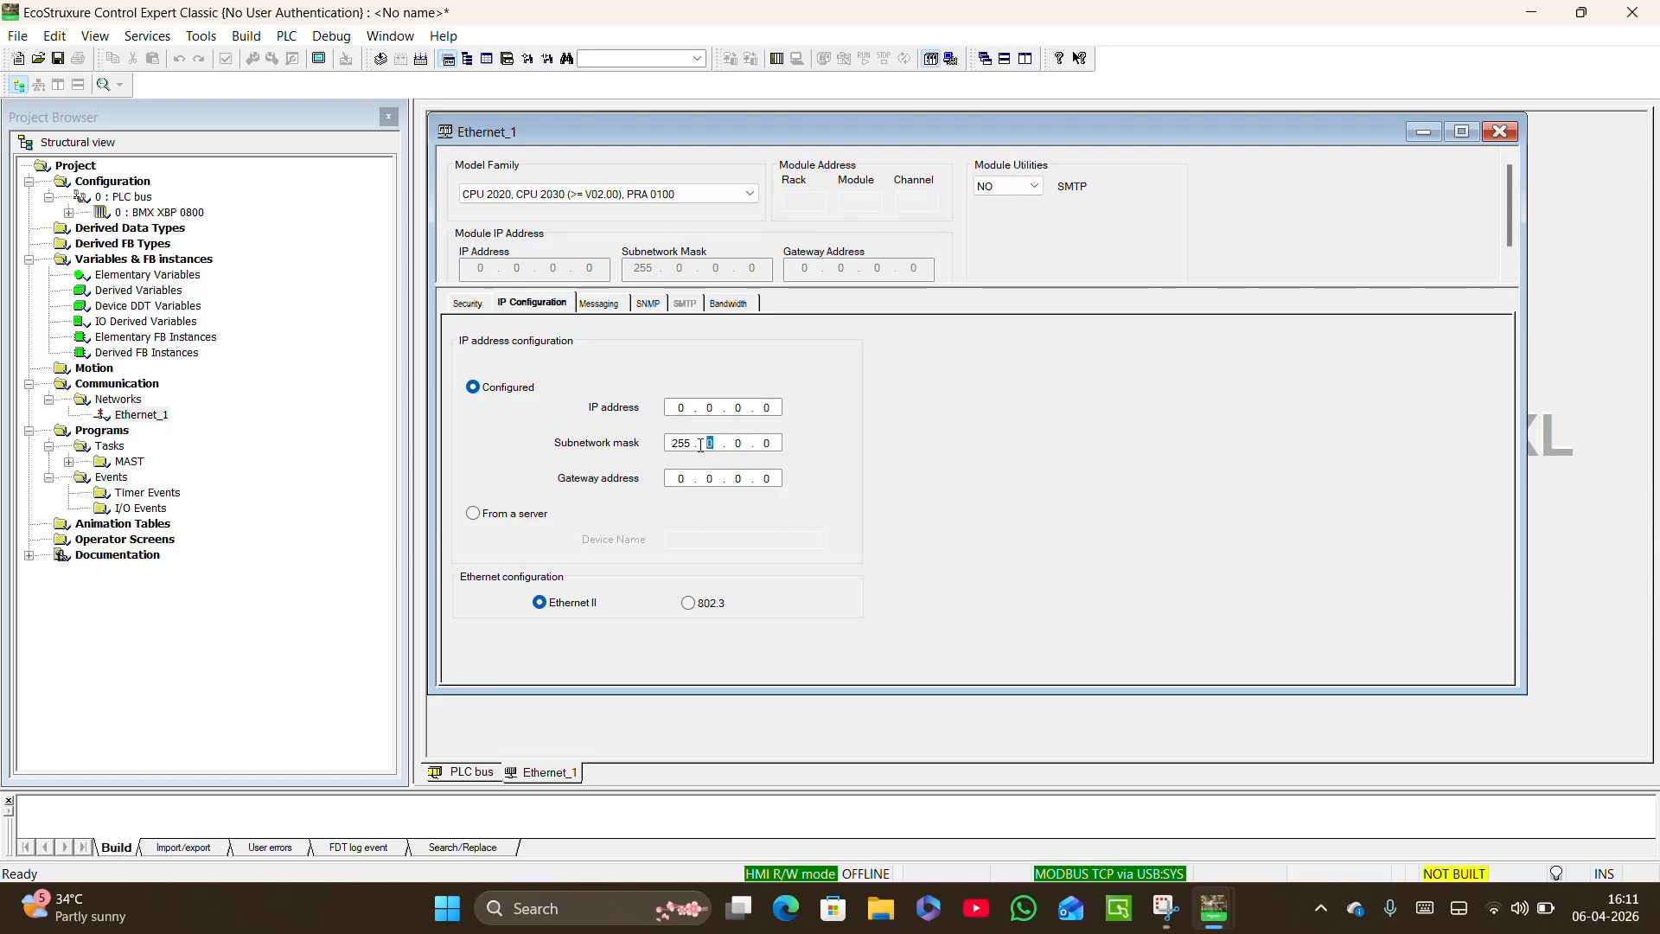
{"action": "type", "text": "2"}
{"action": "type", "text": "55 . 255 . 255"}
{"action": "left_click", "coordinate": [681, 407]}
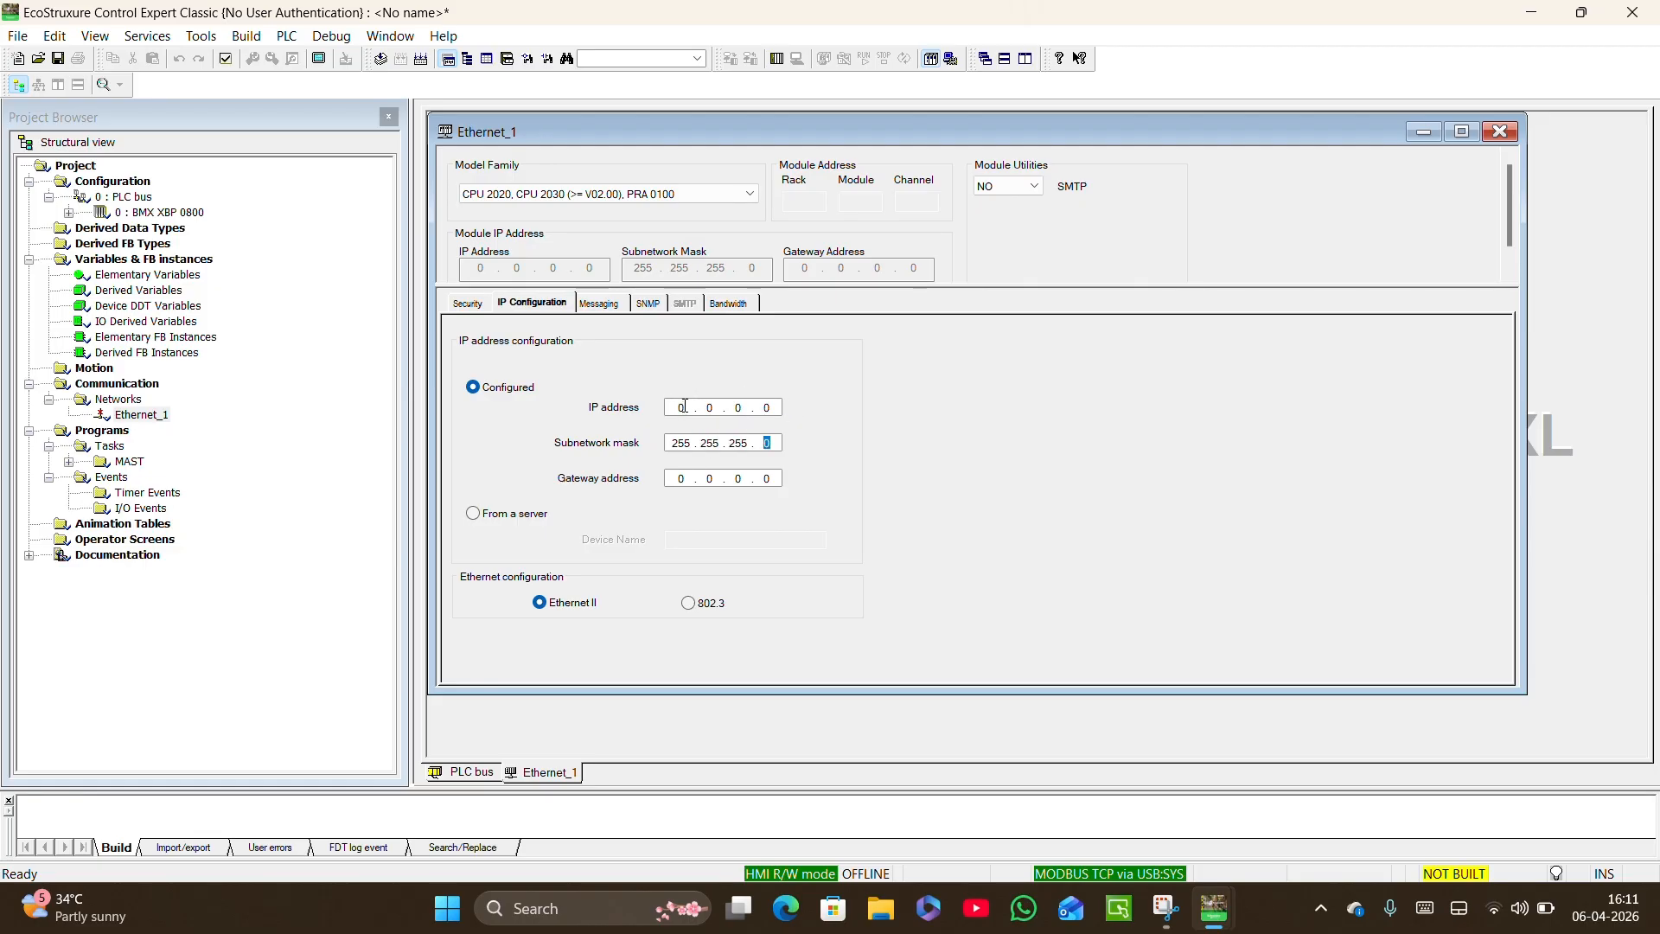
{"action": "type", "text": "192 . 168 . 0 ."}
{"action": "left_click", "coordinate": [769, 409]}
{"action": "left_click", "coordinate": [225, 59]}
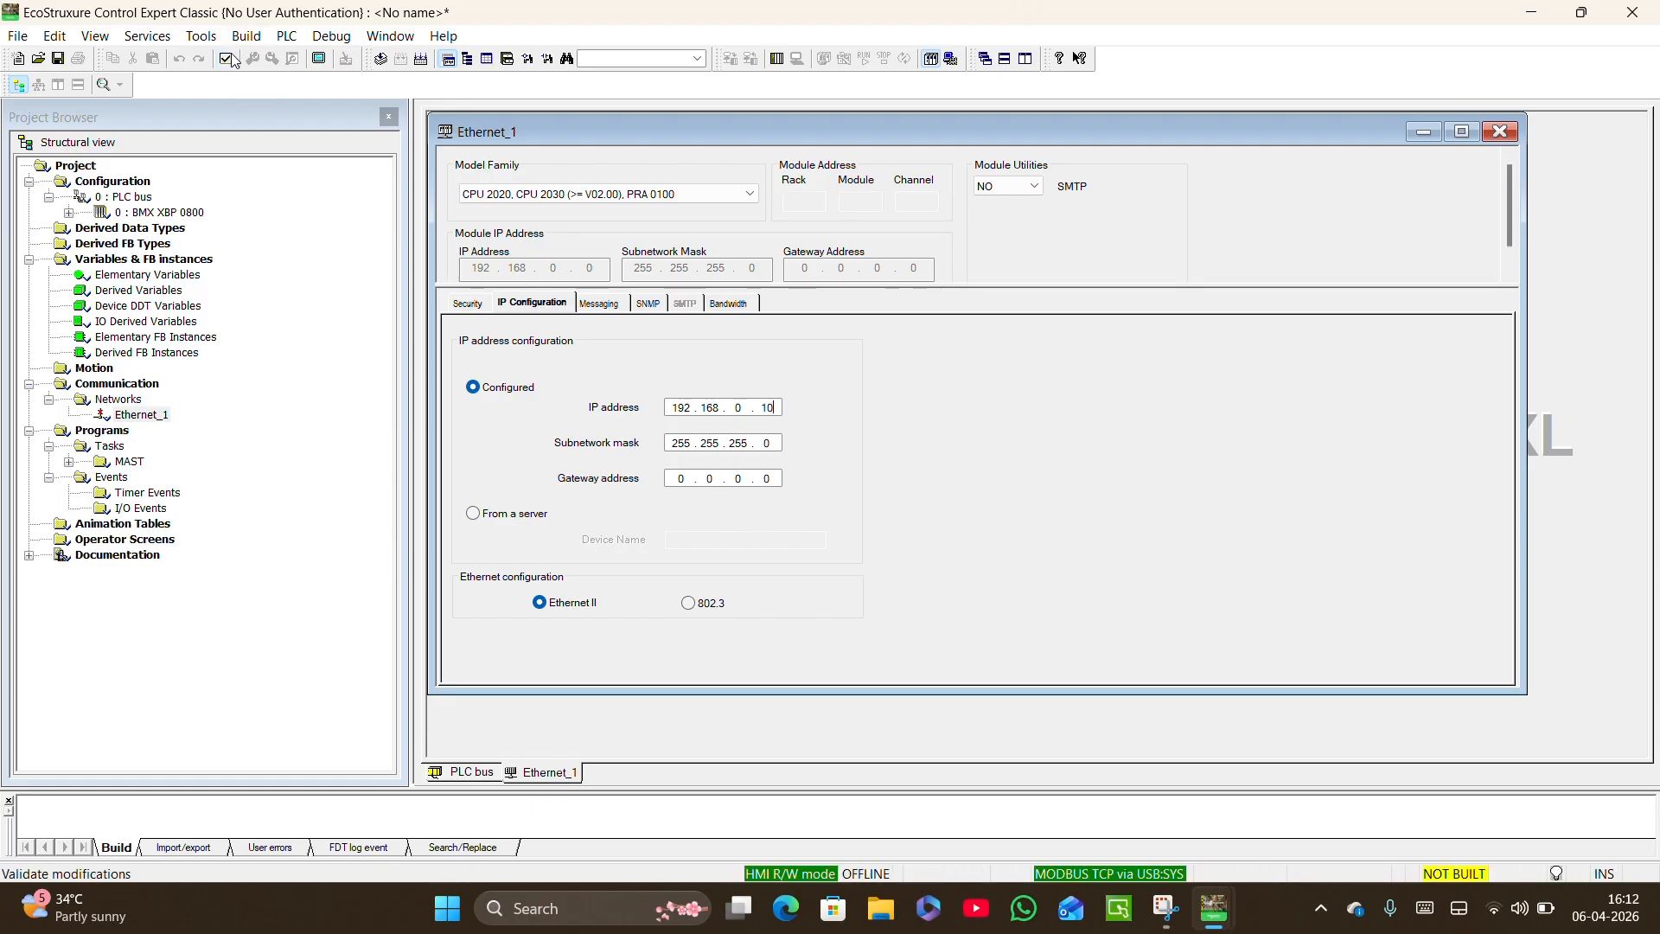
{"action": "left_click", "coordinate": [227, 59]}
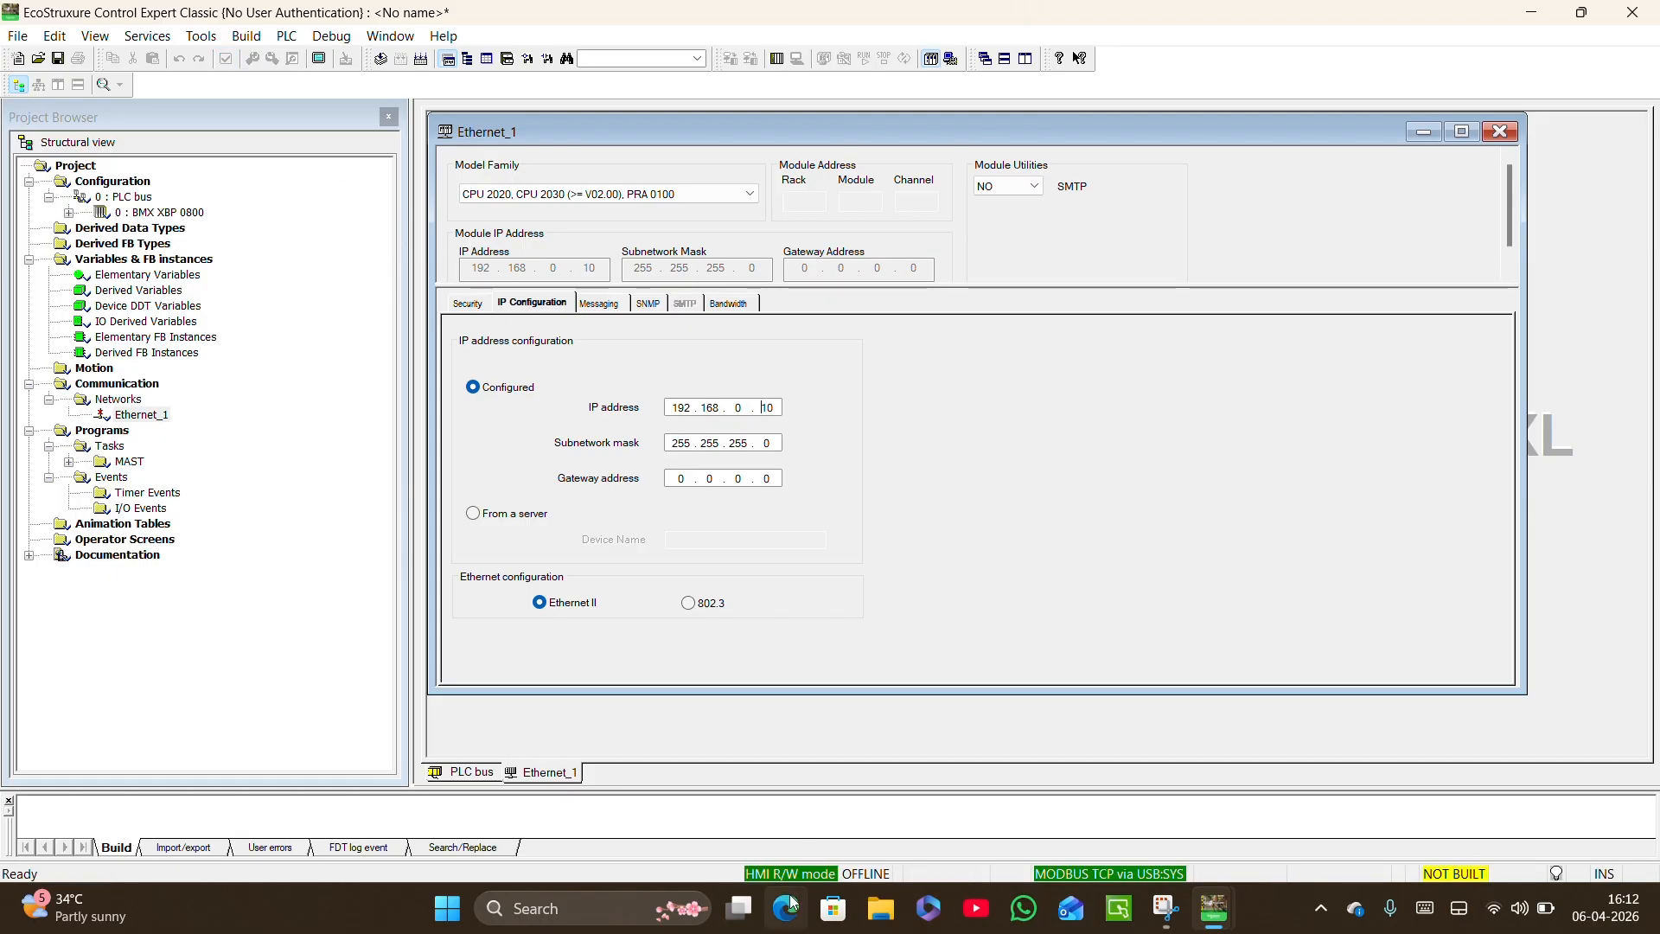
Switch to the Windows Control Panel and open the network adapter settings from the Network and Sharing Centre.
{"action": "left_click", "coordinate": [448, 908]}
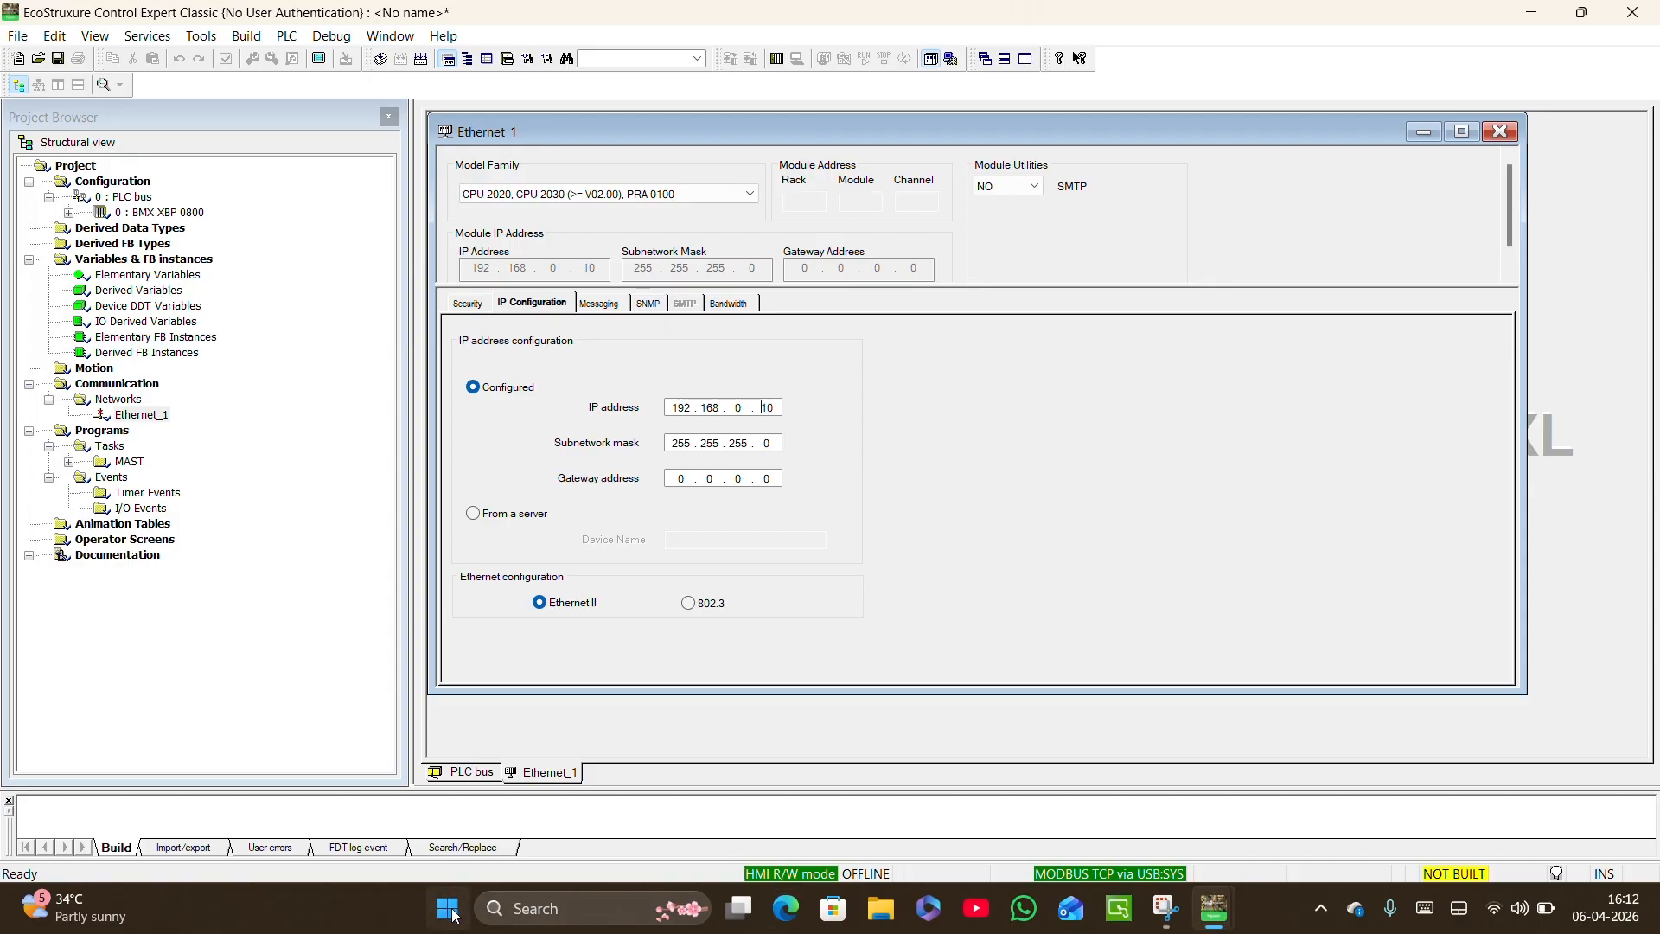
{"action": "type", "text": "control Panel"}
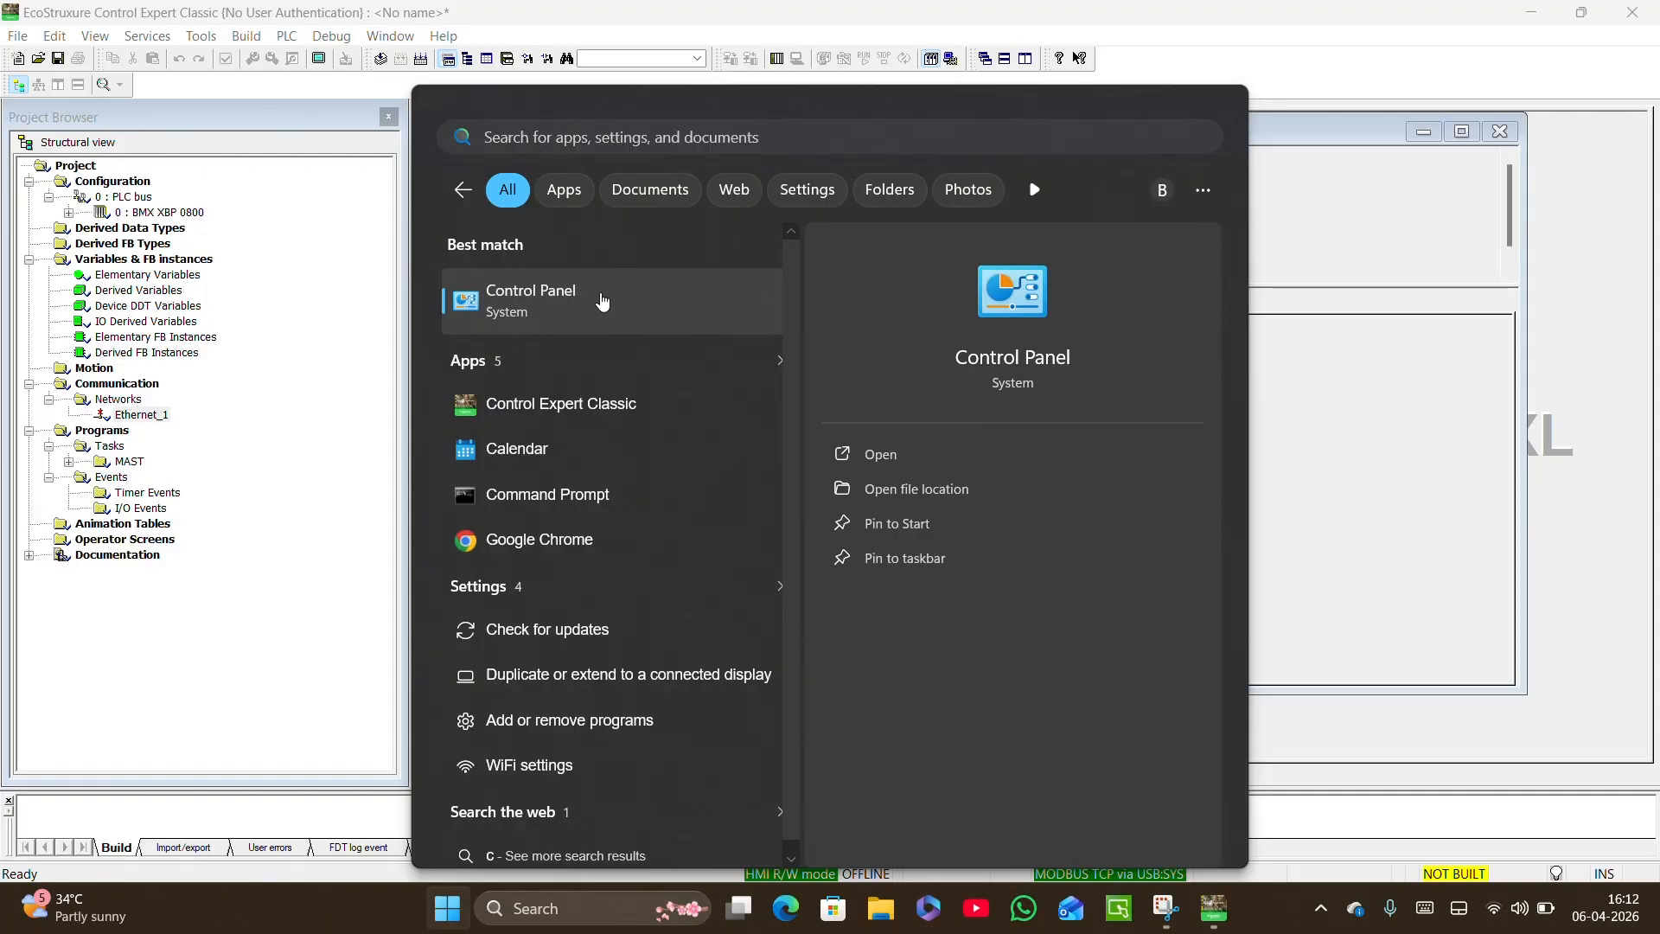
{"action": "left_click", "coordinate": [605, 299]}
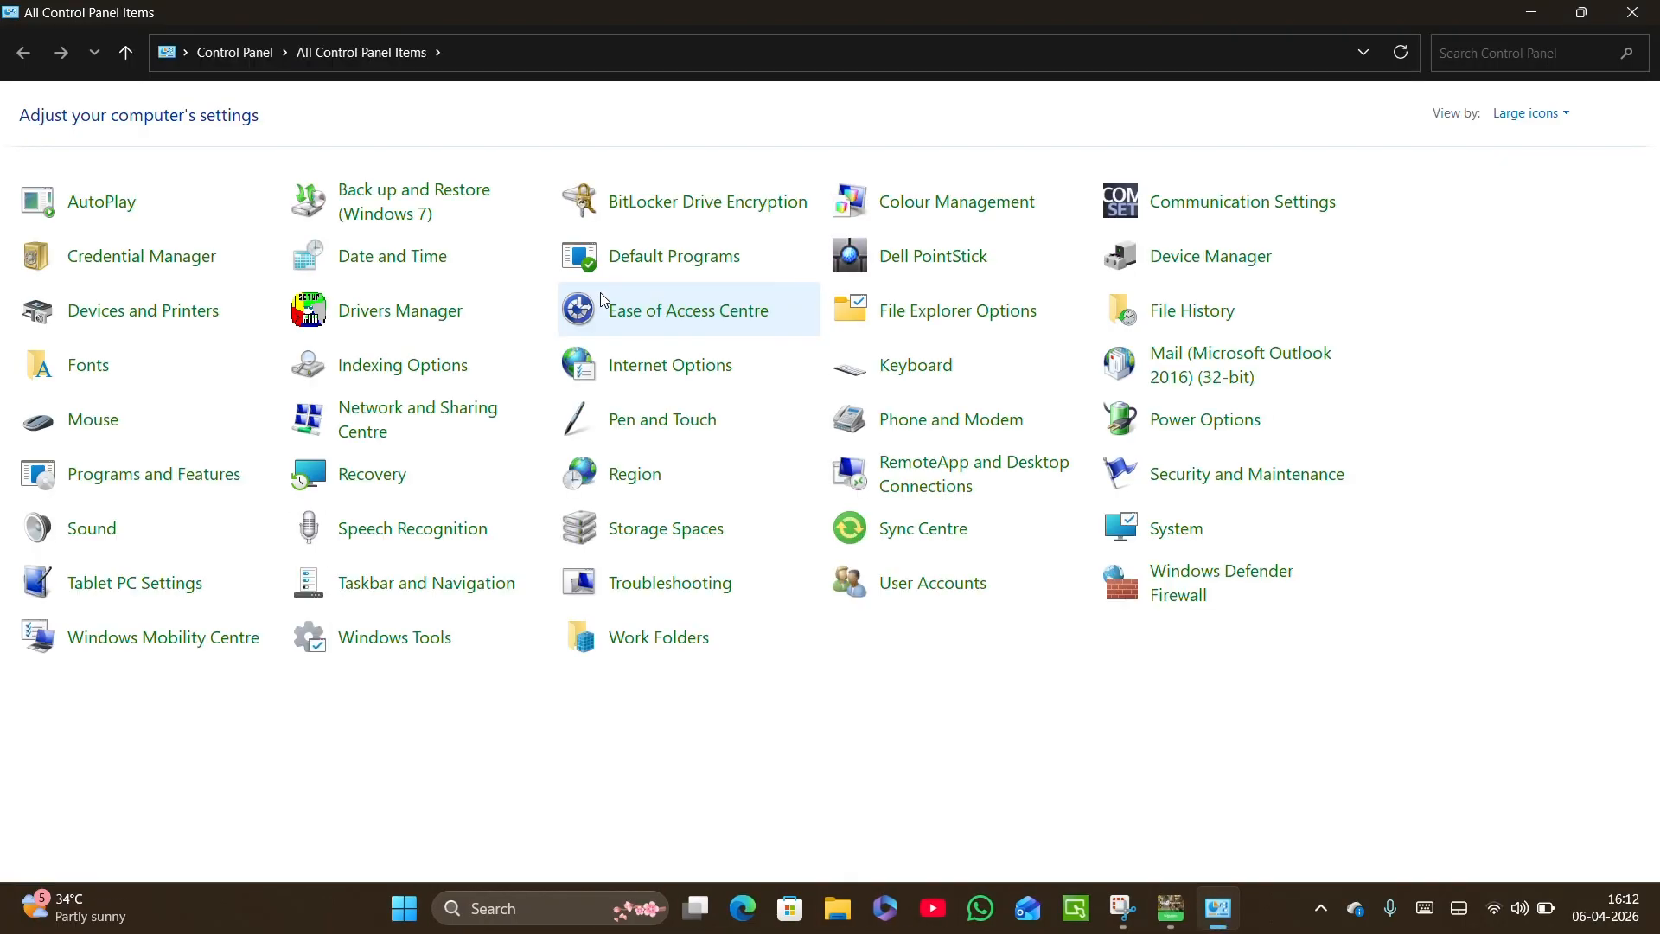
{"action": "left_click", "coordinate": [126, 53]}
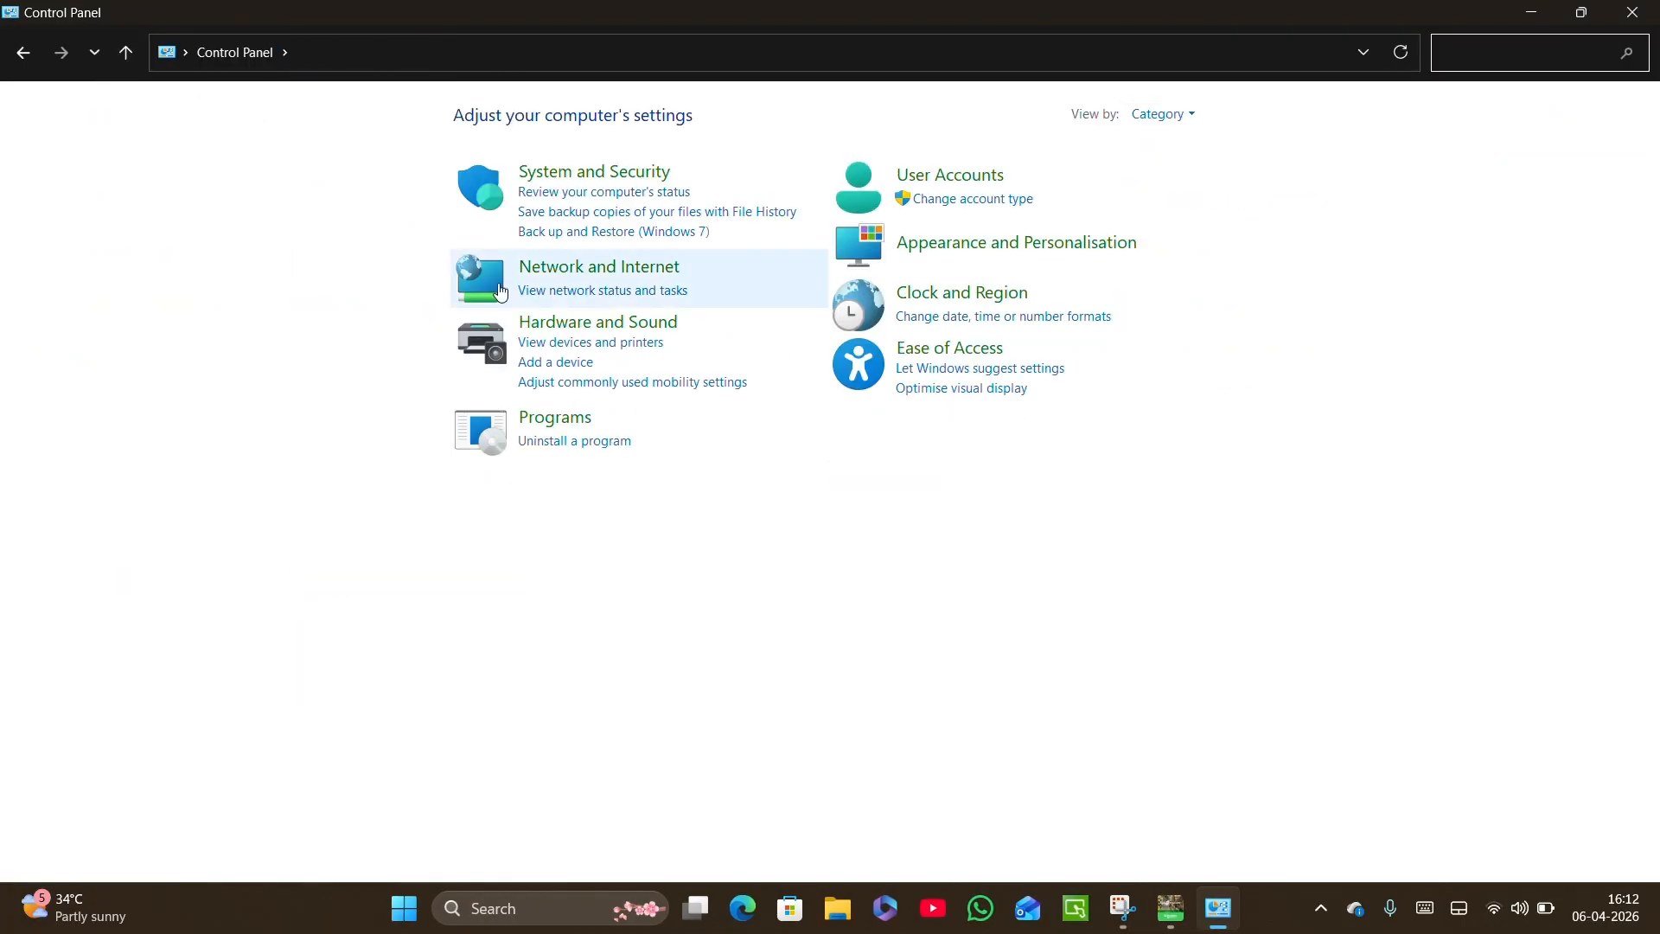
{"action": "left_click", "coordinate": [586, 292]}
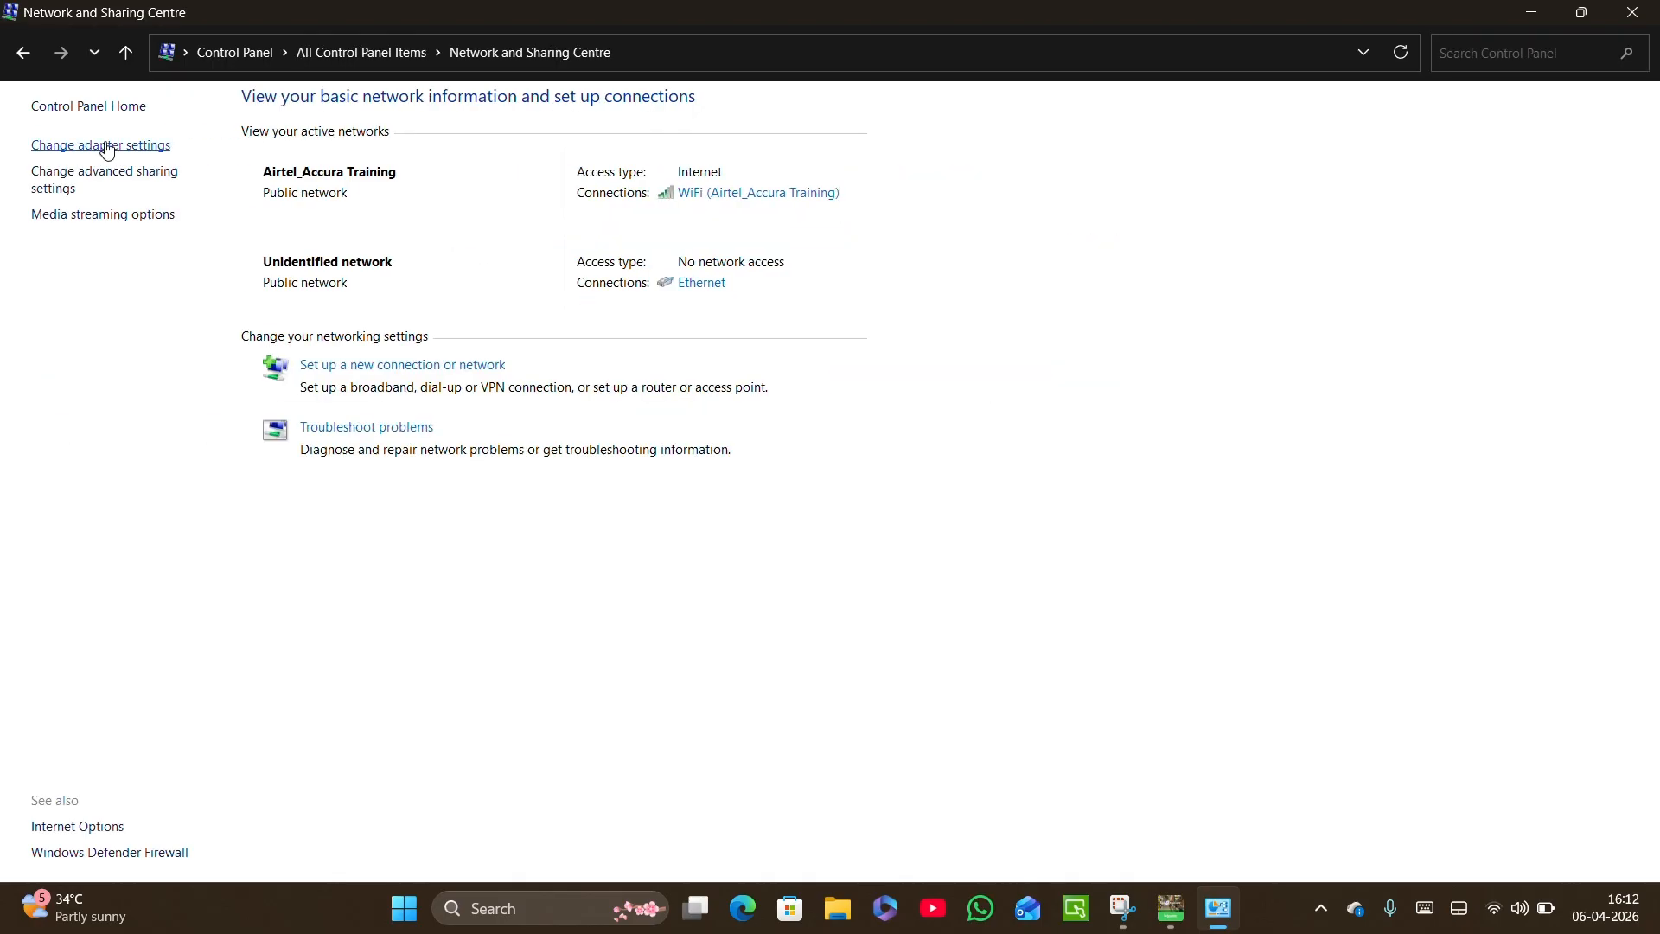
{"action": "left_click", "coordinate": [105, 147]}
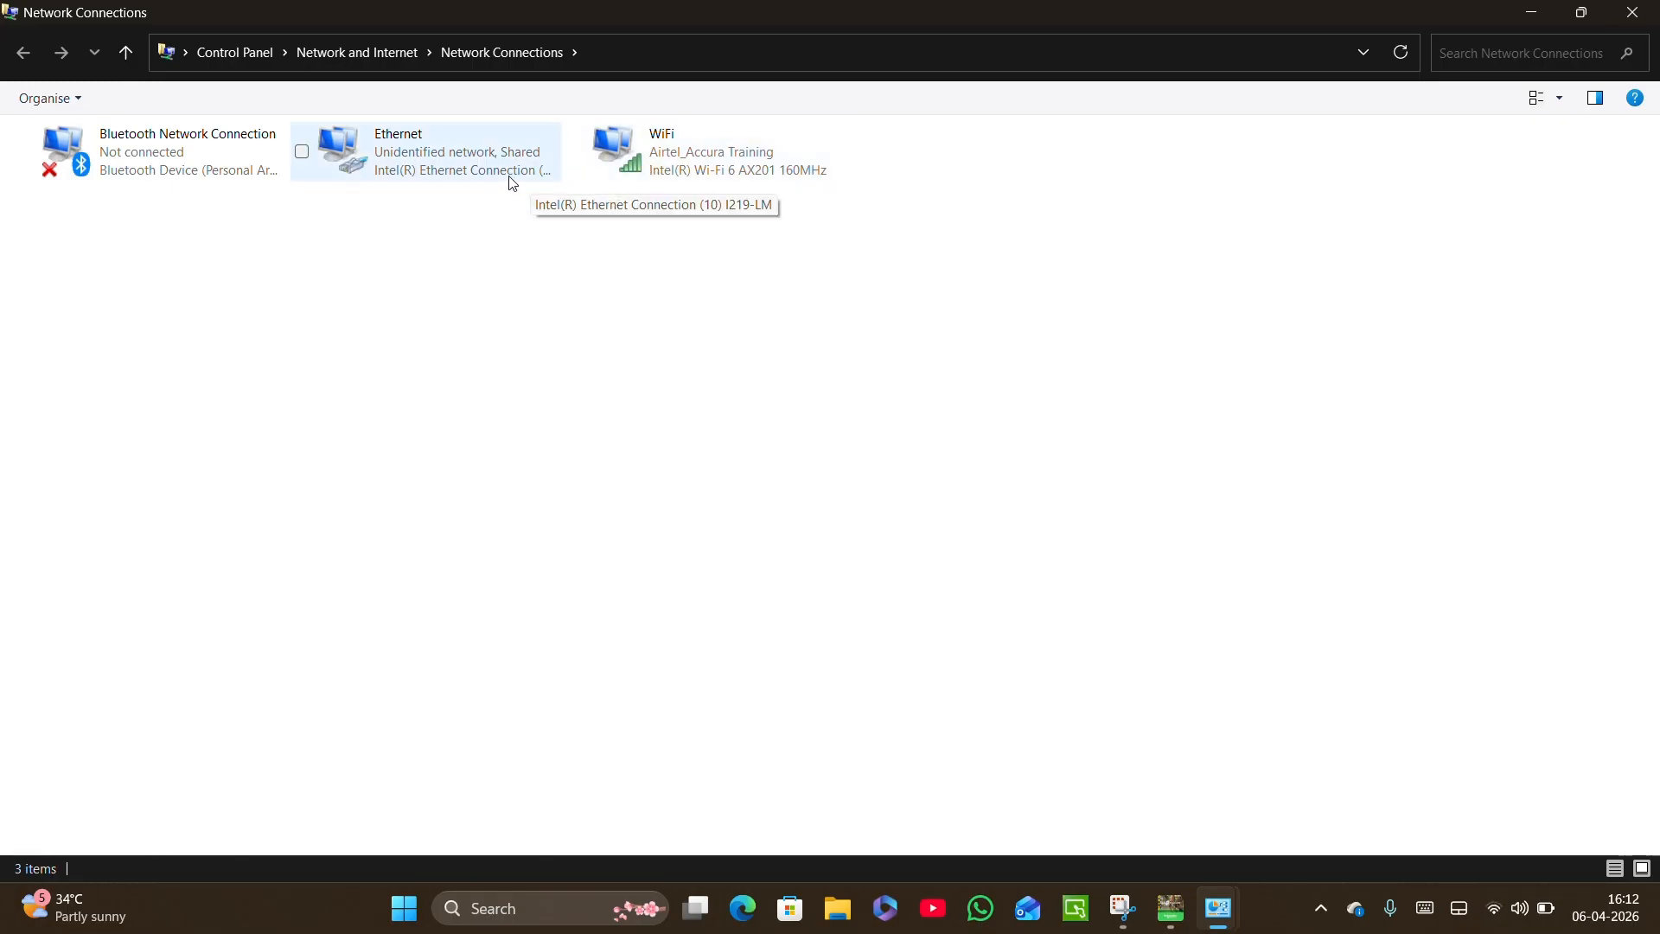
Open the Internet Protocol Version 4 (TCP/IPv4) properties of the PC's Ethernet adapter.
{"action": "left_click", "coordinate": [480, 173]}
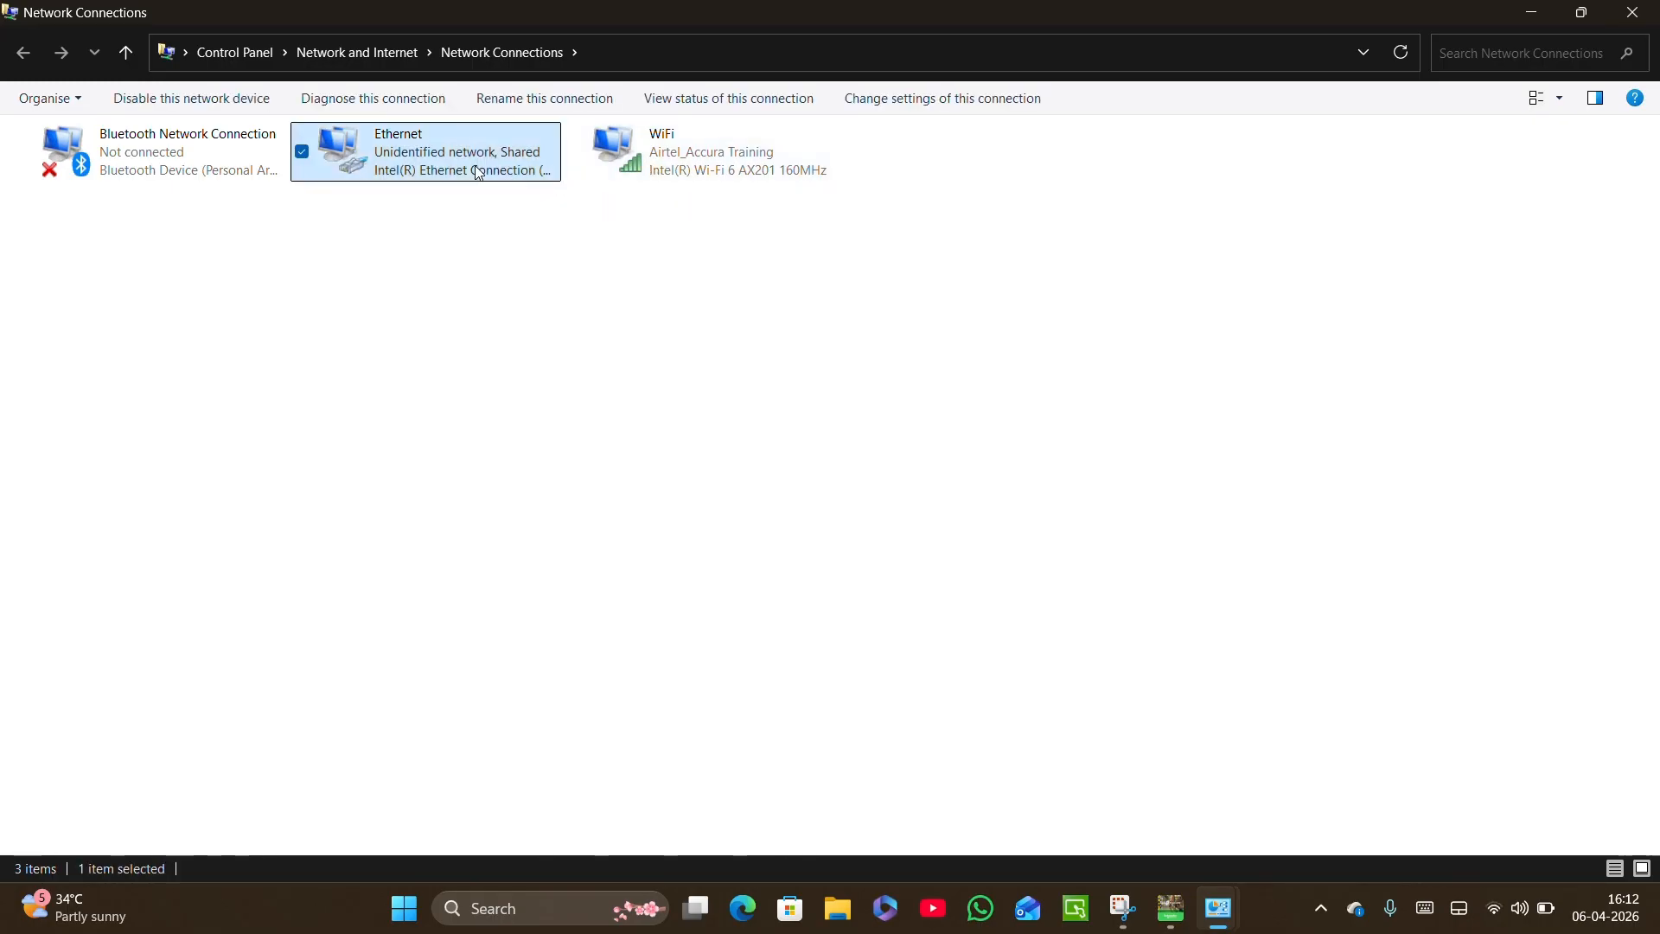
{"action": "double_click", "coordinate": [480, 172]}
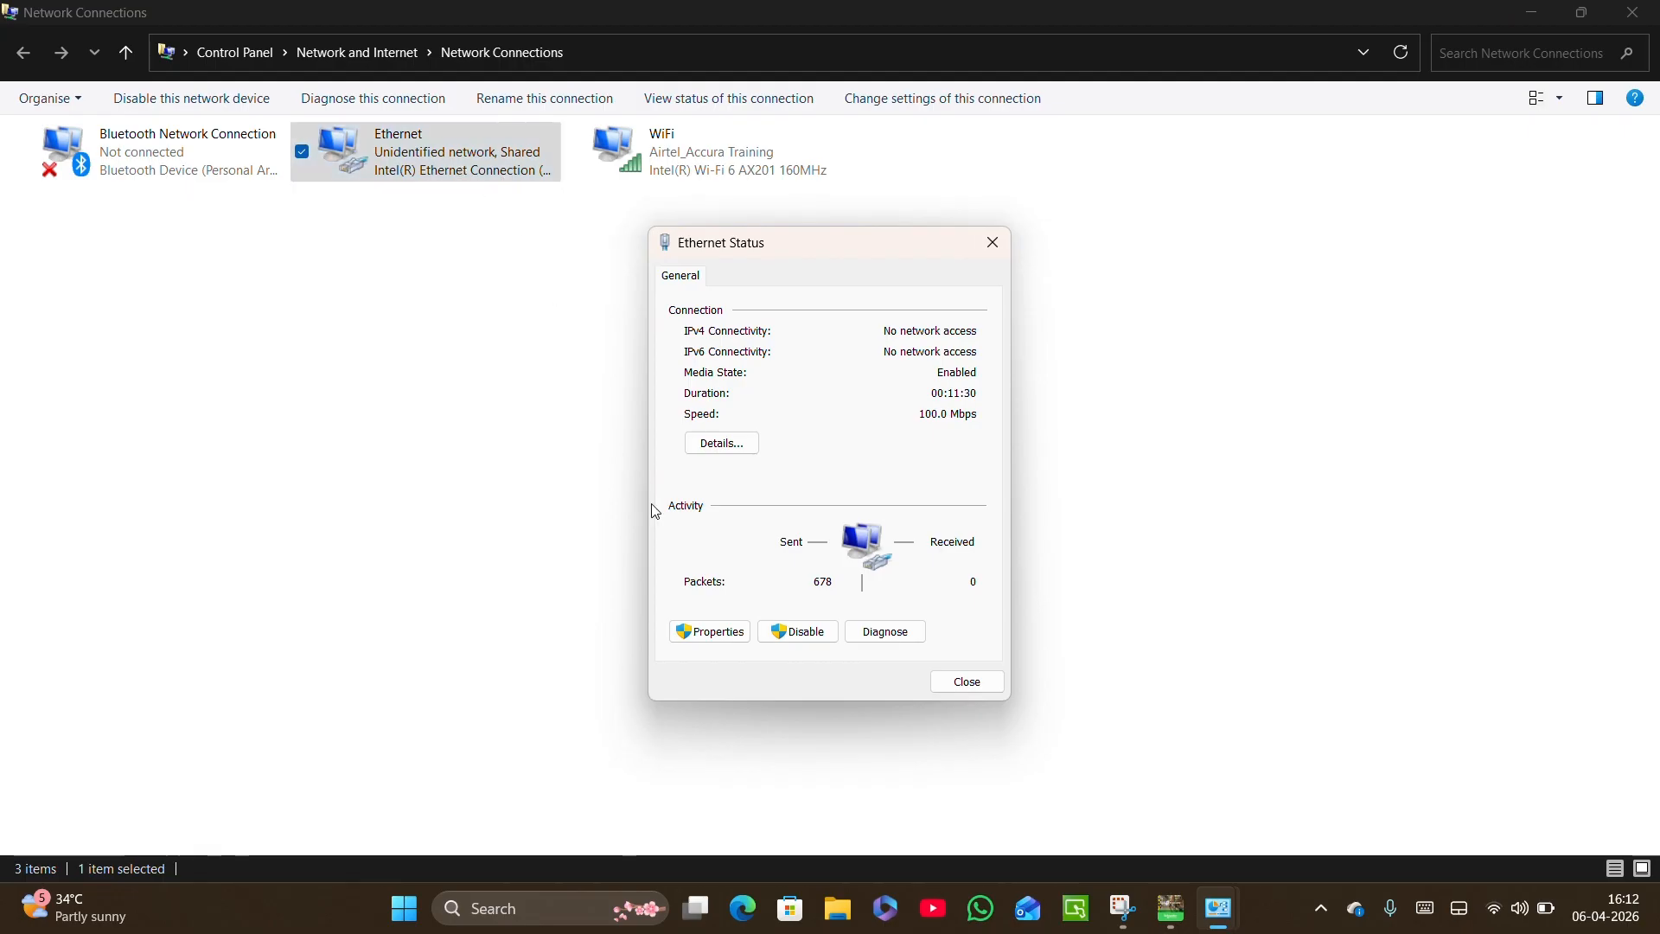
{"action": "left_click", "coordinate": [704, 631]}
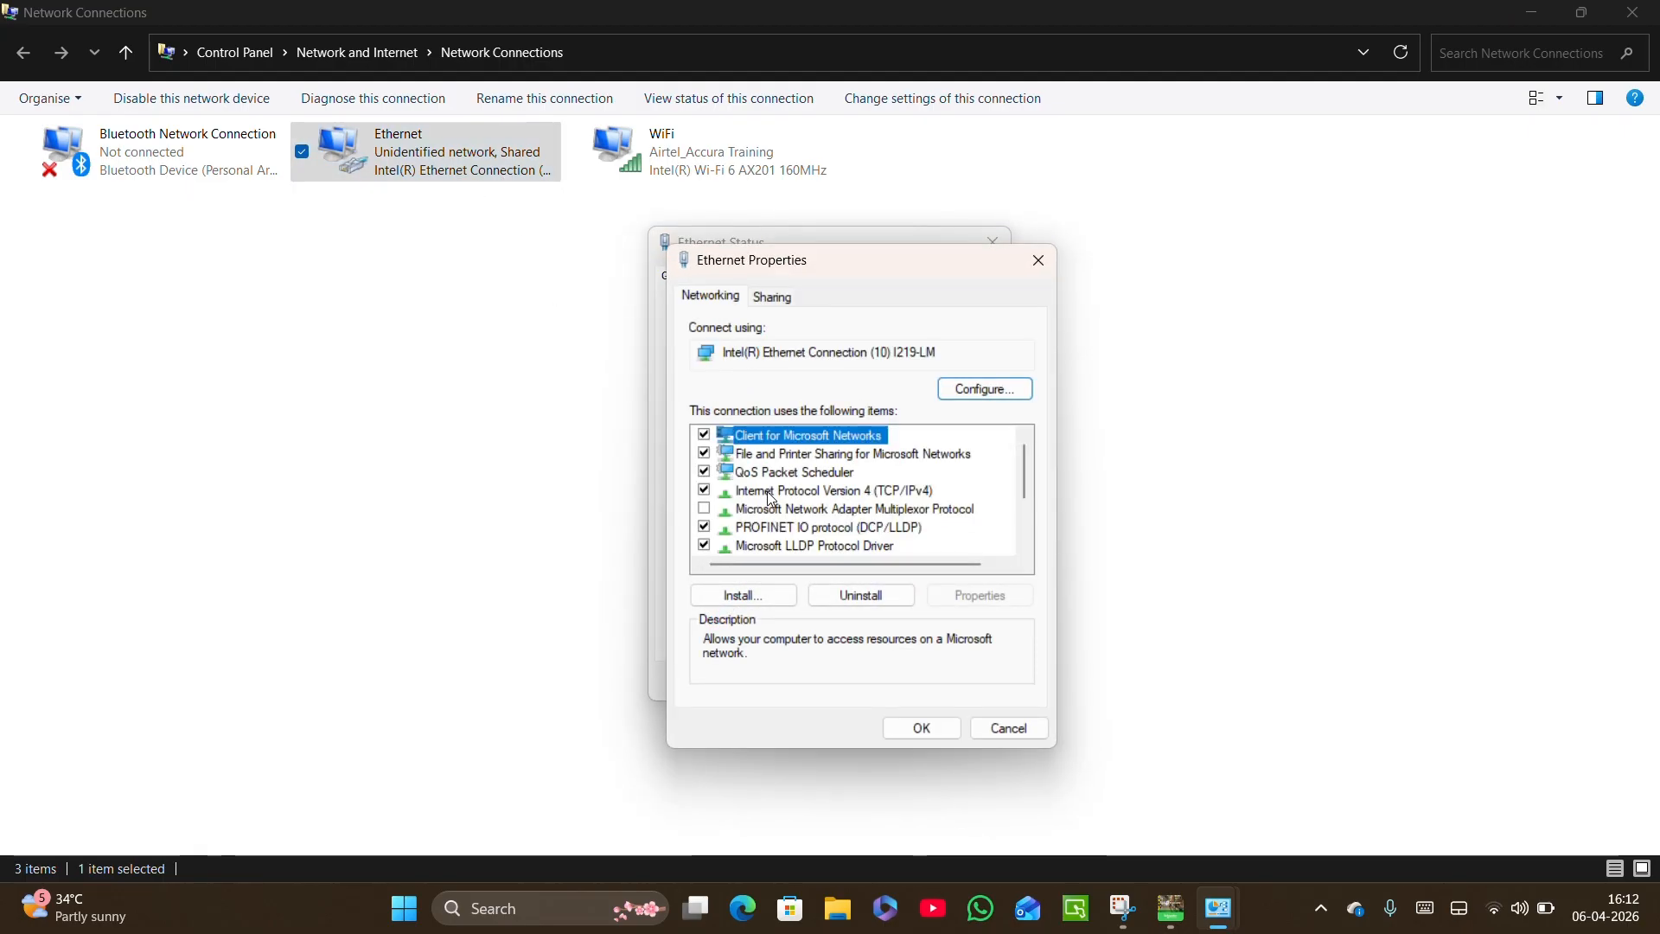
{"action": "left_click", "coordinate": [812, 495]}
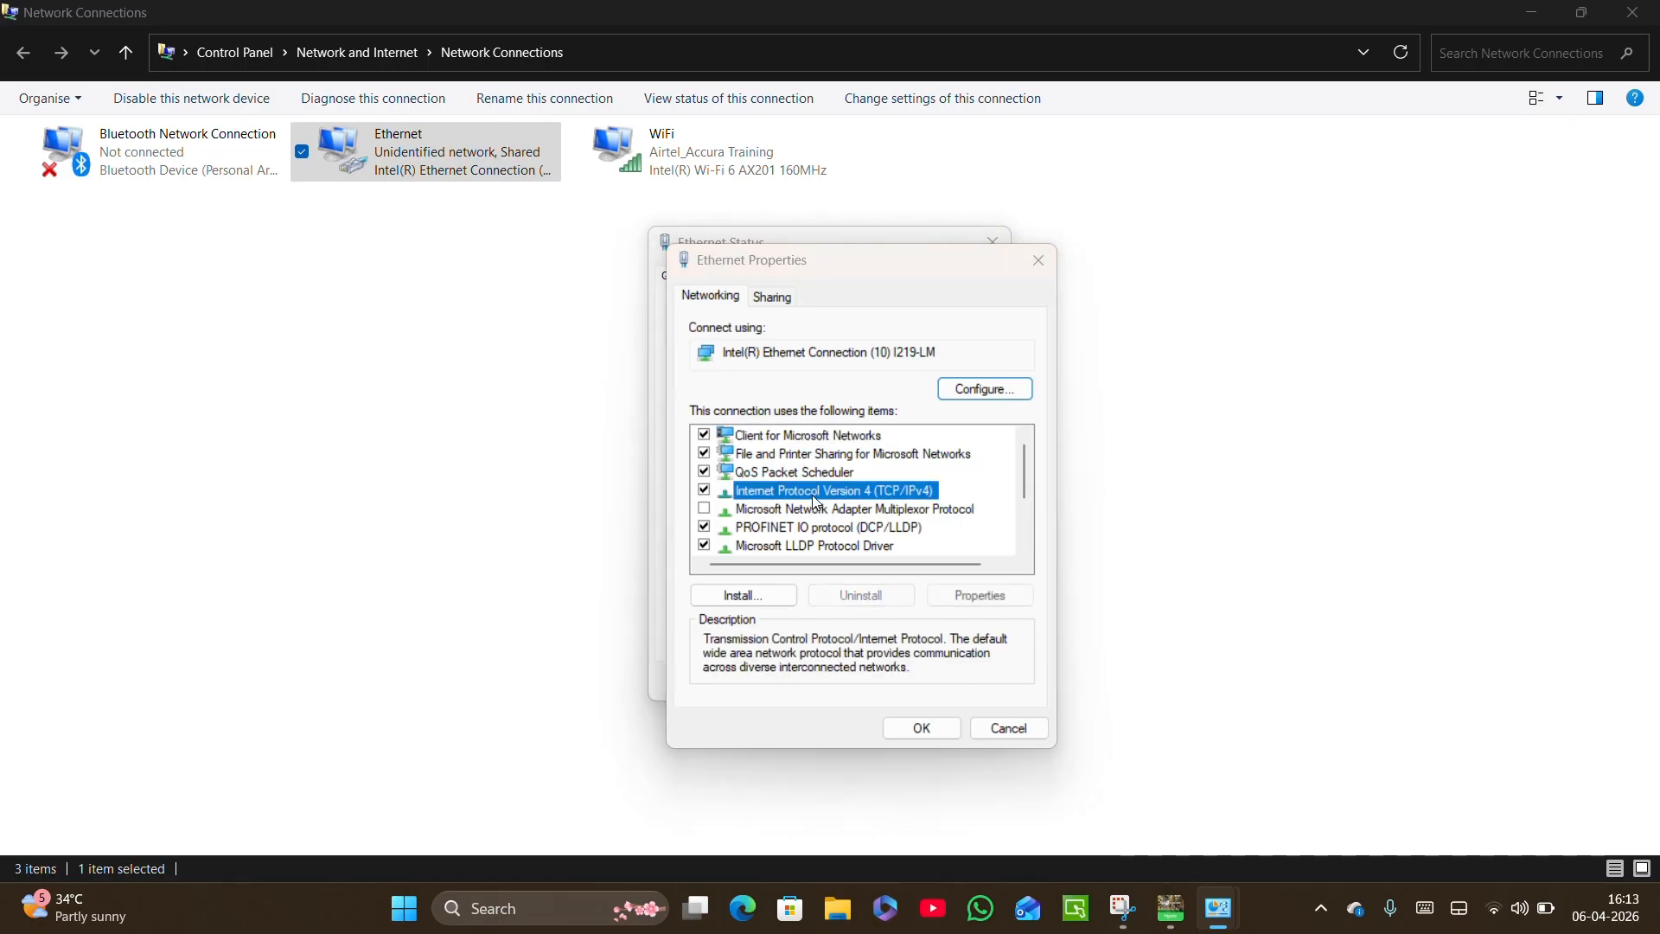
{"action": "double_click", "coordinate": [813, 497]}
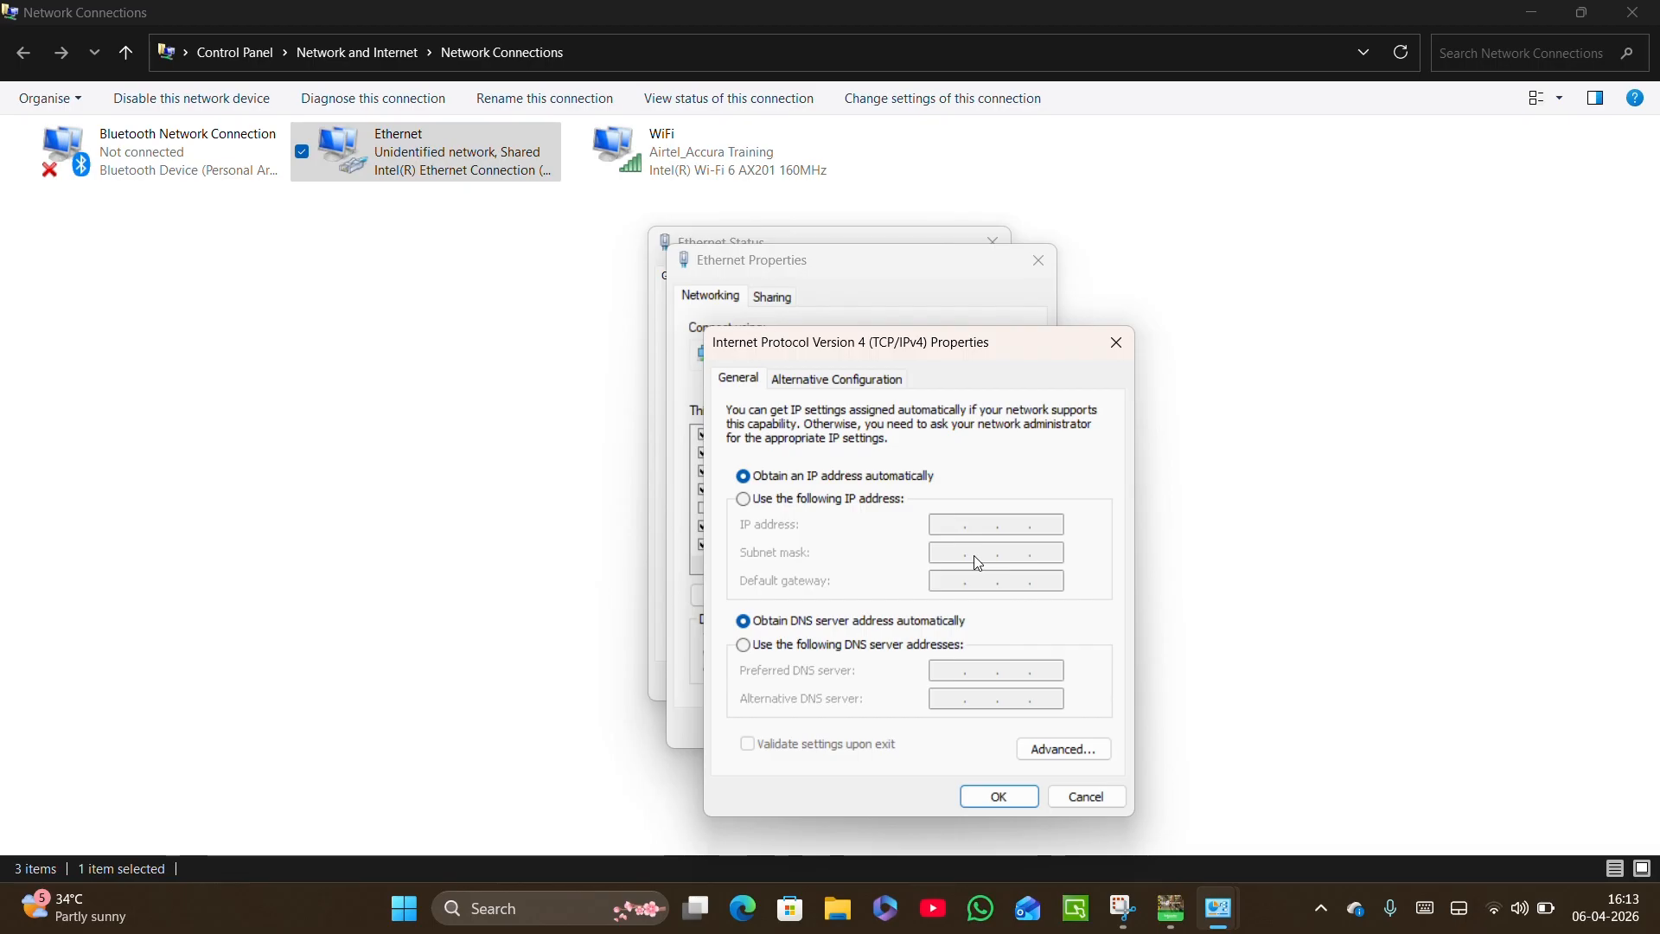
Assign the adapter the static IP address 192.168.0.100 with subnet mask 255.255.255.0, accept the settings and close the network windows.
{"action": "left_click", "coordinate": [742, 501]}
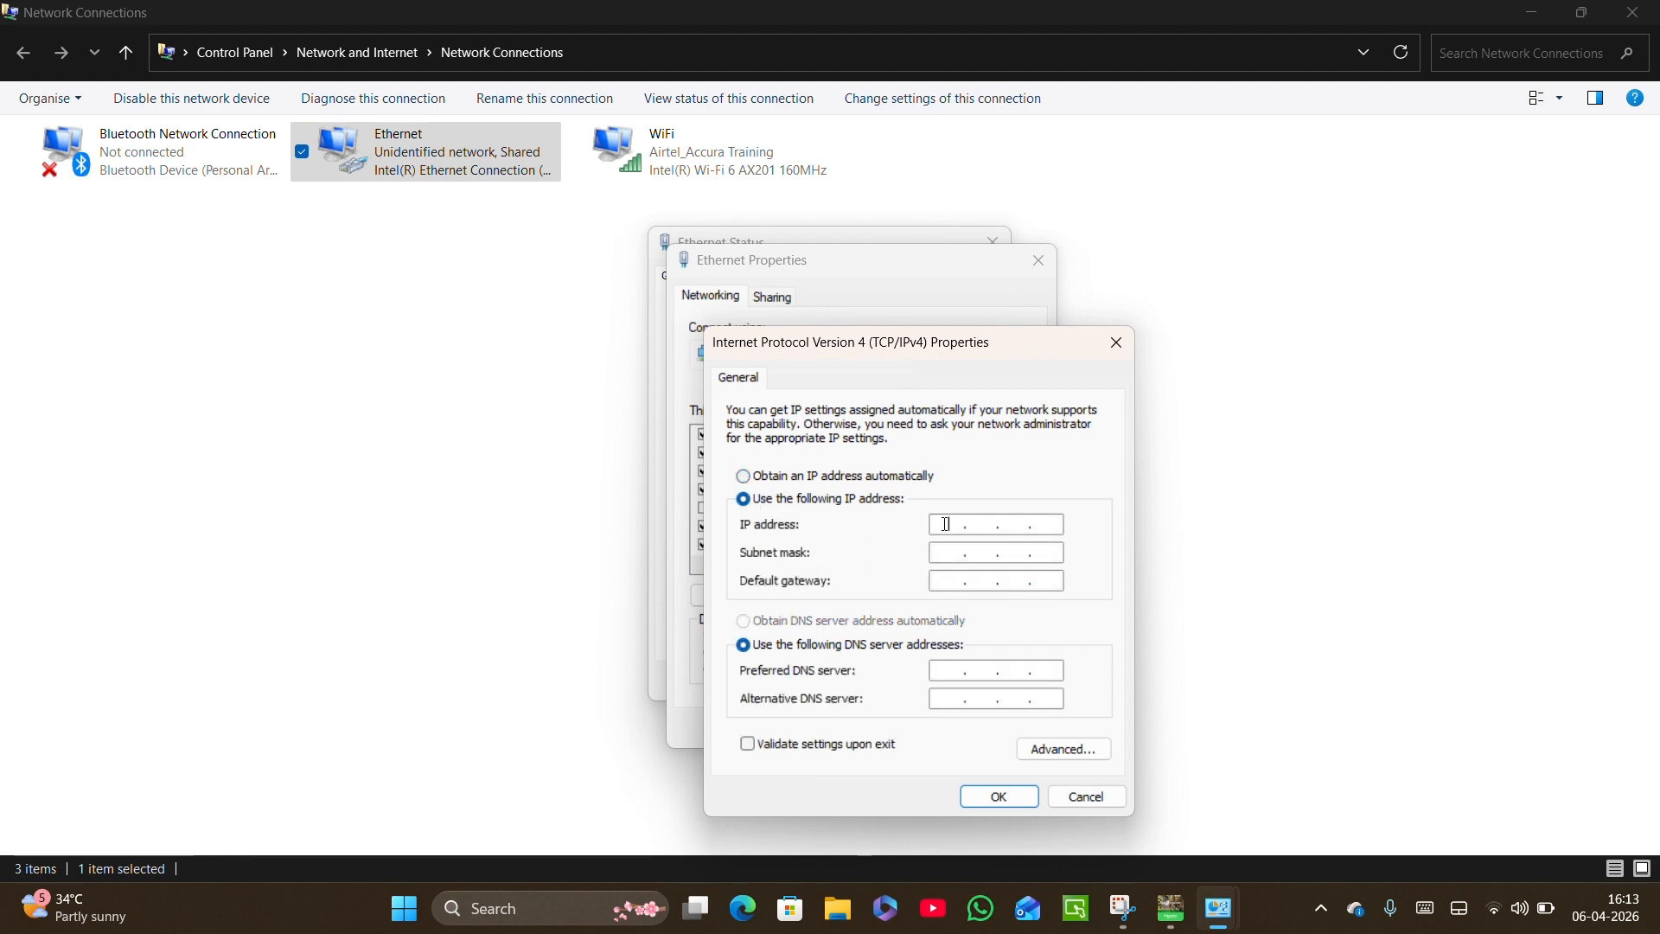
{"action": "type", "text": "192 . 168 . 0 ."}
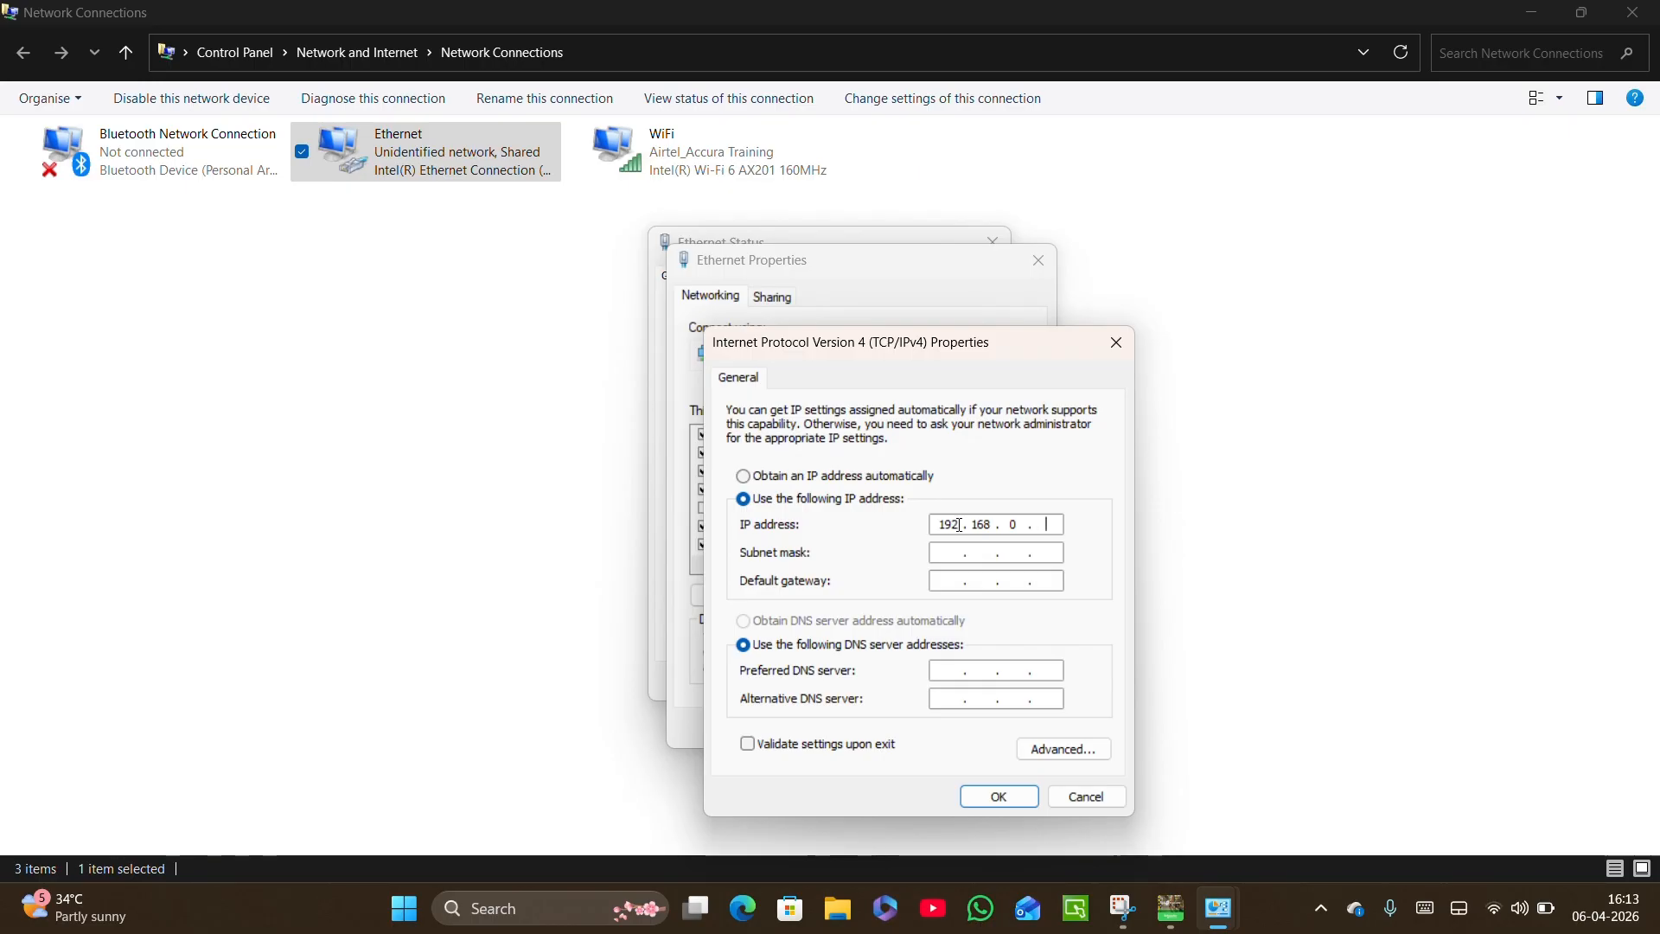
{"action": "type", "text": "100"}
{"action": "left_click", "coordinate": [957, 559]}
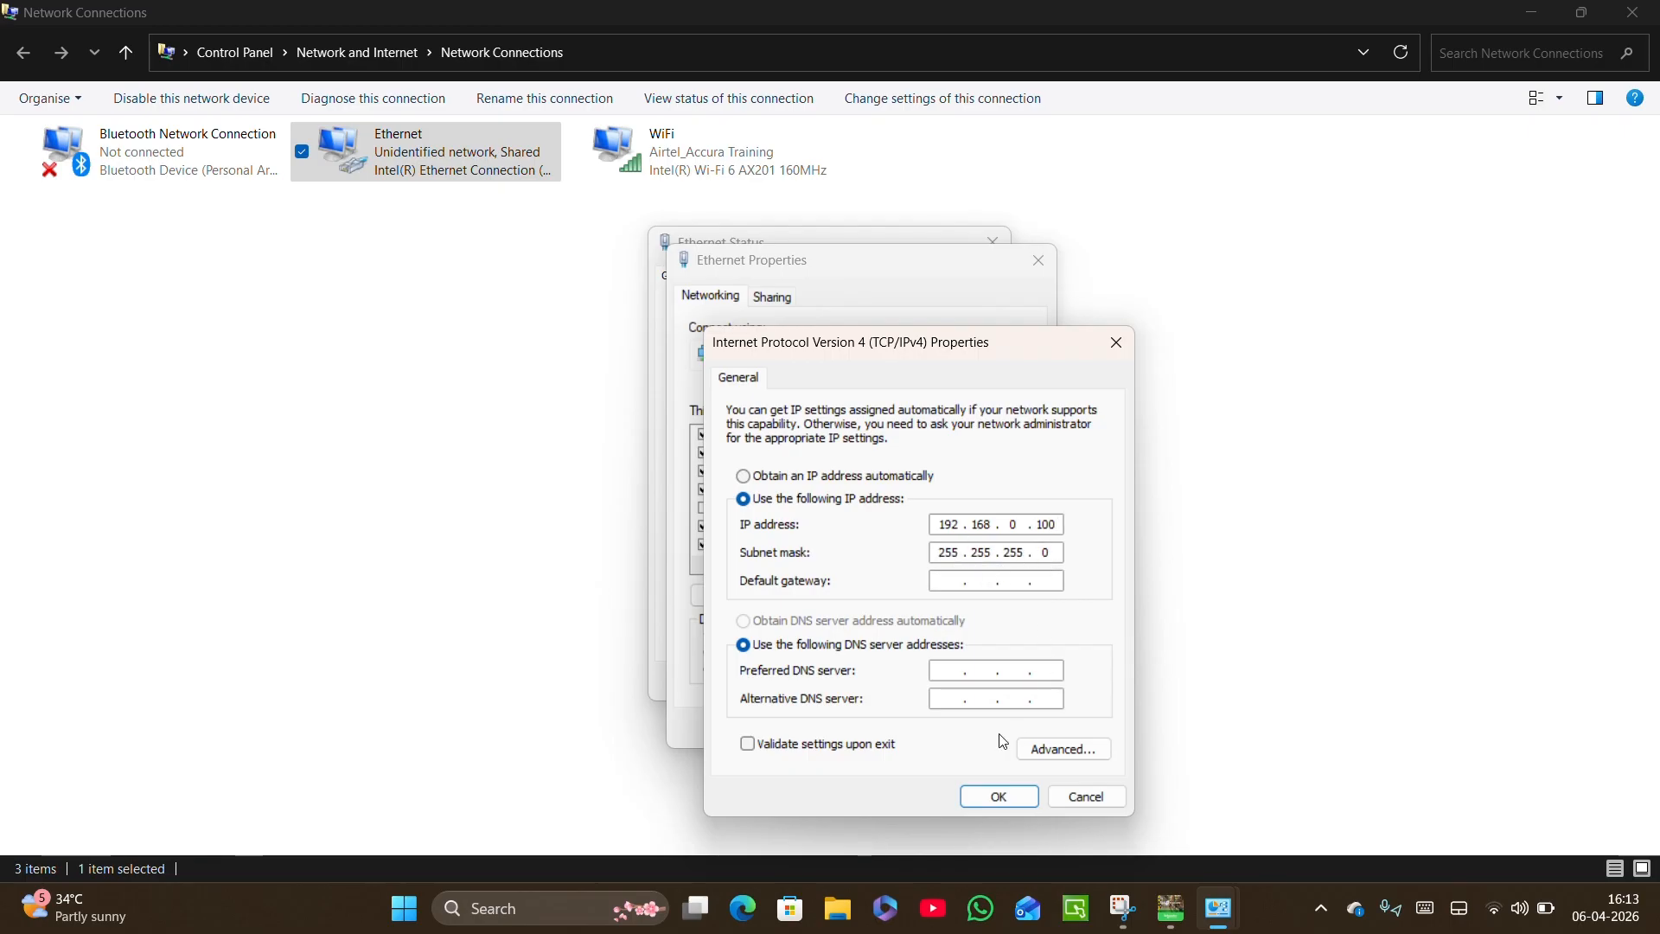
{"action": "left_click", "coordinate": [1000, 796]}
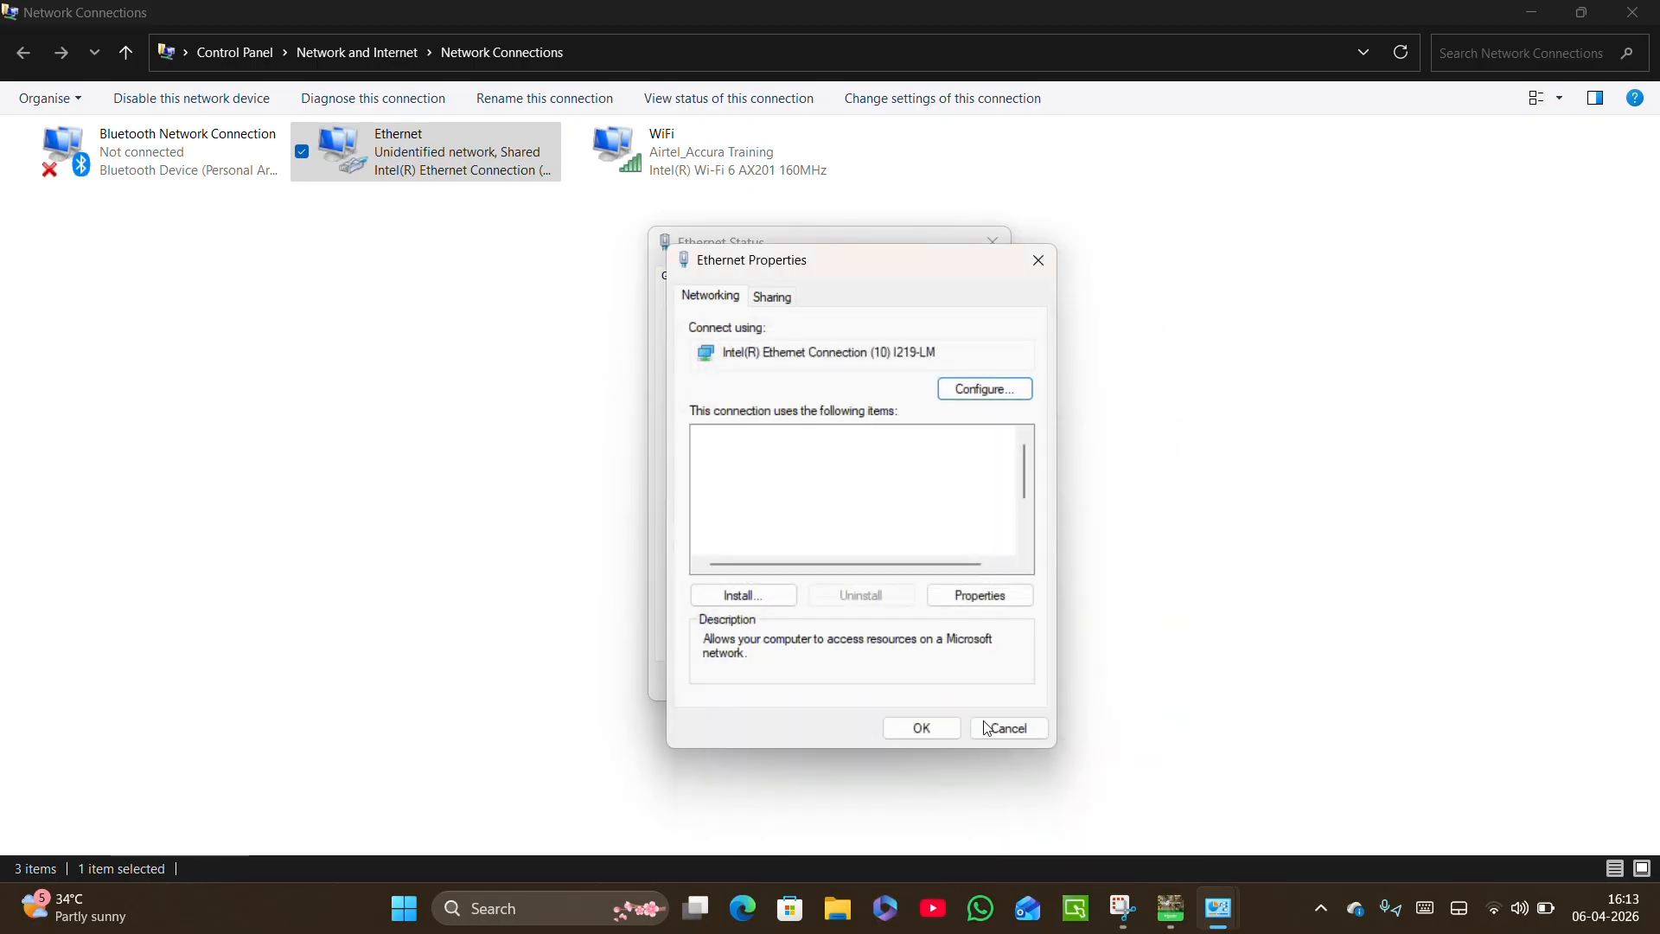
{"action": "left_click", "coordinate": [943, 726]}
{"action": "left_click", "coordinate": [945, 685]}
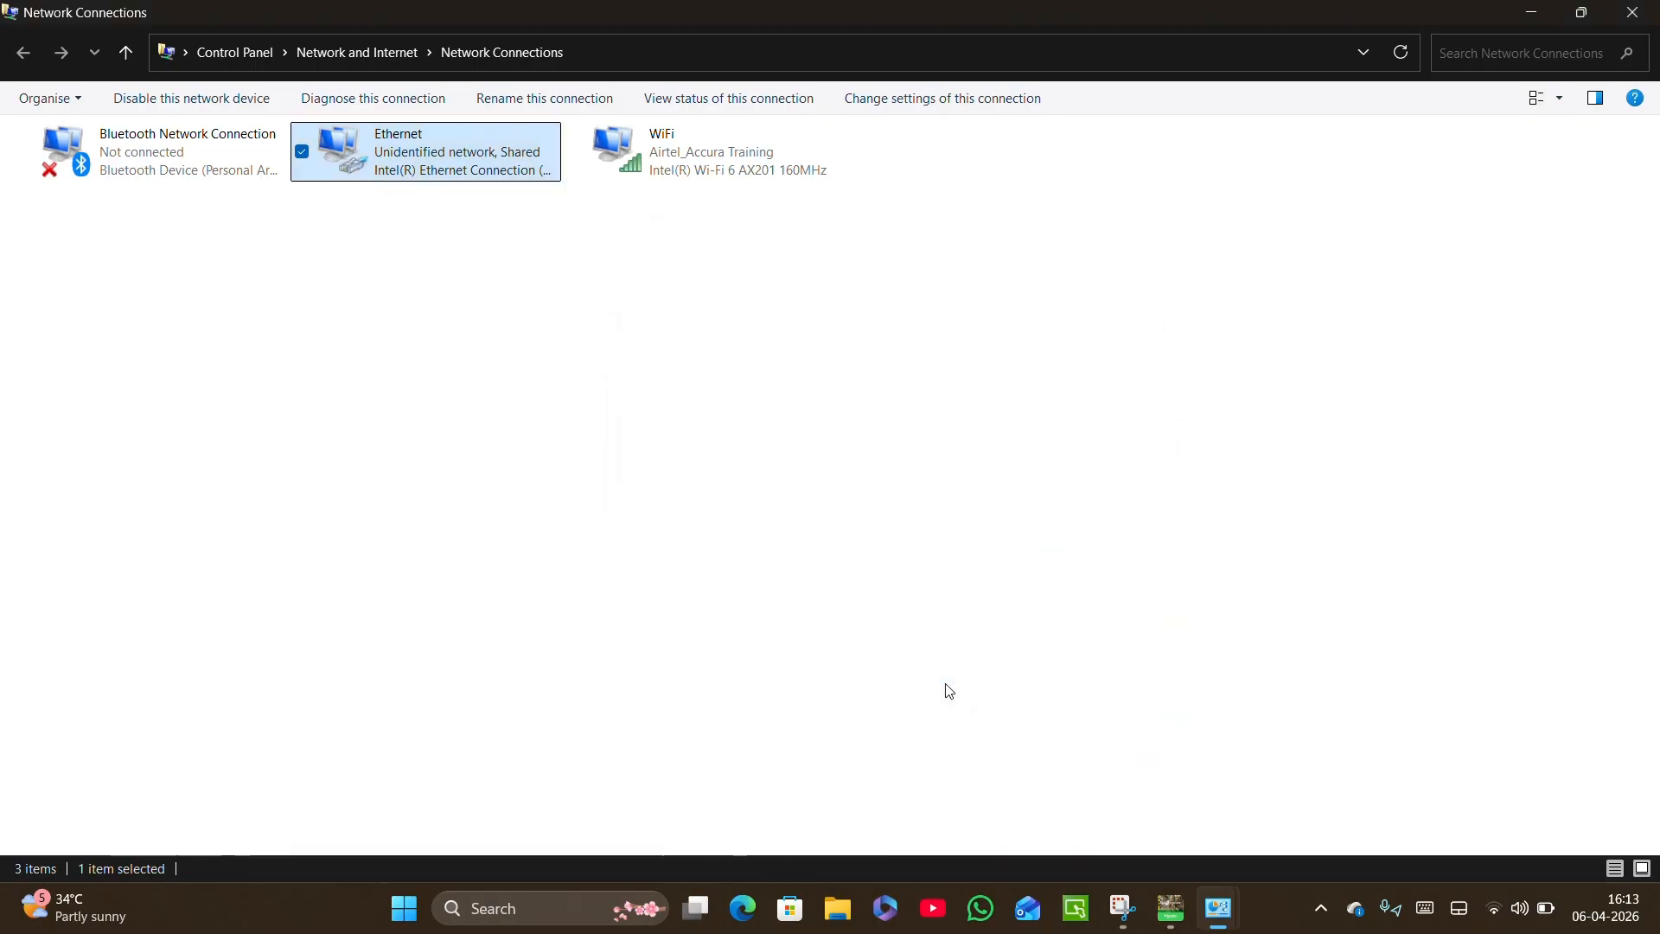
{"action": "left_click", "coordinate": [1625, 19]}
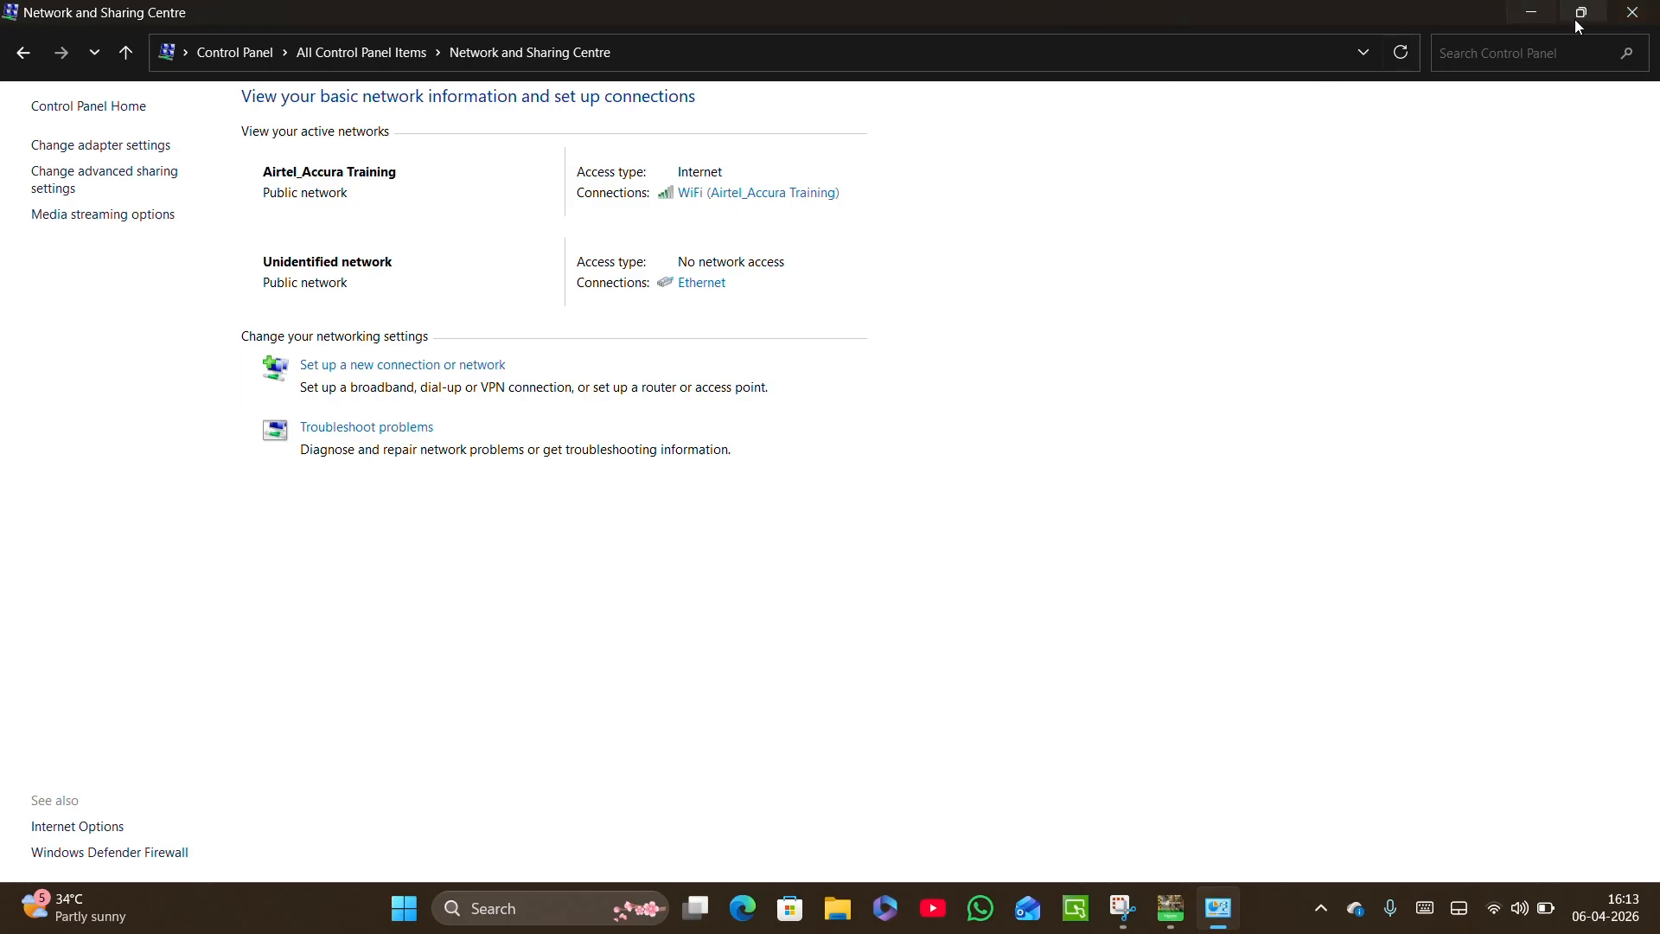
{"action": "left_click", "coordinate": [1634, 12]}
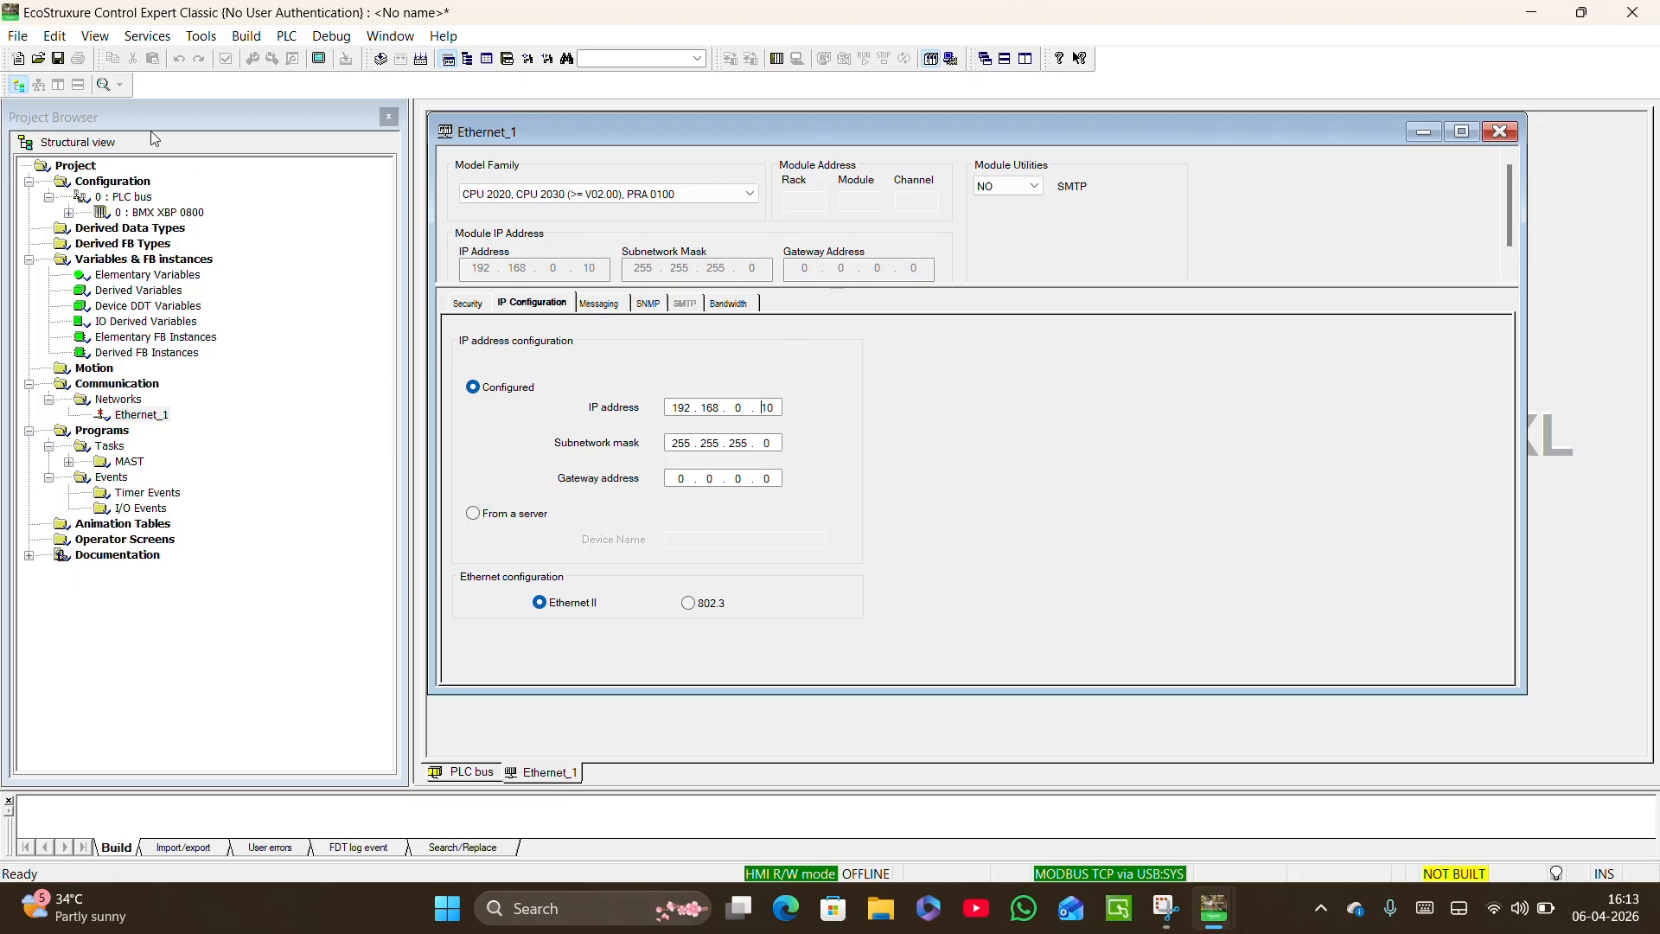
Open the PLC address settings and test the connection to address SYS using MODBUS TCP via USB.
{"action": "left_click", "coordinate": [288, 40]}
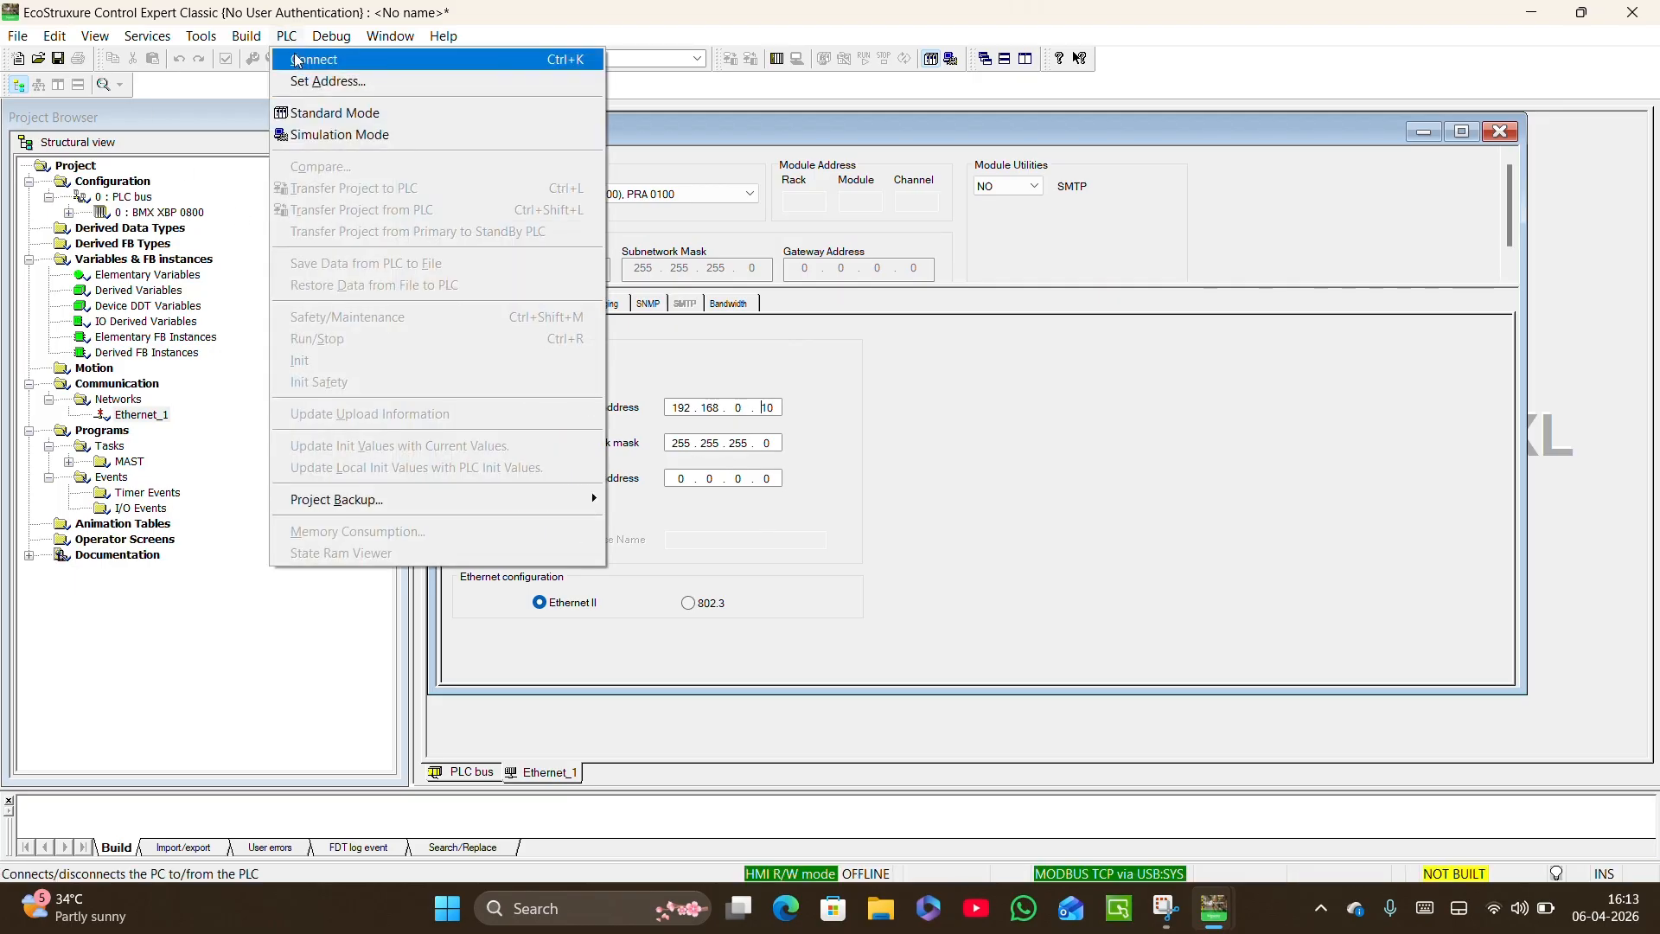
{"action": "left_click", "coordinate": [310, 84]}
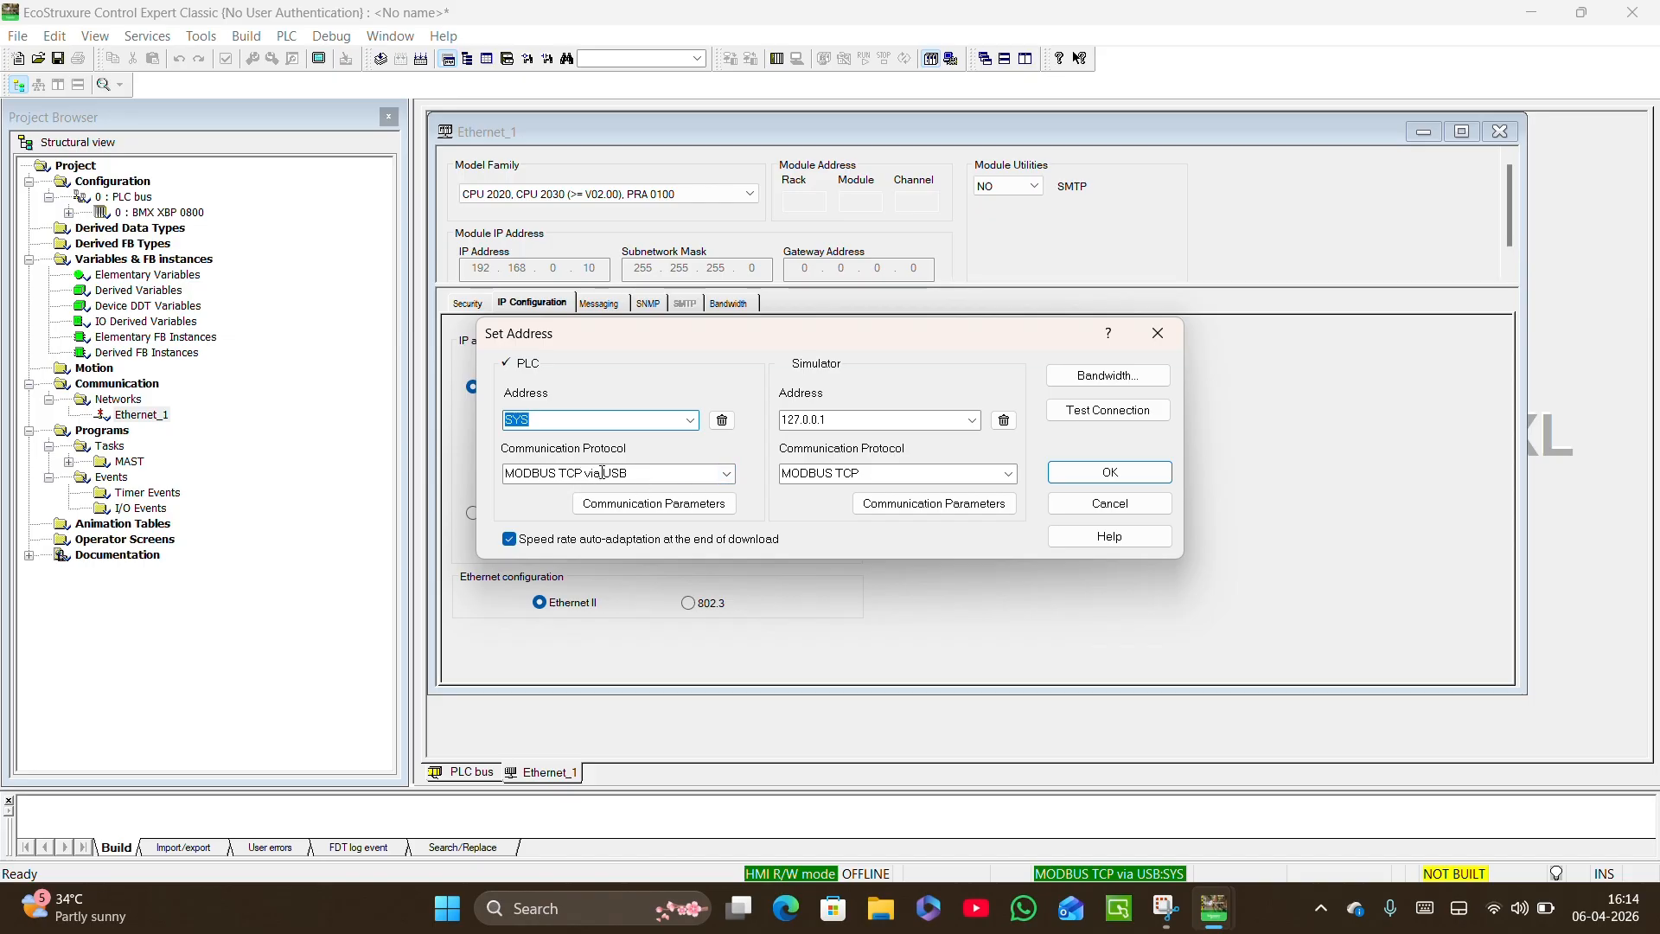
{"action": "left_click", "coordinate": [1089, 420]}
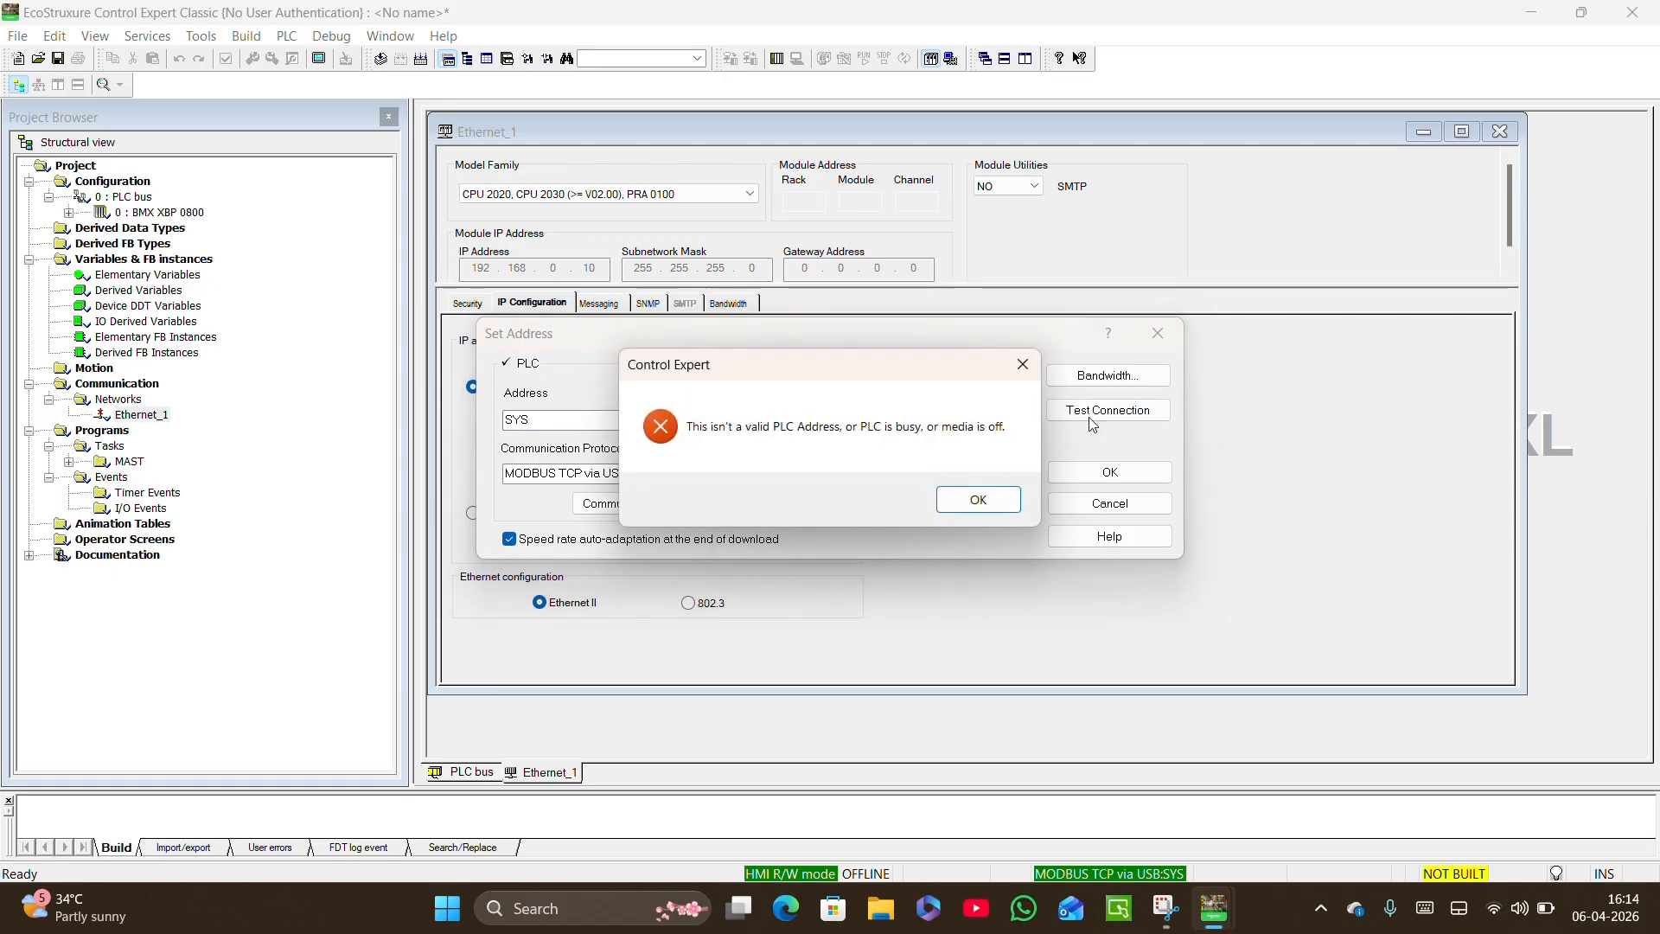
Retry the PLC connection test with address SYS over MODBUS TCP via USB and dismiss the messages.
{"action": "left_click", "coordinate": [977, 503]}
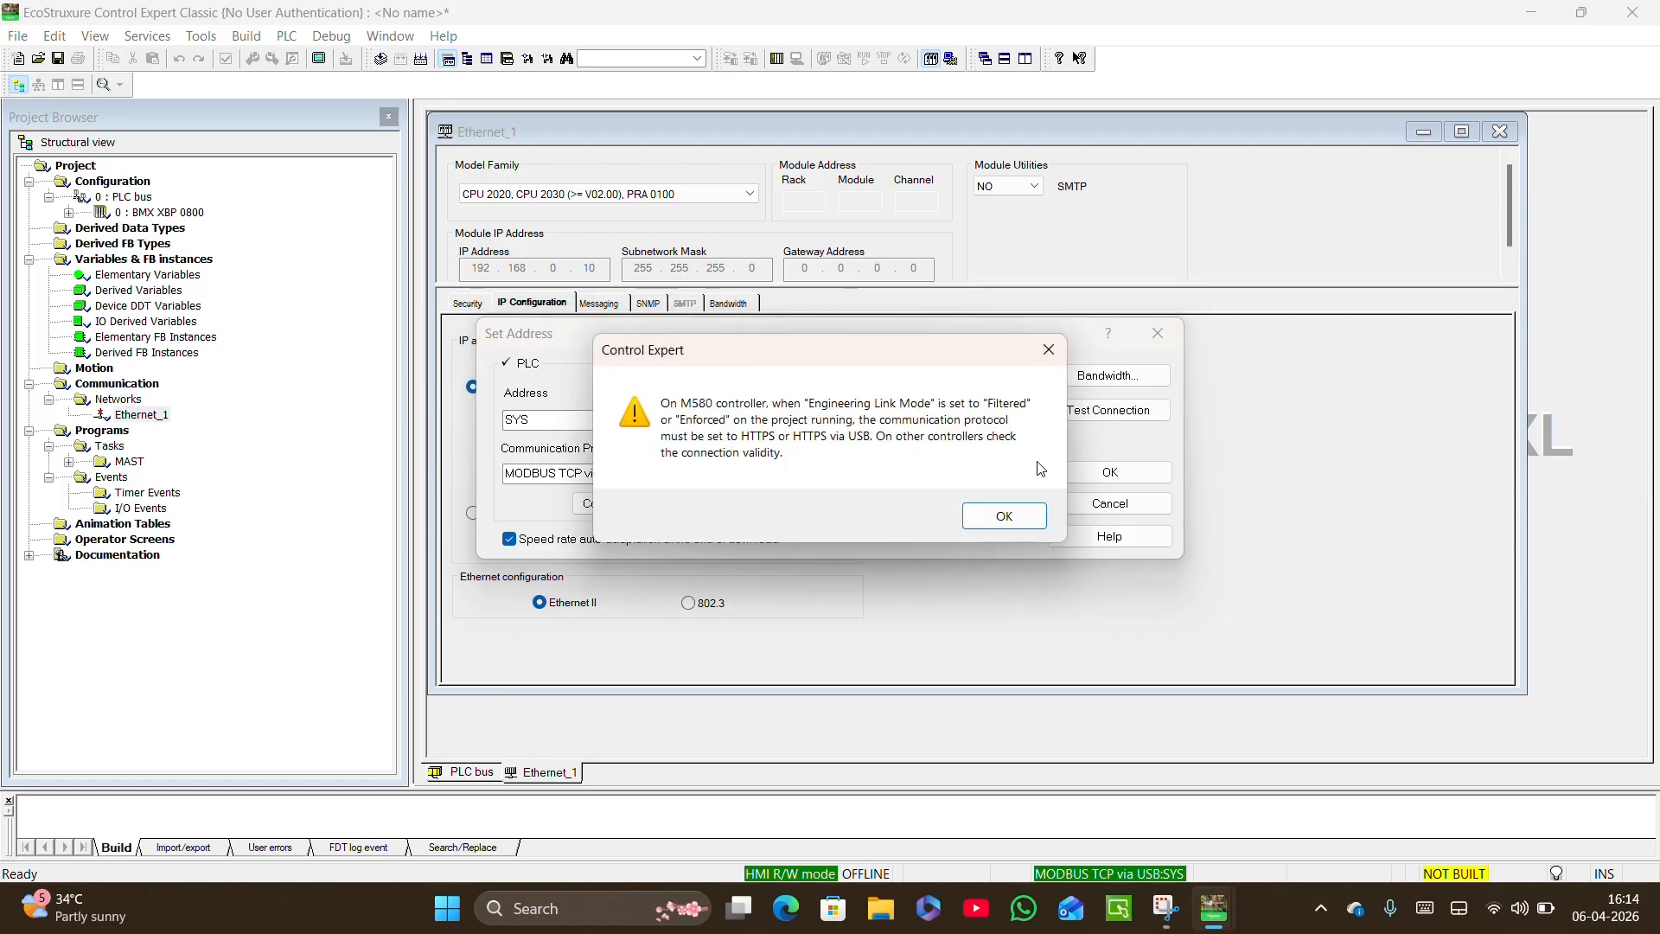
{"action": "left_click", "coordinate": [1005, 515]}
{"action": "left_click", "coordinate": [1083, 411]}
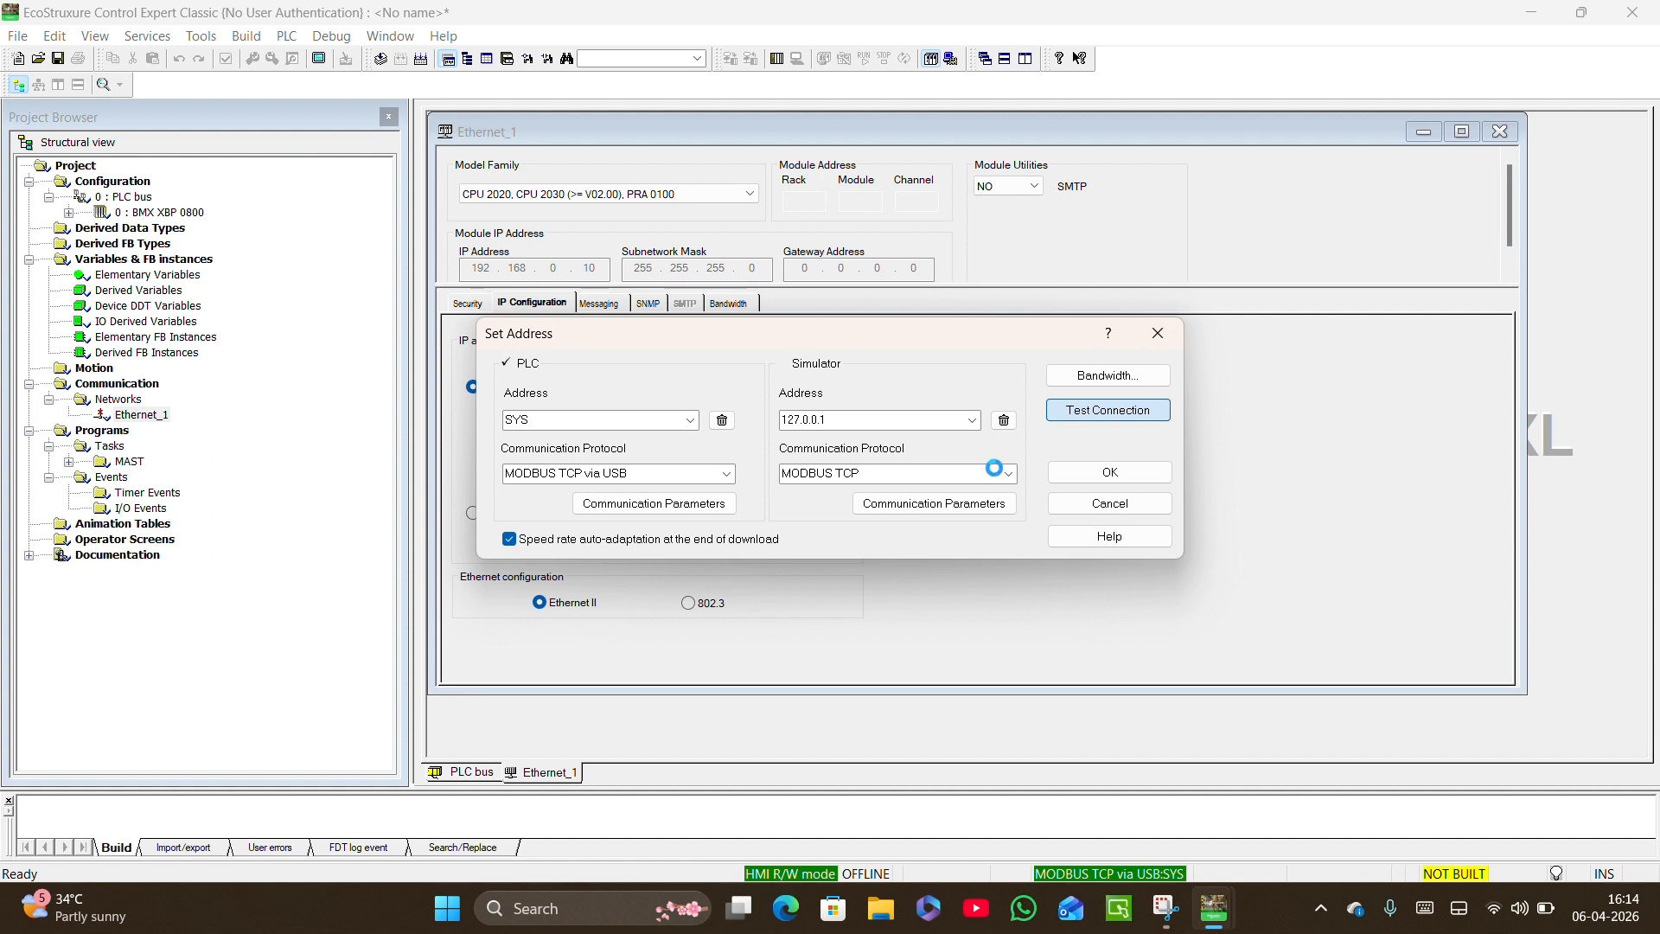
{"action": "left_click", "coordinate": [995, 498]}
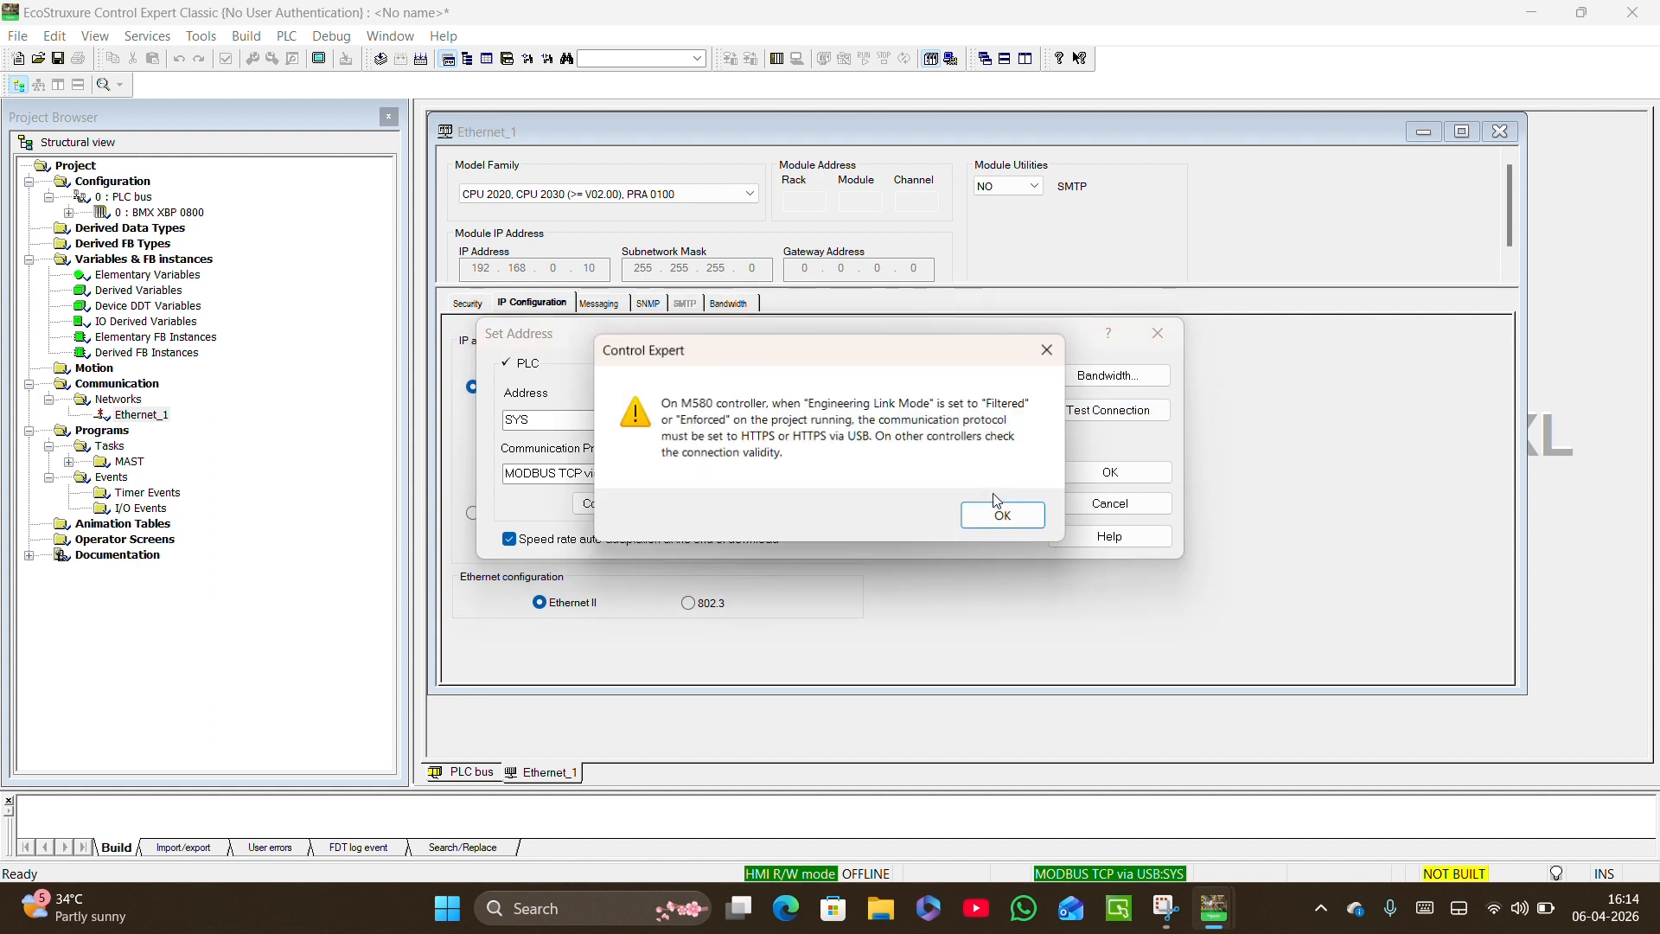
{"action": "left_click", "coordinate": [1004, 516]}
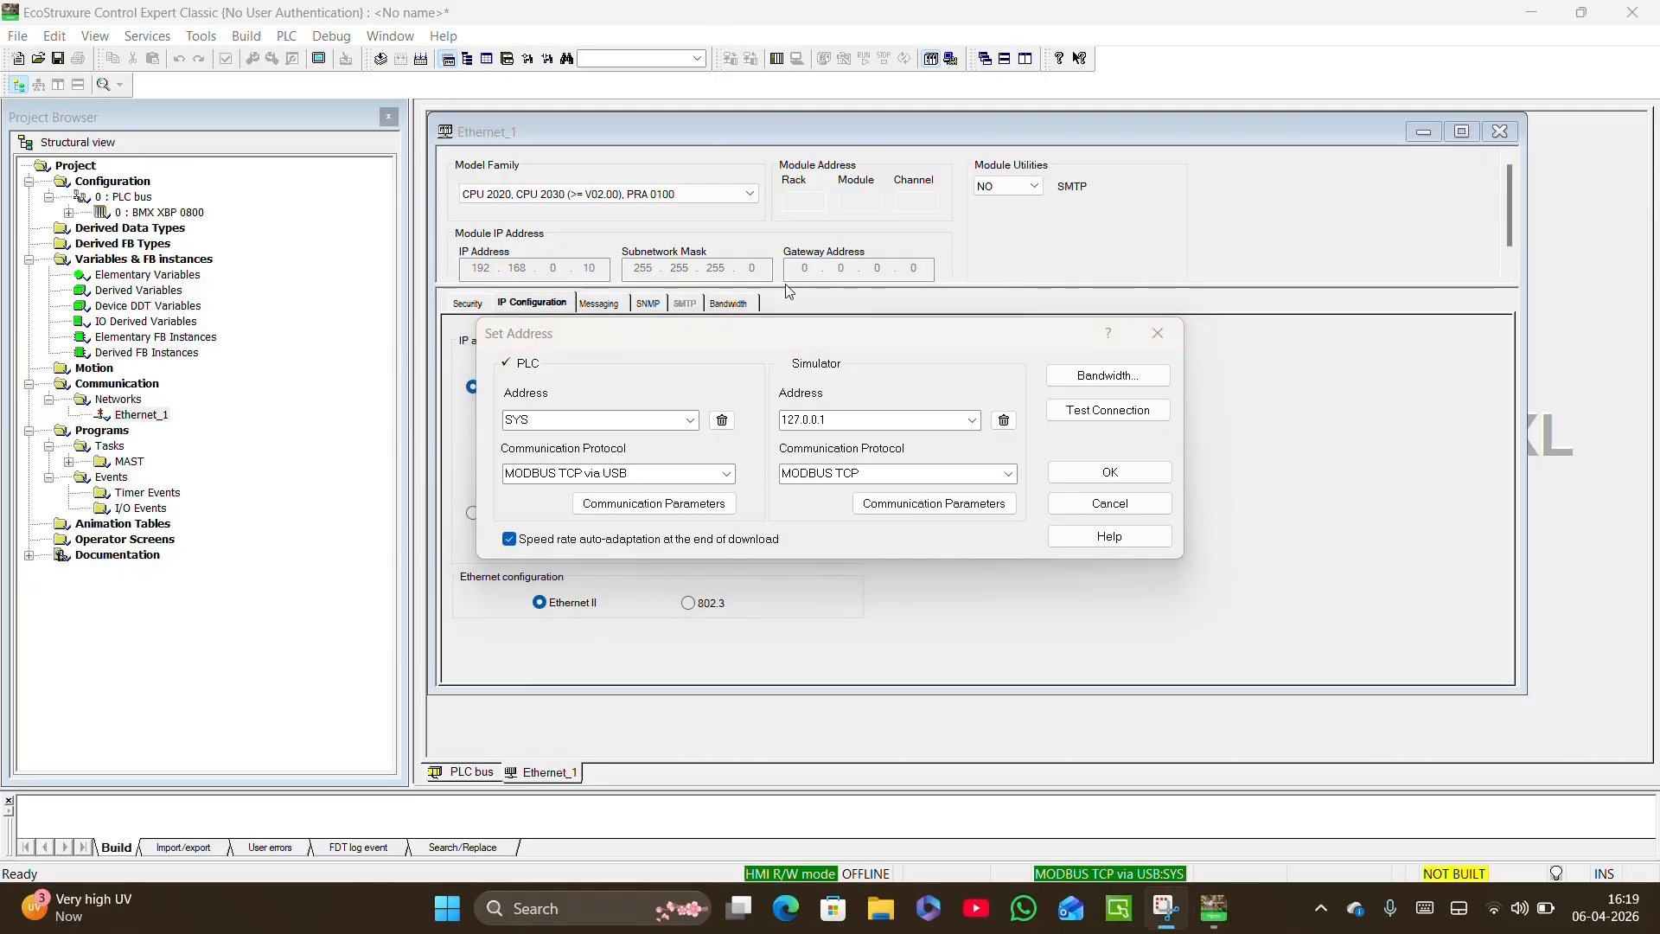
Move the Set Address dialog clear of the network settings, test the USB connection again and accept the address settings.
{"action": "left_click_drag", "start_coordinate": [845, 336], "coordinate": [823, 227]}
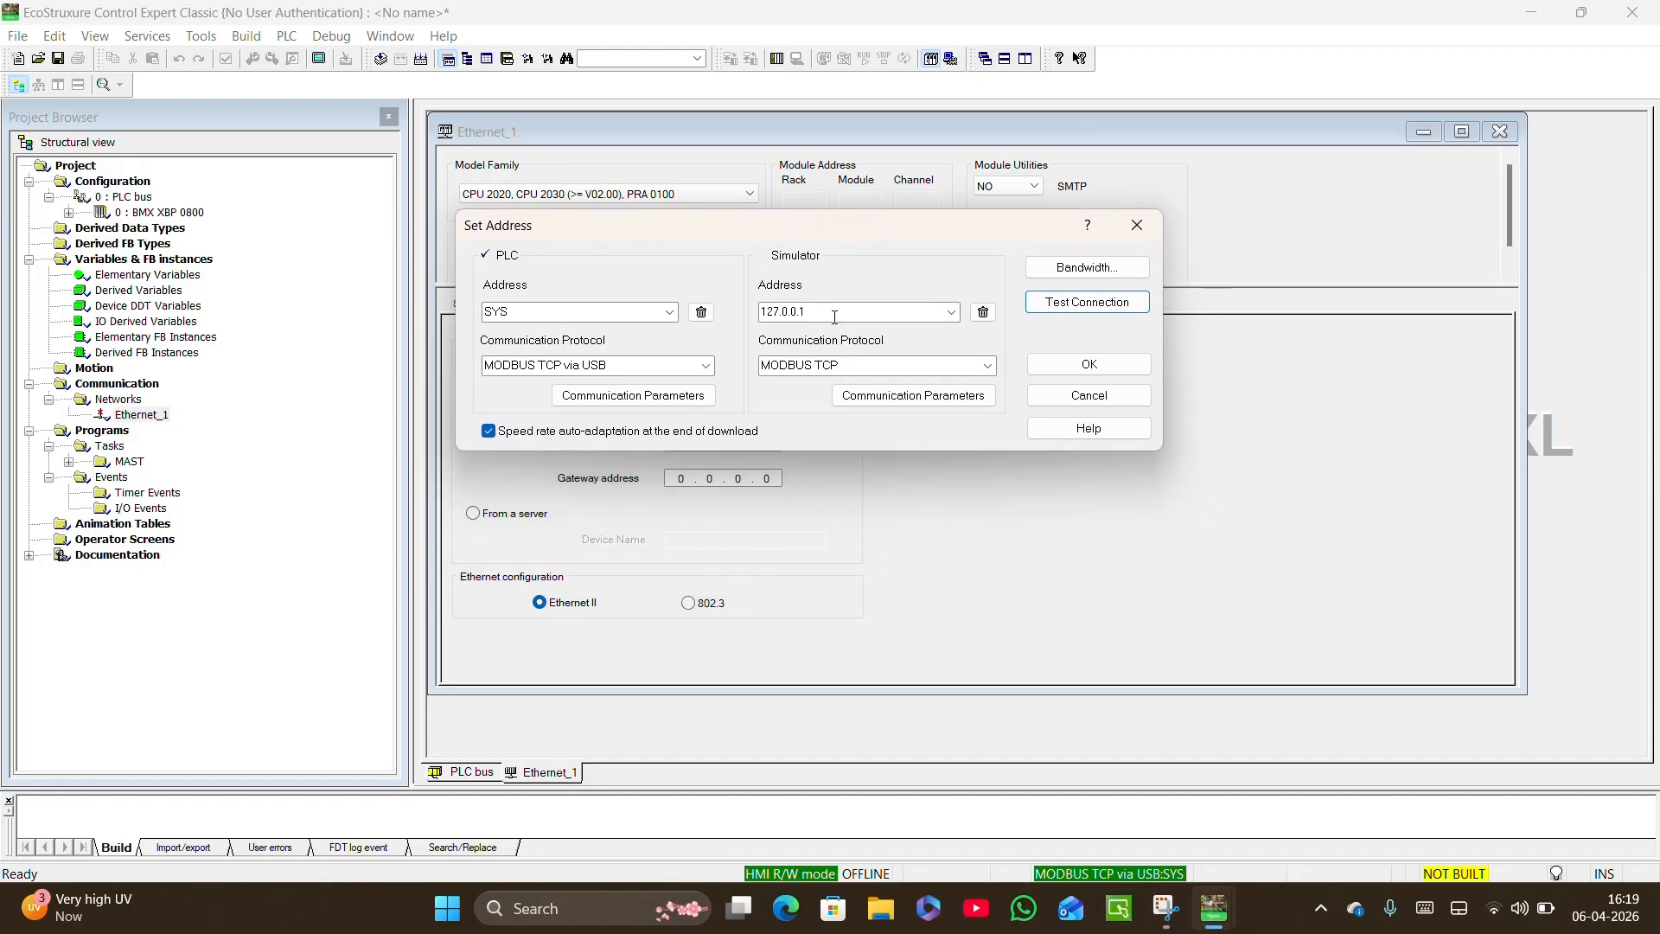
{"action": "left_click", "coordinate": [1079, 307]}
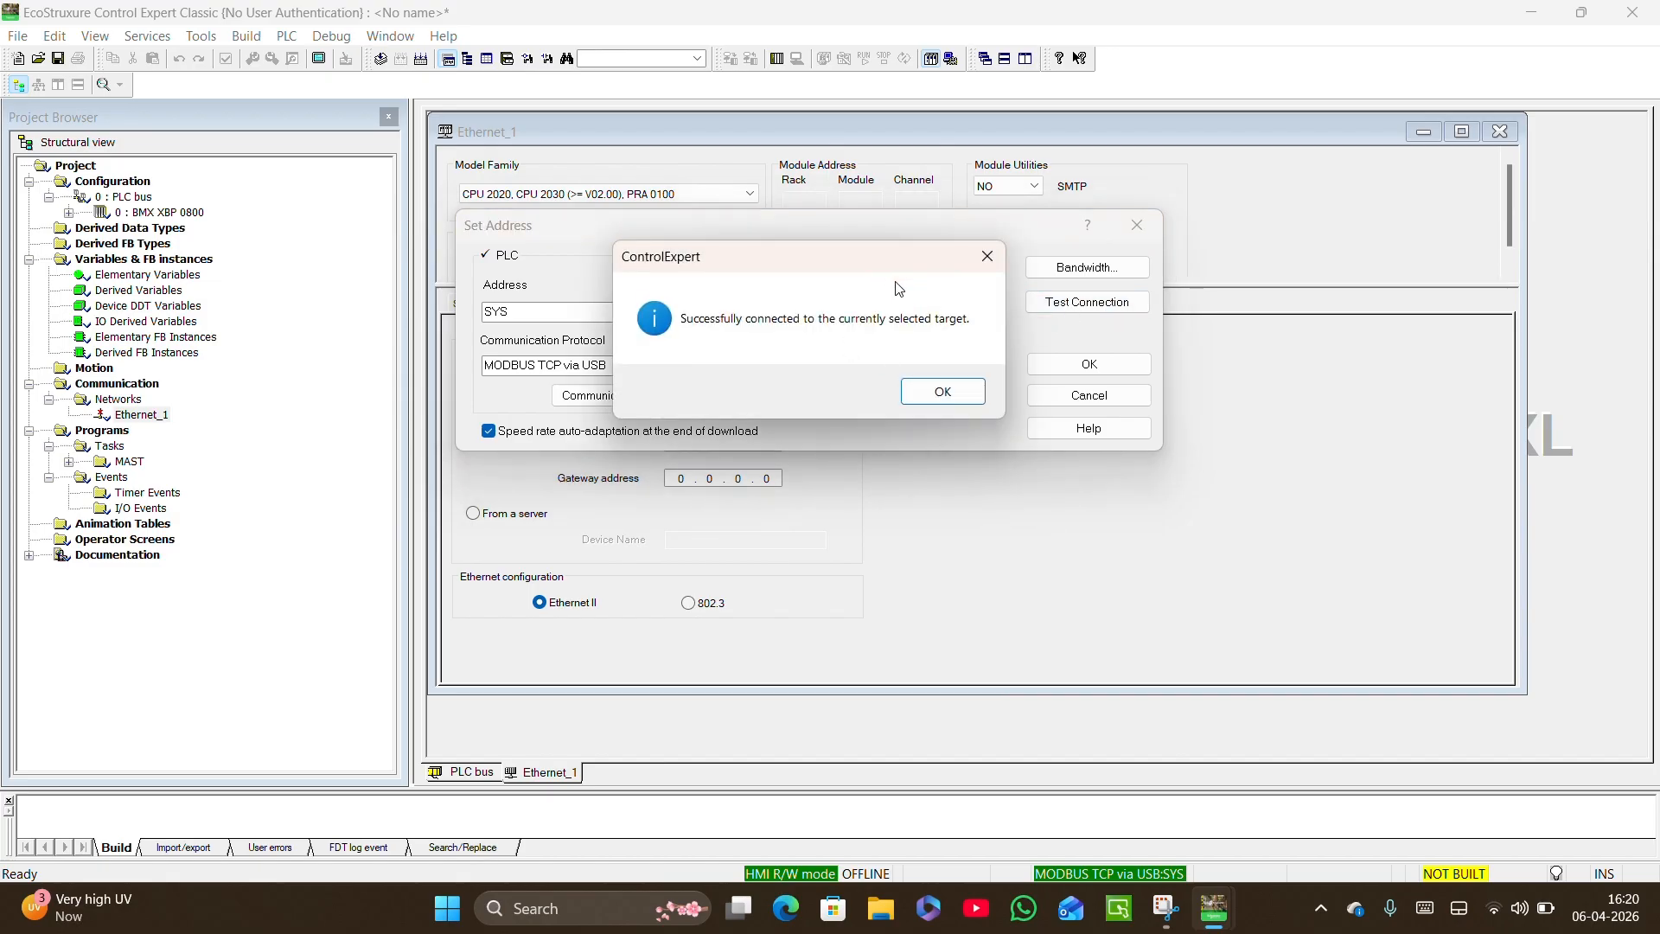
{"action": "left_click", "coordinate": [946, 394]}
{"action": "left_click", "coordinate": [1085, 363]}
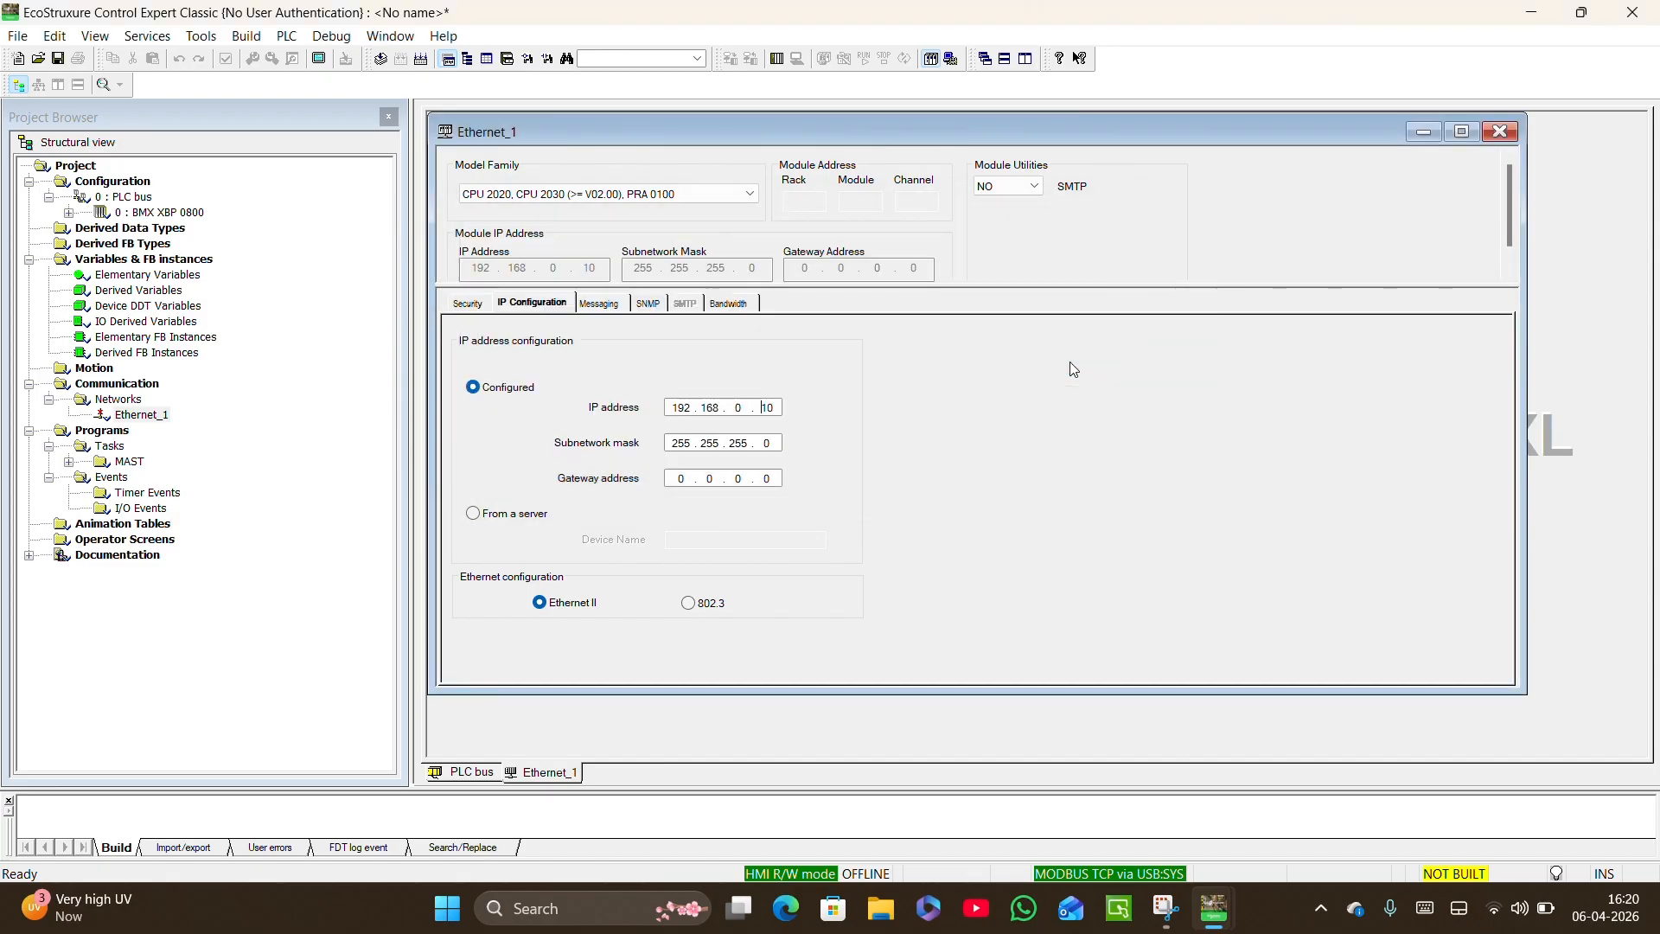
Connect to the PLC and disconnect from it again.
{"action": "left_click", "coordinate": [290, 38]}
{"action": "left_click", "coordinate": [295, 59]}
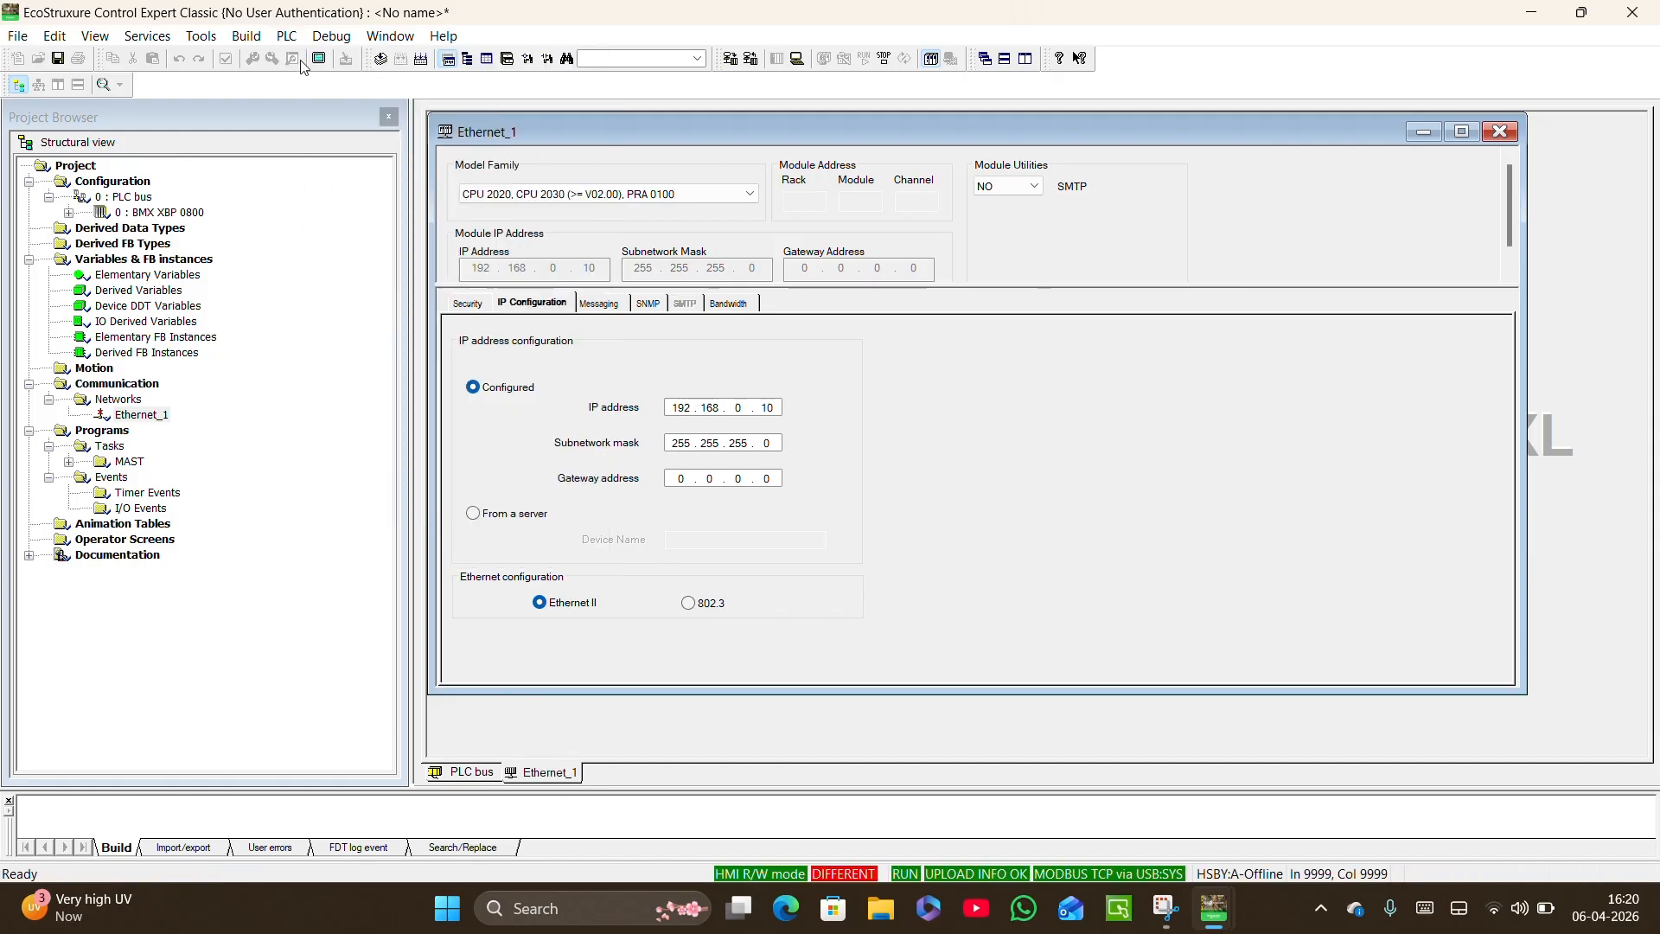
{"action": "left_click", "coordinate": [287, 36]}
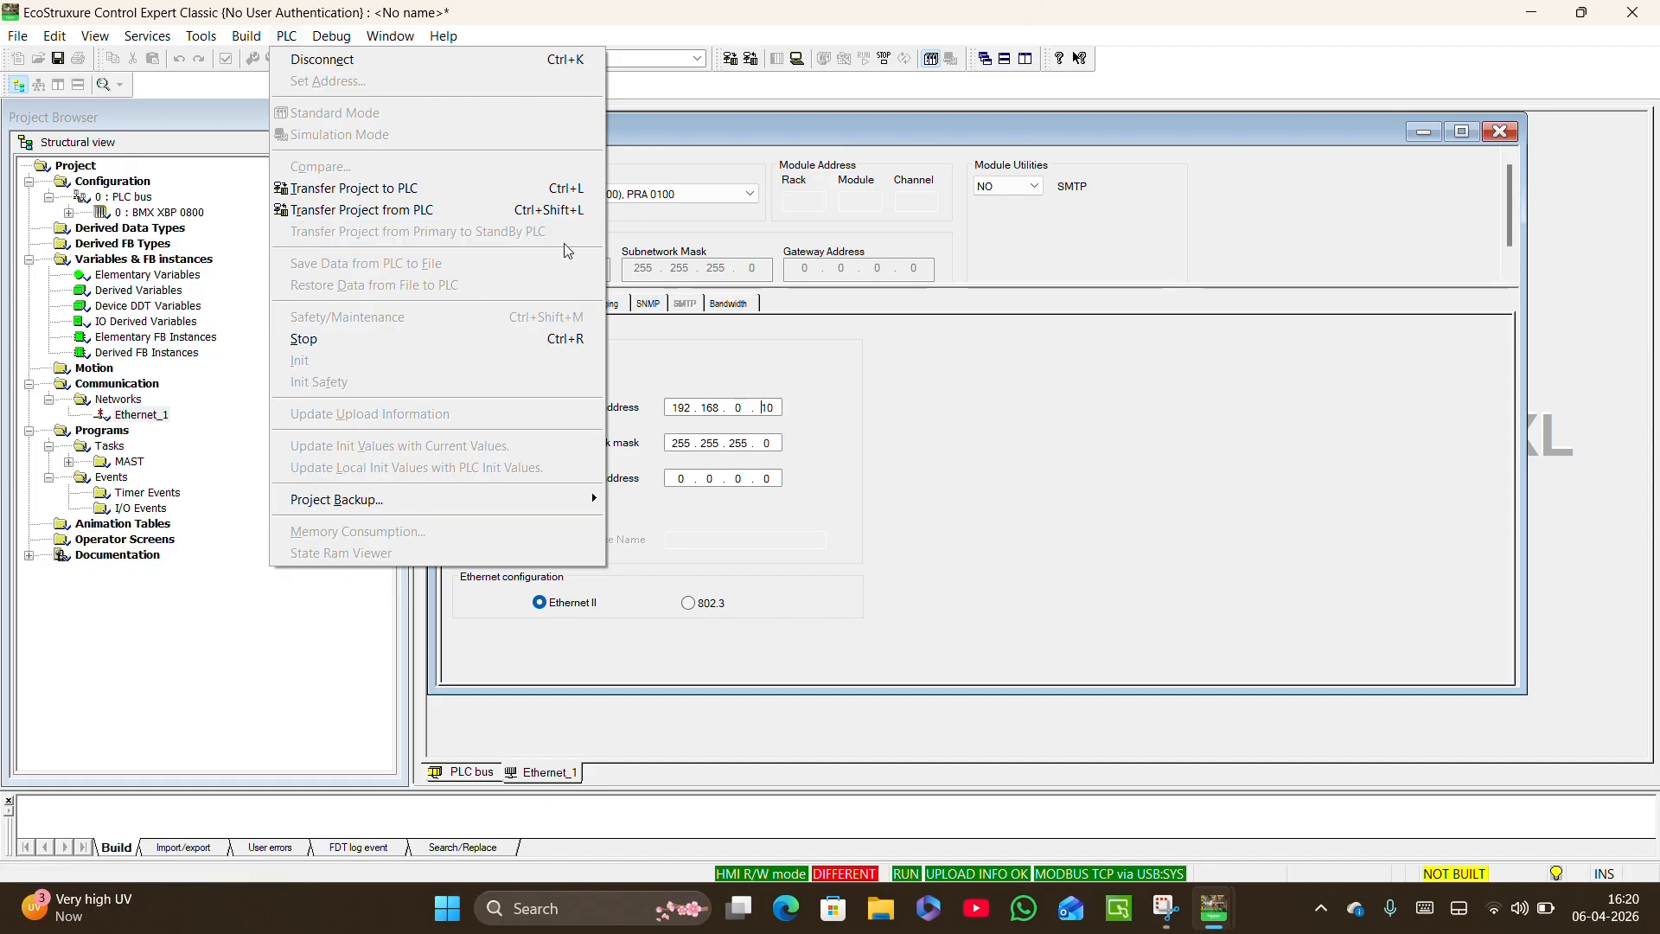
{"action": "left_click", "coordinate": [475, 59]}
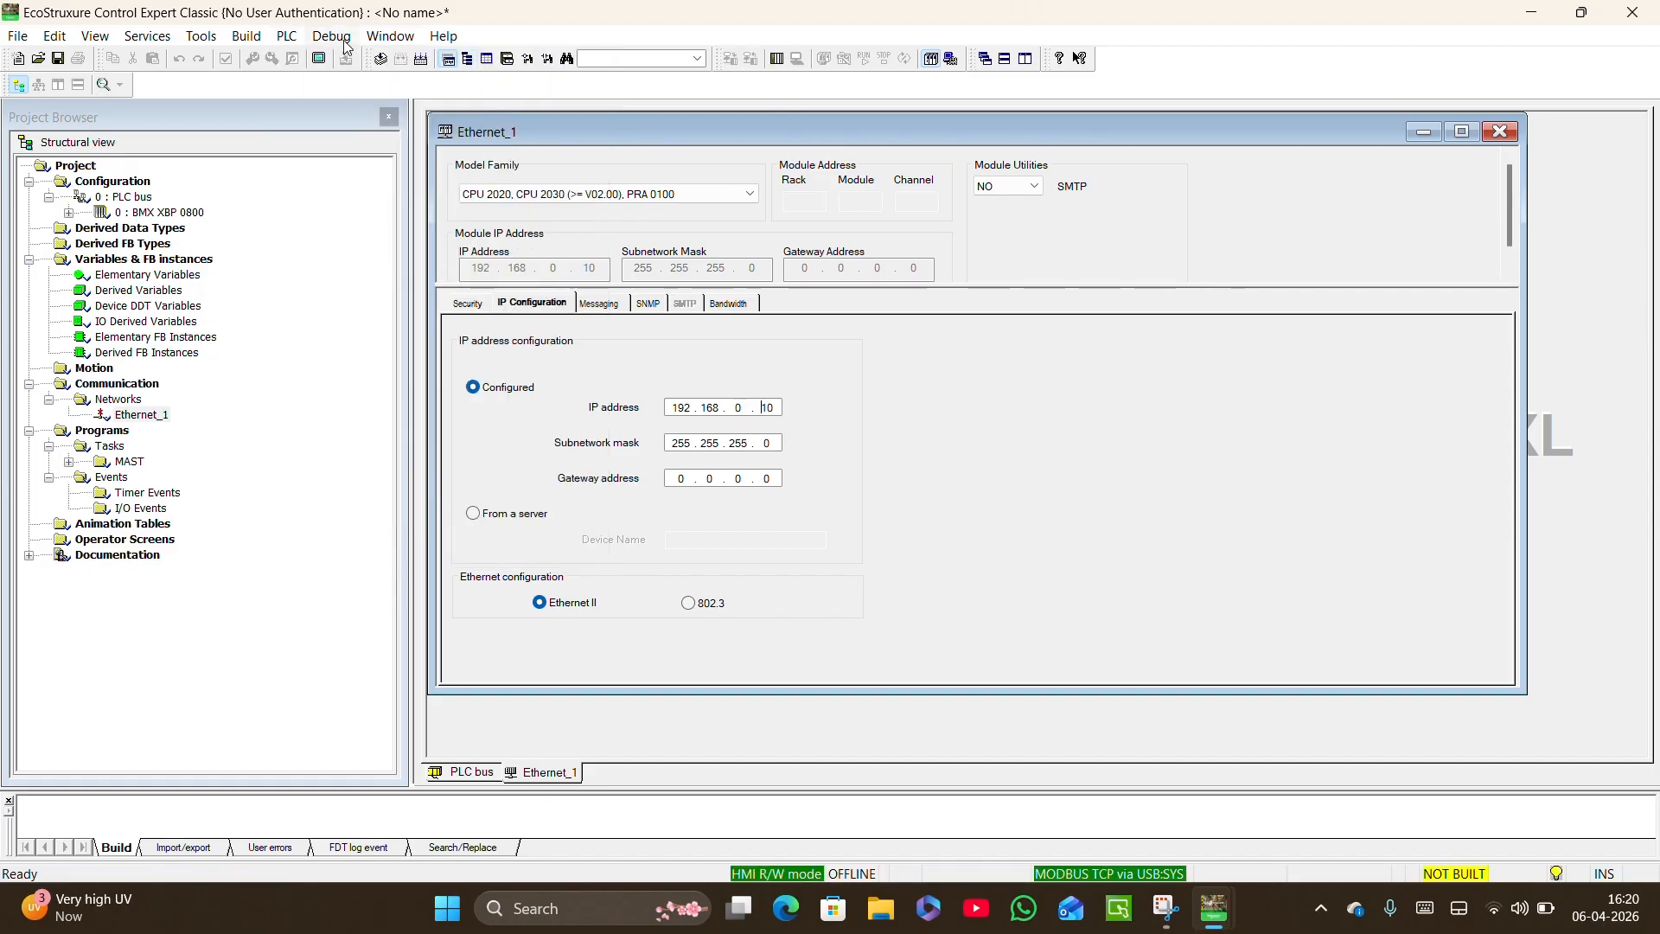
{"action": "left_click", "coordinate": [287, 36]}
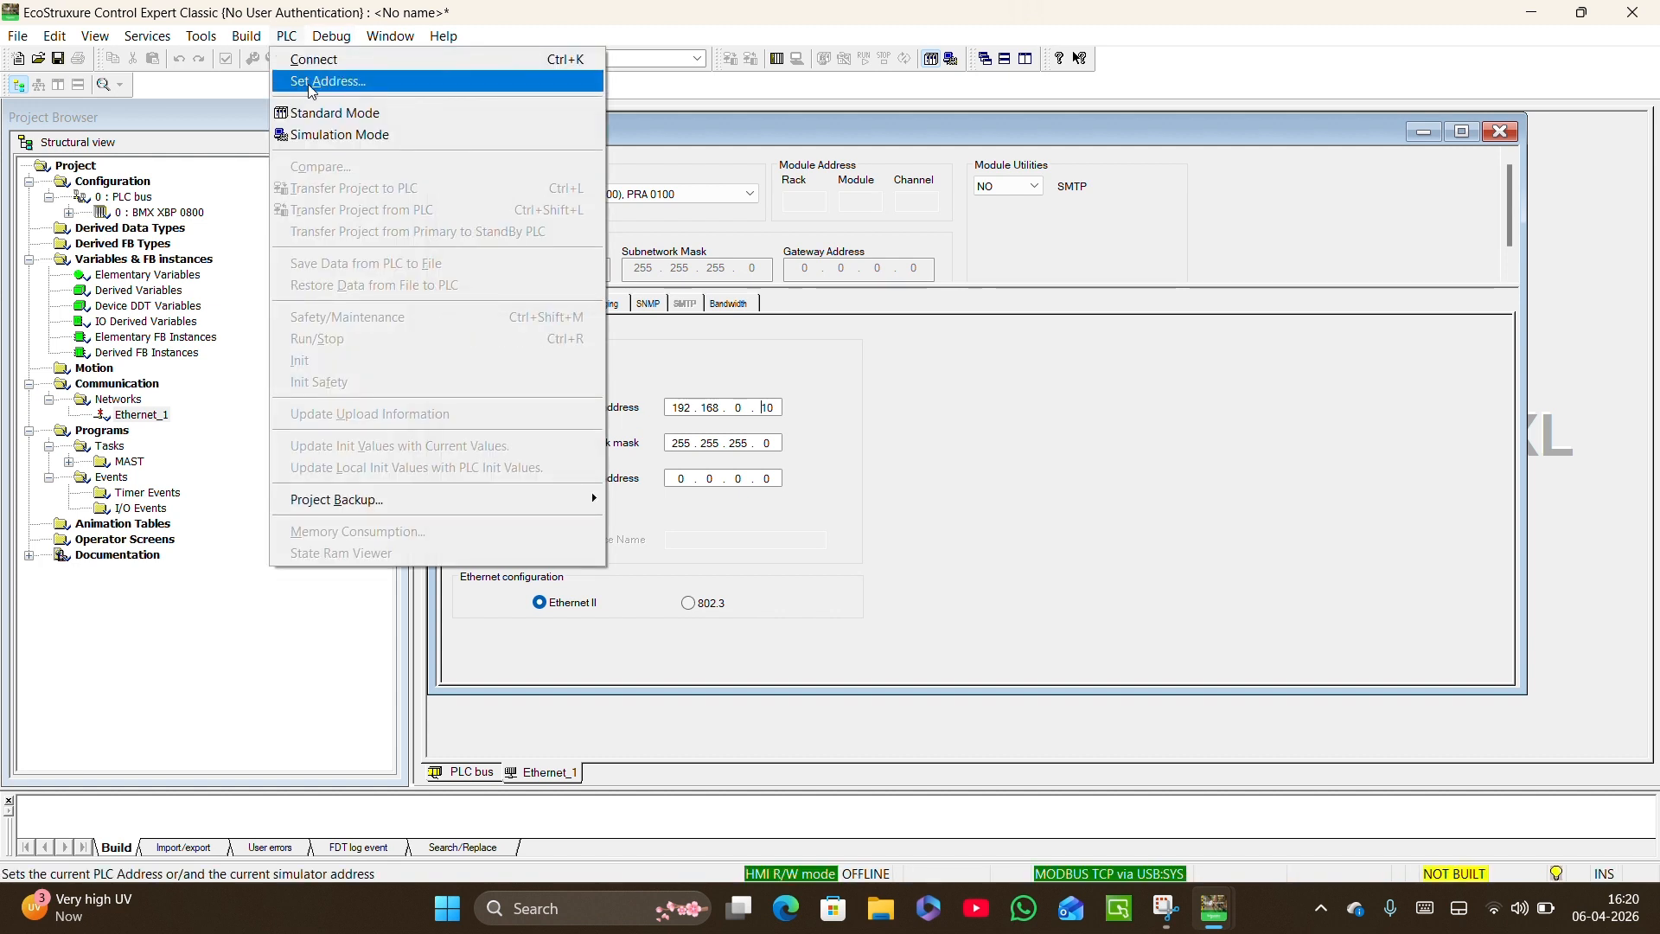
{"action": "left_click", "coordinate": [234, 180]}
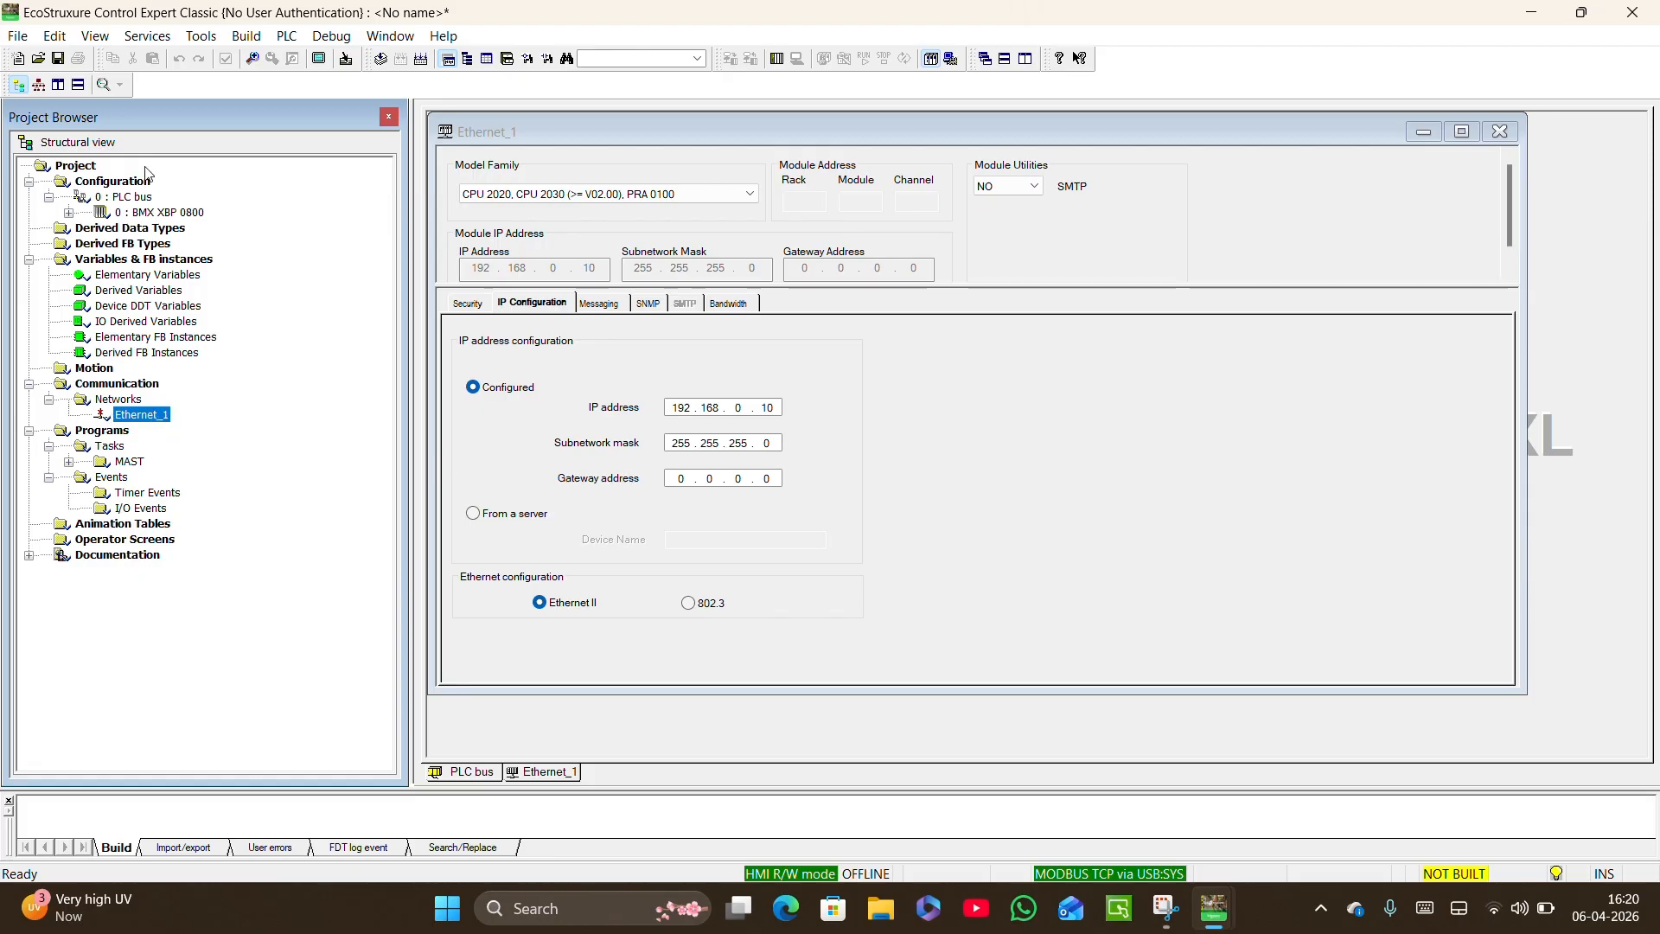
Open the P34 2020 processor's Ethernet port from the PLC bus and set Channel 3 to ETH TCP IP with net link Ethernet_1.
{"action": "double_click", "coordinate": [127, 198]}
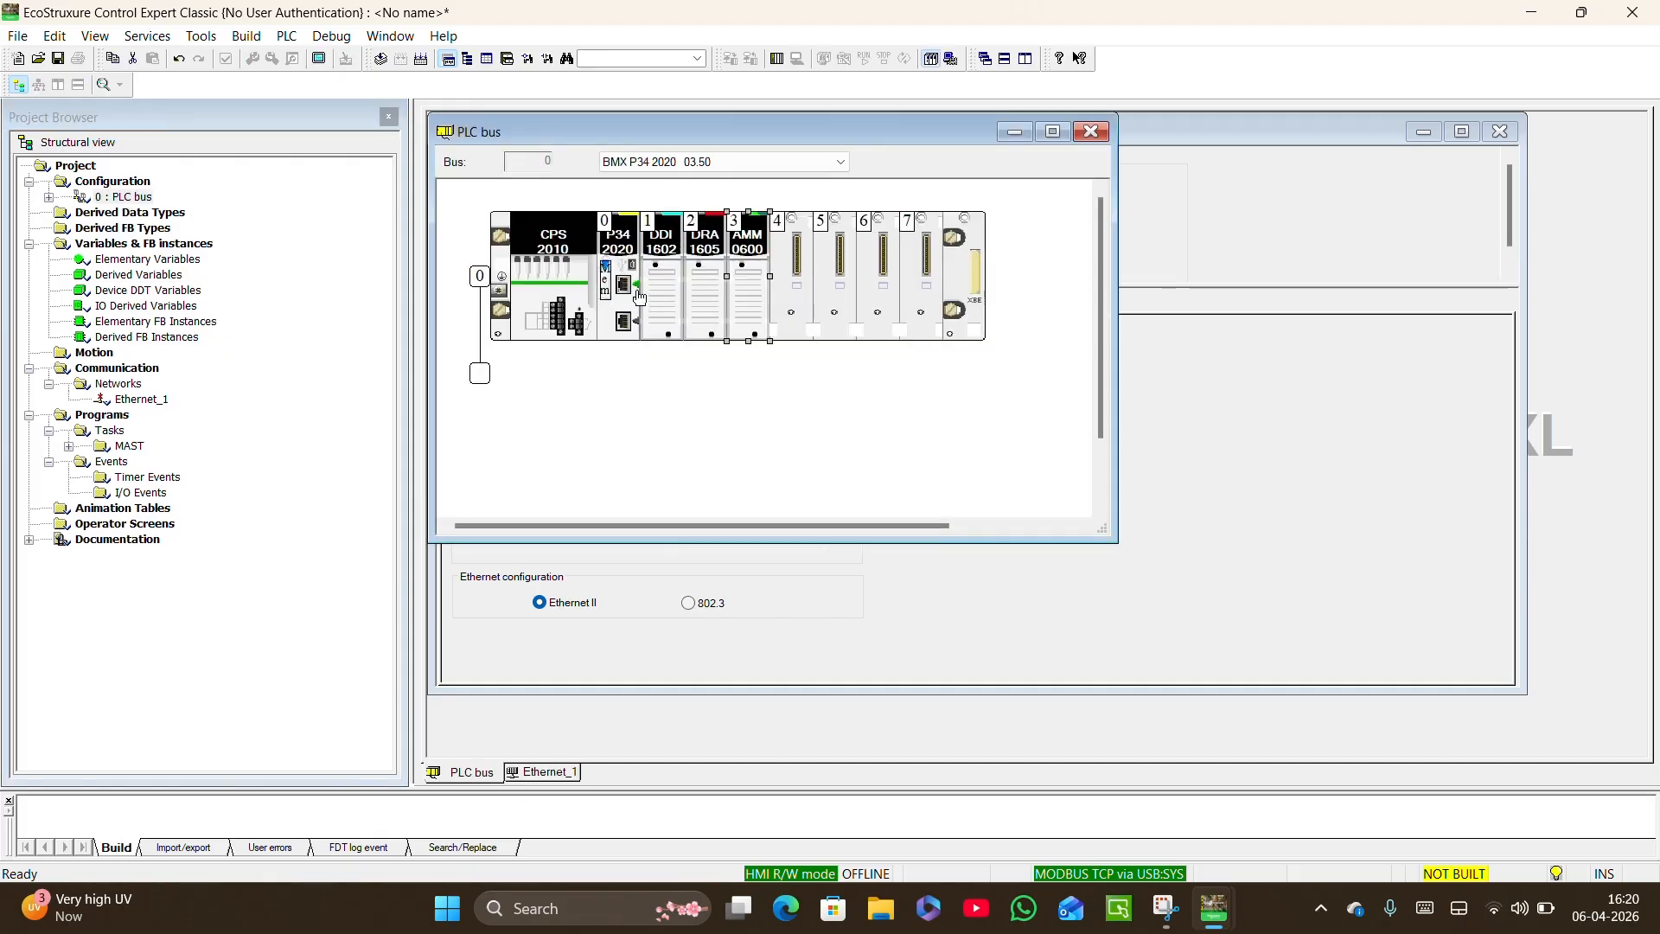
{"action": "double_click", "coordinate": [623, 284]}
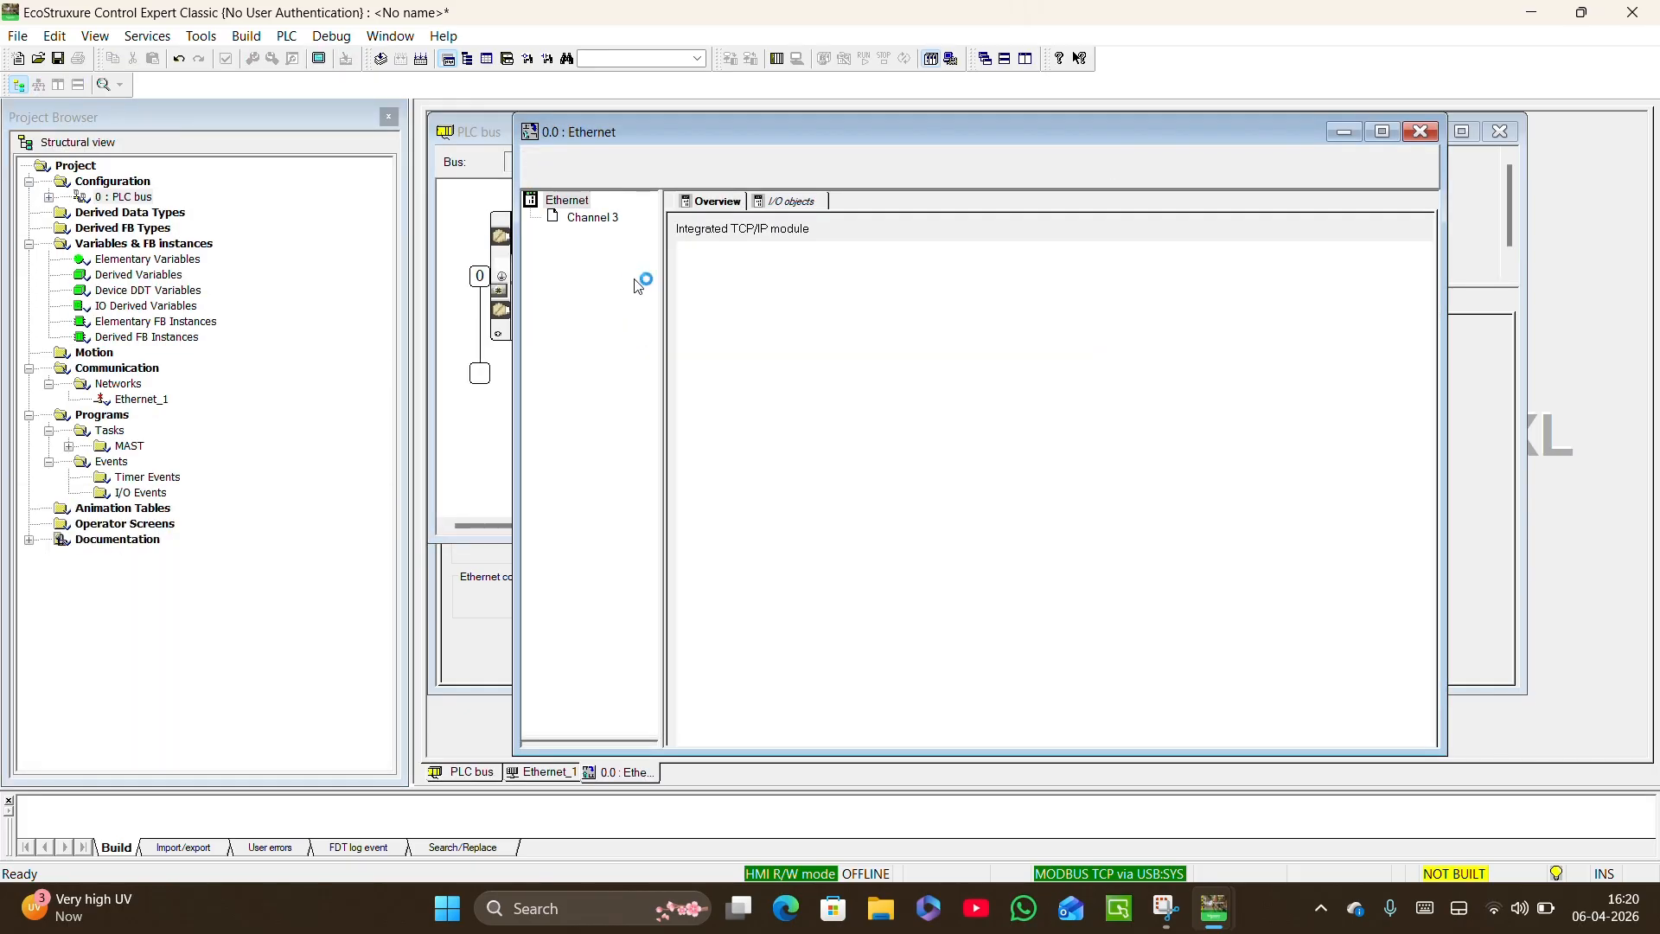
{"action": "left_click", "coordinate": [592, 216]}
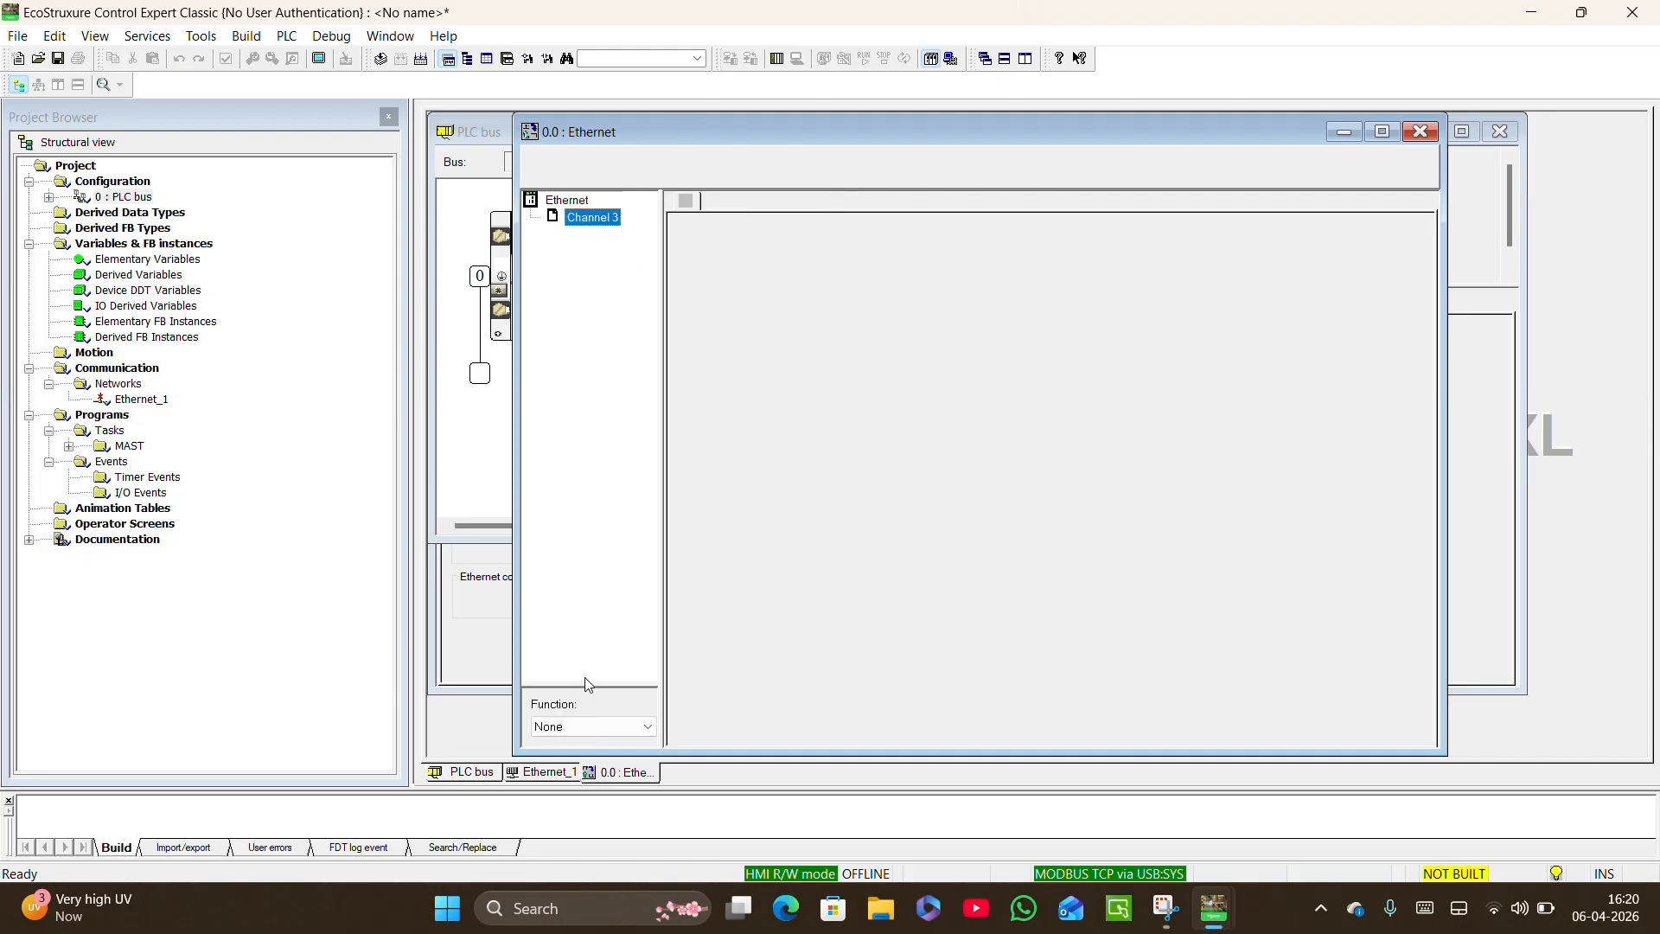
{"action": "left_click", "coordinate": [596, 728]}
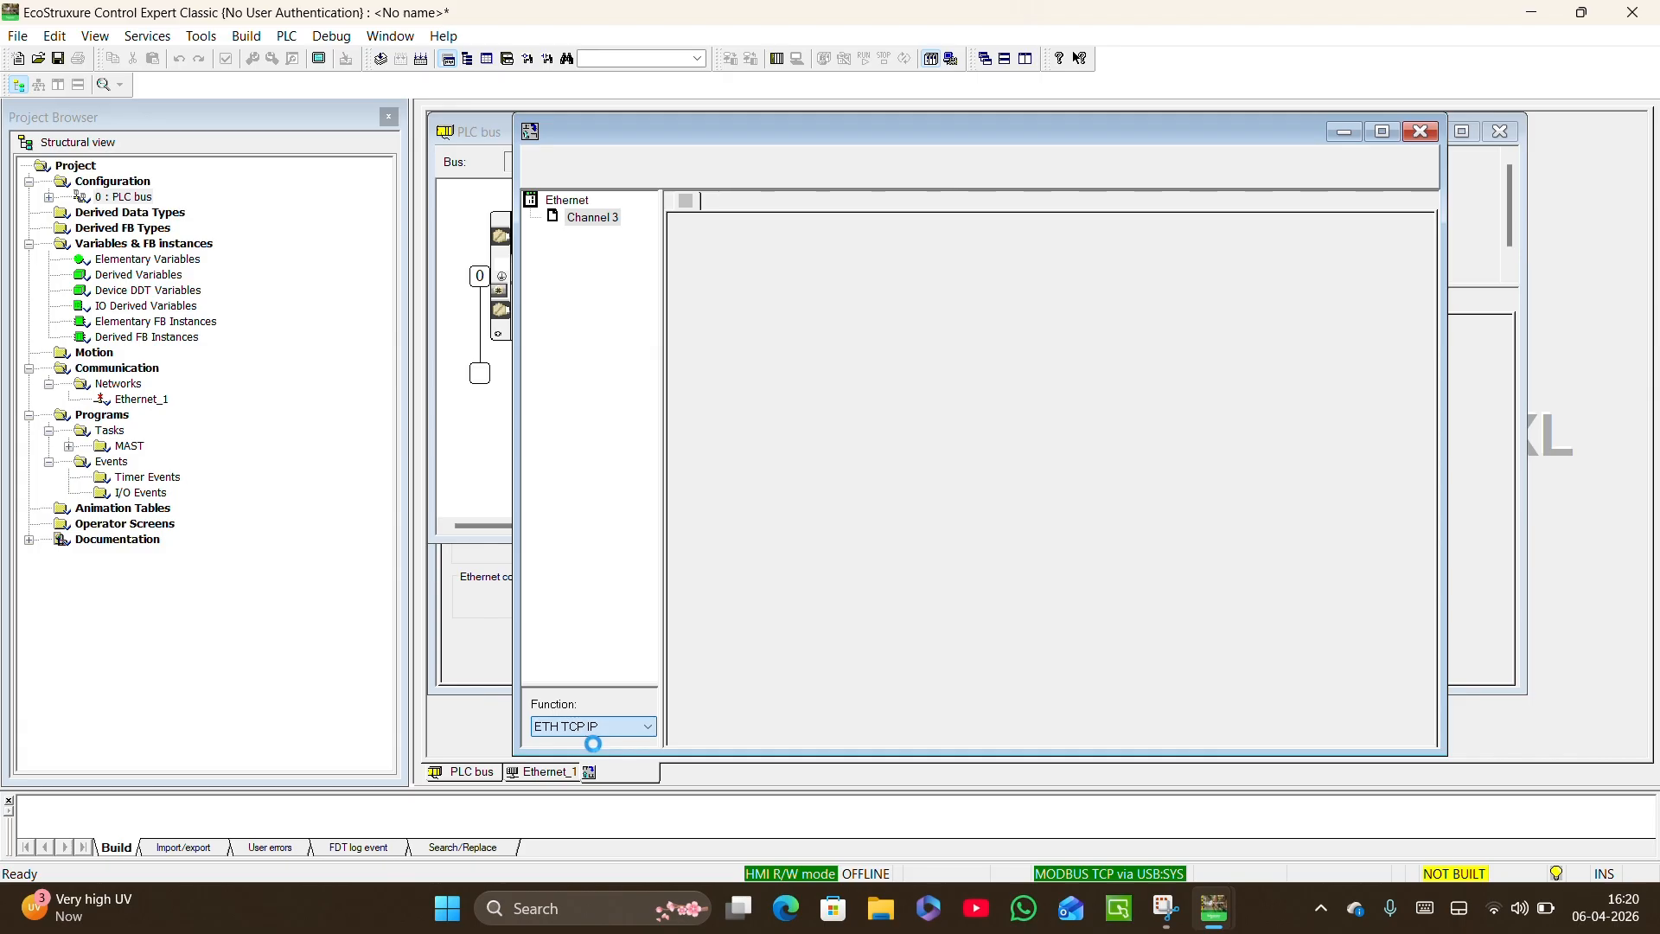
{"action": "left_click", "coordinate": [605, 730]}
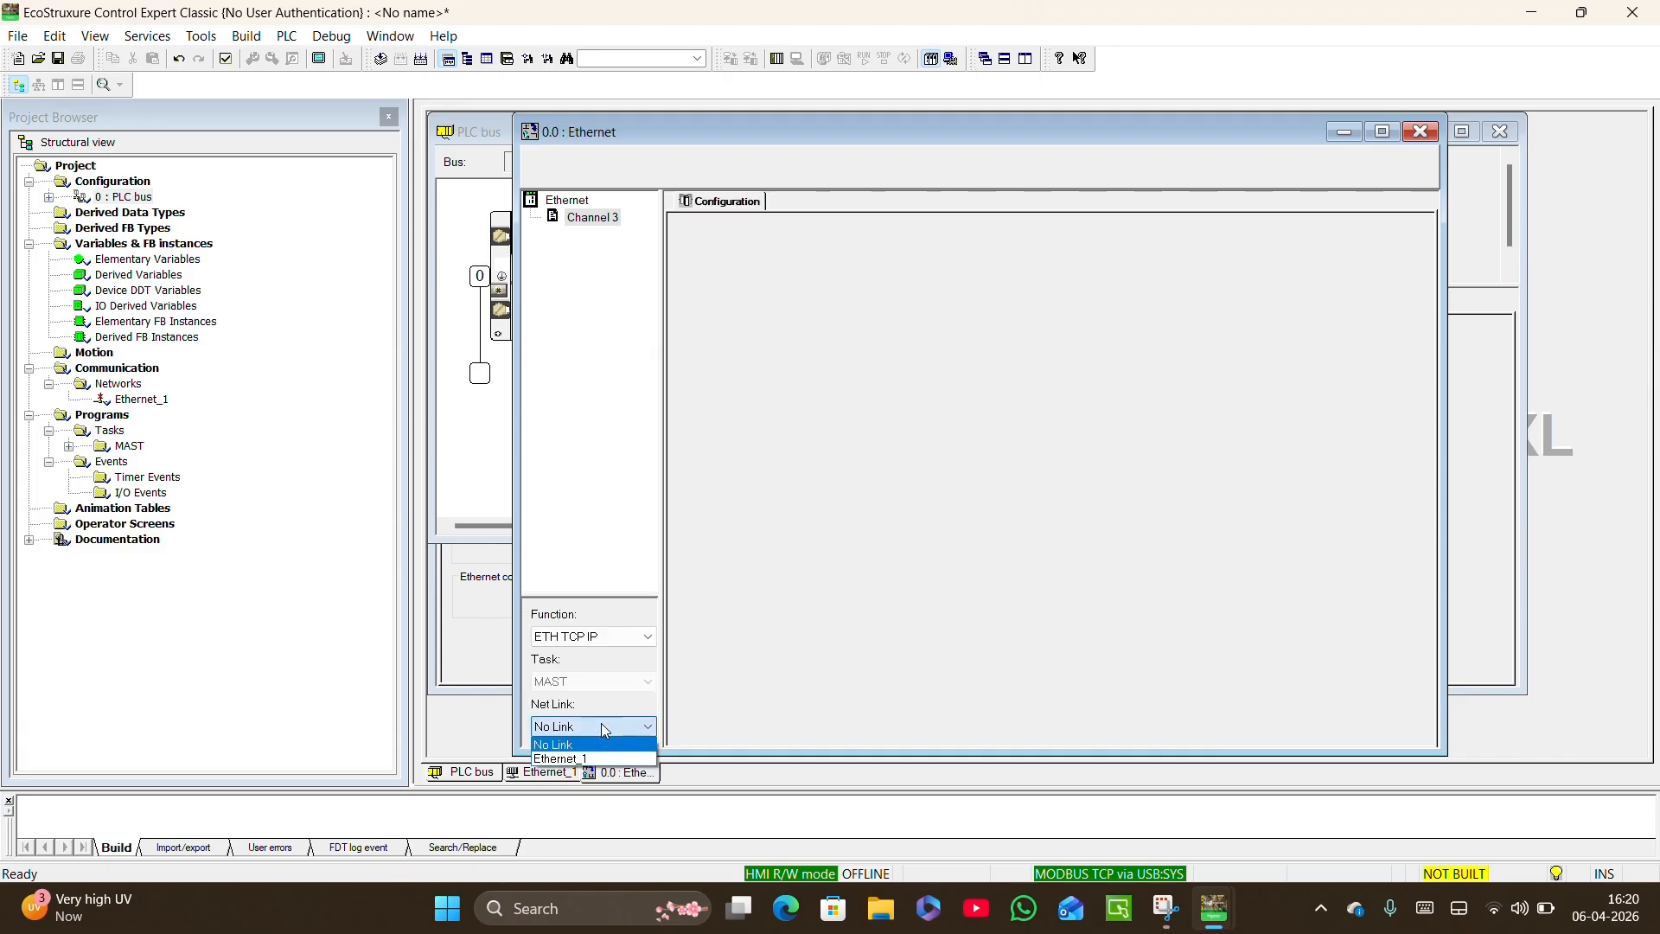
{"action": "left_click", "coordinate": [581, 758]}
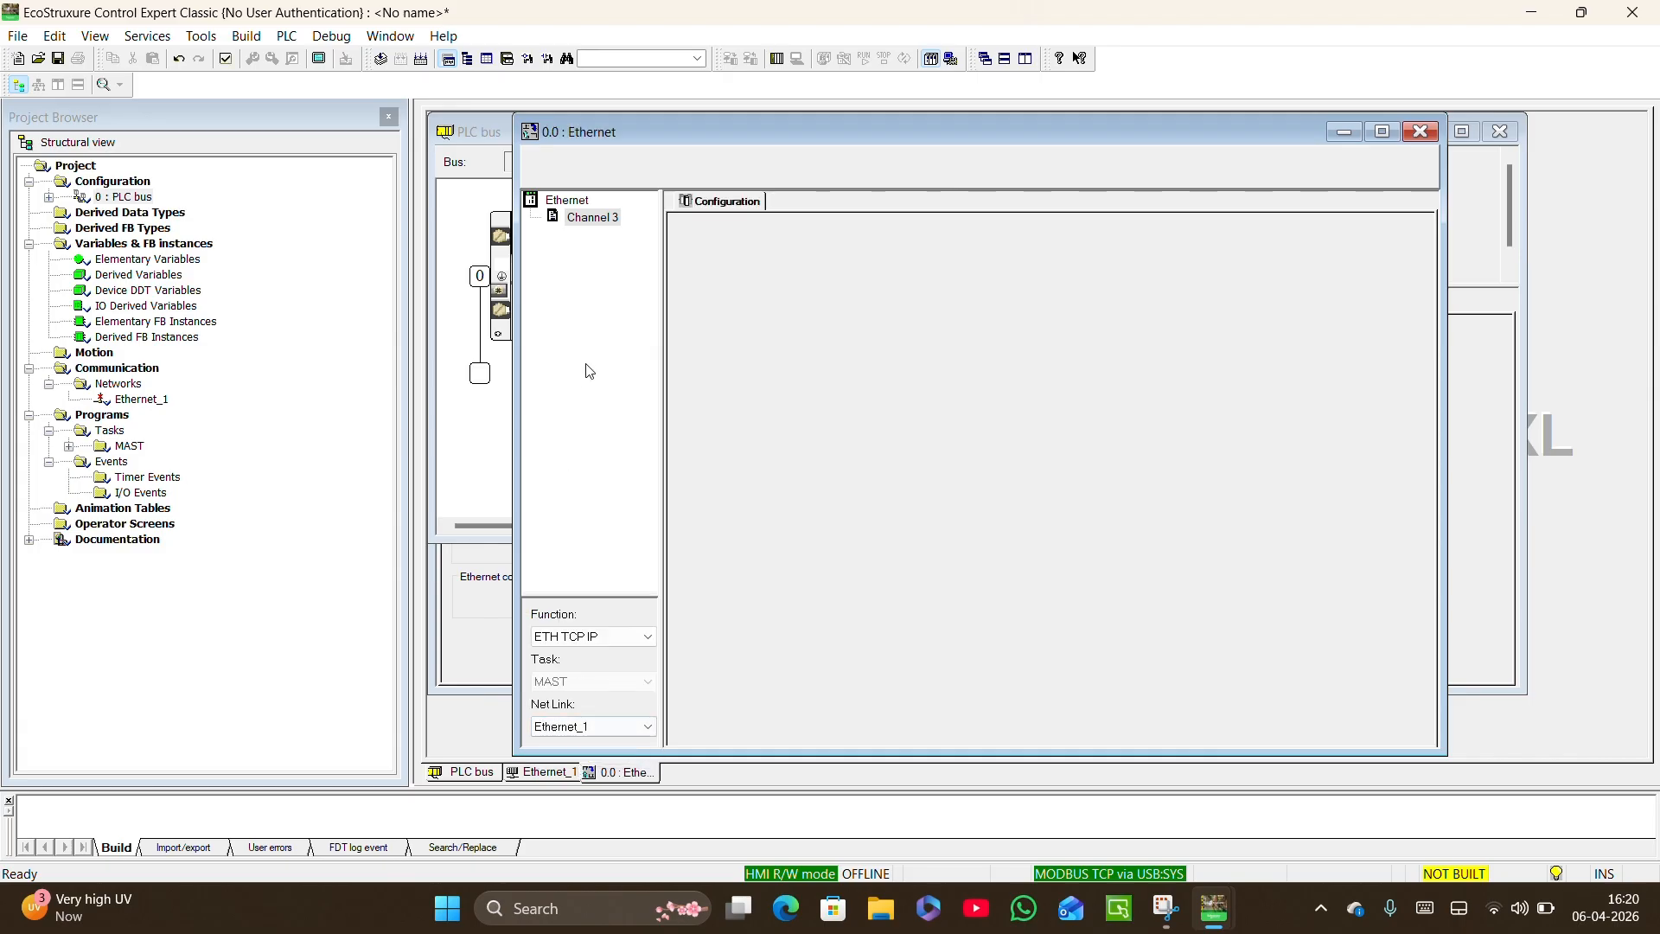
Validate the Ethernet channel modifications and rebuild the entire project.
{"action": "left_click", "coordinate": [226, 59]}
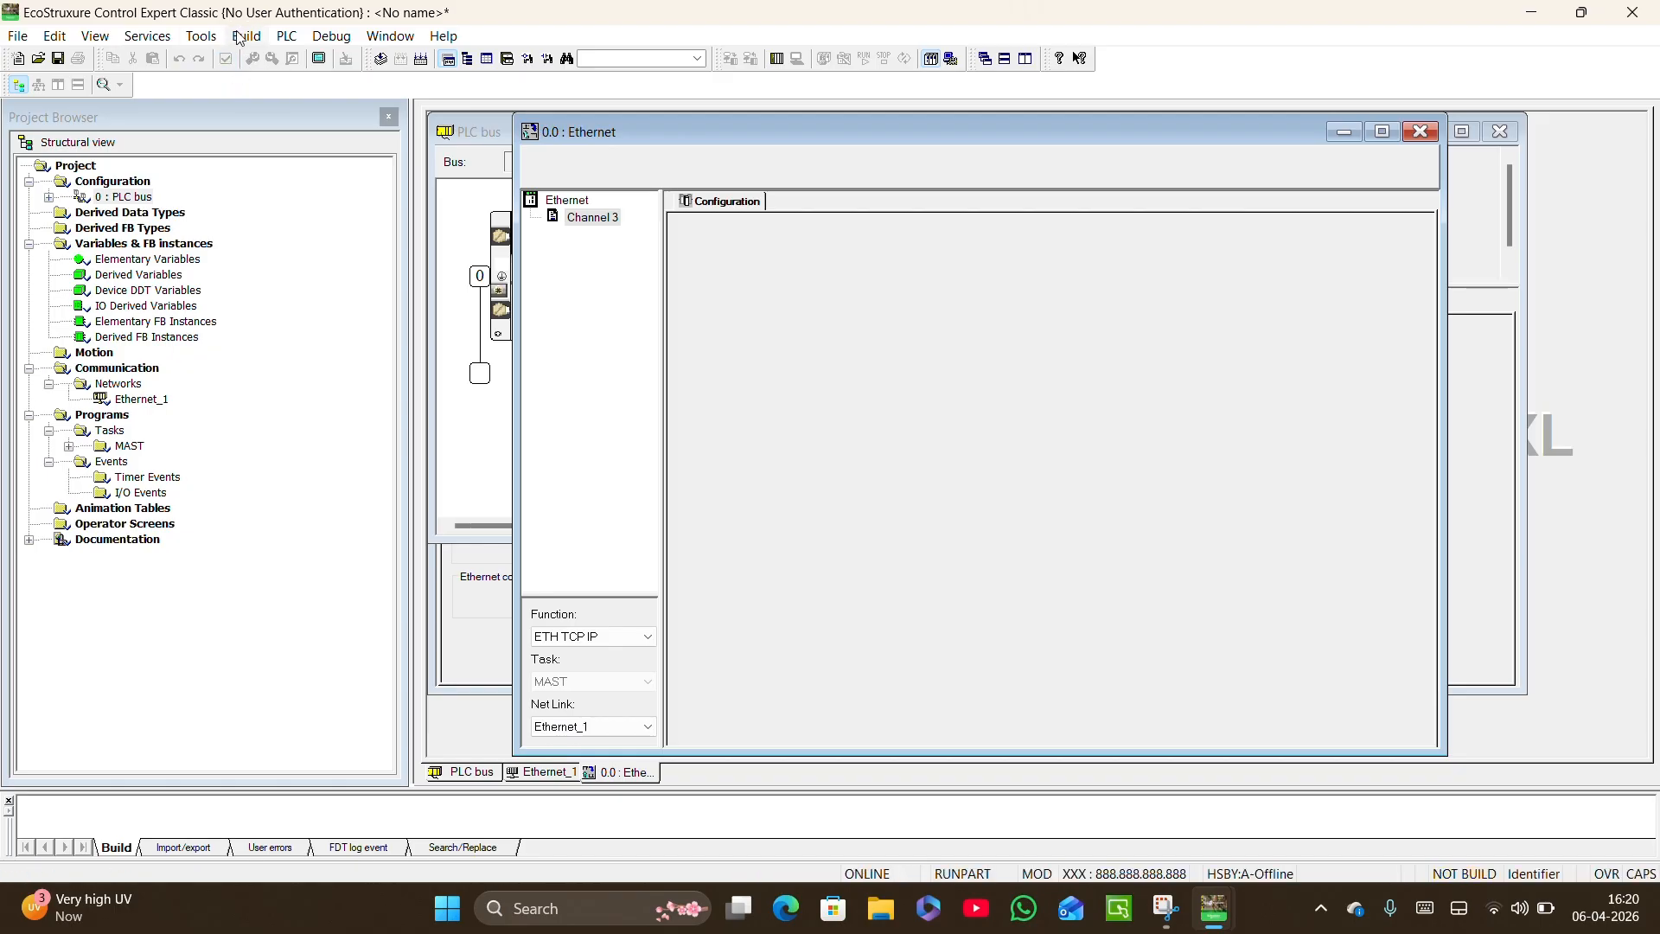
{"action": "left_click", "coordinate": [246, 35]}
{"action": "left_click", "coordinate": [277, 136]}
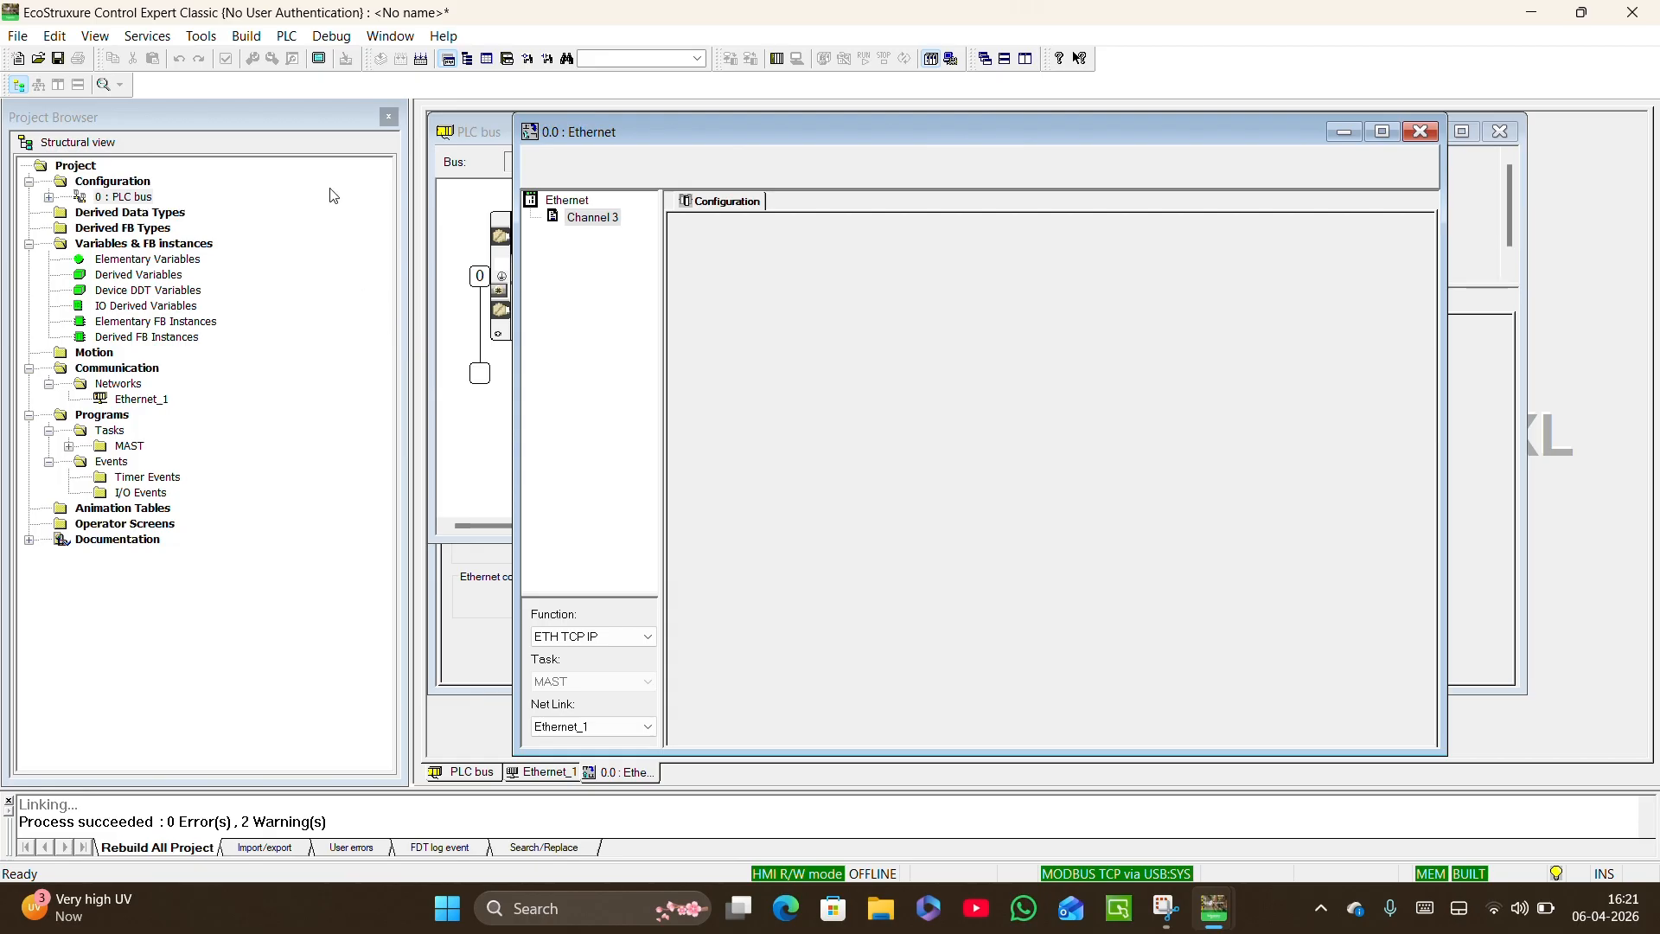
Try to connect over Ethernet by setting the PLC address to 192.168.0.10 with protocol MODBUS TCP and testing the connection.
{"action": "left_click", "coordinate": [286, 36]}
{"action": "left_click", "coordinate": [311, 81]}
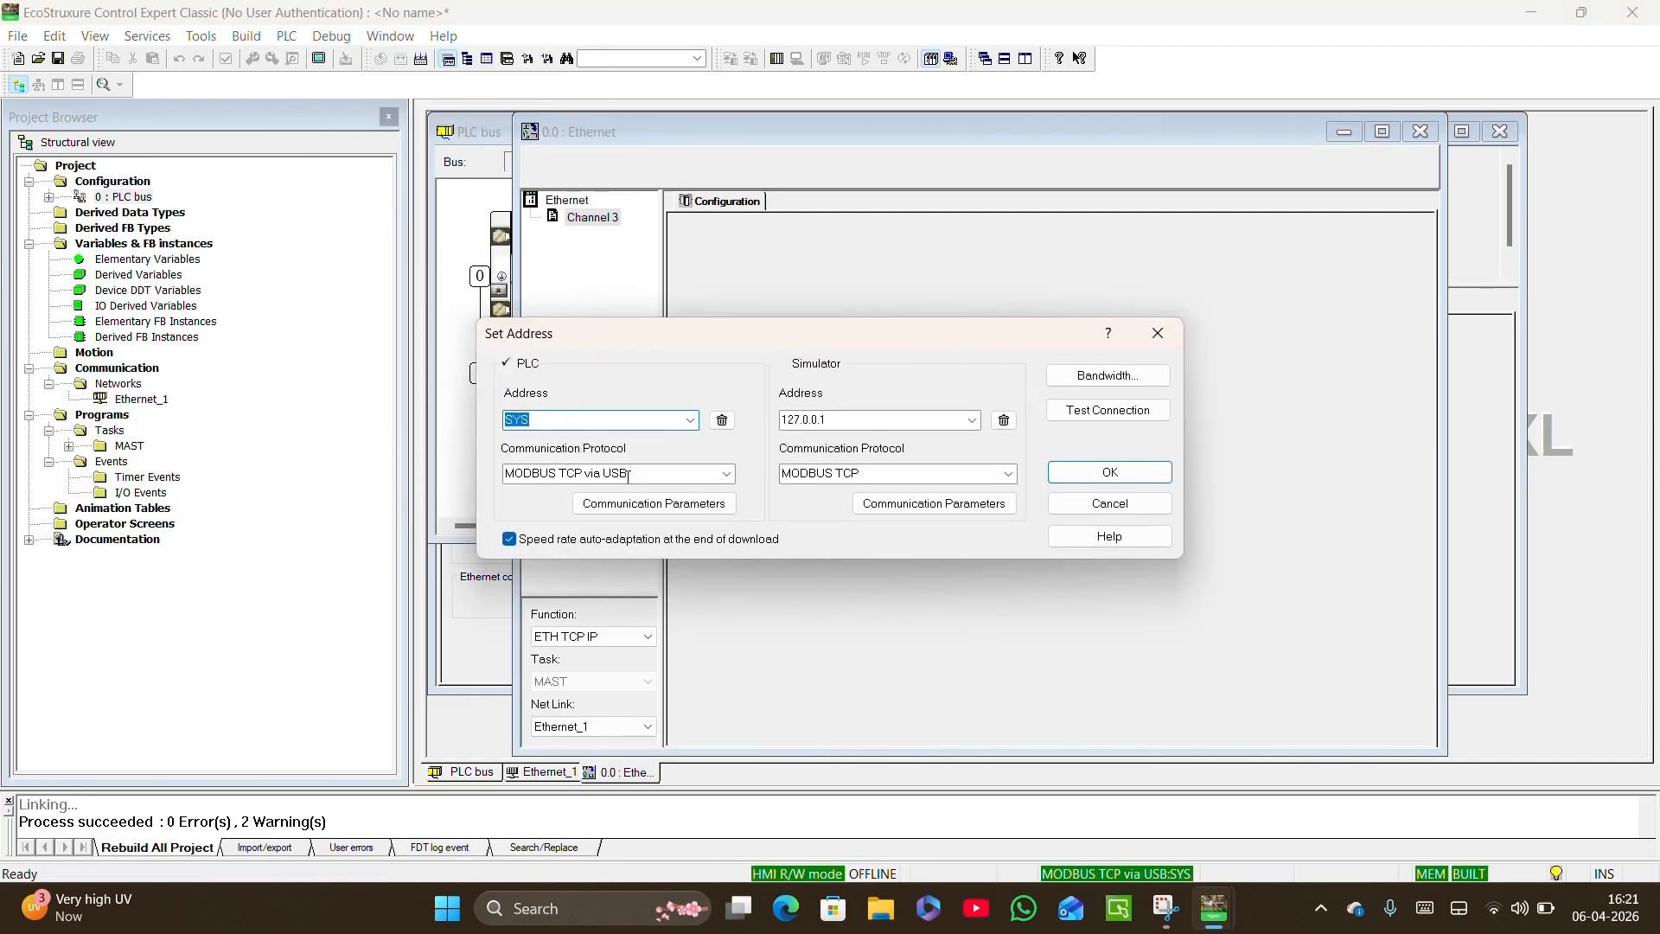
{"action": "left_click", "coordinate": [623, 472]}
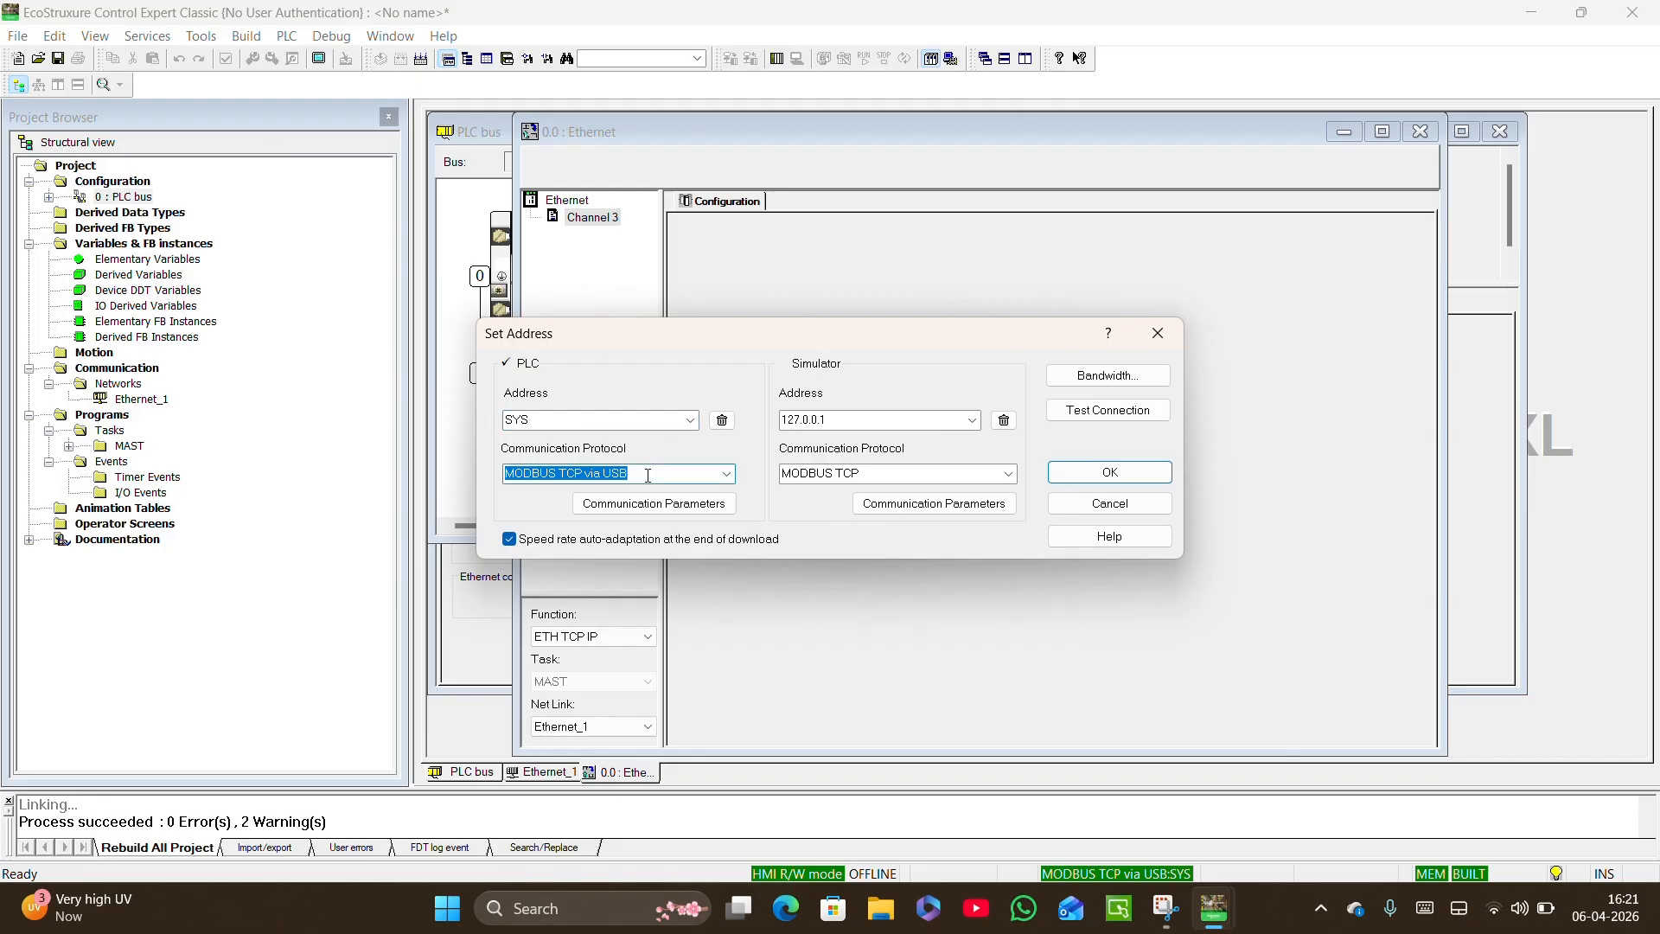
{"action": "left_click", "coordinate": [727, 475]}
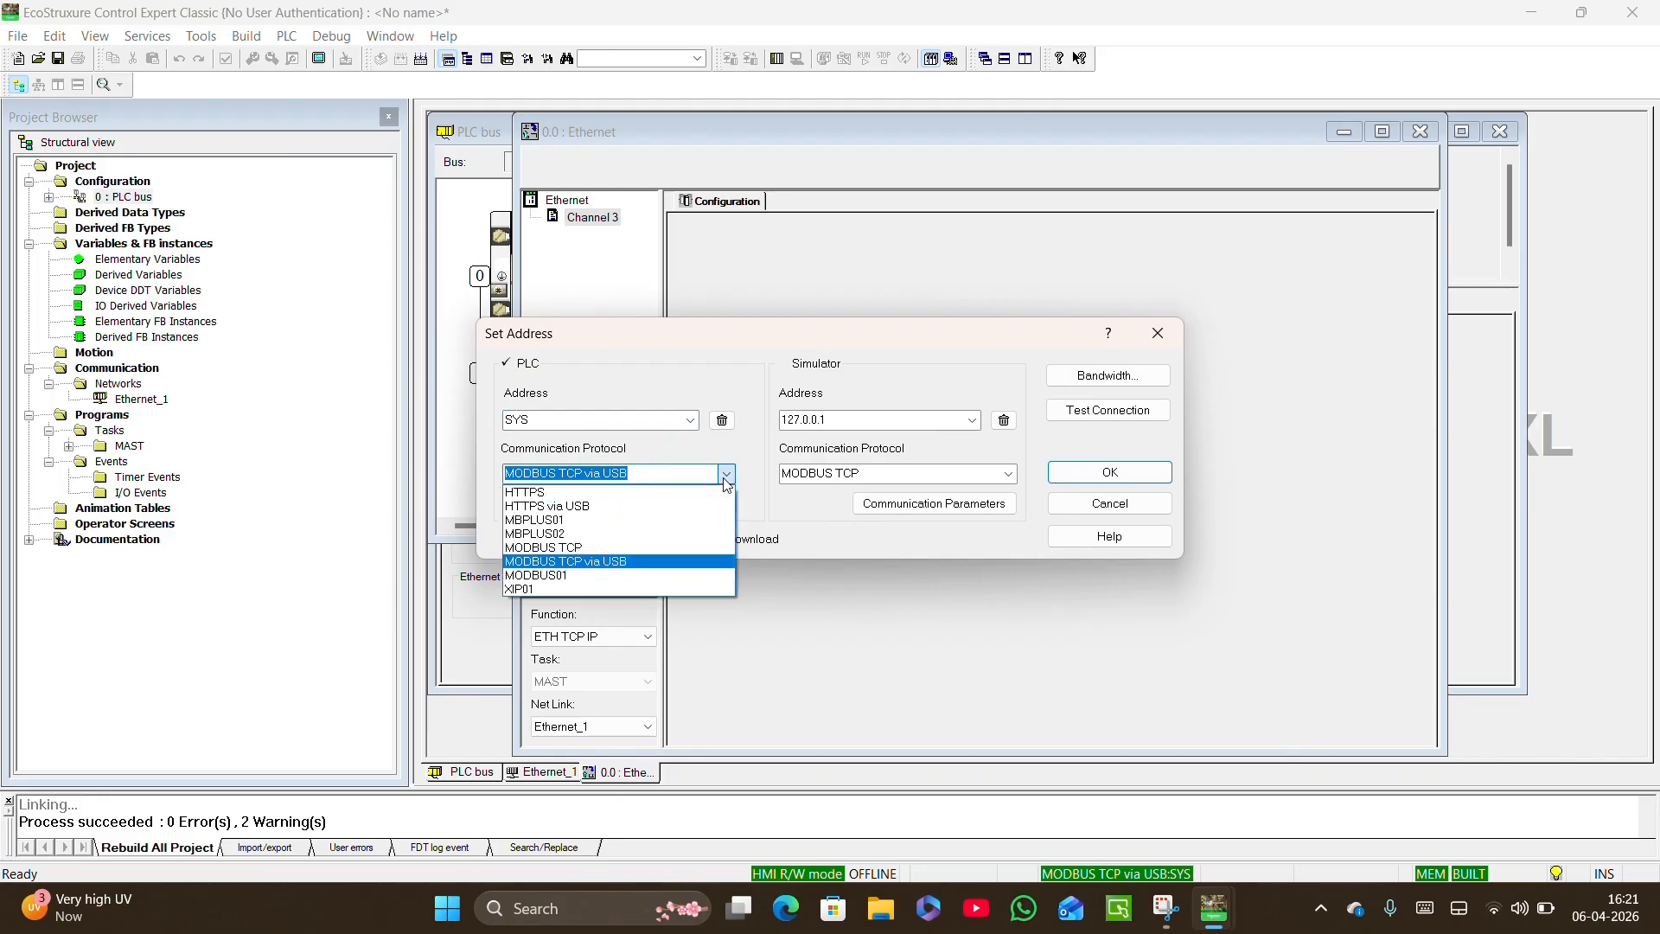
{"action": "left_click", "coordinate": [663, 549]}
{"action": "left_click", "coordinate": [564, 421]}
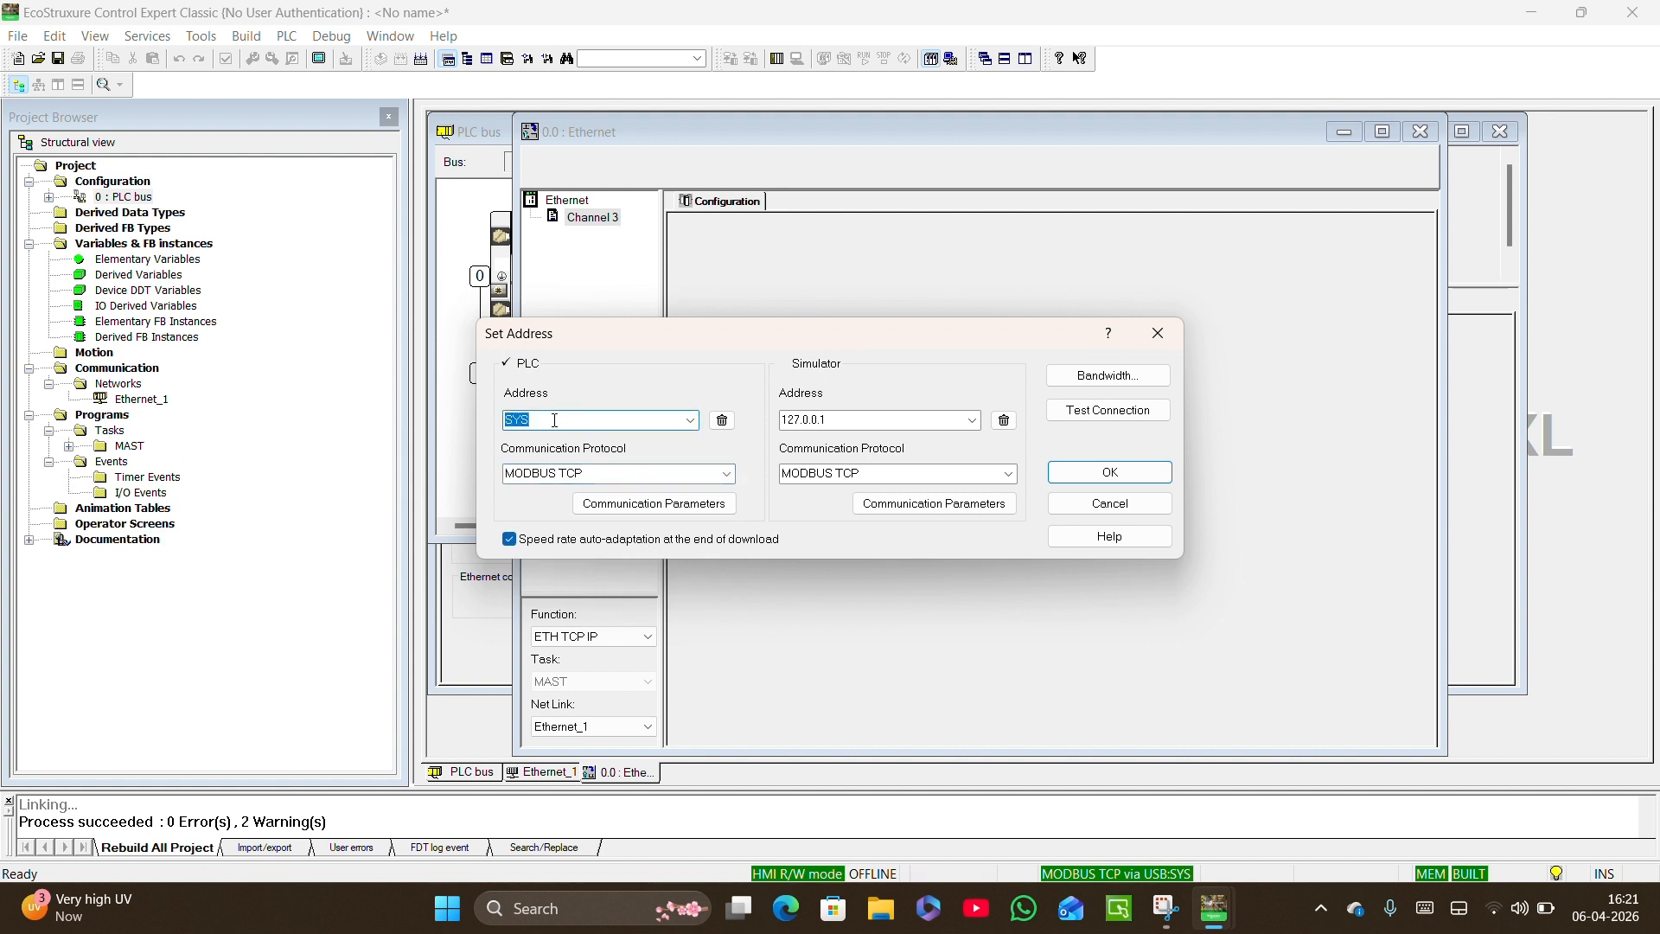
{"action": "type", "text": "192.168.0.10"}
{"action": "left_click", "coordinate": [1098, 412]}
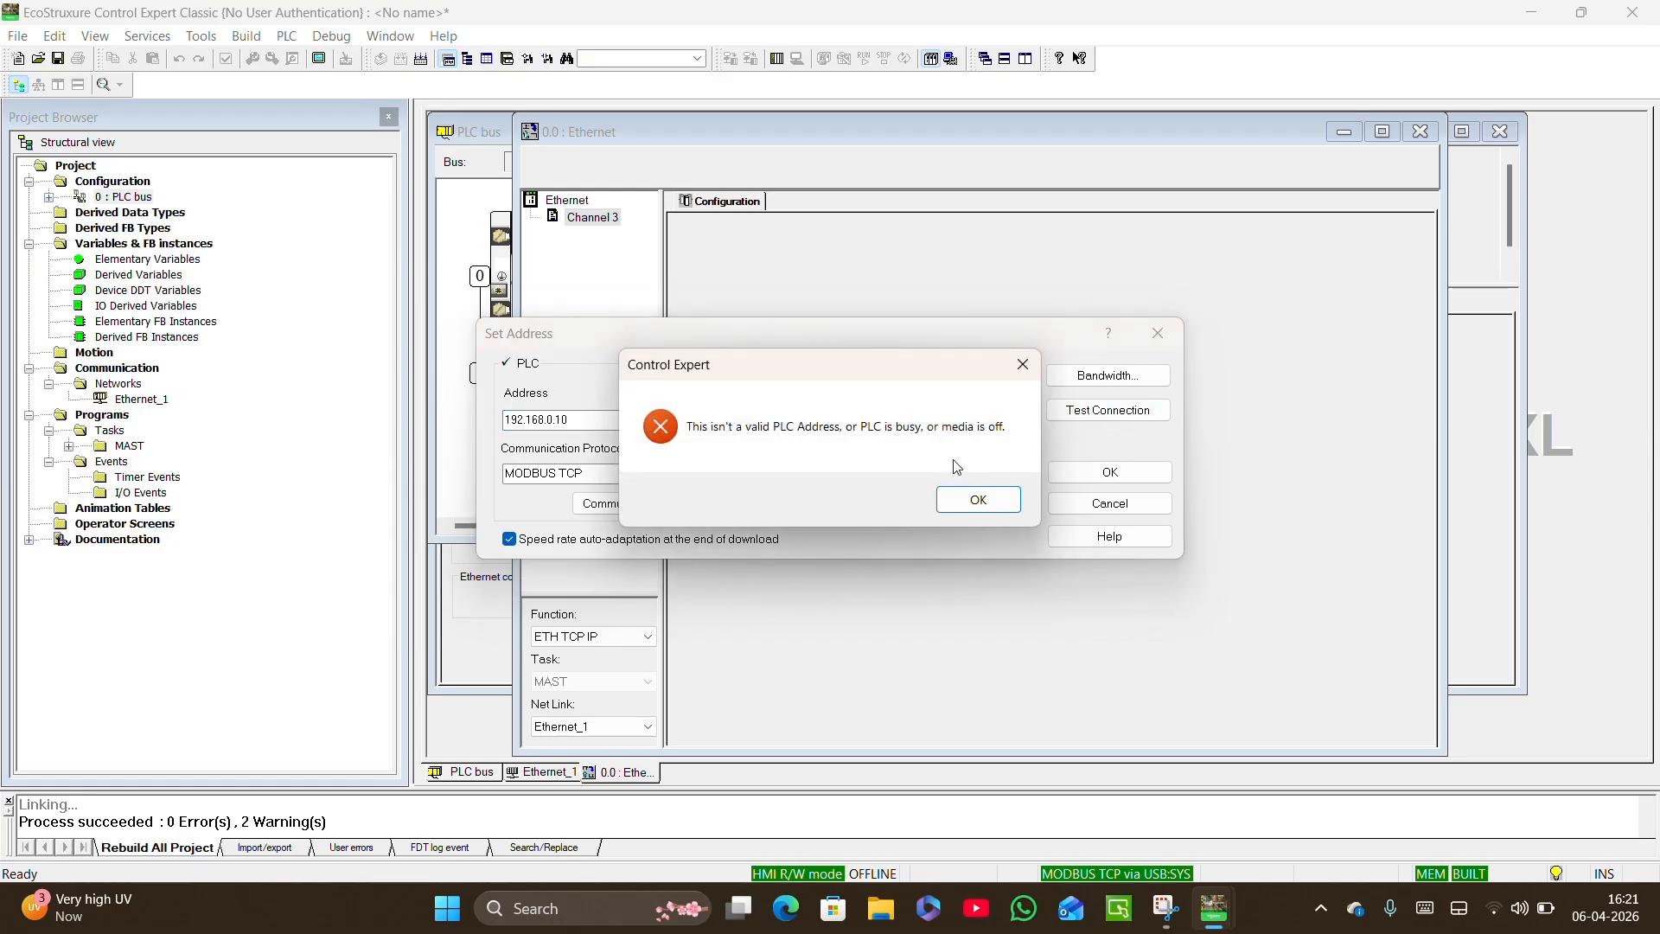
{"action": "left_click", "coordinate": [978, 501]}
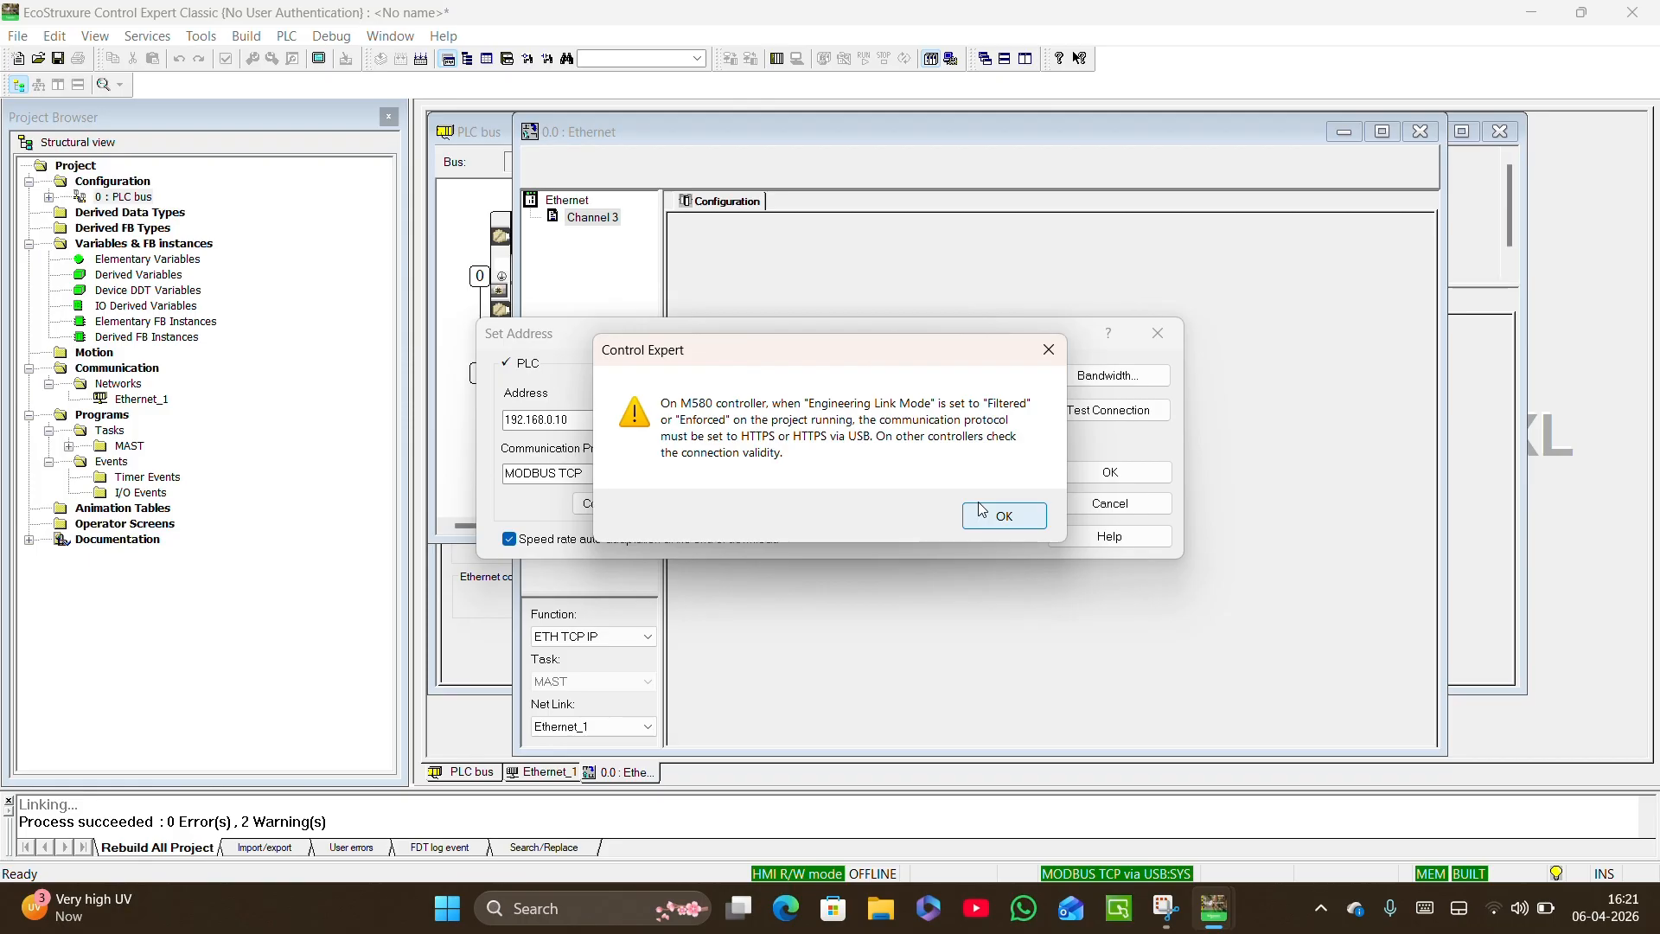
{"action": "left_click", "coordinate": [998, 518]}
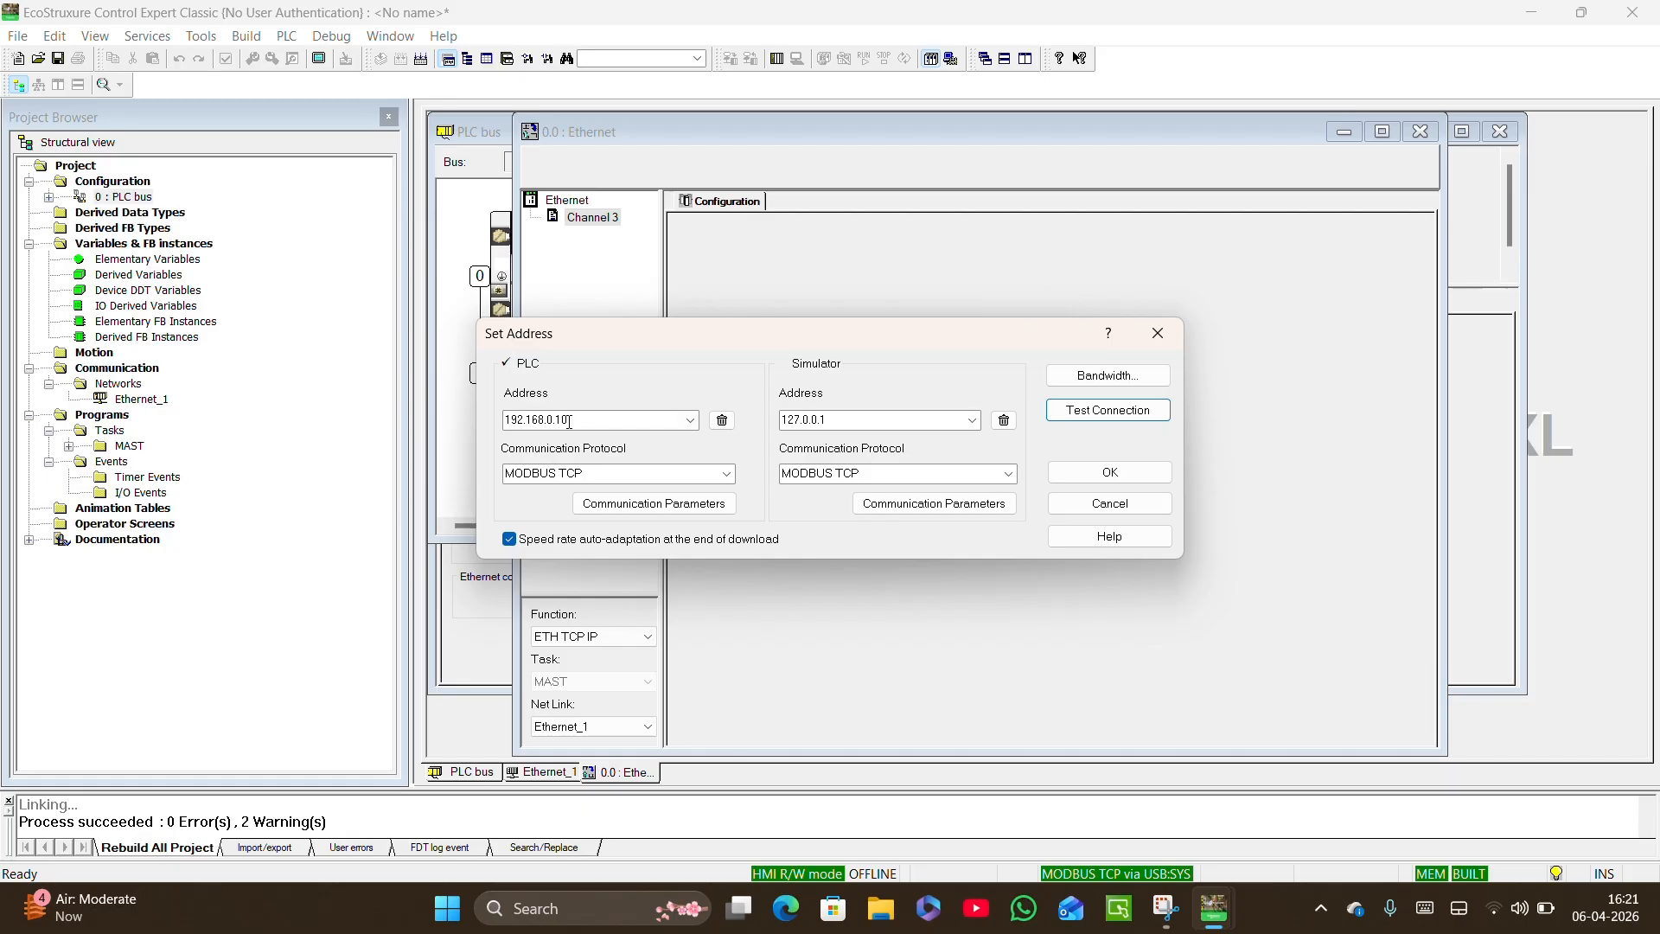
Switch the PLC protocol to MODBUS TCP via USB with address SYS, test the connection and accept the settings.
{"action": "left_click", "coordinate": [629, 477]}
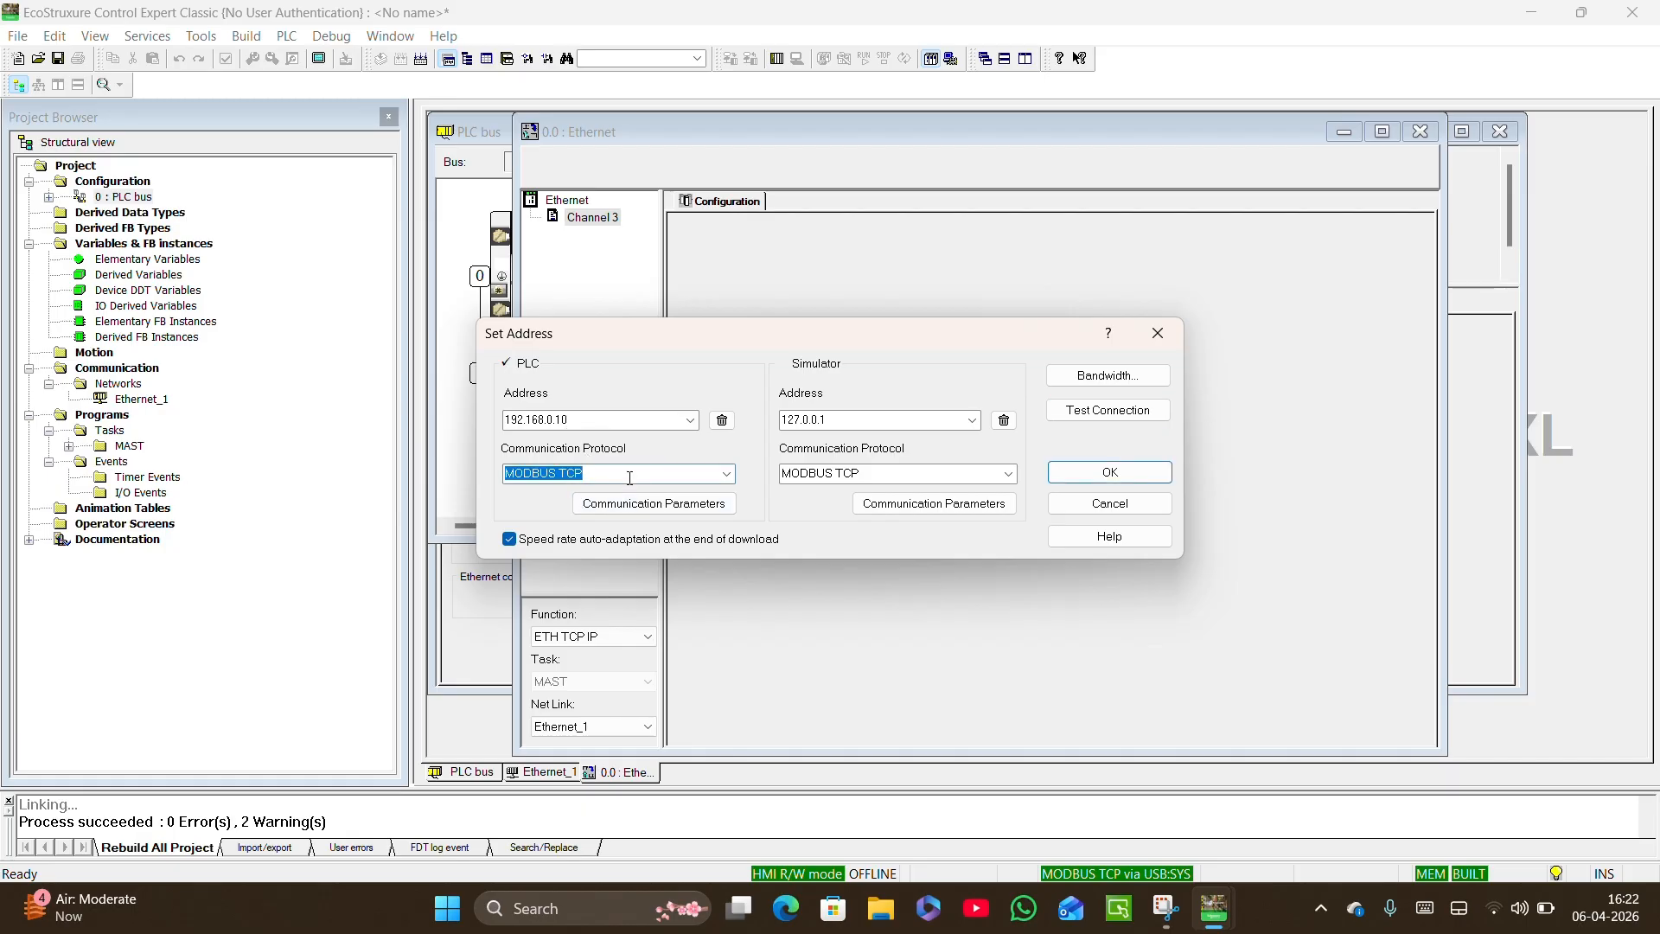
{"action": "left_click", "coordinate": [728, 474]}
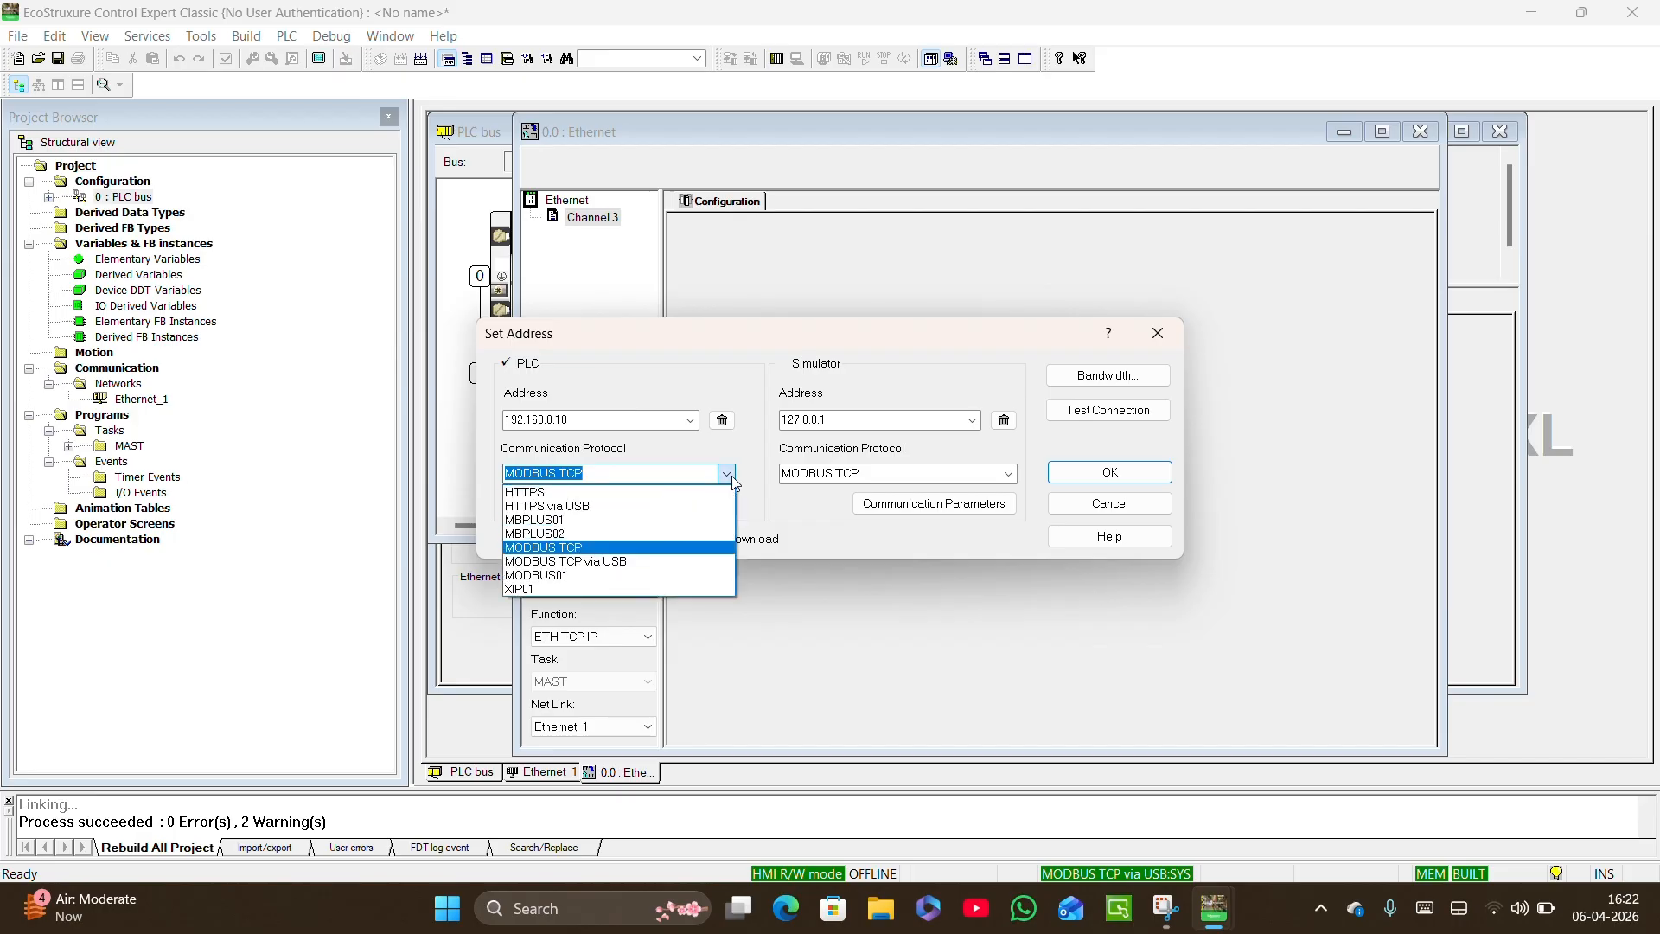
{"action": "left_click", "coordinate": [709, 562]}
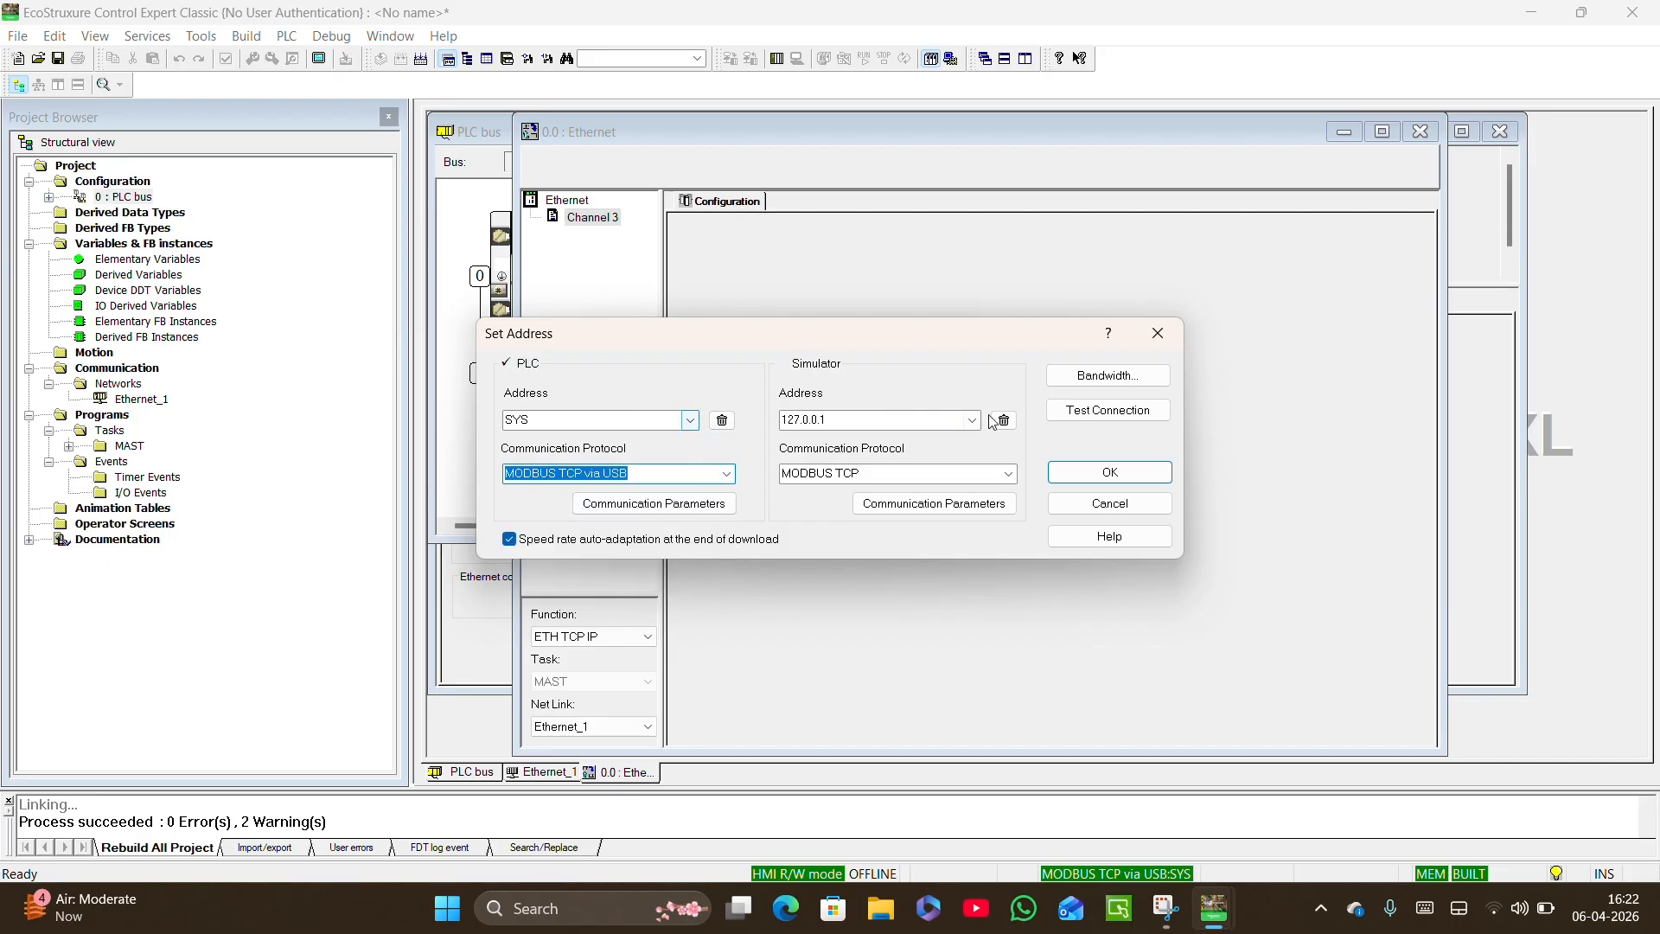
{"action": "left_click", "coordinate": [1070, 412]}
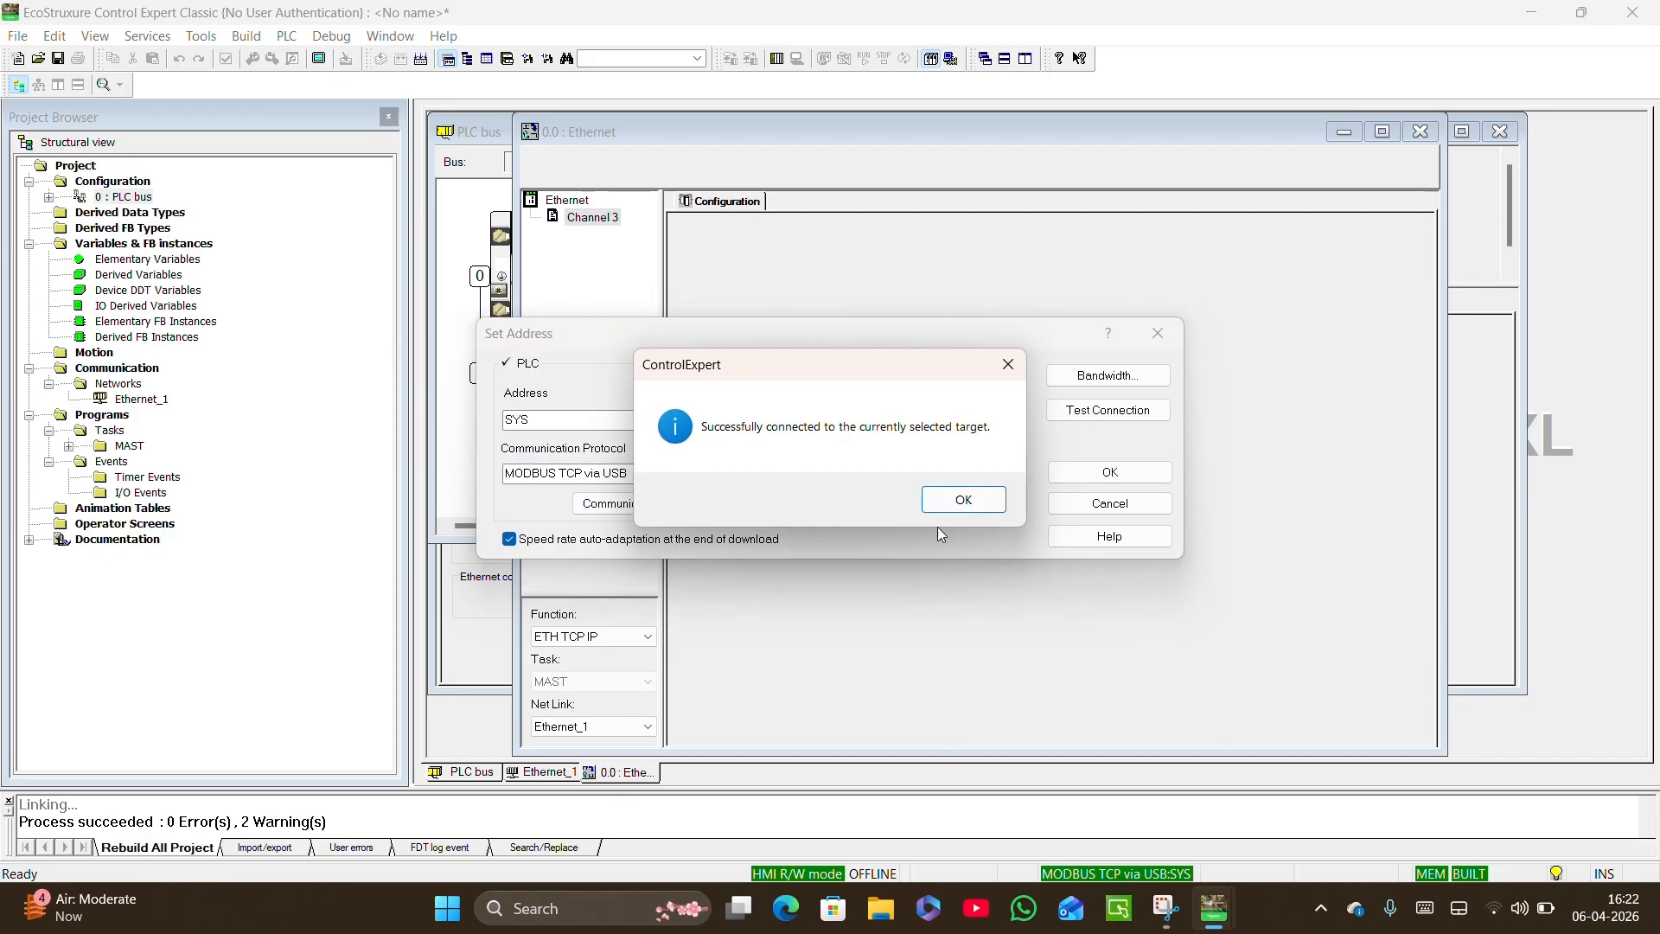
{"action": "left_click", "coordinate": [963, 500]}
{"action": "left_click", "coordinate": [1110, 472]}
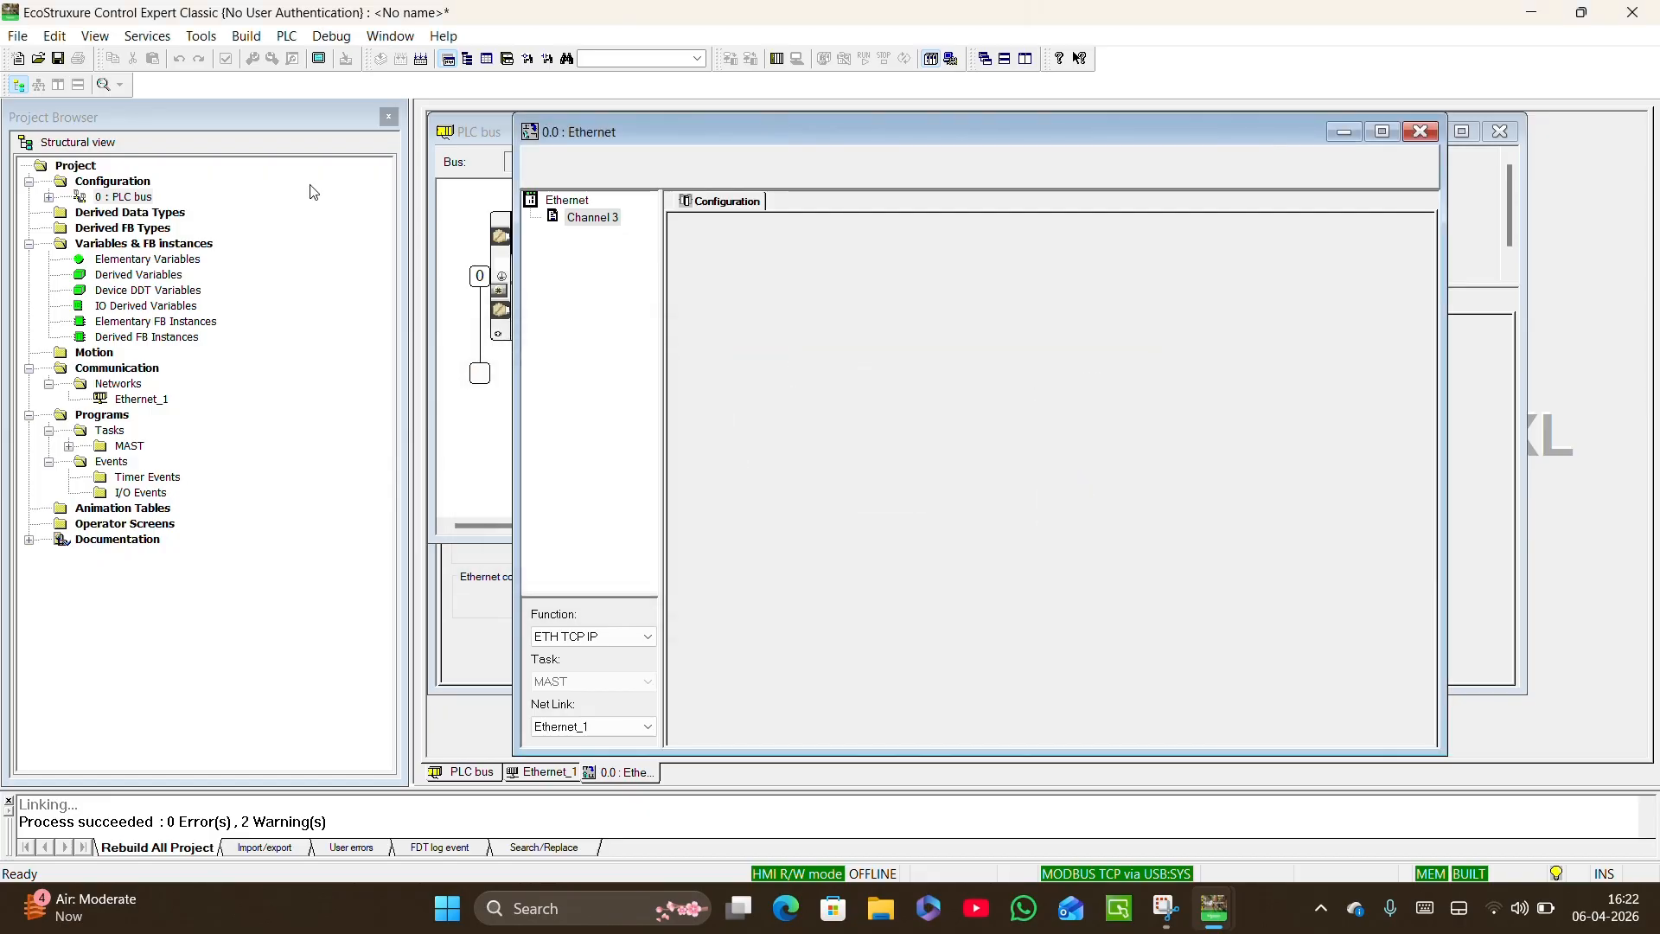
Connect to the PLC, transfer the project to it with PLC Run after Transfer enabled, and confirm the run.
{"action": "left_click", "coordinate": [287, 35]}
{"action": "left_click", "coordinate": [298, 57]}
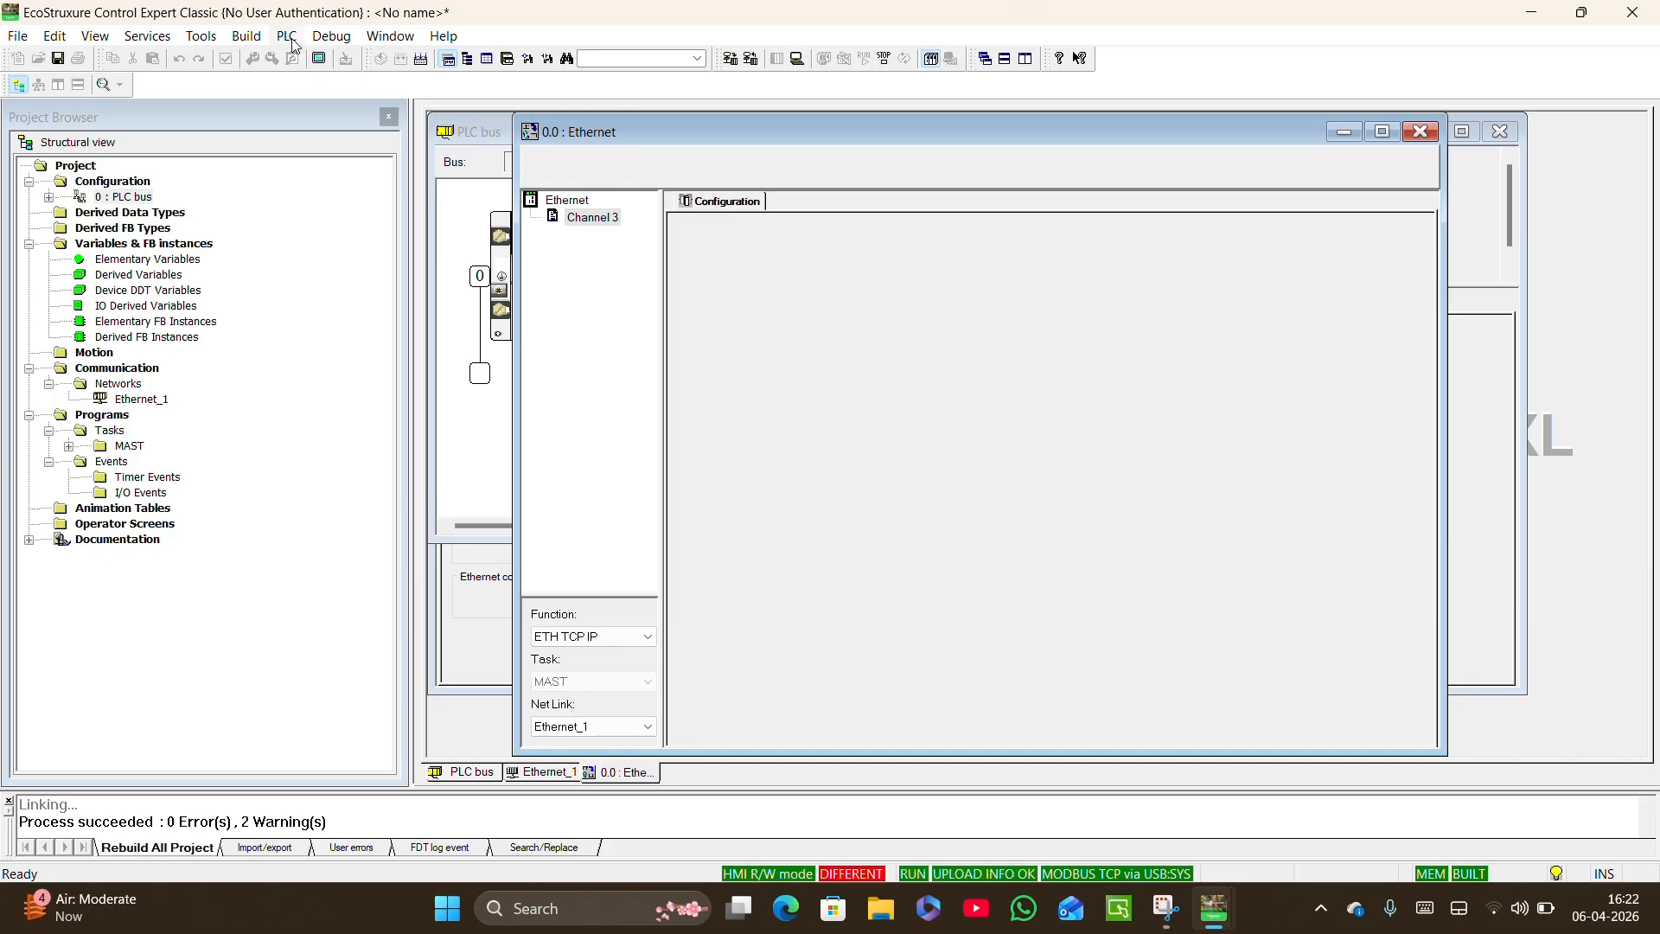
{"action": "left_click", "coordinate": [287, 35]}
{"action": "left_click", "coordinate": [327, 188]}
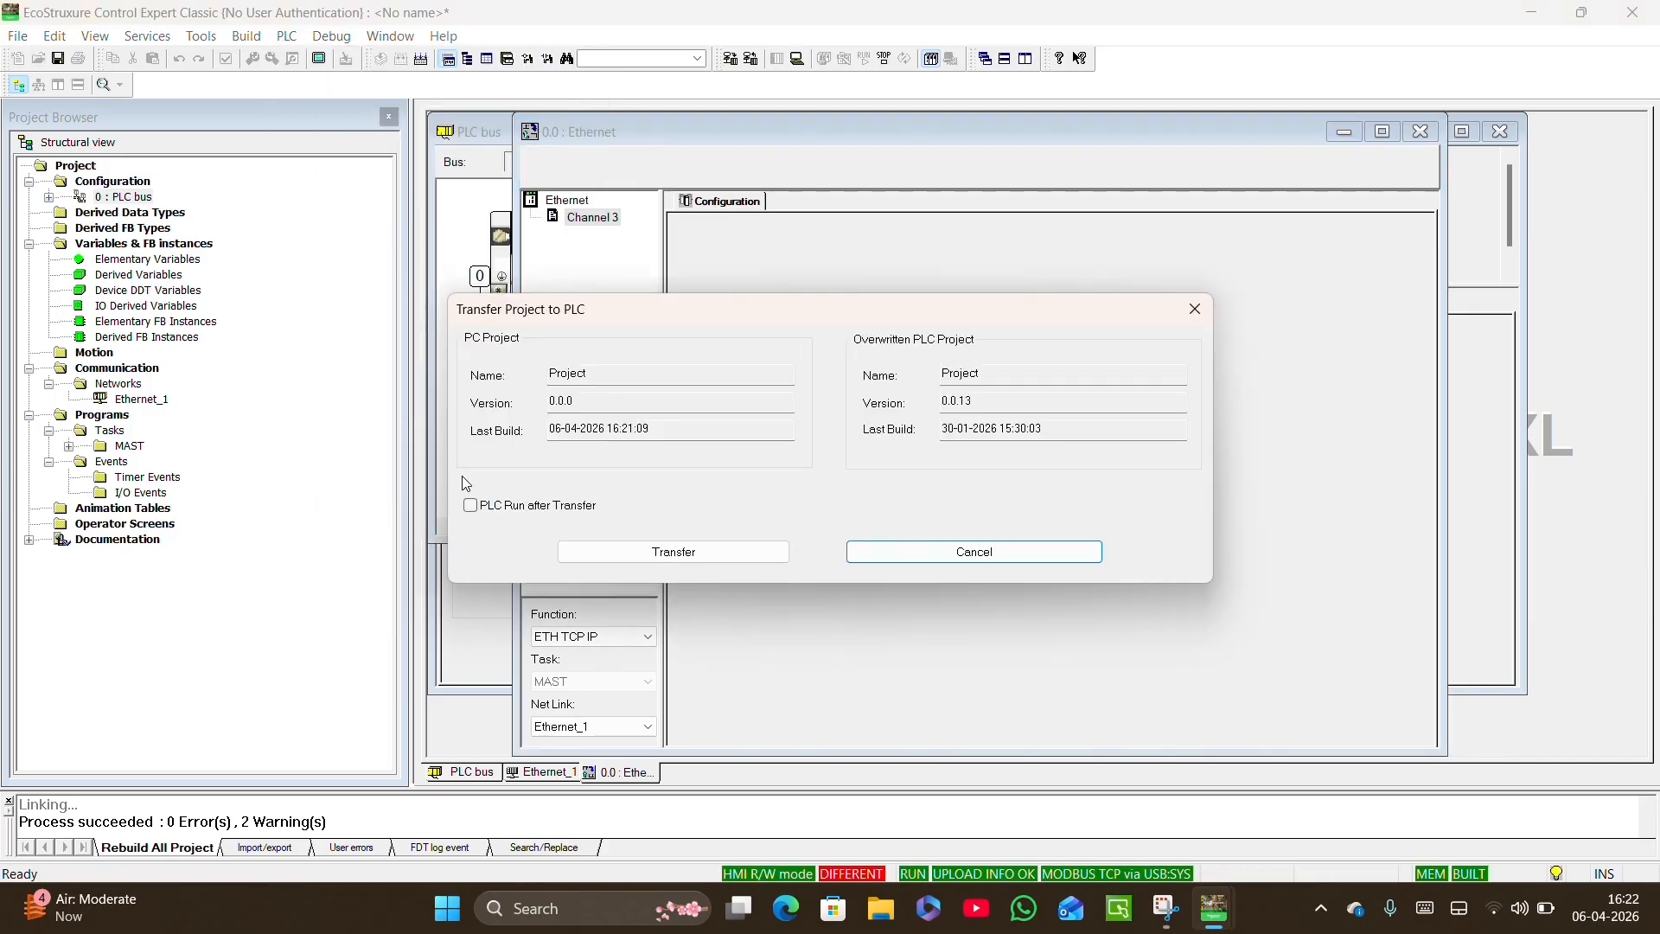
{"action": "left_click", "coordinate": [470, 507]}
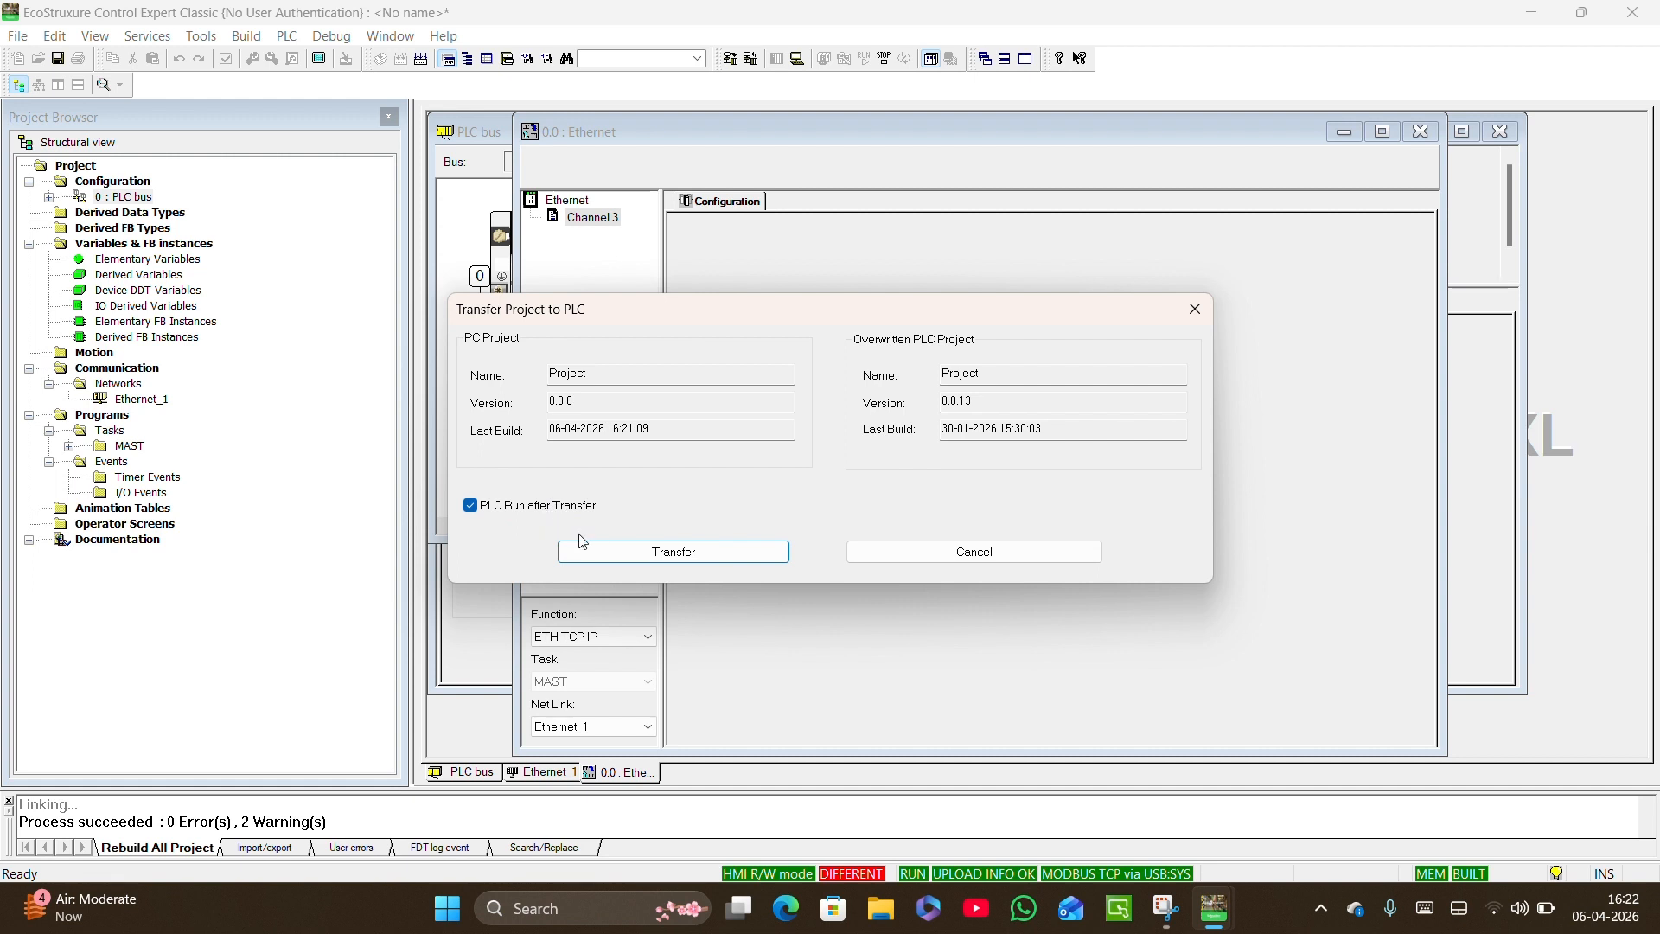
{"action": "left_click", "coordinate": [600, 547]}
{"action": "left_click", "coordinate": [839, 533]}
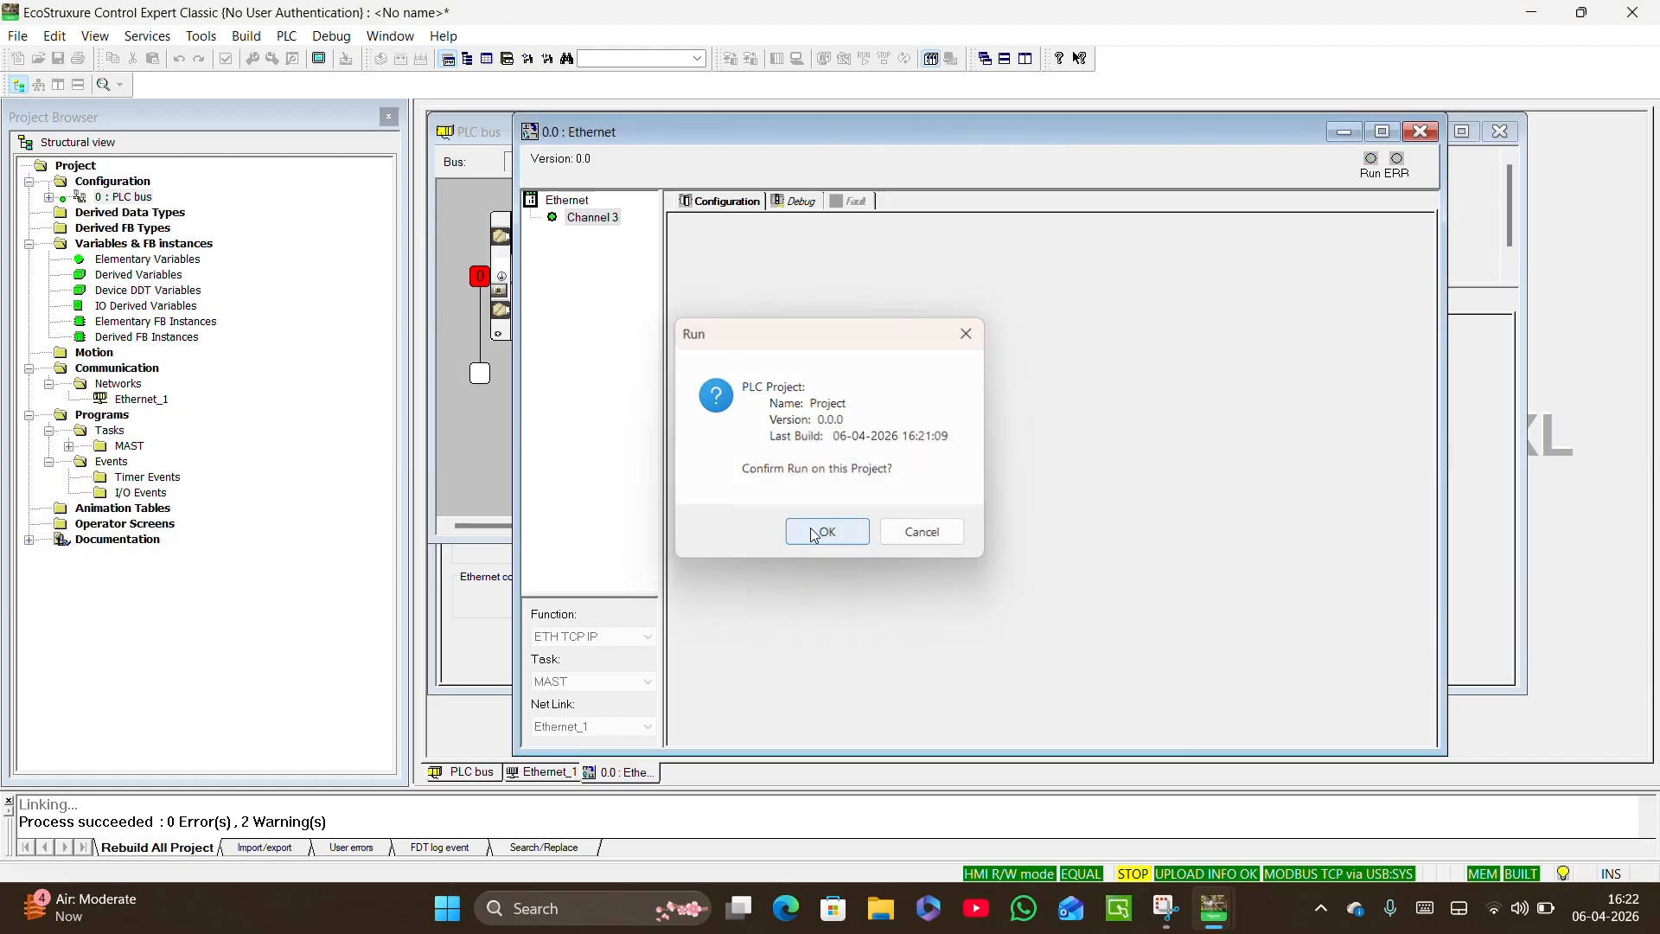
{"action": "left_click", "coordinate": [813, 534]}
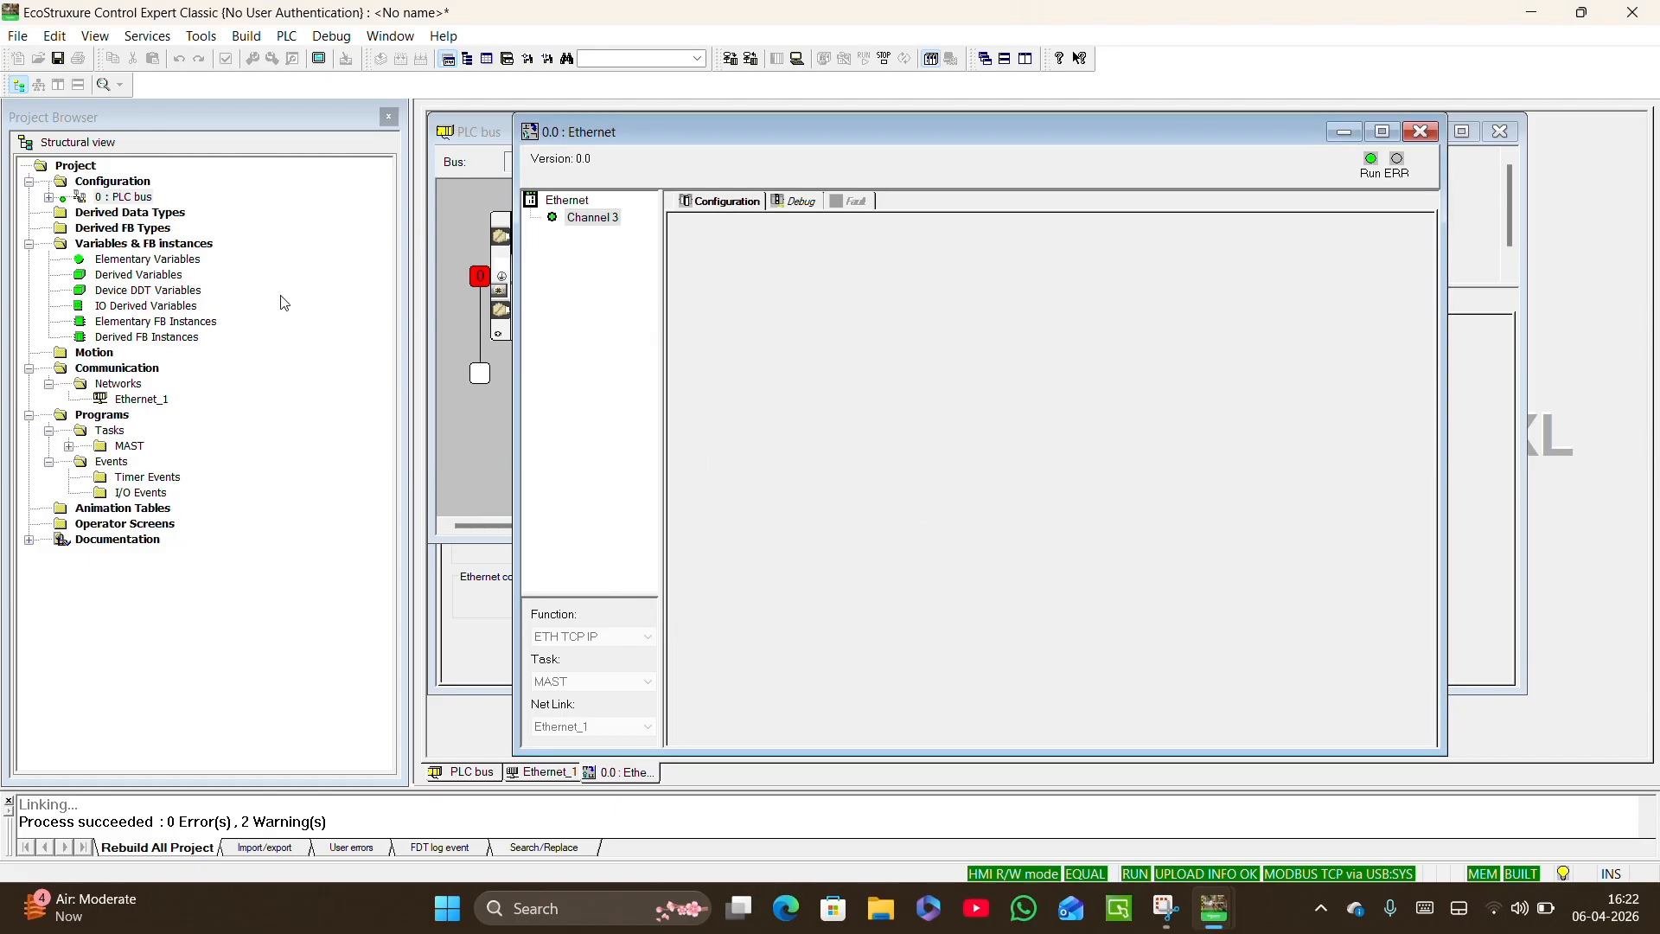
Disconnect from the PLC, set its address to 192.168.0.10 with protocol MODBUS TCP, test the connection and accept the settings.
{"action": "left_click", "coordinate": [285, 35]}
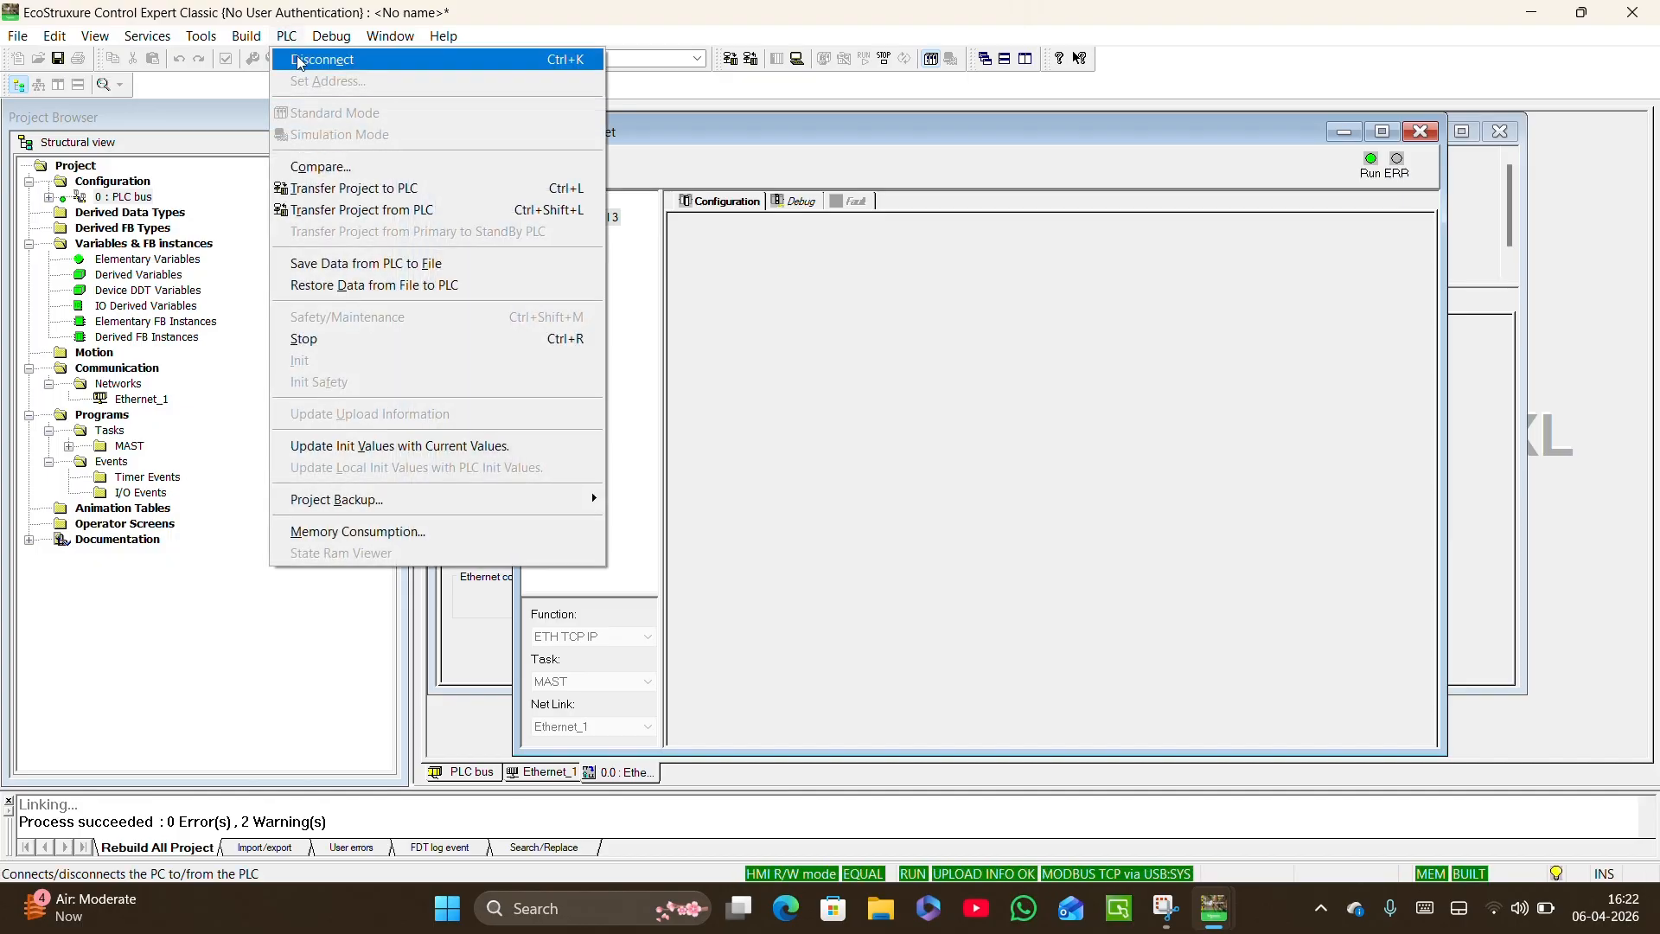
{"action": "left_click", "coordinate": [301, 58]}
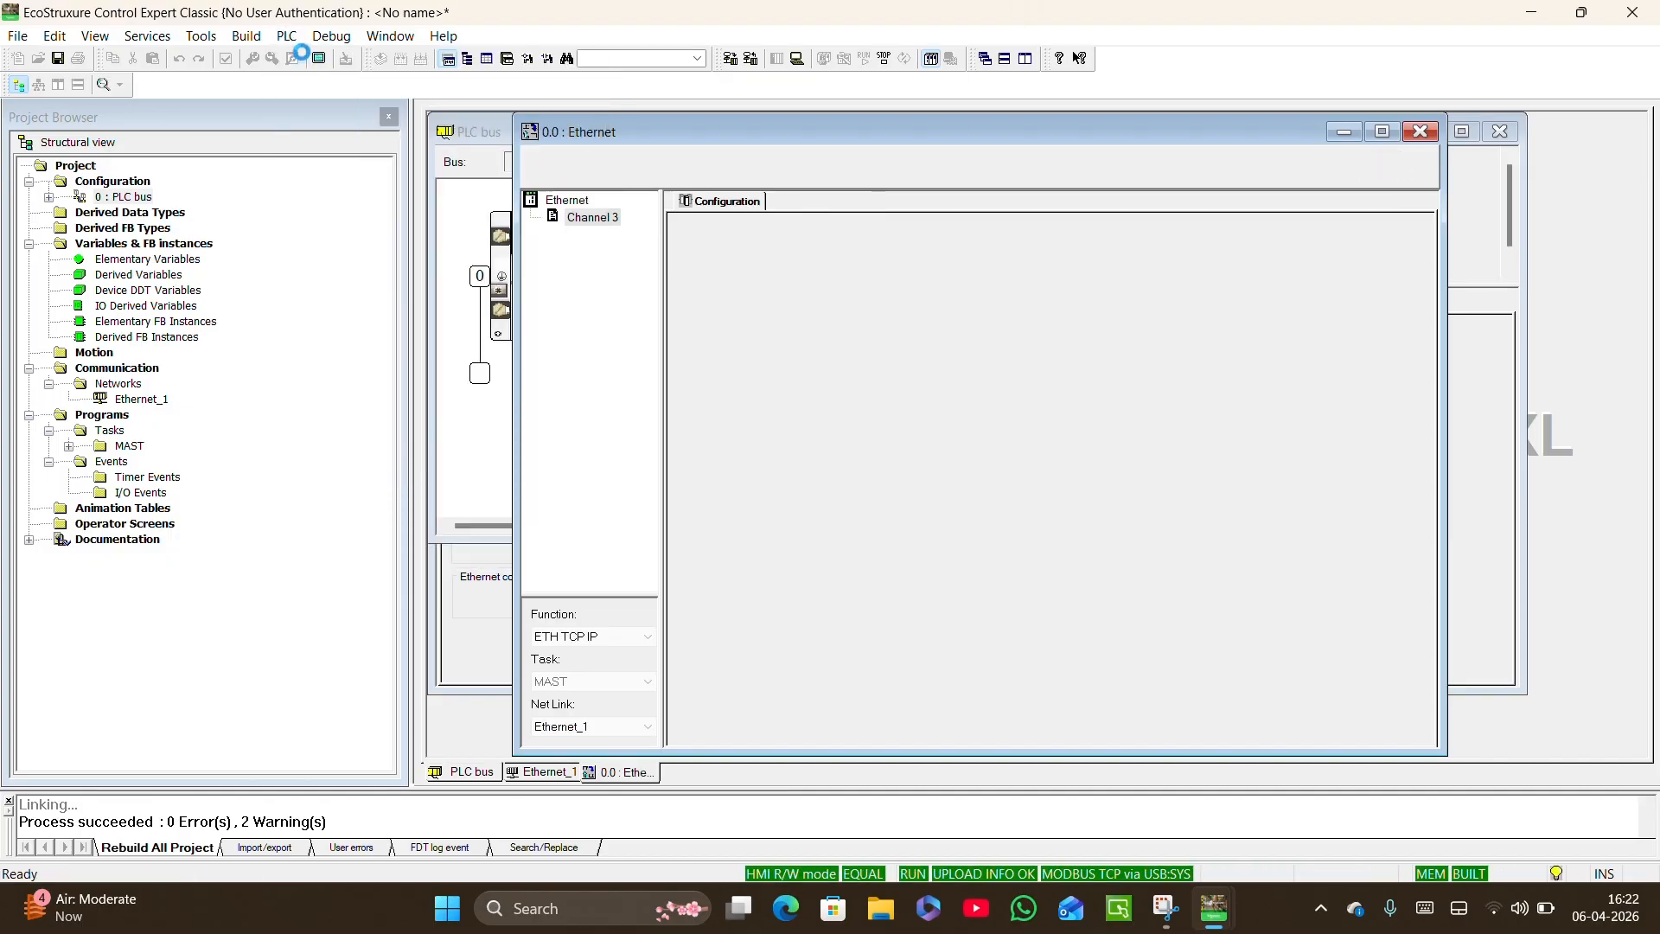
{"action": "left_click", "coordinate": [286, 35]}
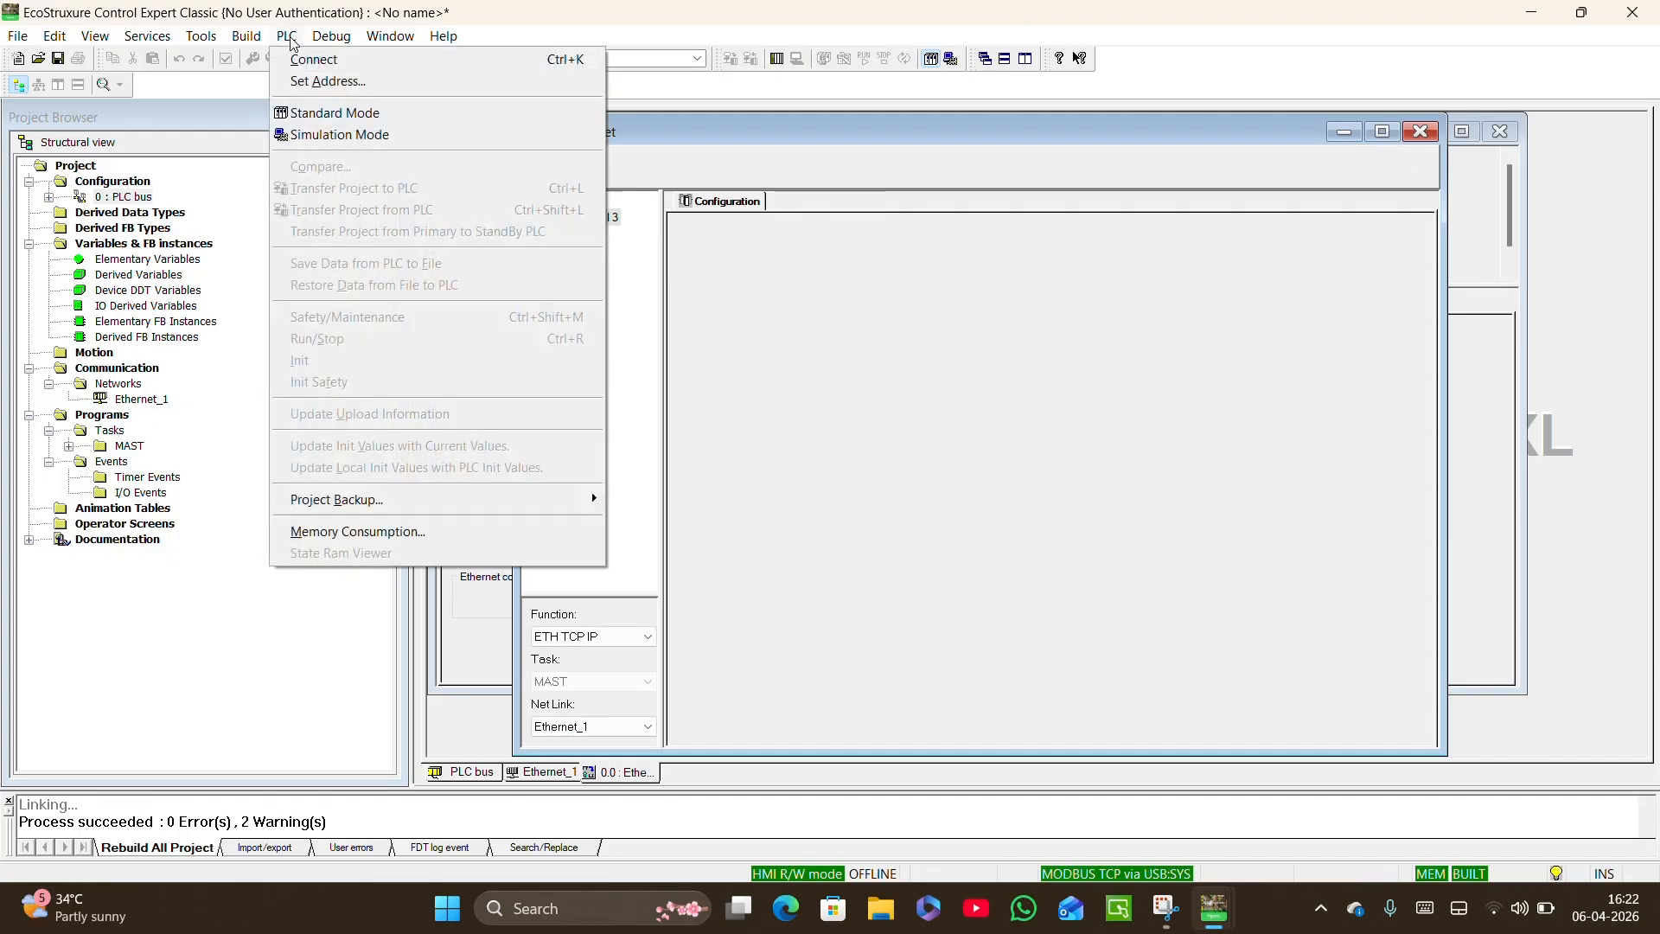
{"action": "left_click", "coordinate": [328, 81]}
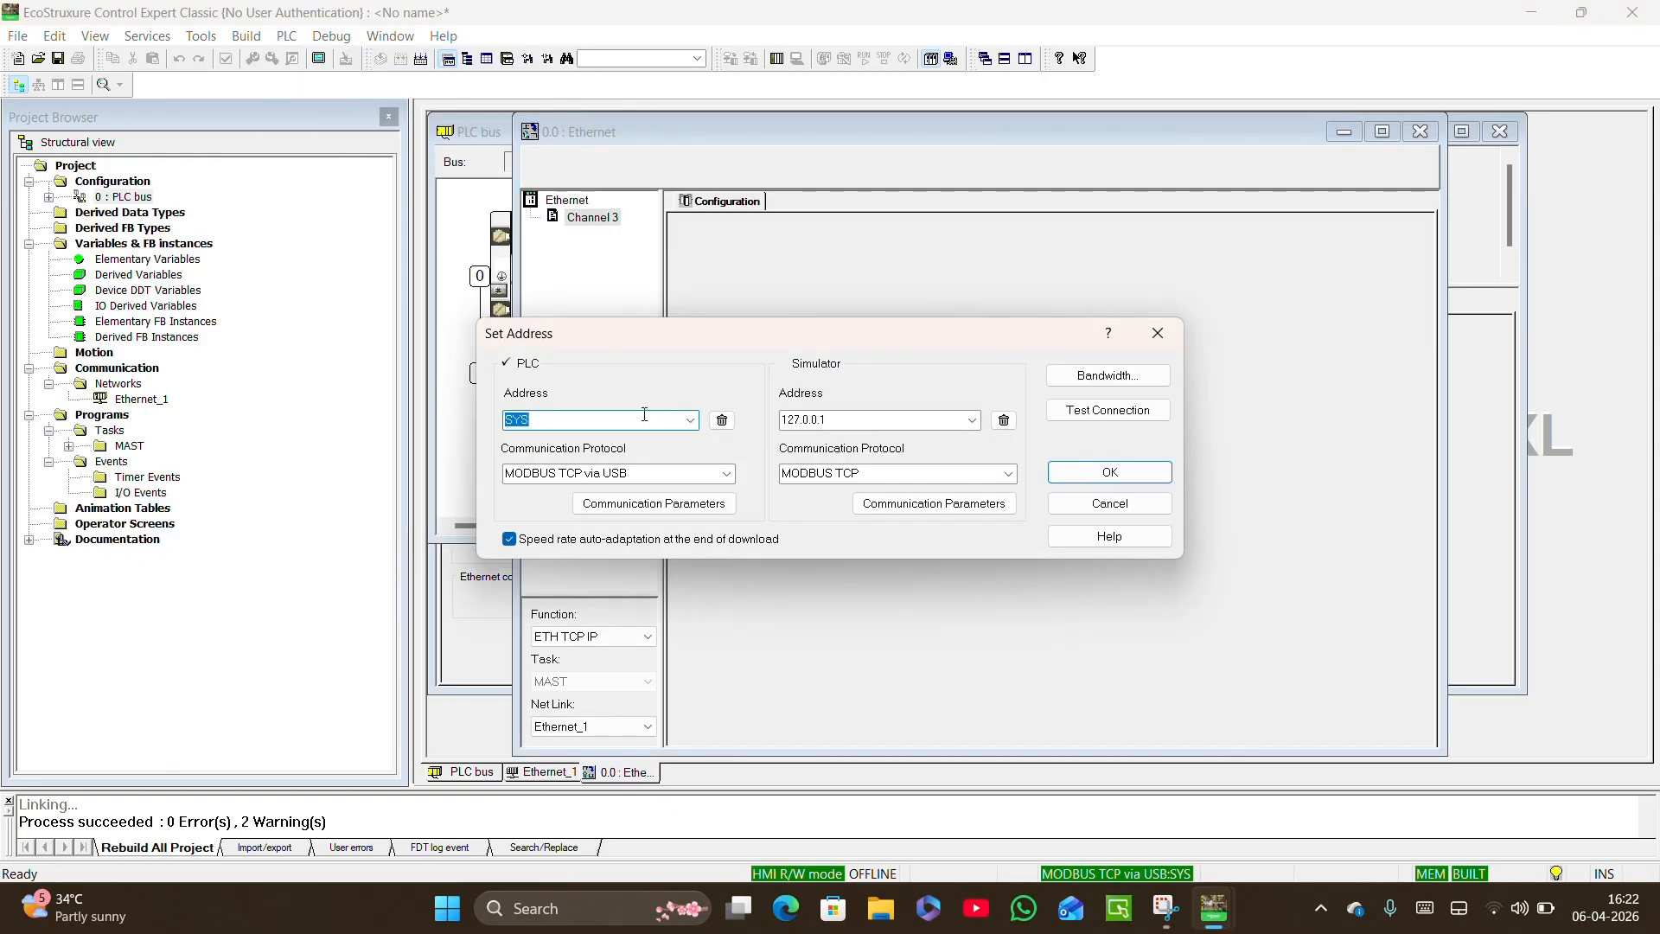
{"action": "left_click", "coordinate": [727, 473]}
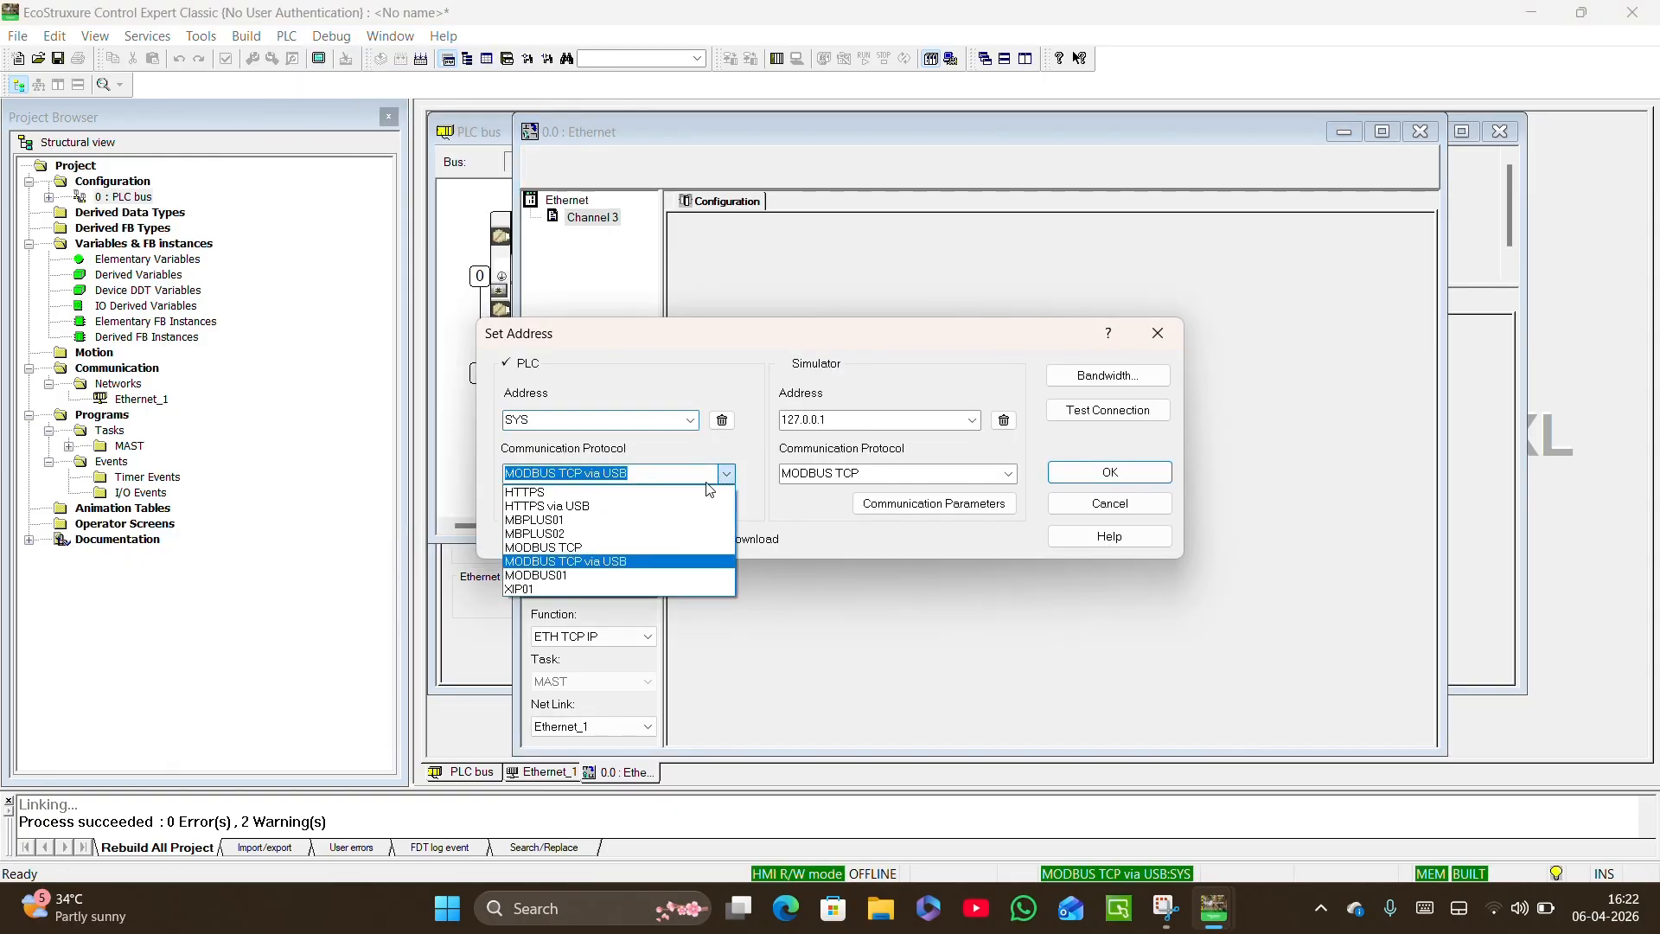
{"action": "left_click", "coordinate": [659, 547]}
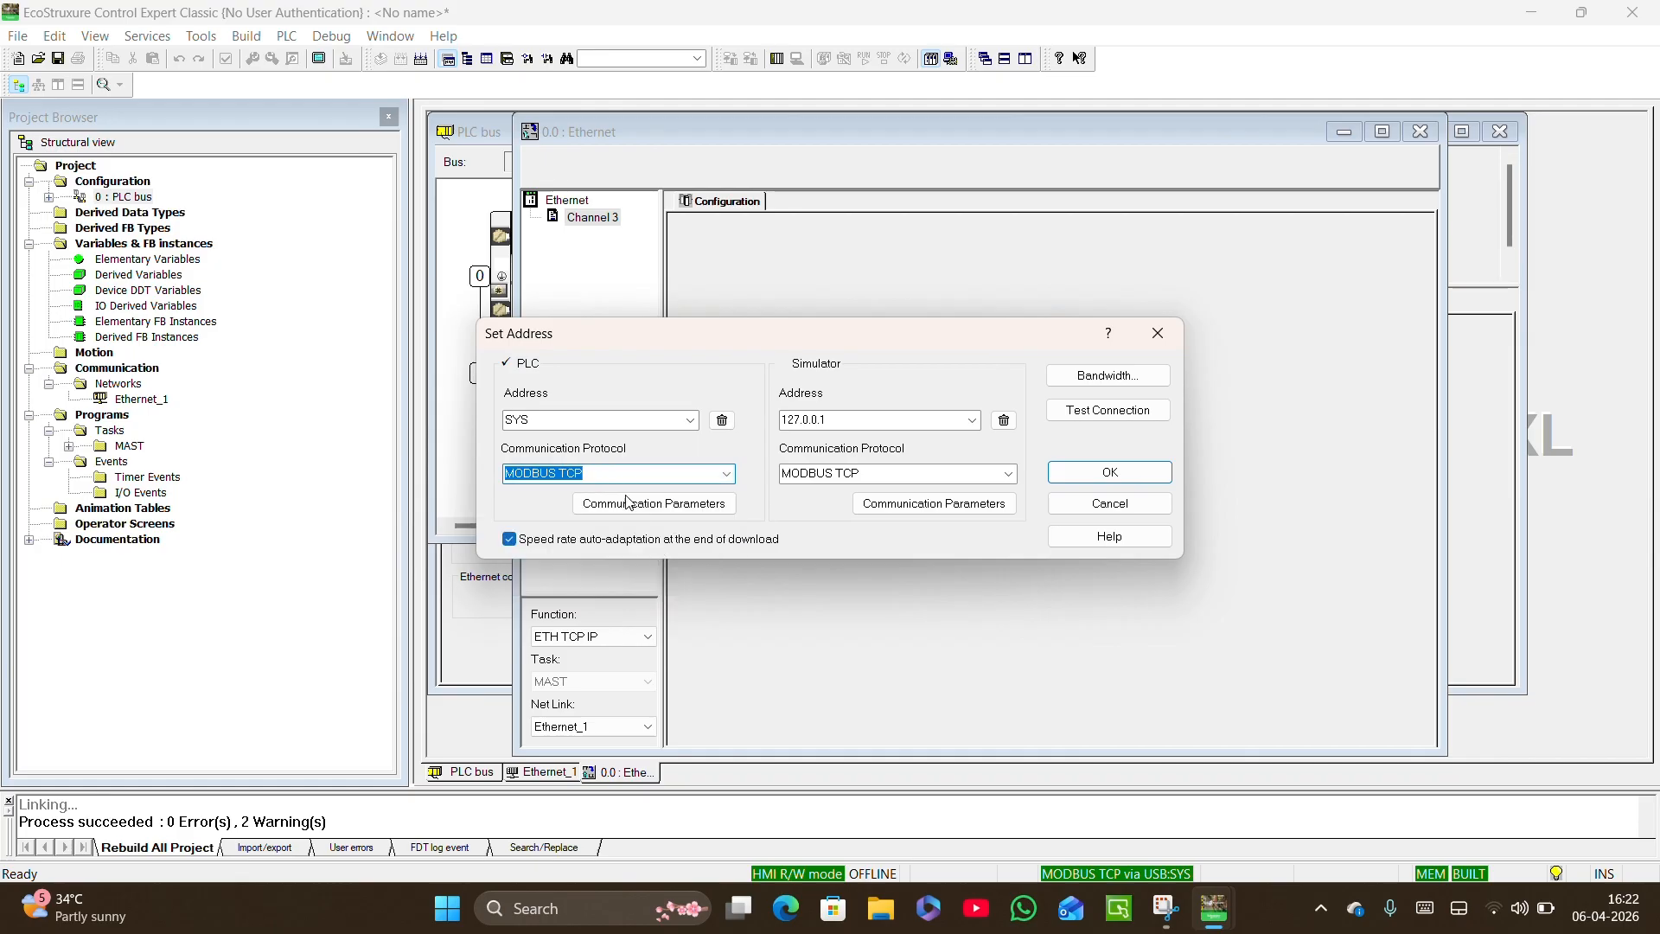
{"action": "left_click", "coordinate": [562, 420]}
{"action": "type", "text": "192"}
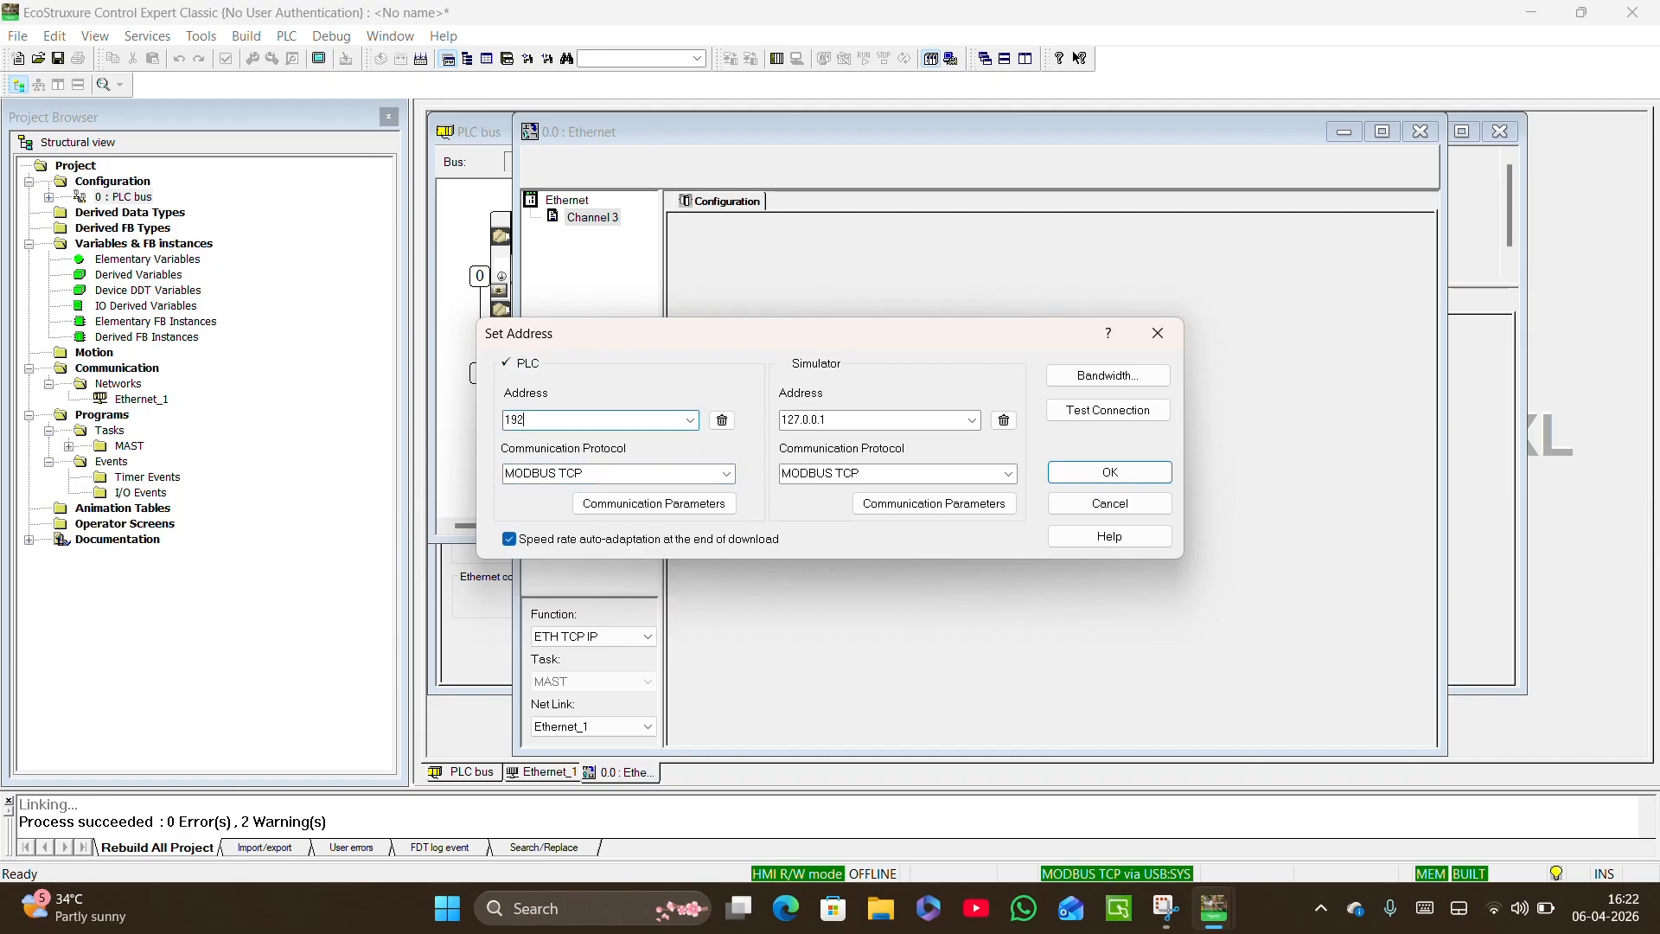
{"action": "type", "text": ".168.0.10"}
{"action": "left_click", "coordinate": [1093, 412]}
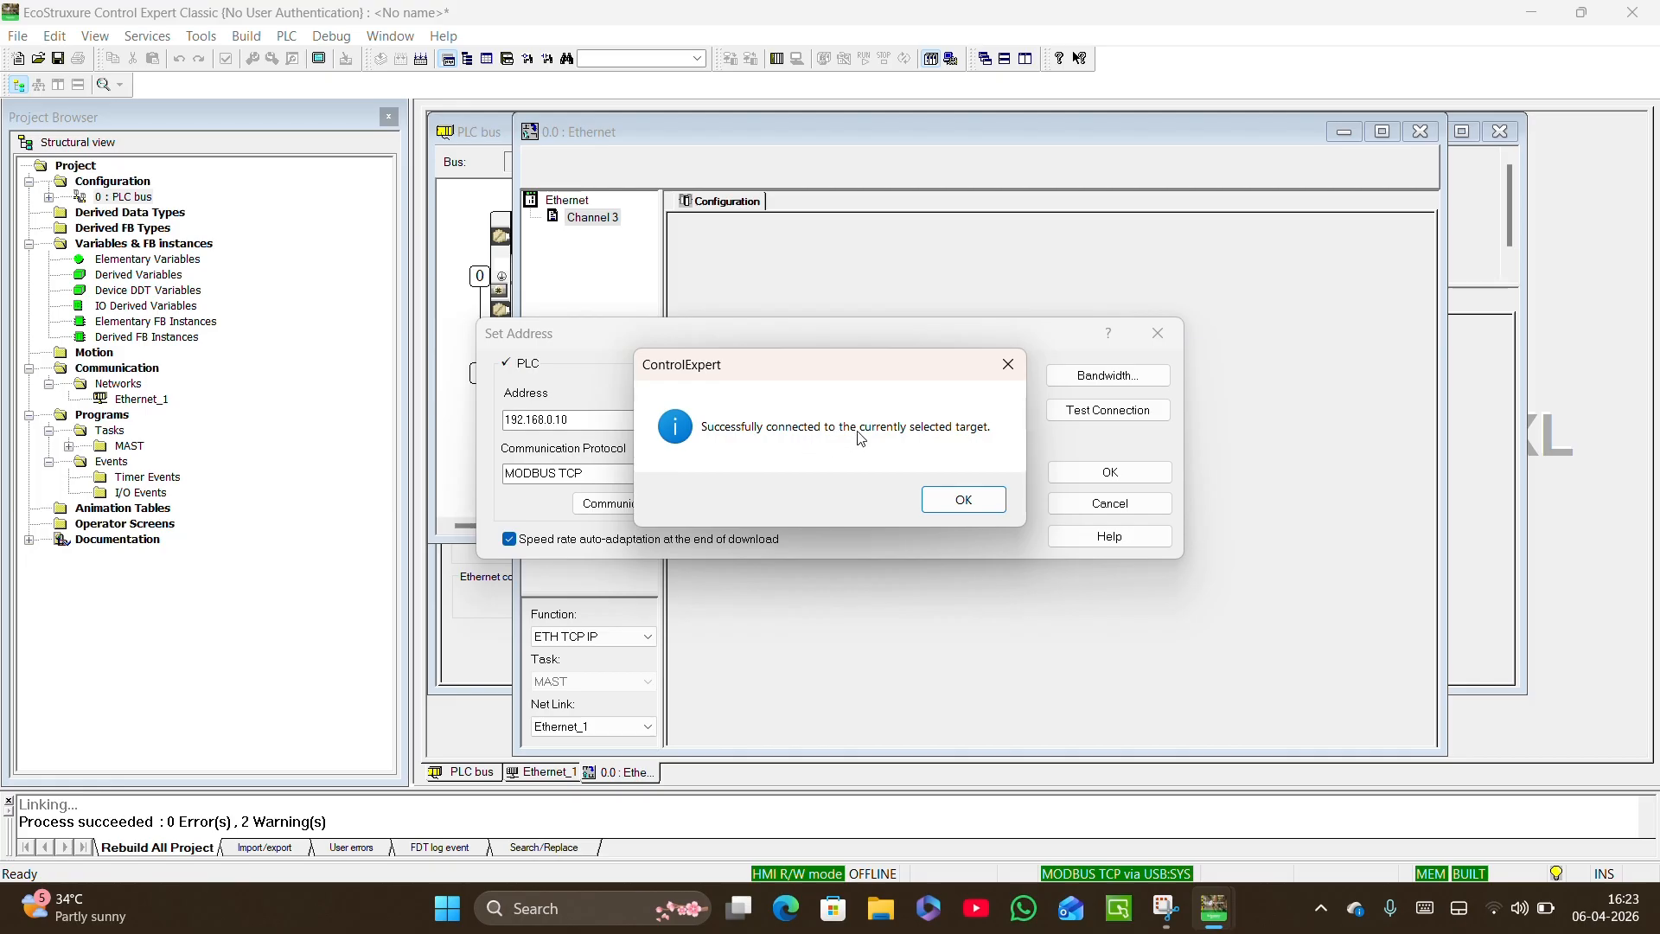
{"action": "left_click", "coordinate": [979, 502]}
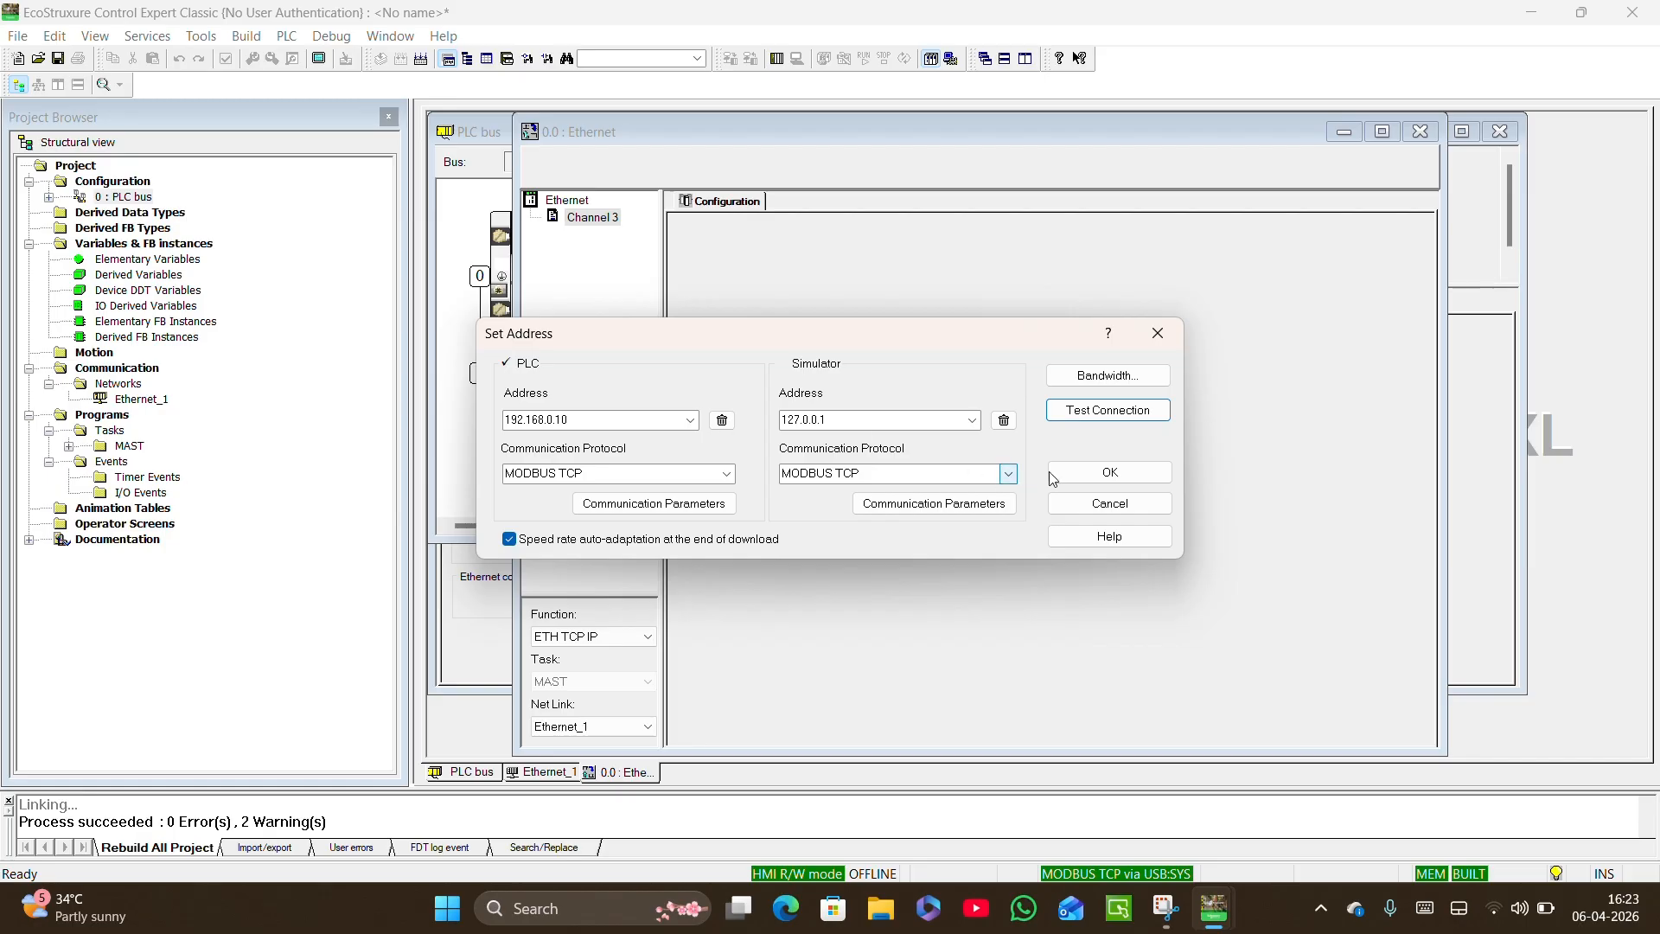
{"action": "left_click", "coordinate": [1108, 474]}
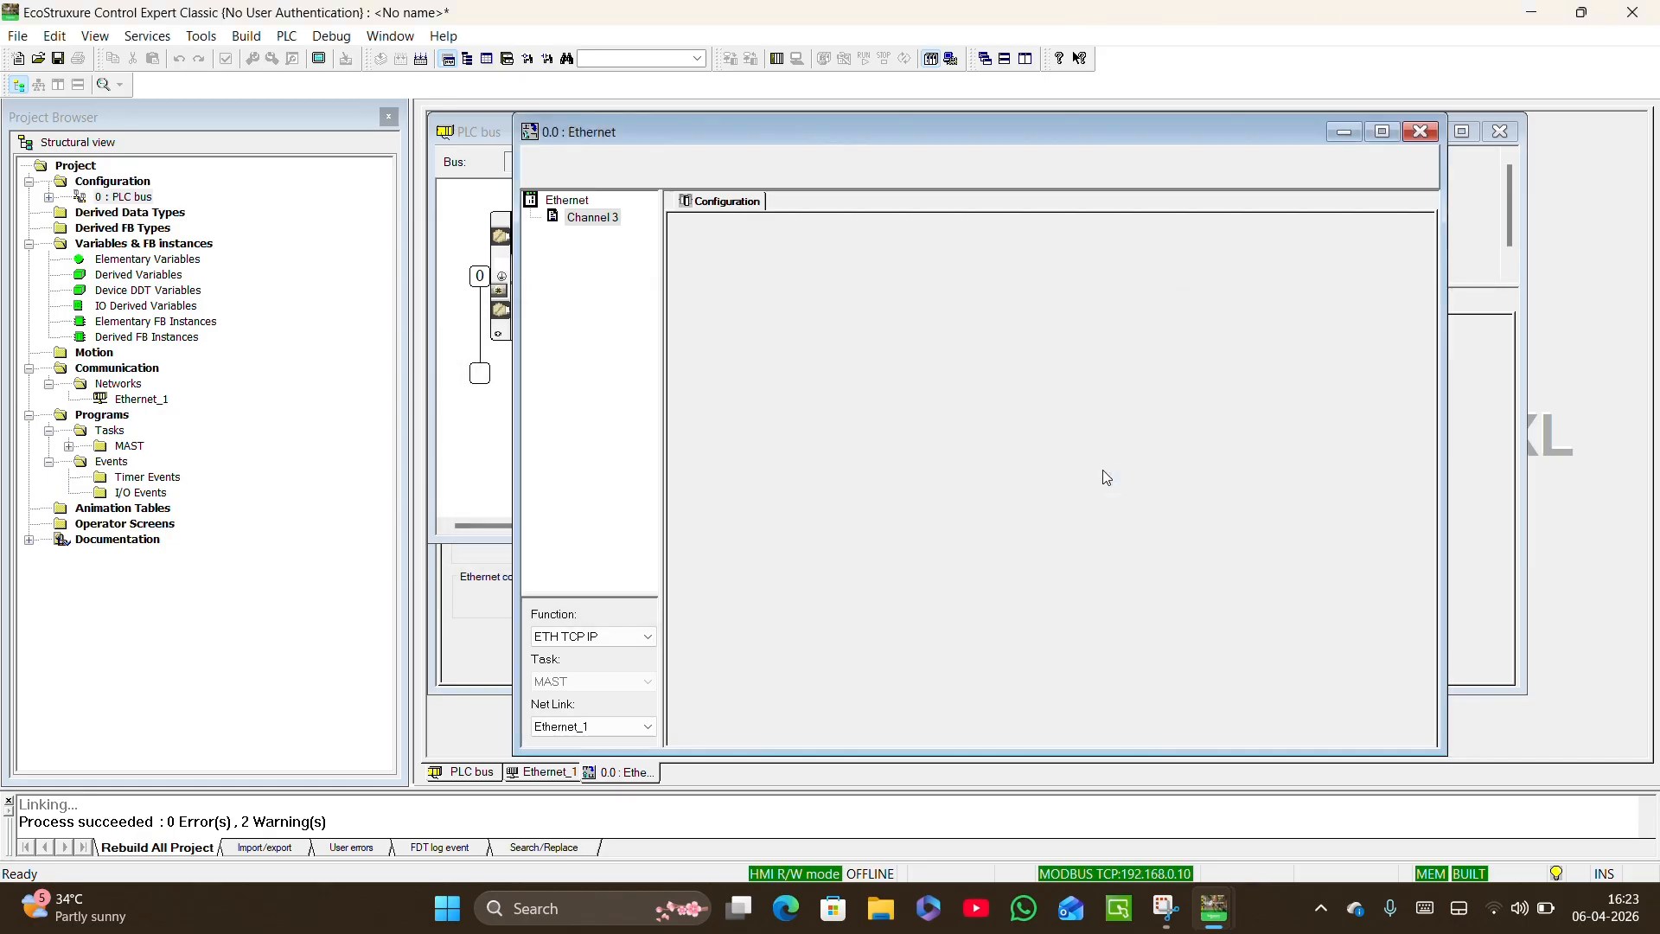
Close the Ethernet port, PLC bus and Ethernet_1 windows.
{"action": "left_click", "coordinate": [1420, 131]}
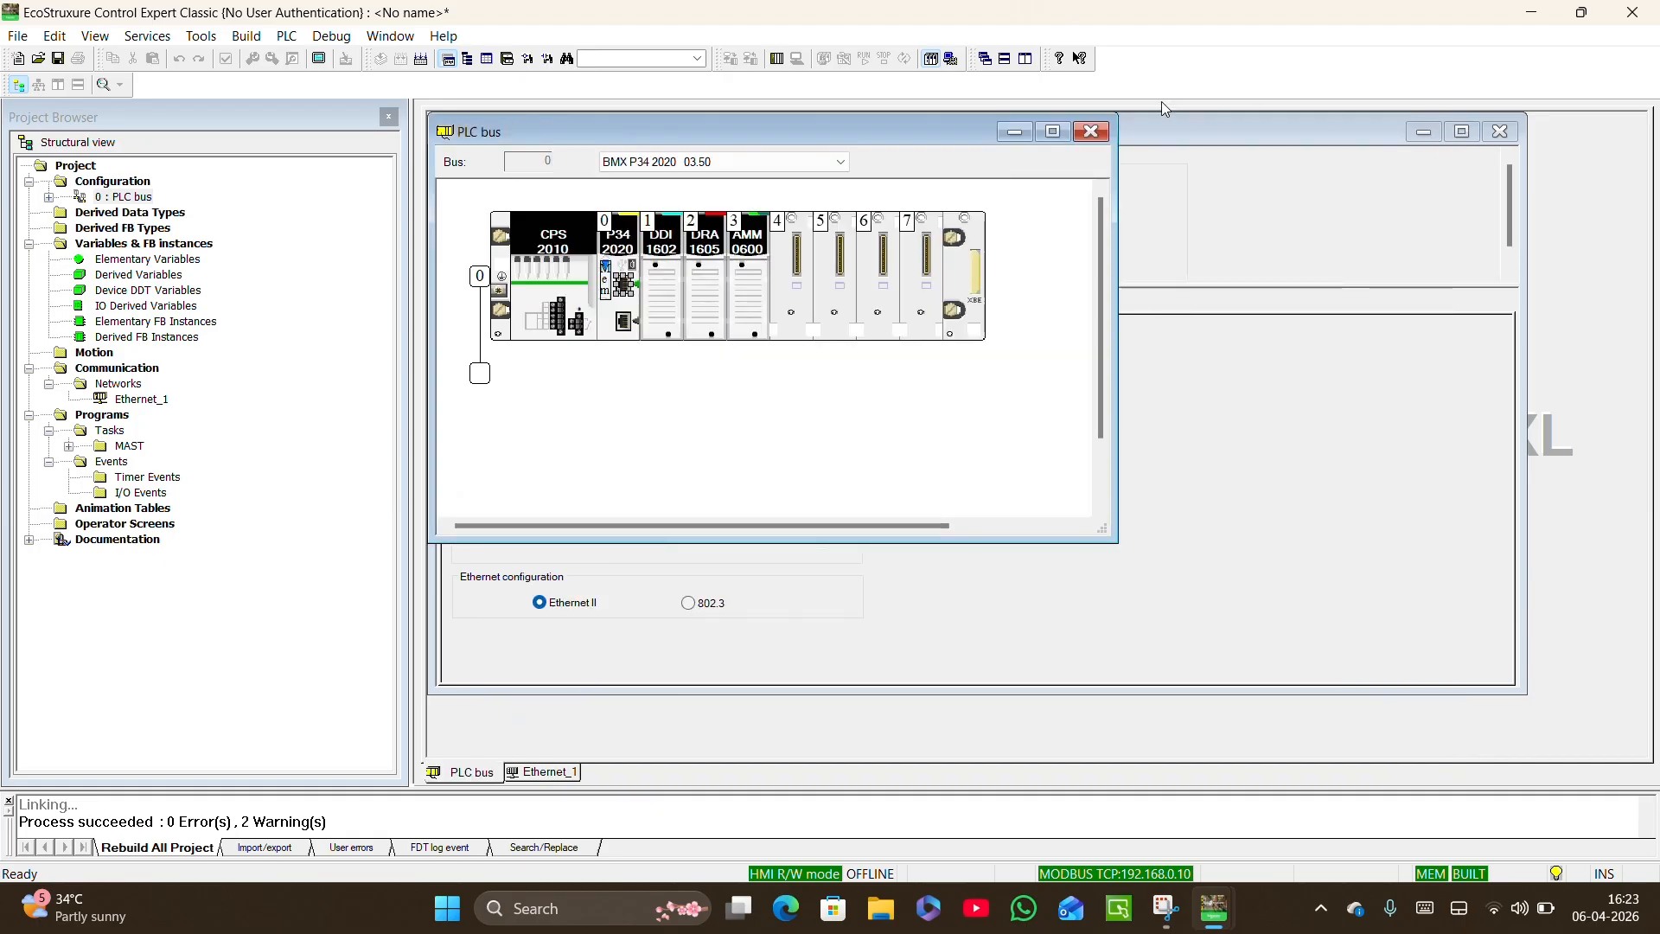
{"action": "left_click", "coordinate": [1099, 135]}
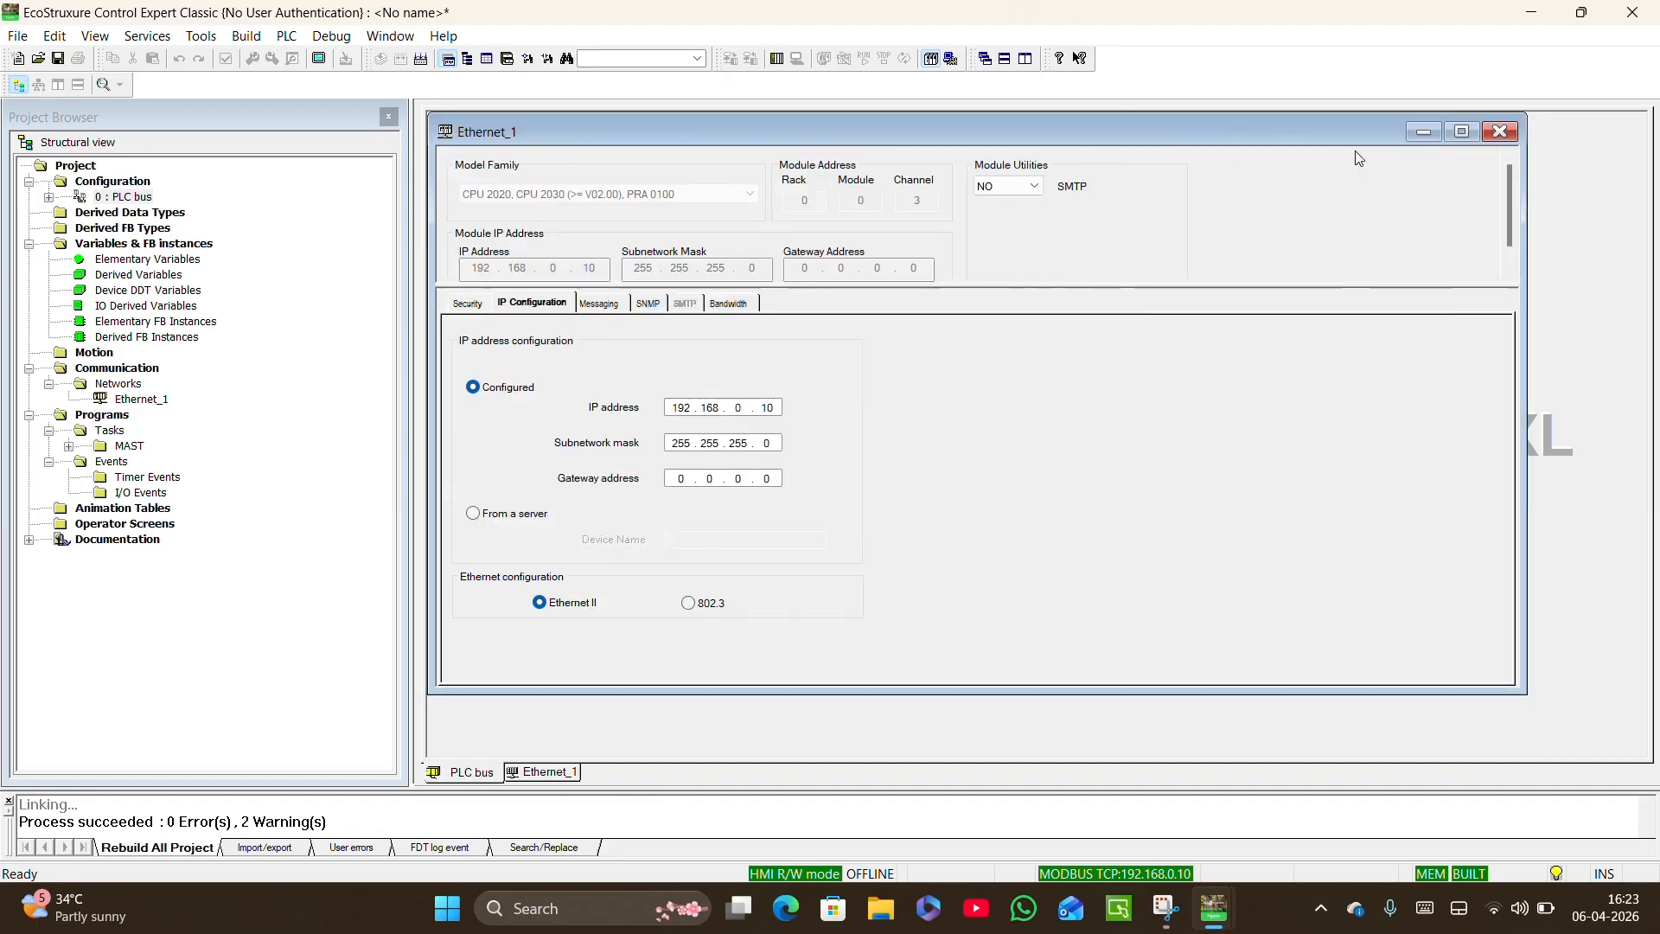
{"action": "left_click", "coordinate": [1501, 132]}
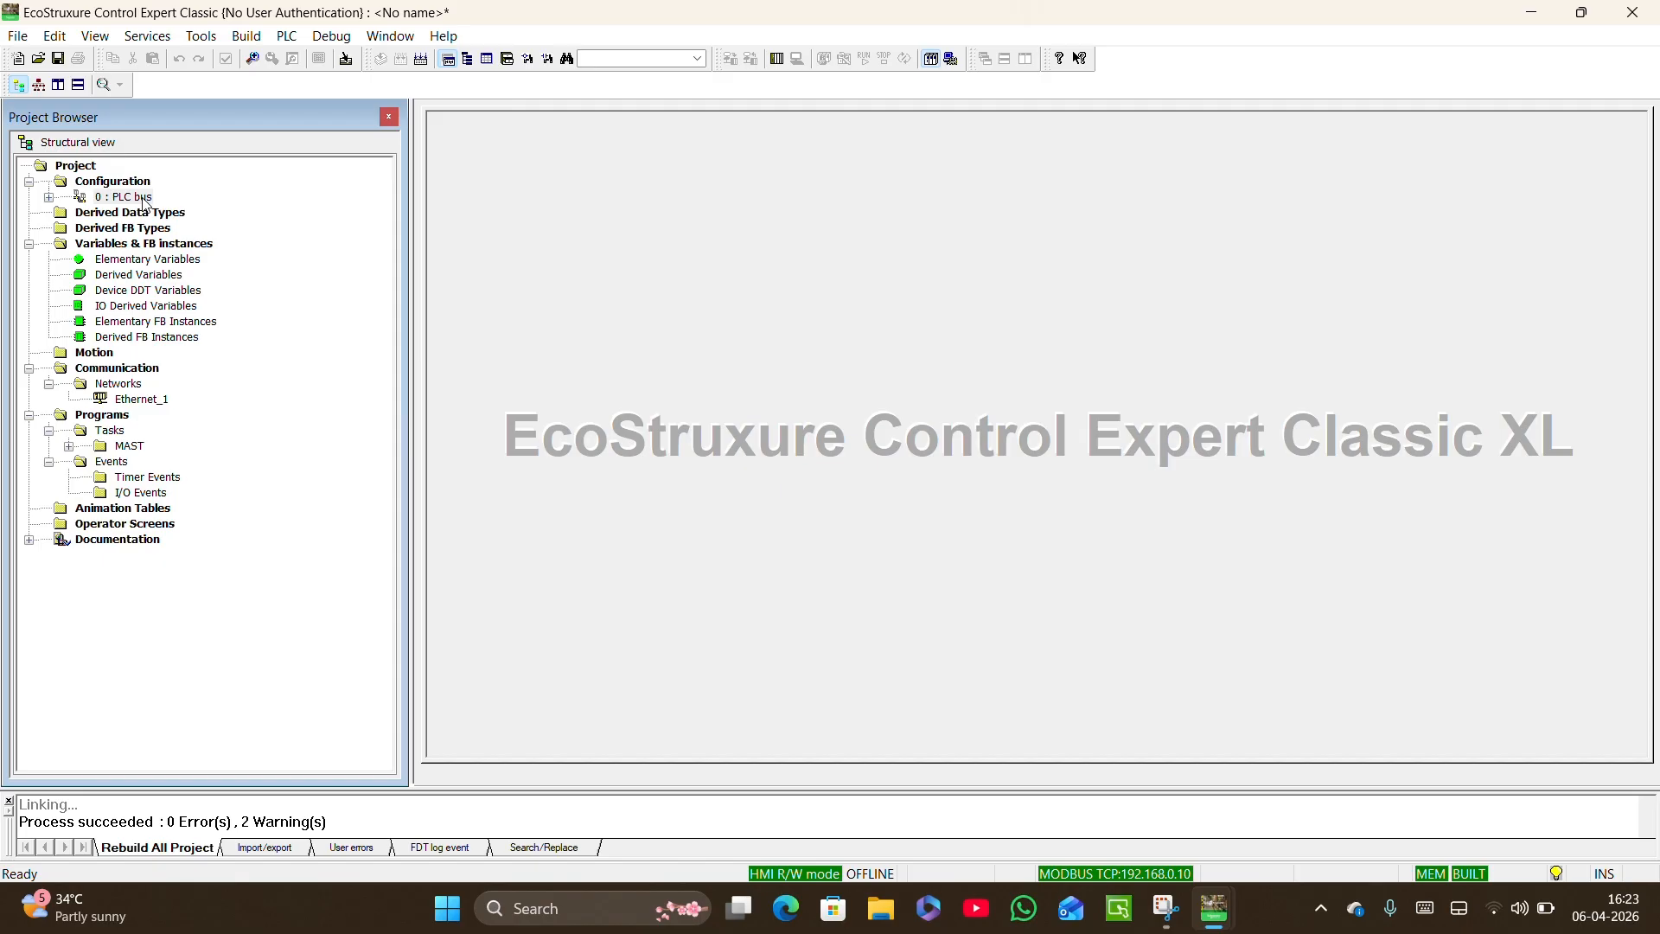
Open the DDI 1602 input module from the PLC bus and list its %I implicit objects in the I/O objects grid.
{"action": "double_click", "coordinate": [120, 198]}
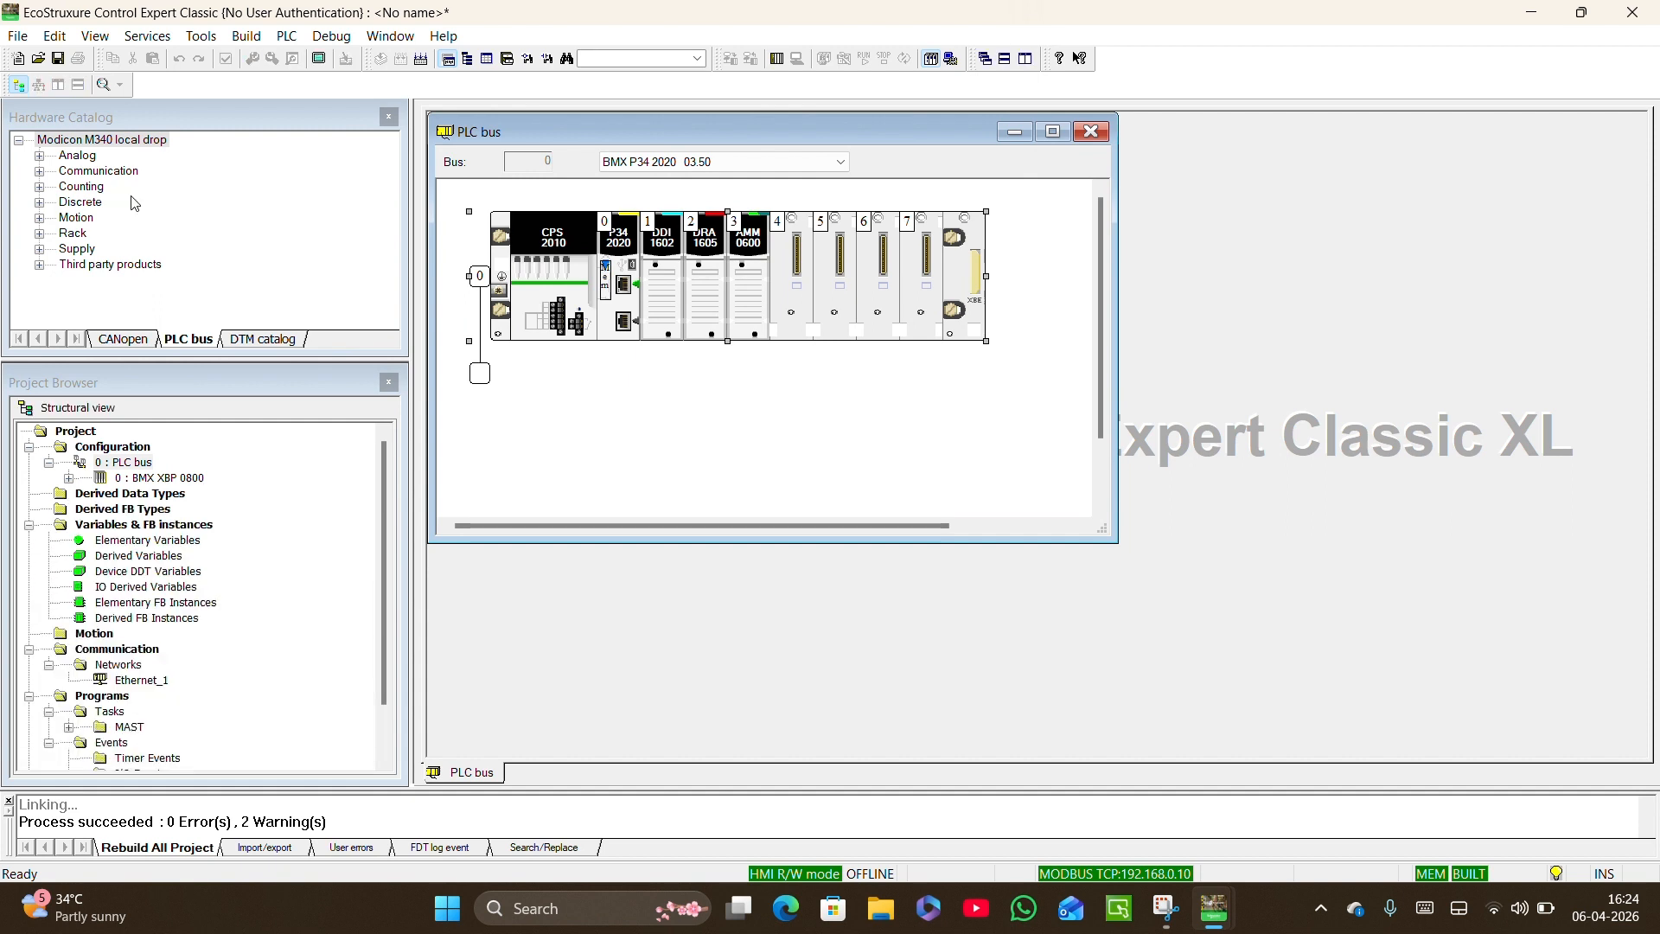
{"action": "left_click", "coordinate": [666, 250]}
{"action": "double_click", "coordinate": [663, 244]}
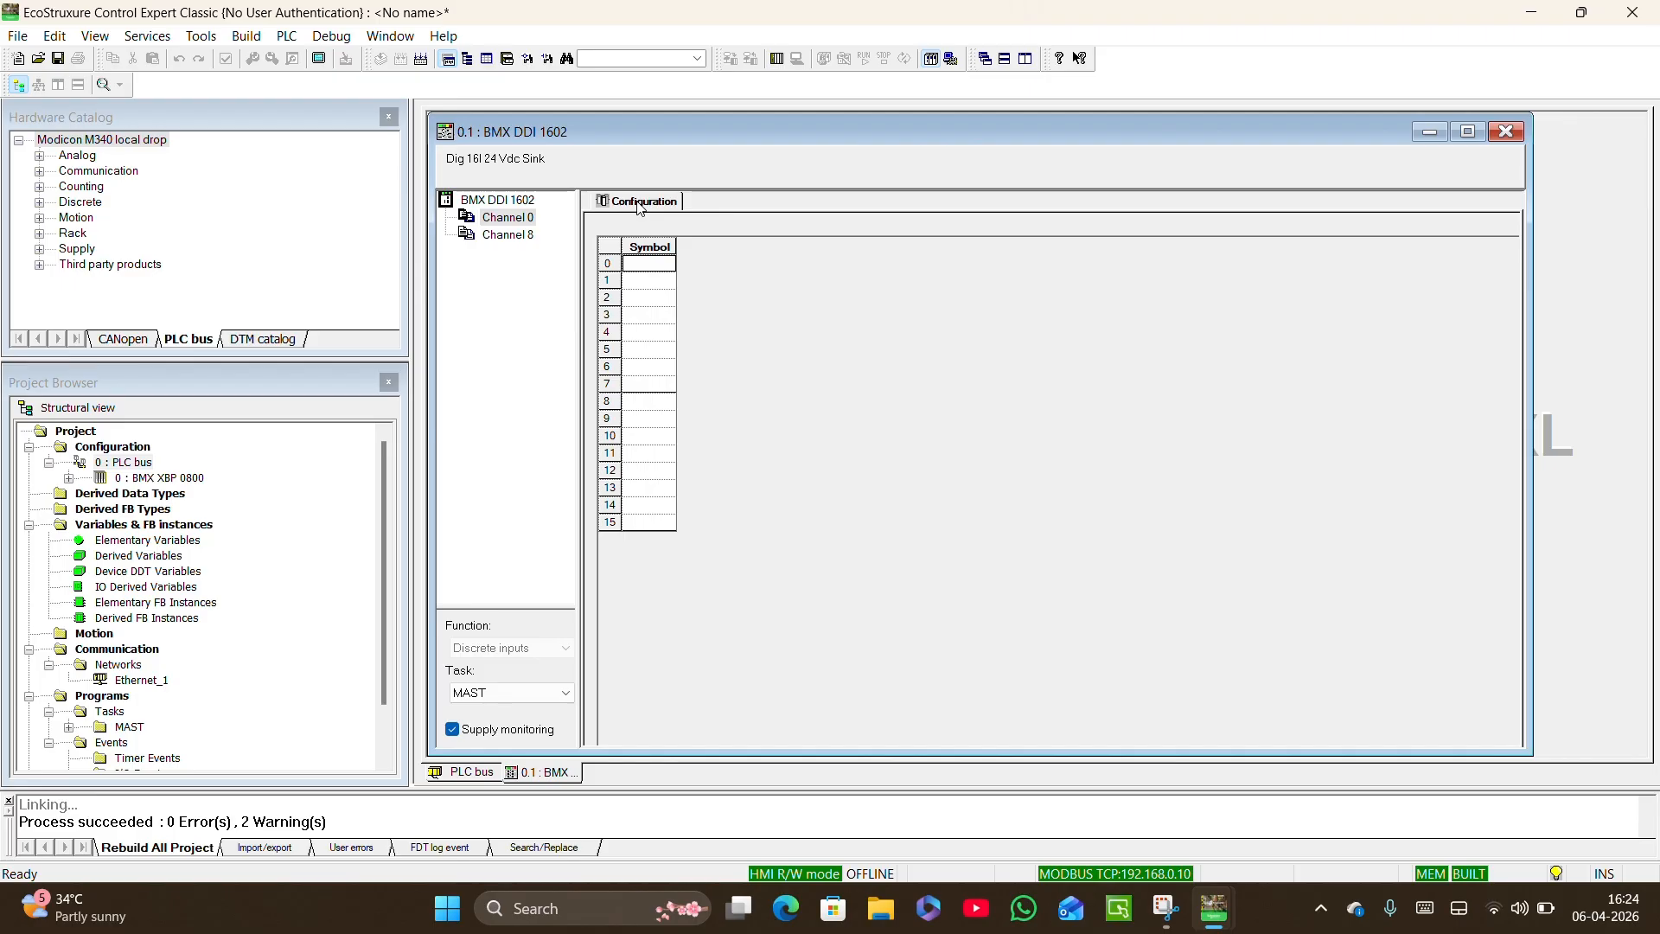
{"action": "left_click", "coordinate": [508, 198]}
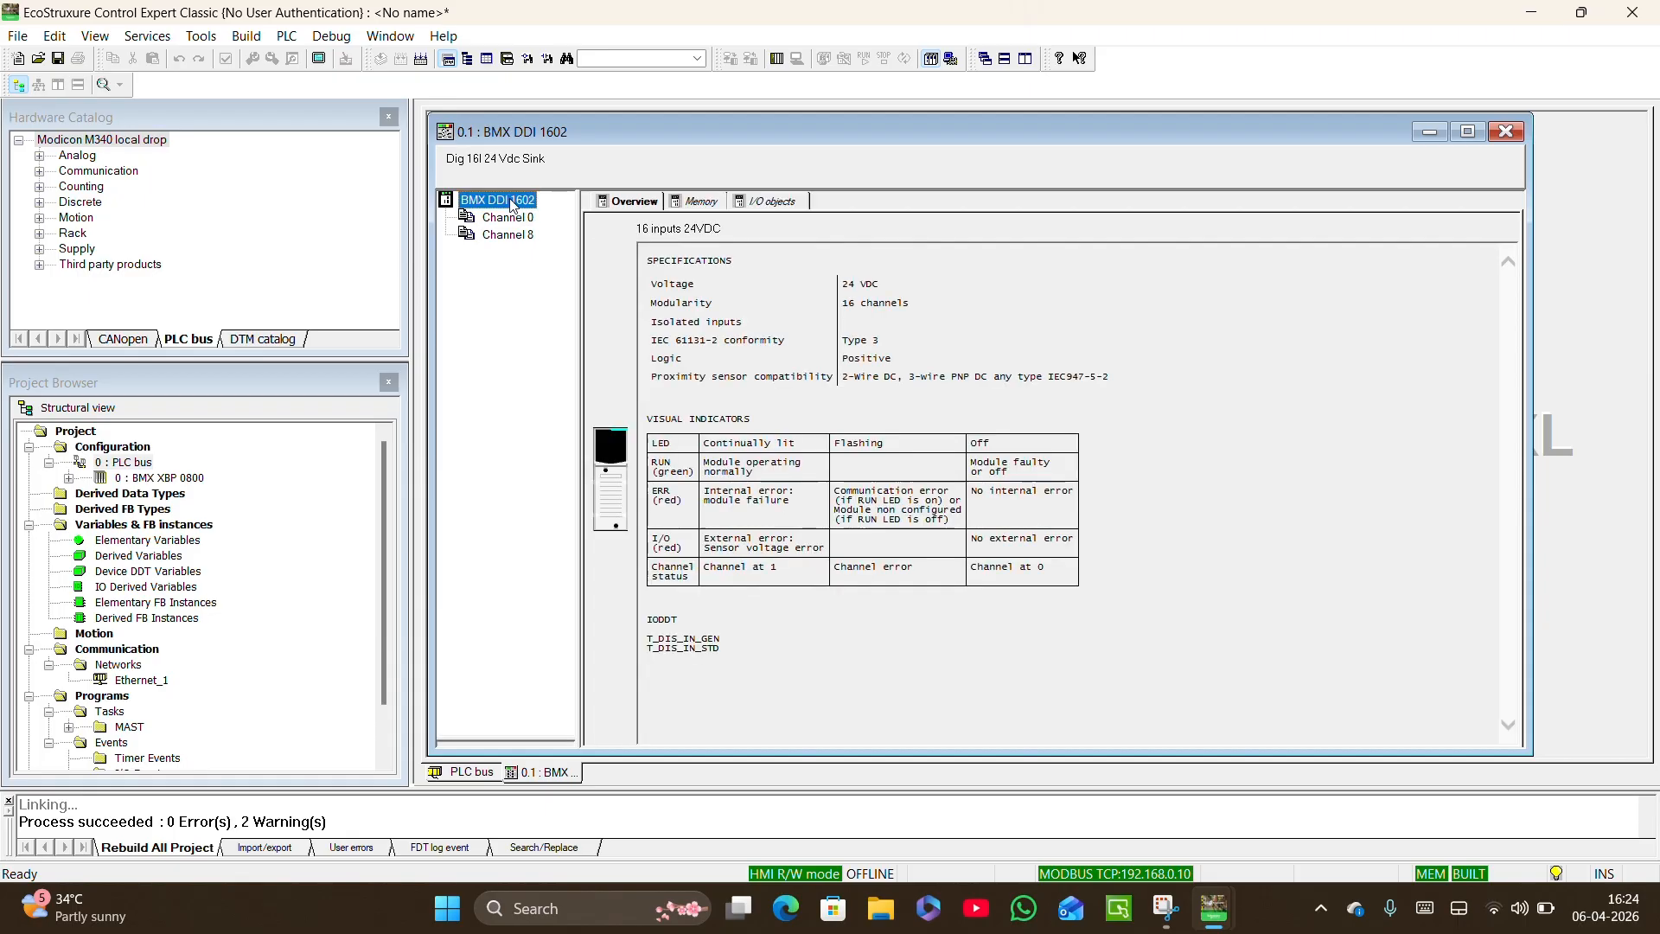
{"action": "left_click", "coordinate": [759, 201]}
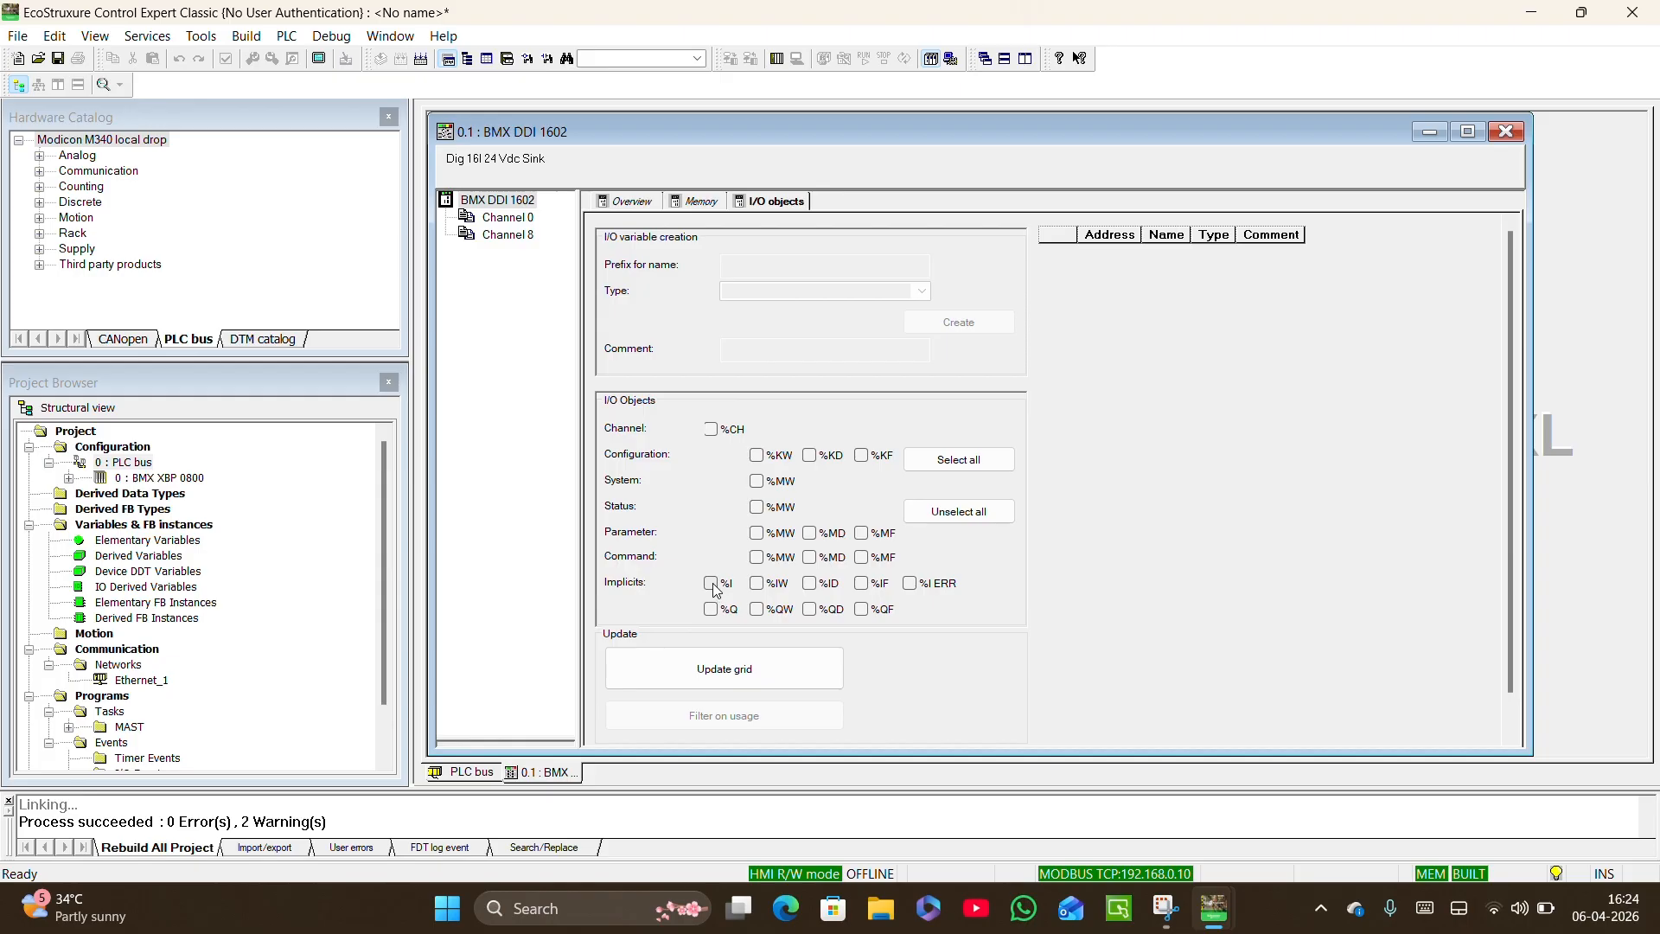
{"action": "left_click", "coordinate": [722, 672]}
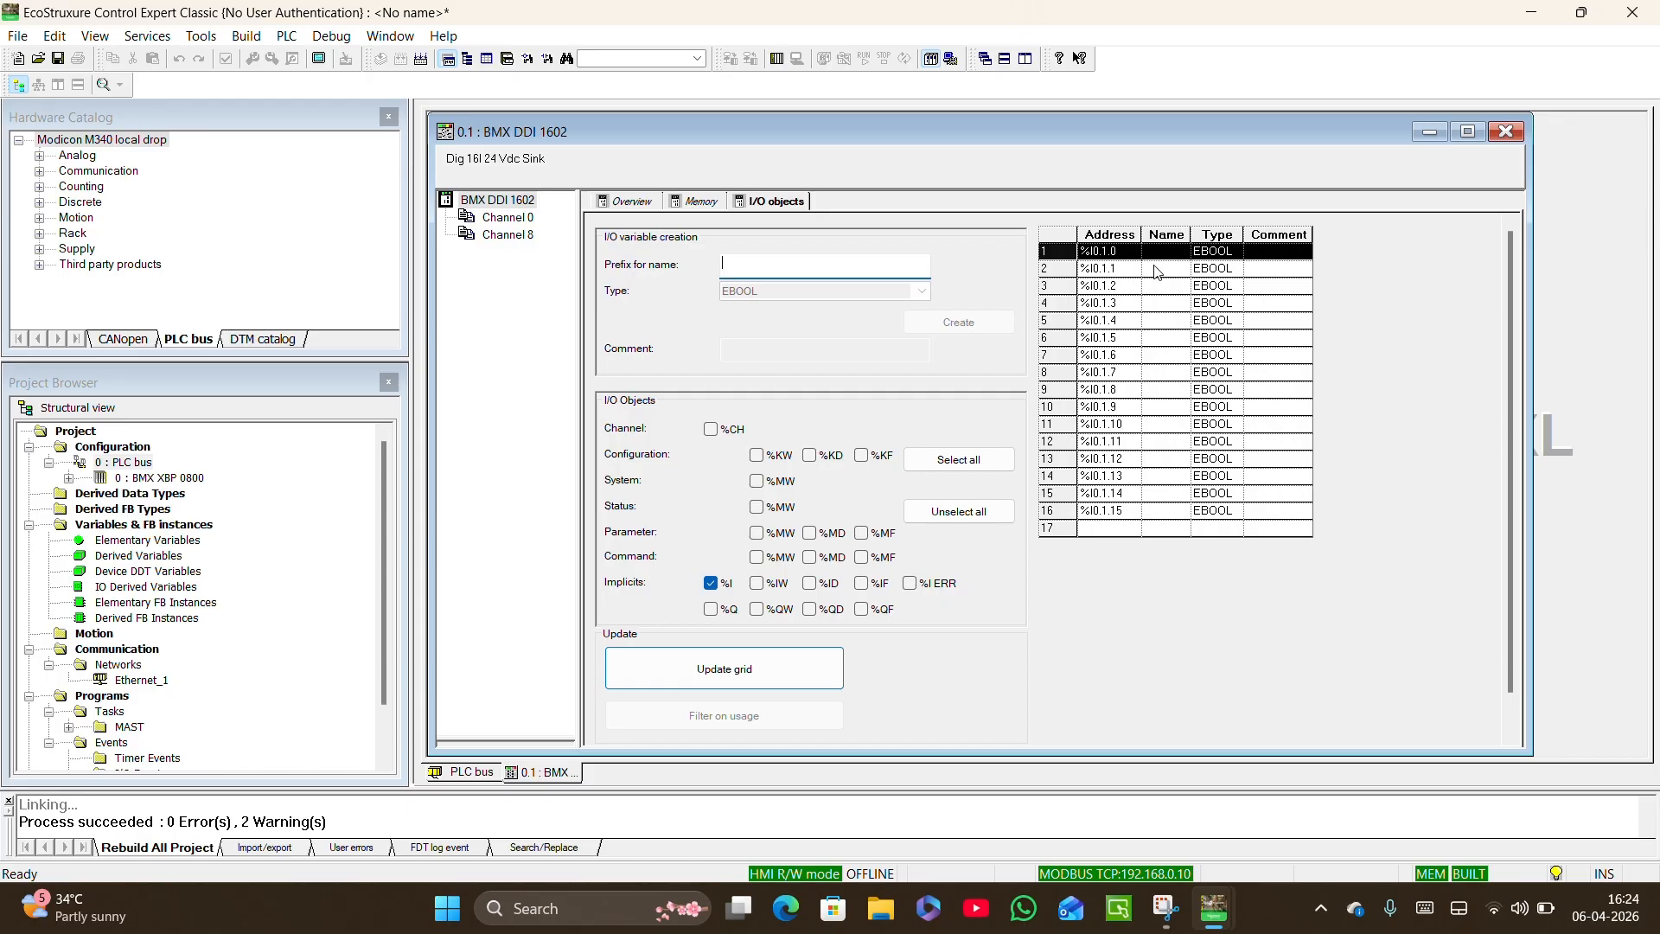
Create the variables PB1 at %I0.1.0 and PB2 at %I0.1.1, confirm the modification and close the input module.
{"action": "left_click", "coordinate": [1124, 292]}
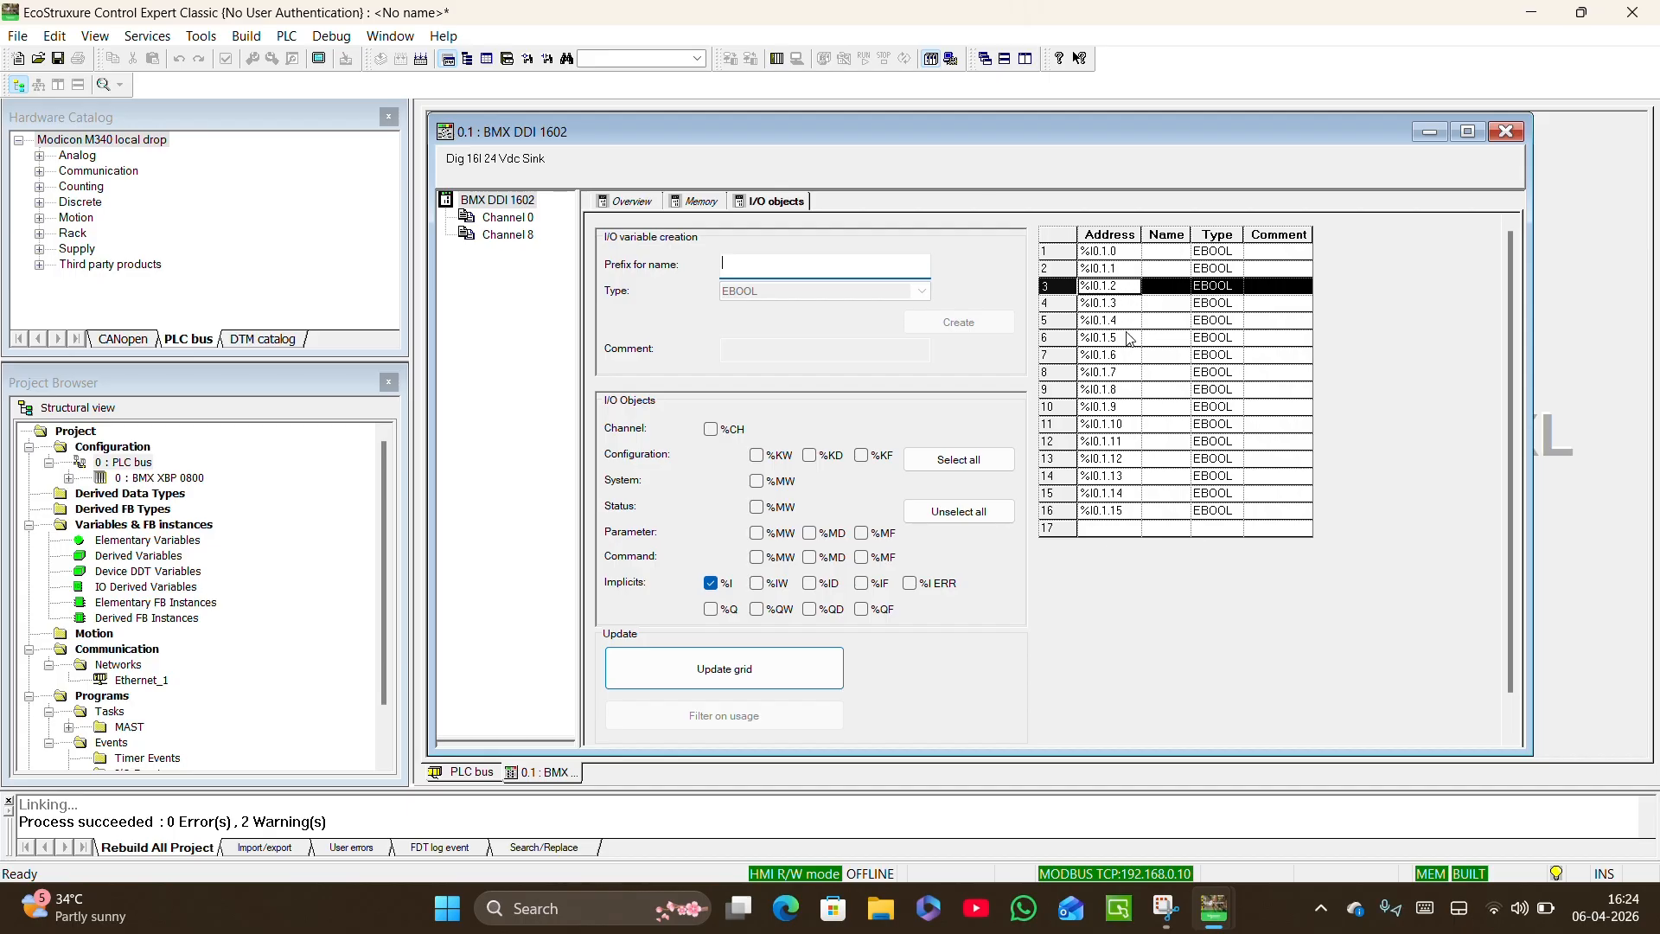
{"action": "left_click", "coordinate": [1165, 253]}
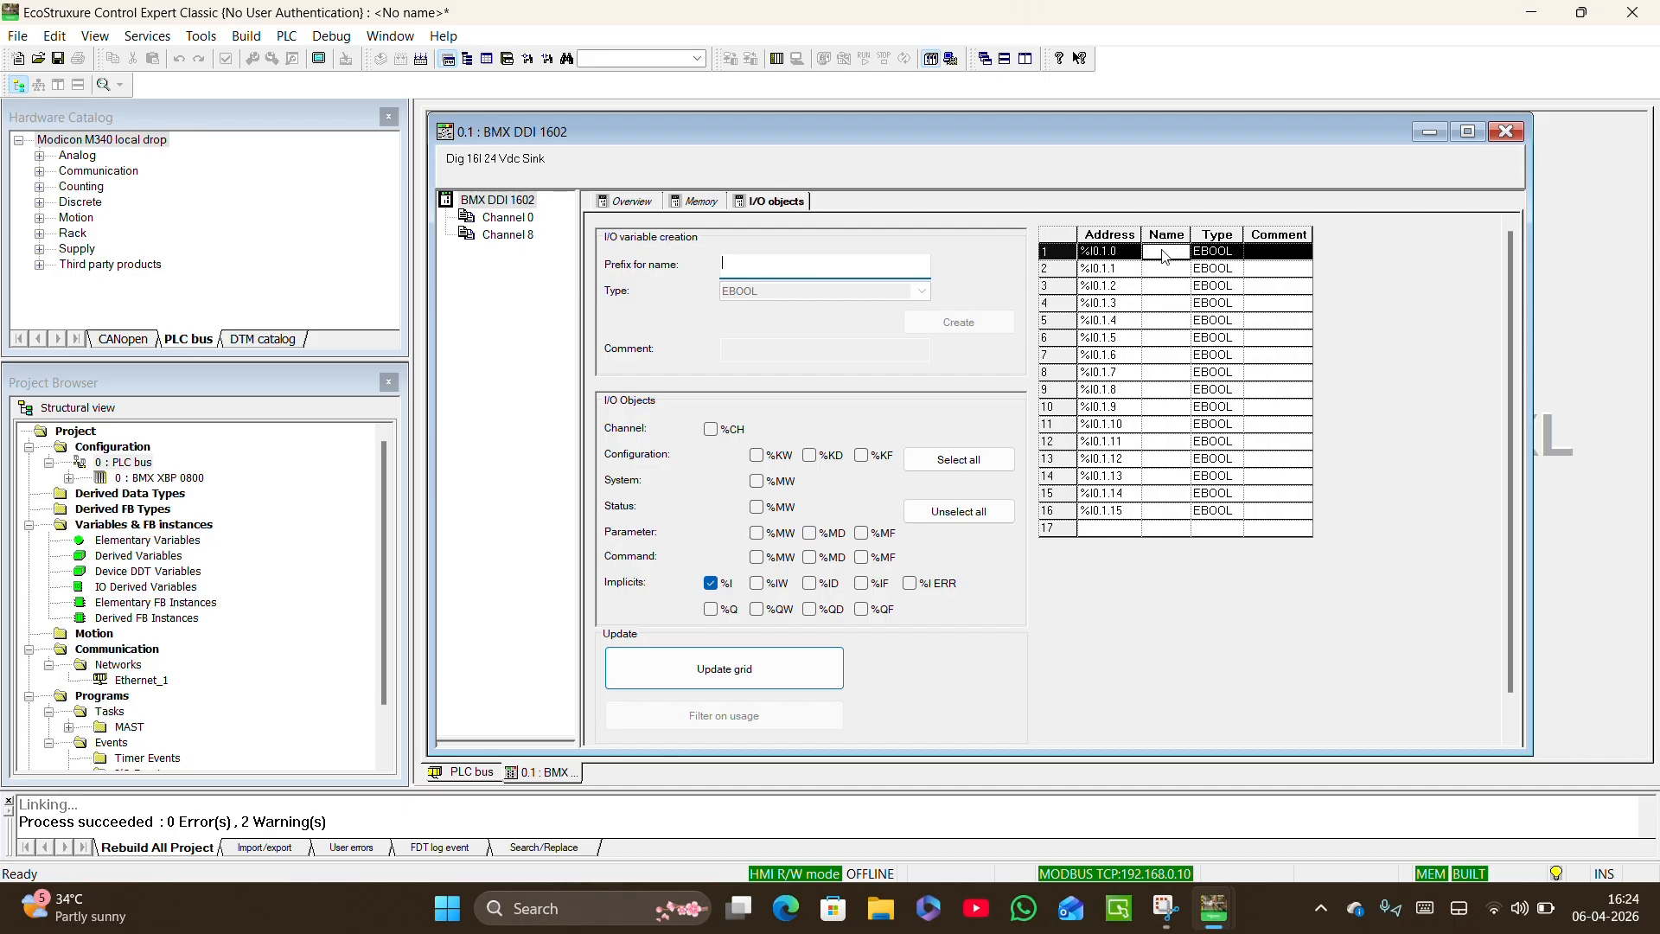
{"action": "key", "text": "Caps_Lock"}
{"action": "type", "text": "PB"}
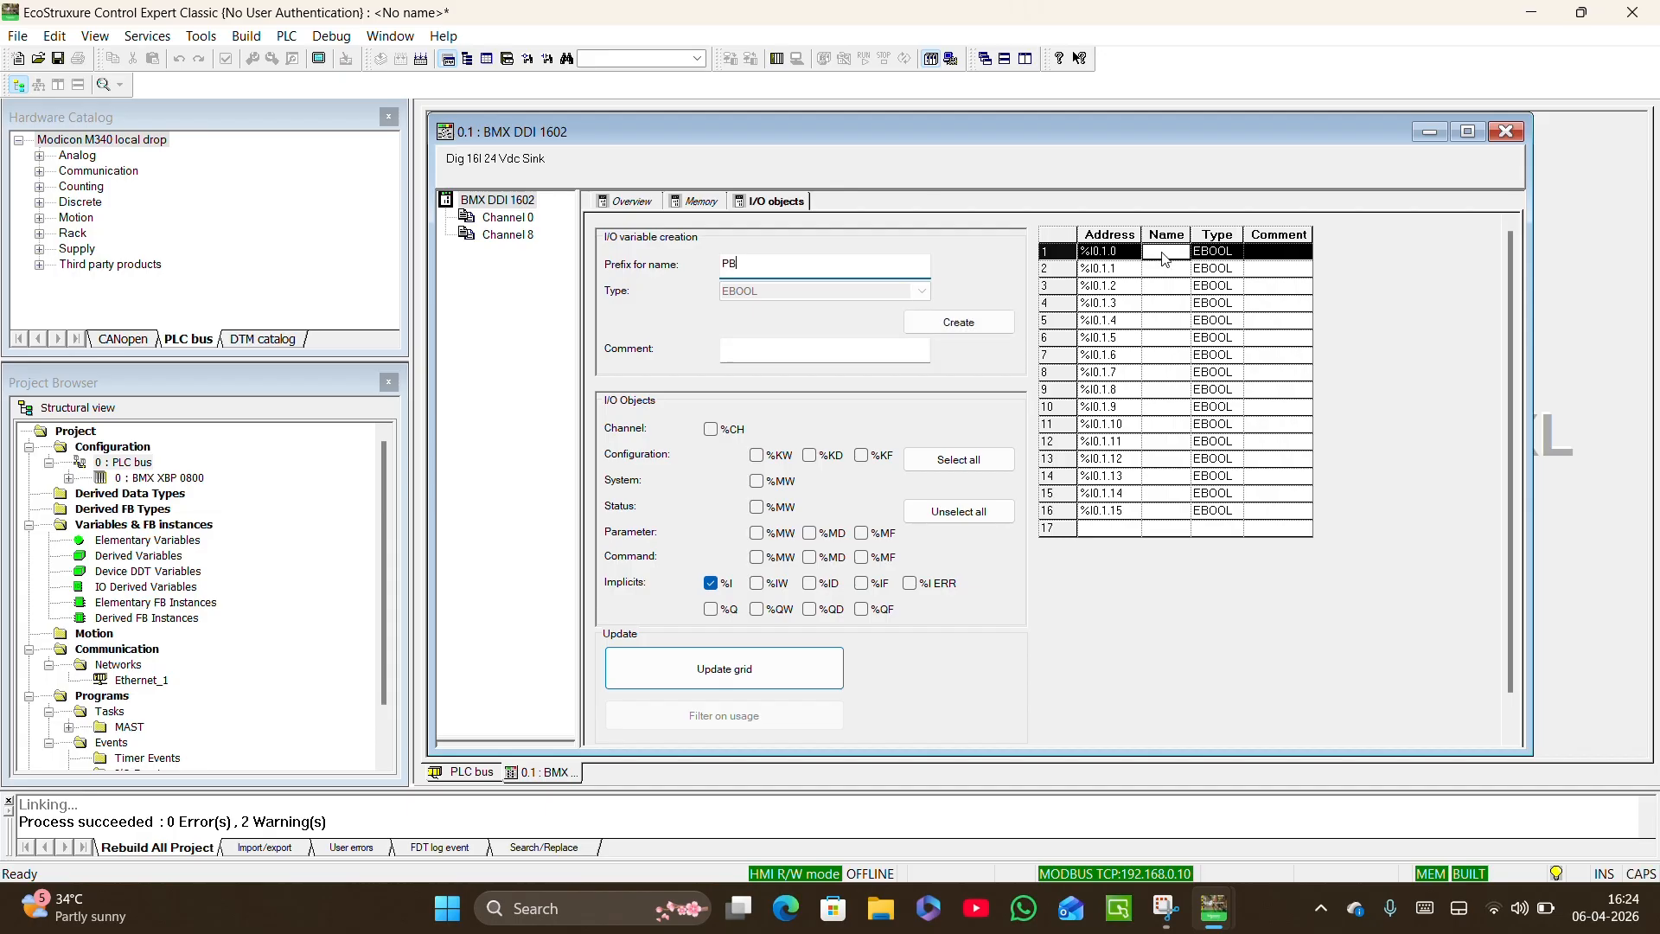
{"action": "type", "text": "1"}
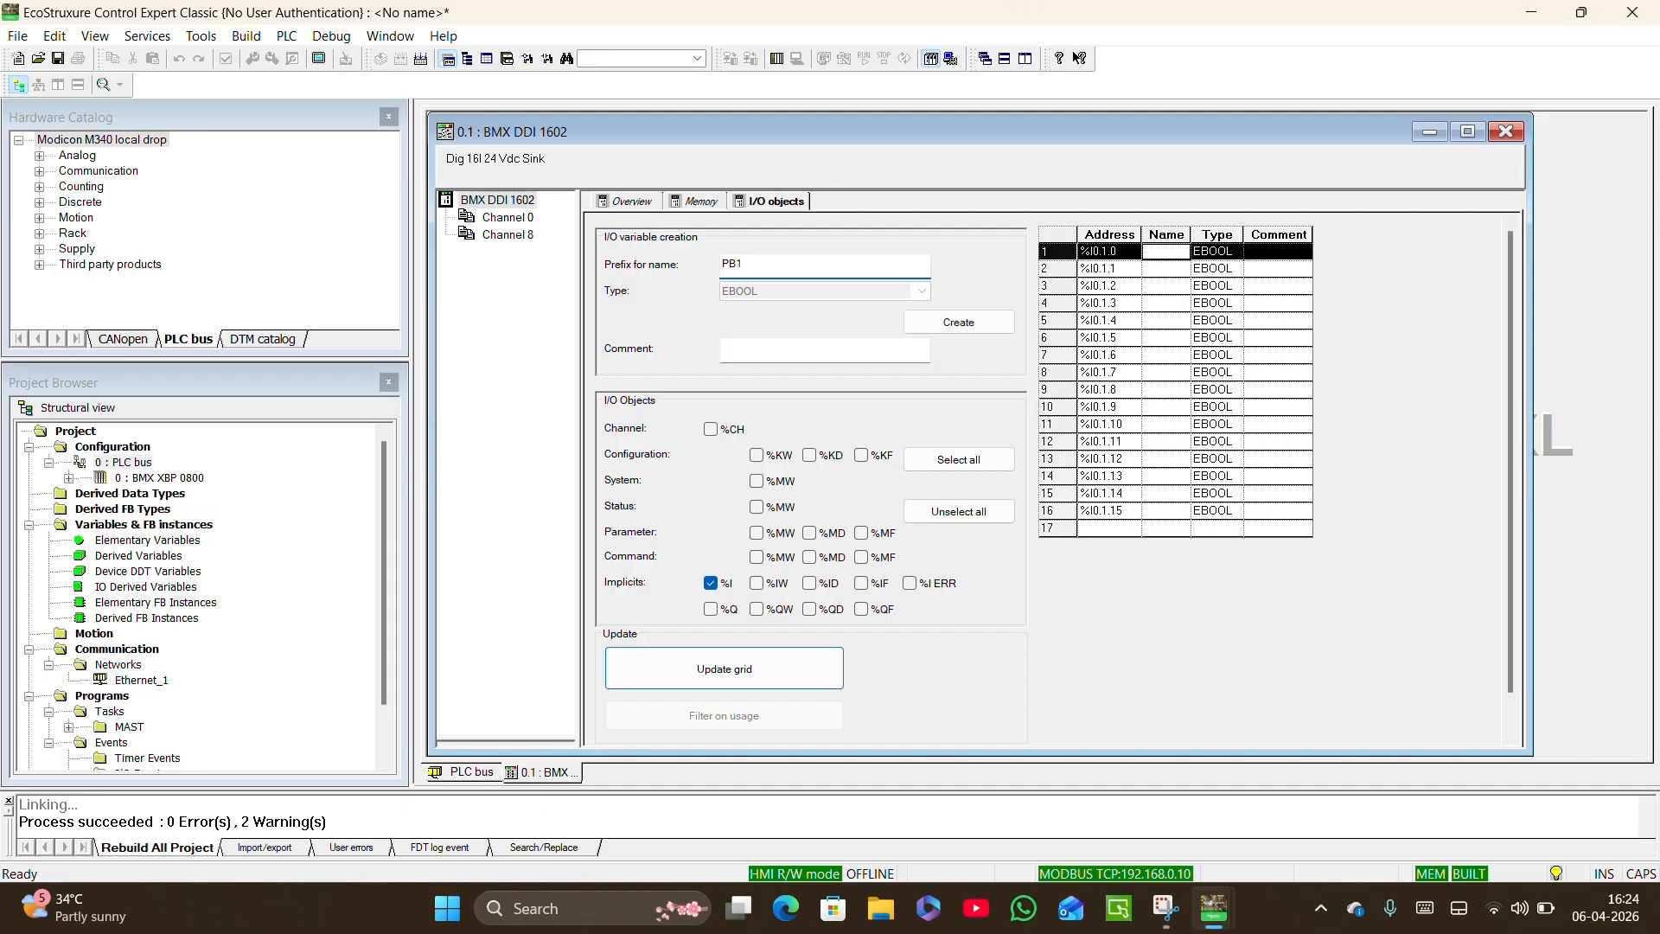
{"action": "left_click", "coordinate": [1008, 329]}
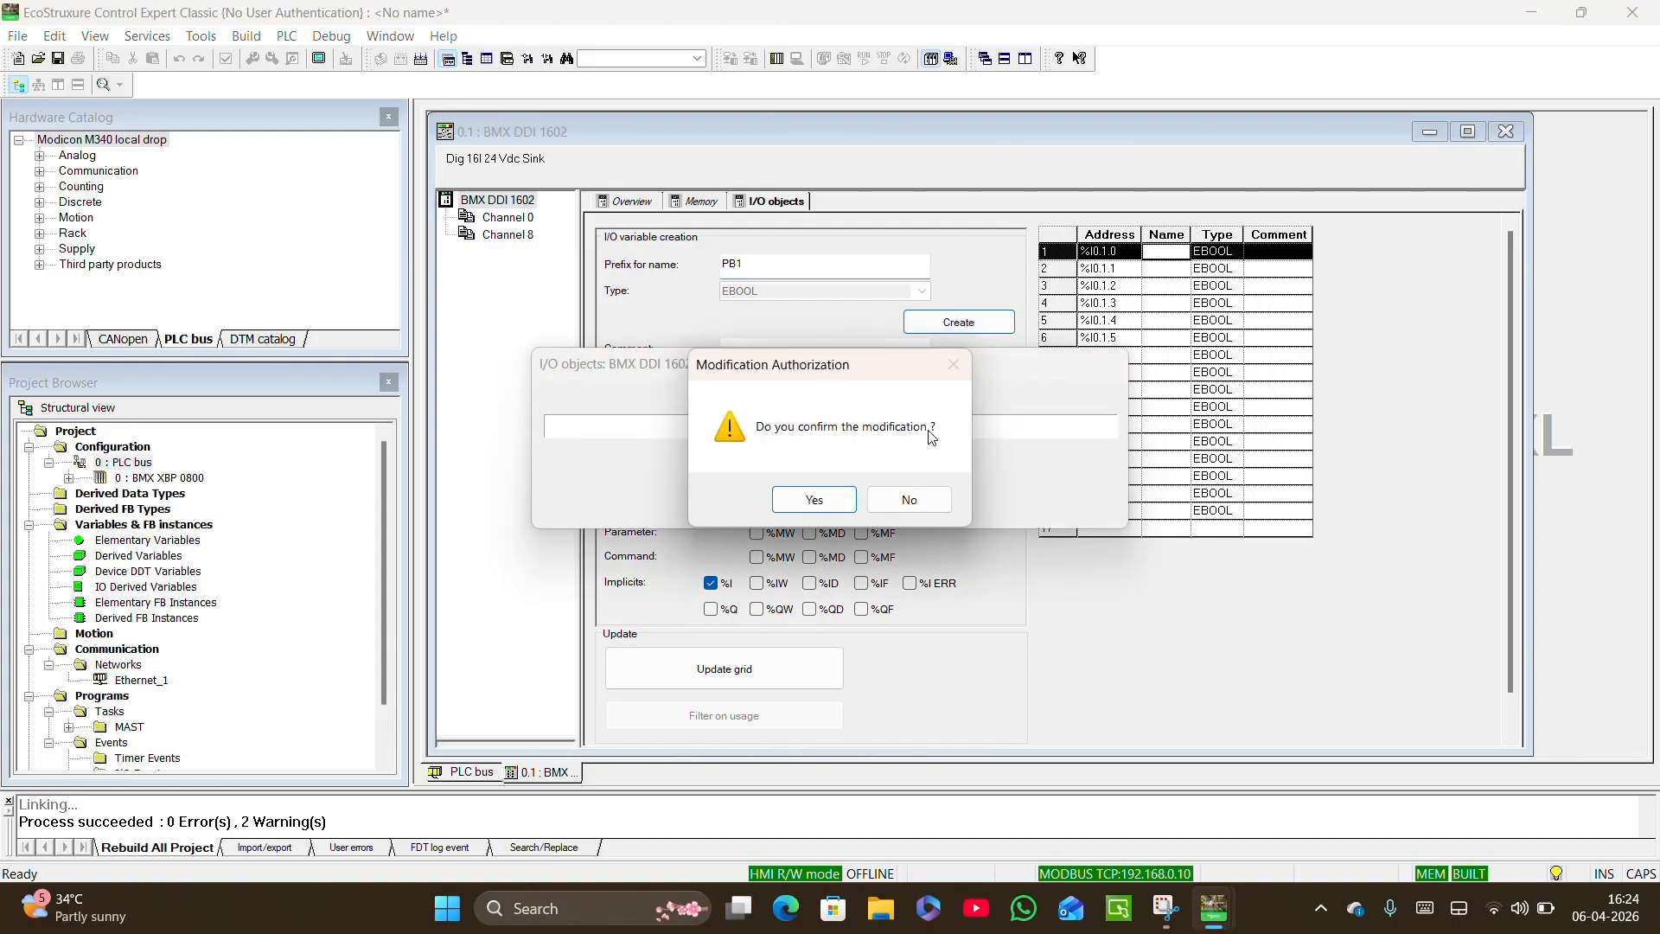
{"action": "left_click", "coordinate": [817, 499]}
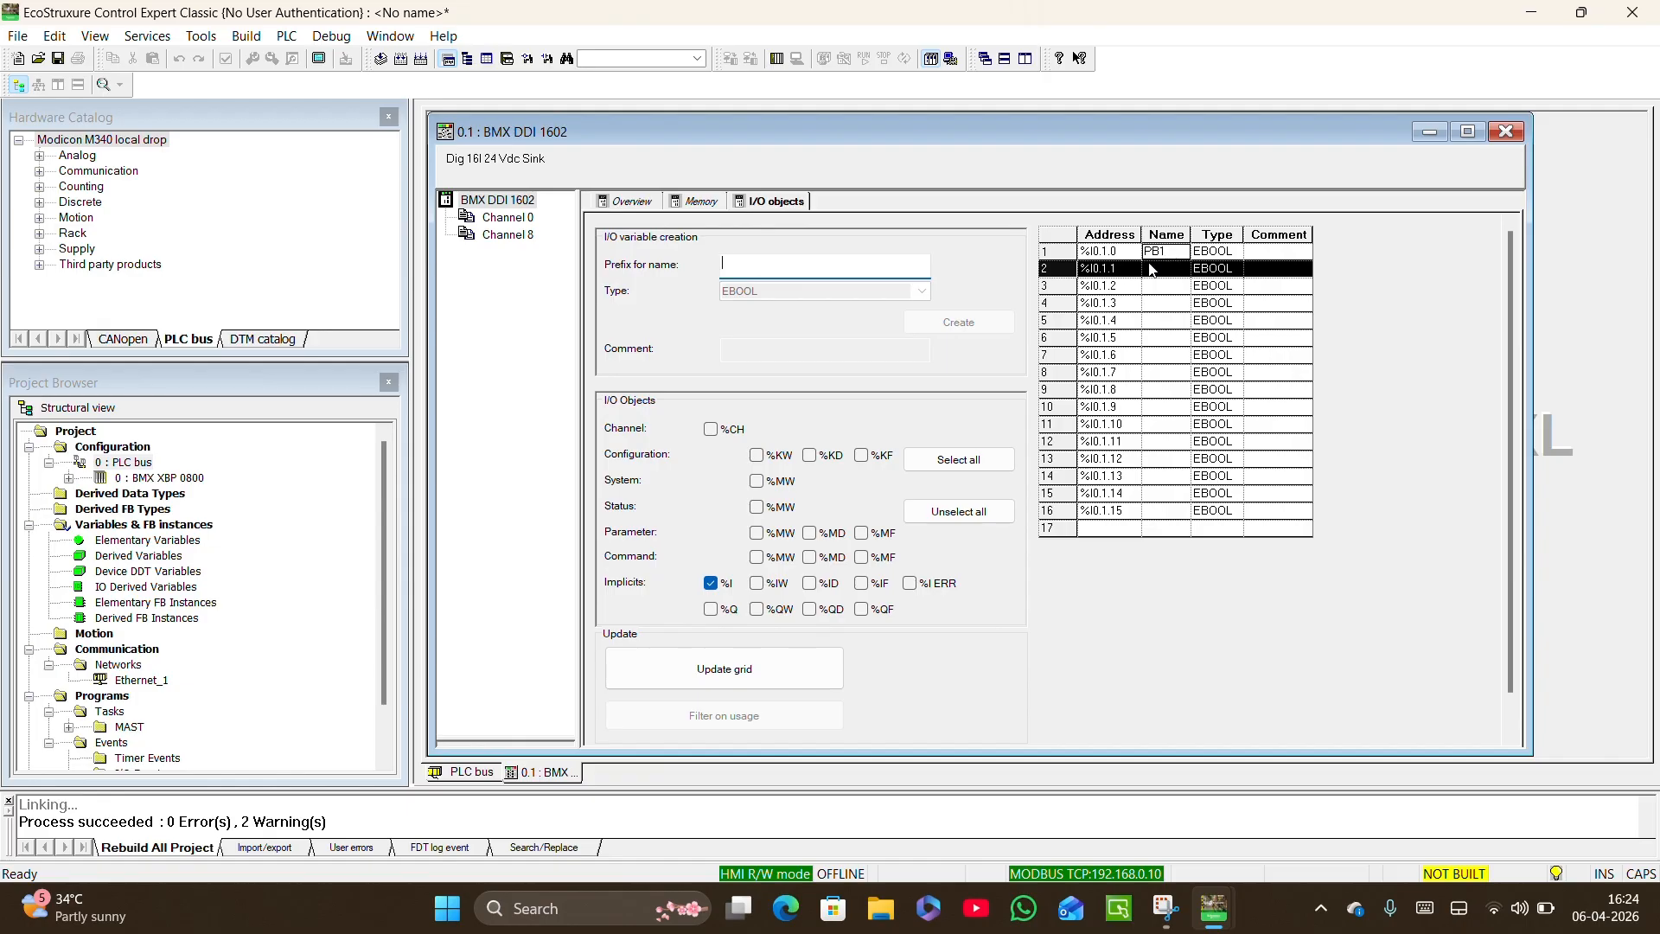
{"action": "type", "text": "PB2"}
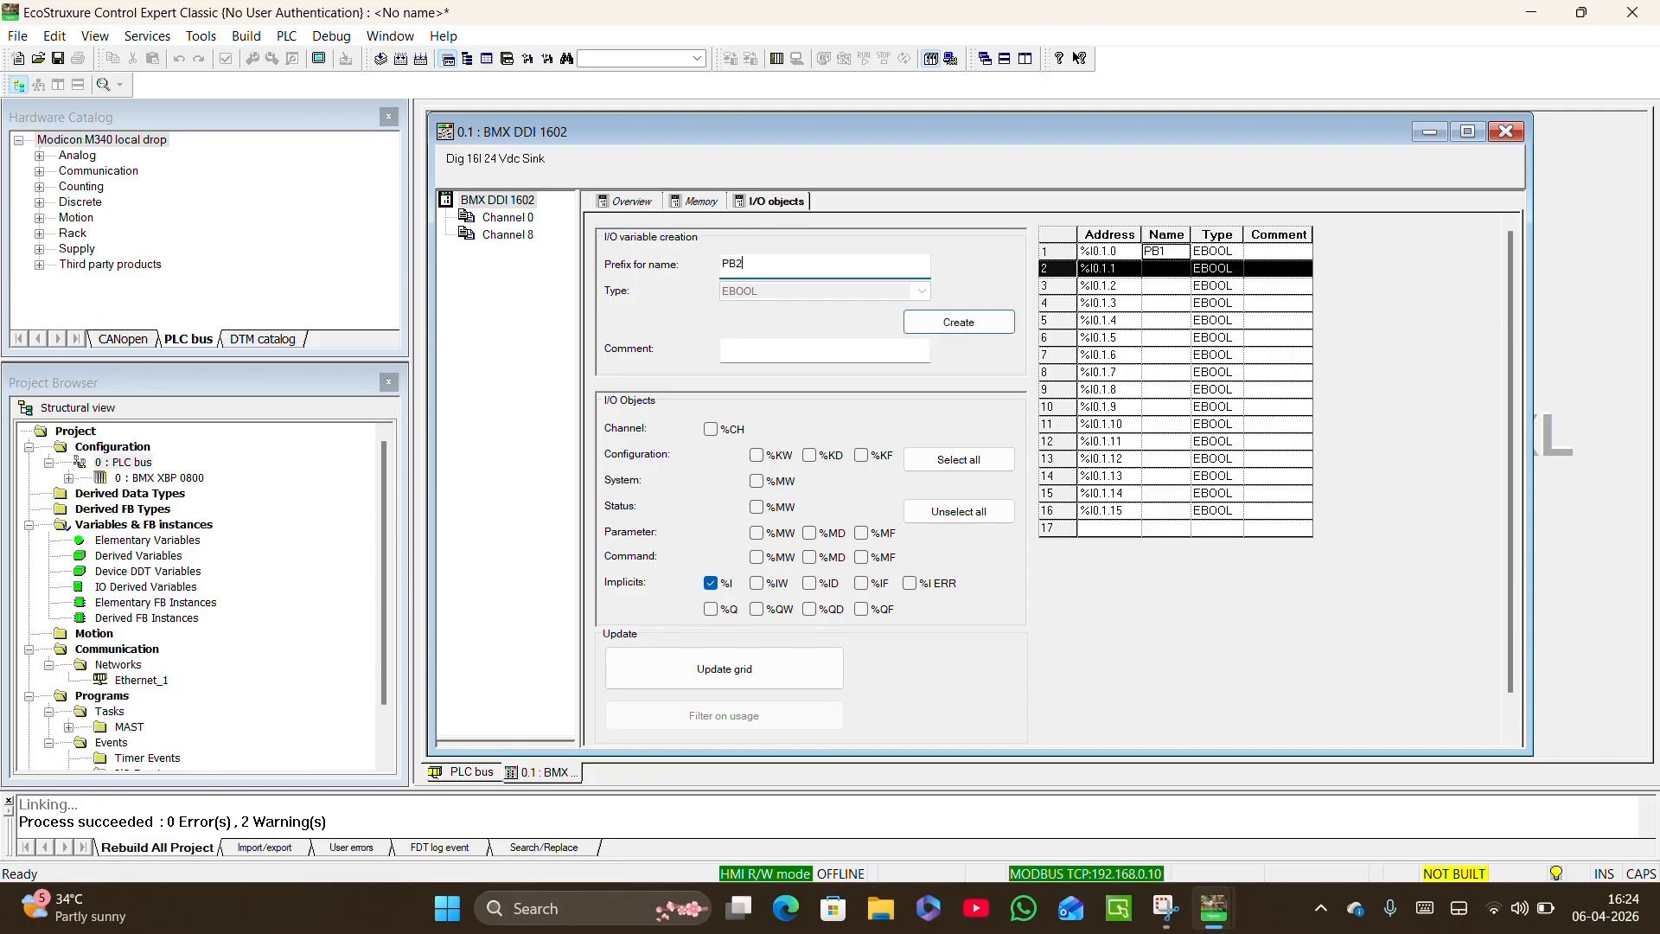
{"action": "key", "text": "Return"}
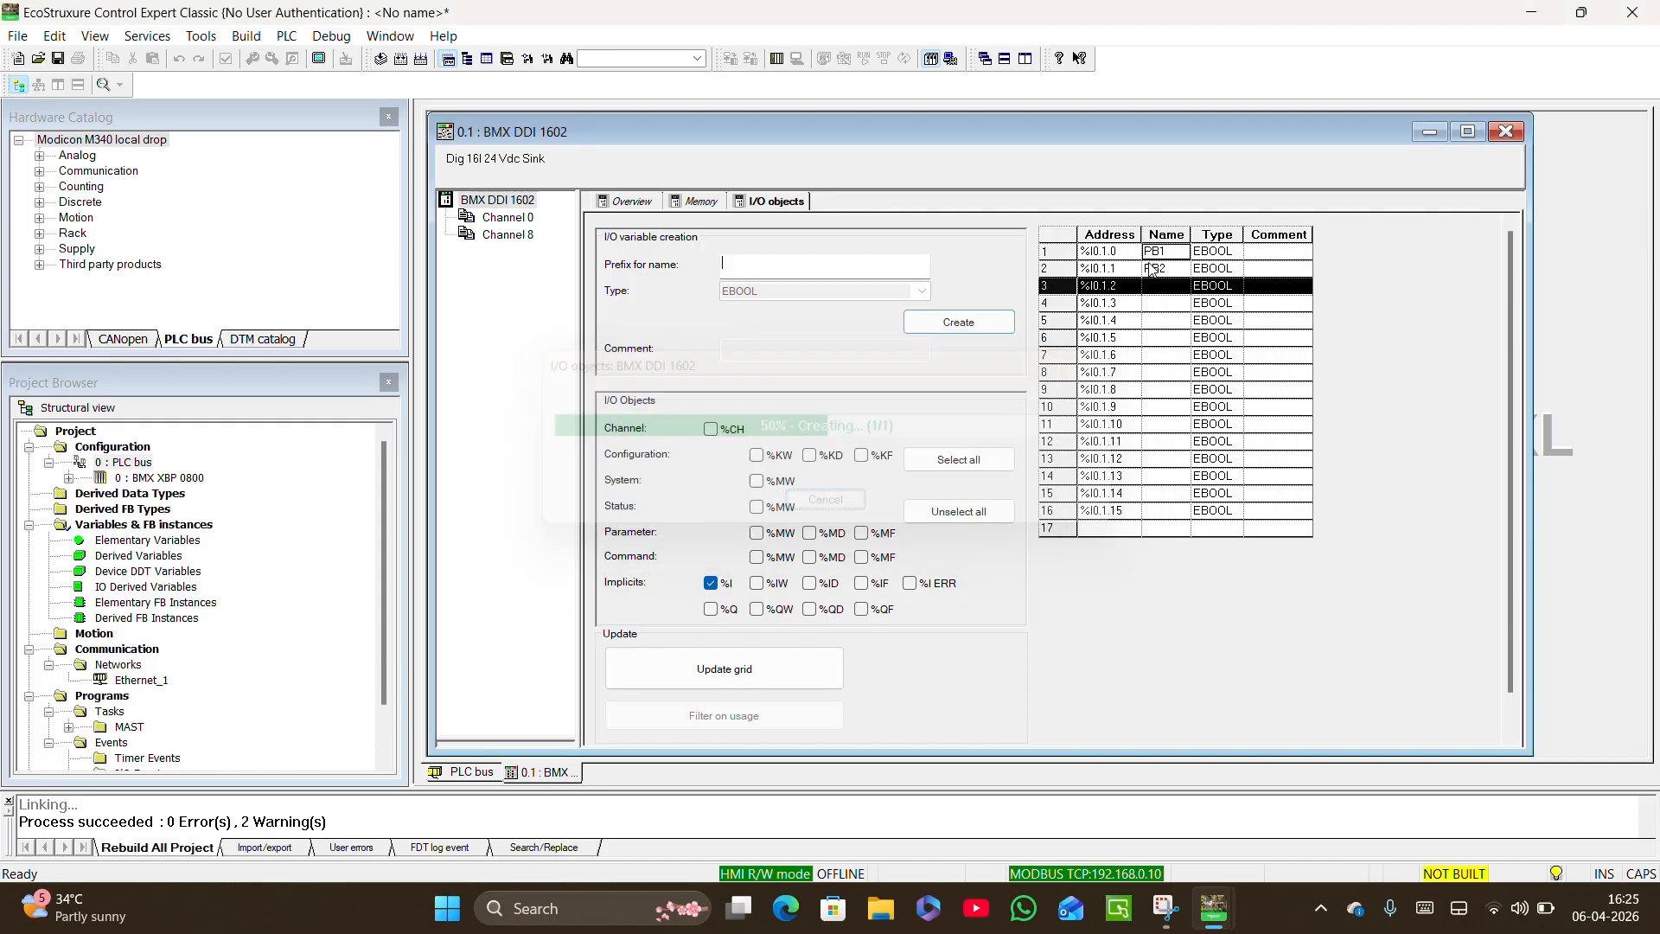
{"action": "left_click", "coordinate": [1506, 132]}
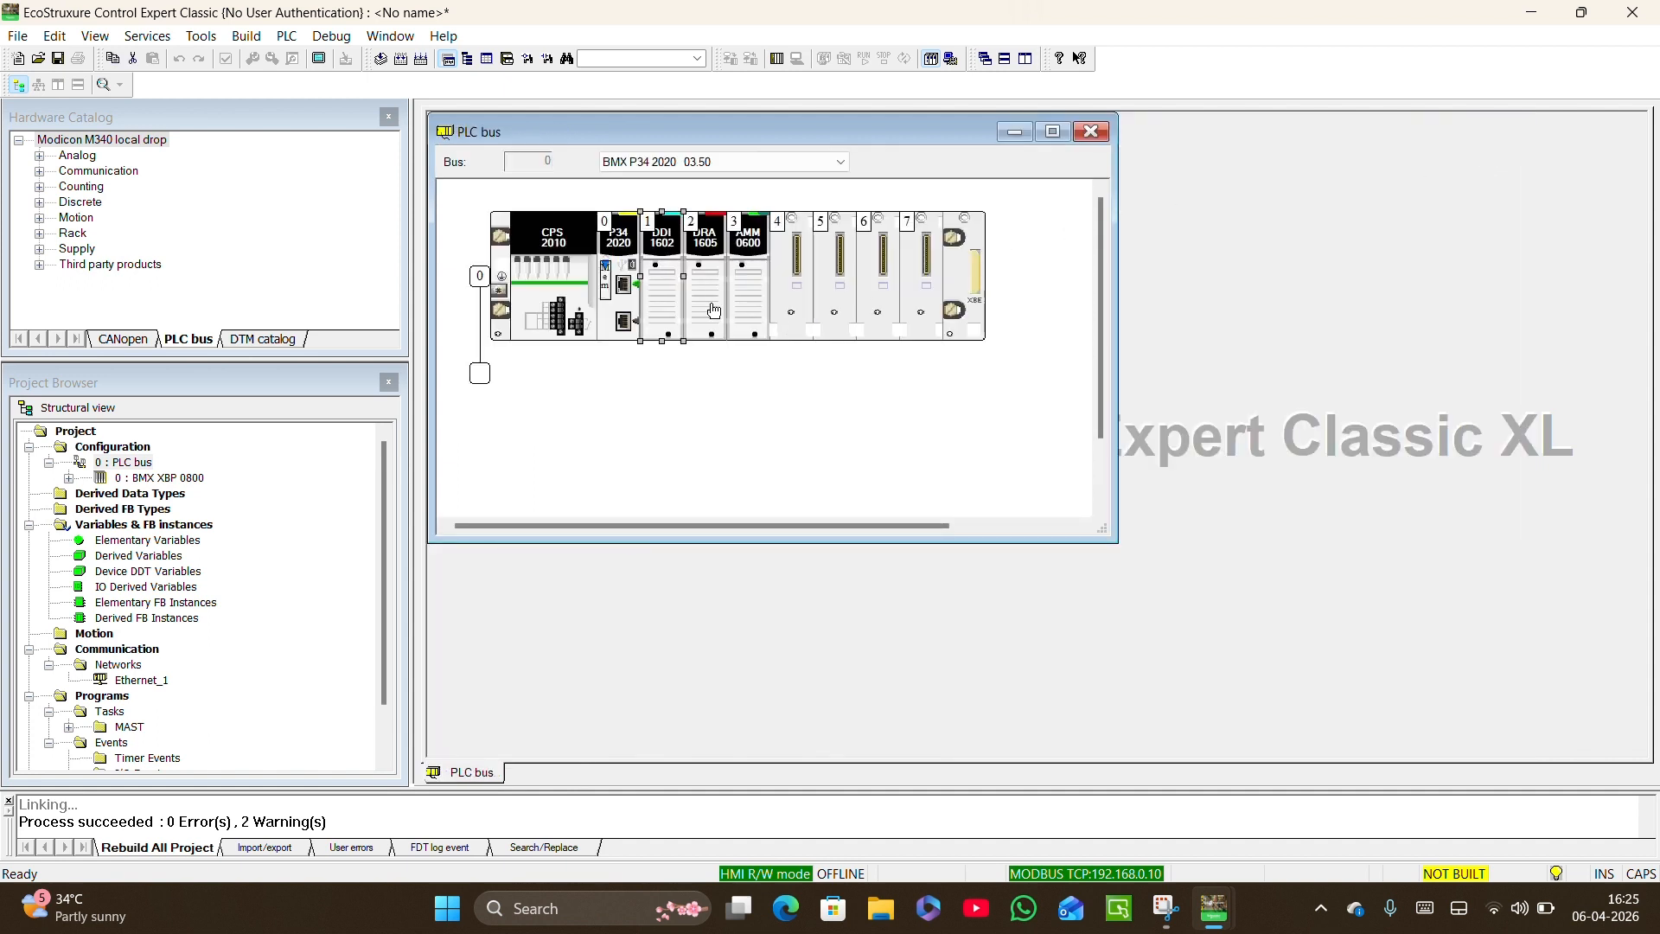
Open the DRA 1605 output module from the PLC bus and list its %Q implicit objects in the I/O objects grid.
{"action": "left_click", "coordinate": [707, 252]}
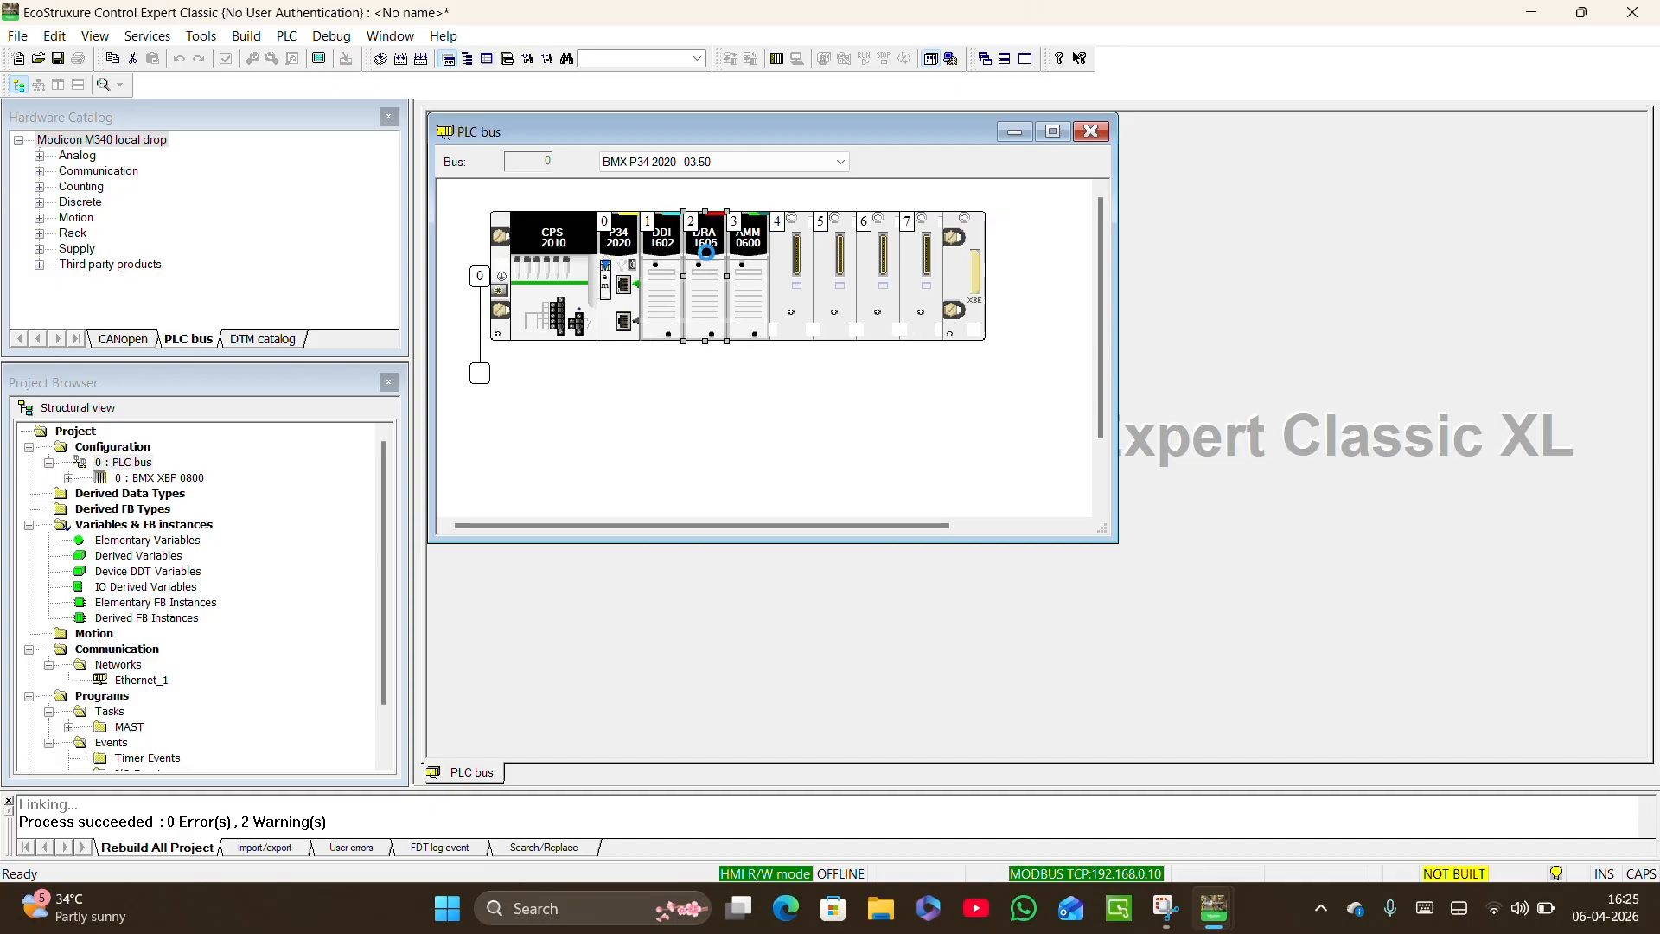
{"action": "double_click", "coordinate": [707, 257]}
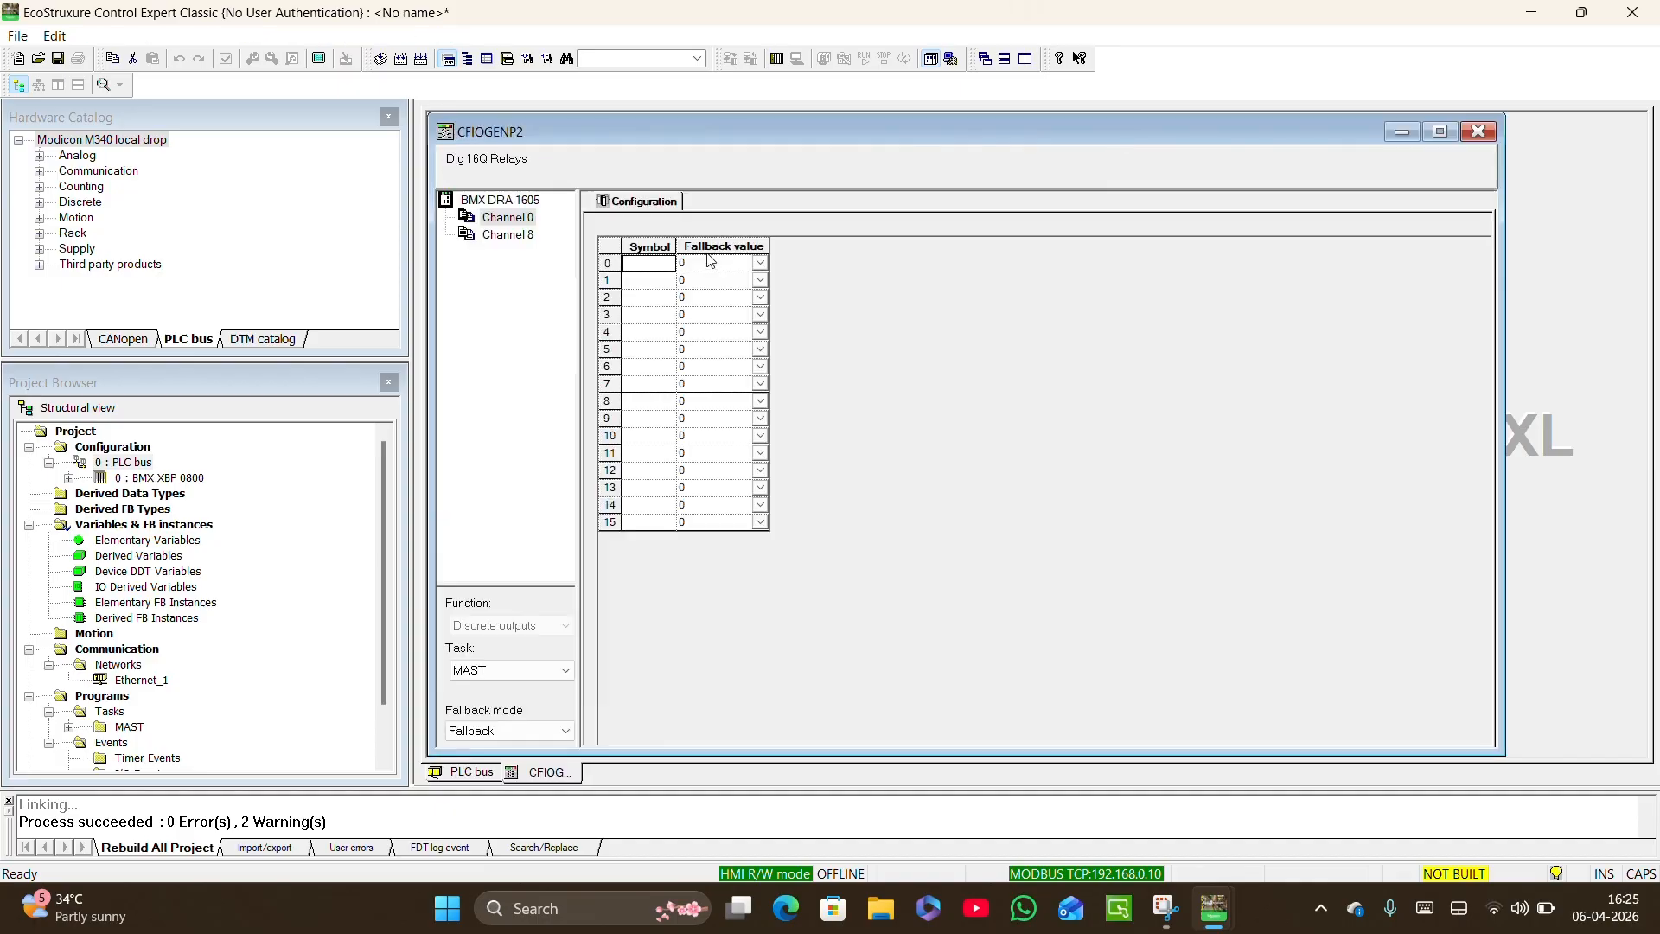
{"action": "left_click", "coordinate": [515, 200]}
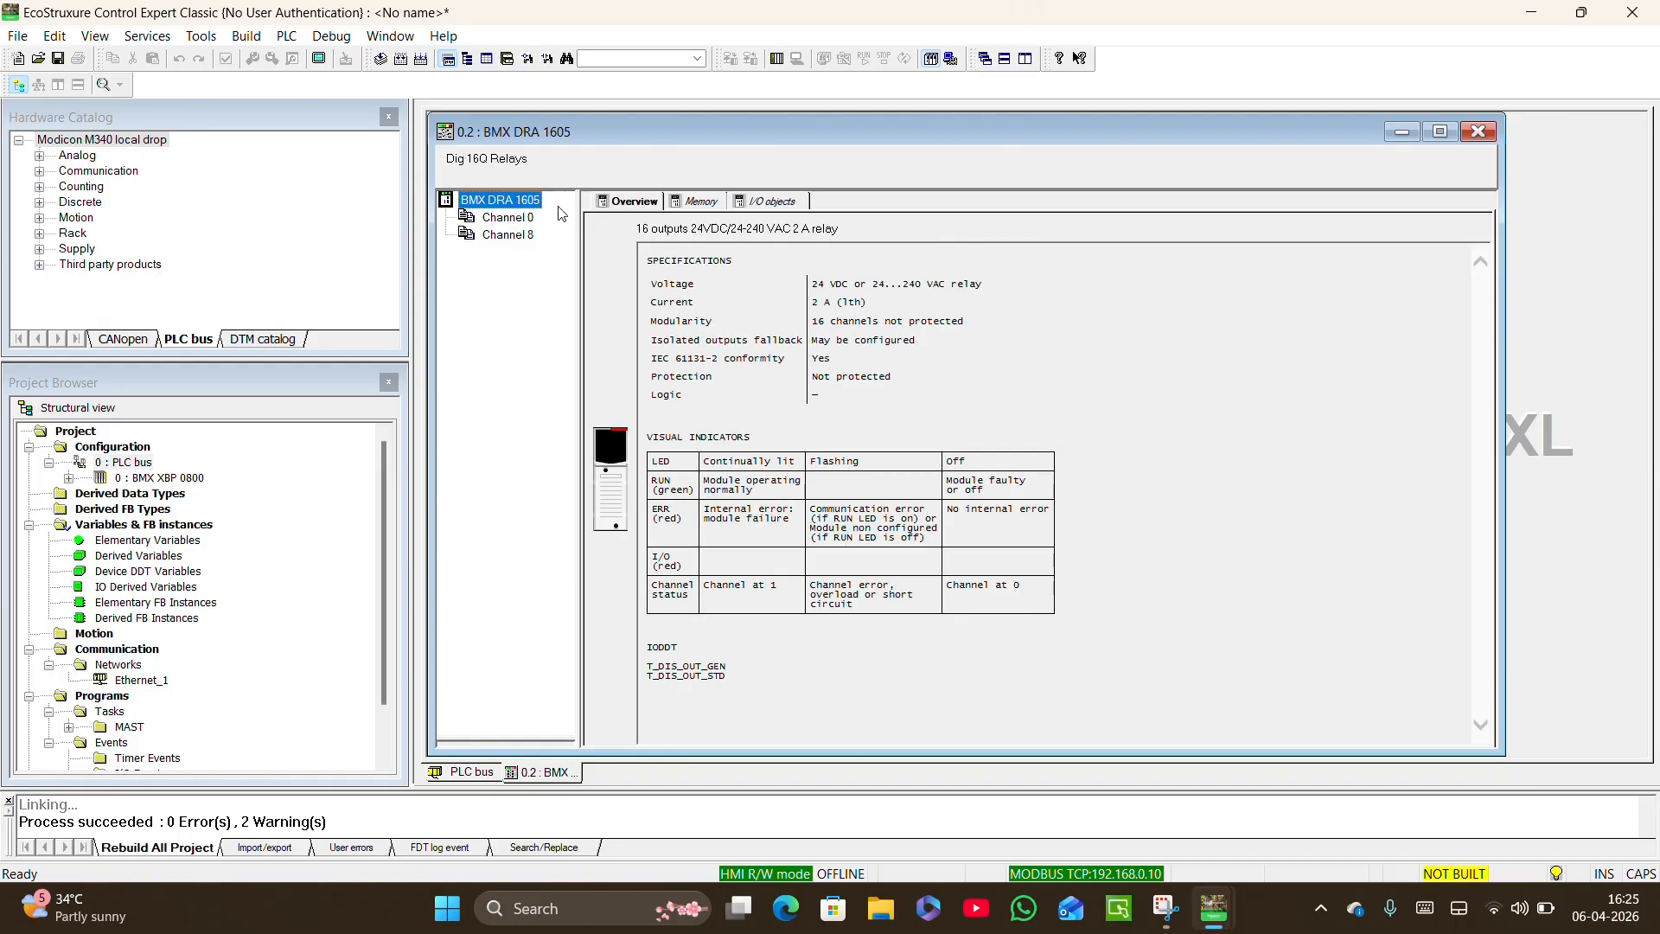
{"action": "left_click", "coordinate": [772, 208]}
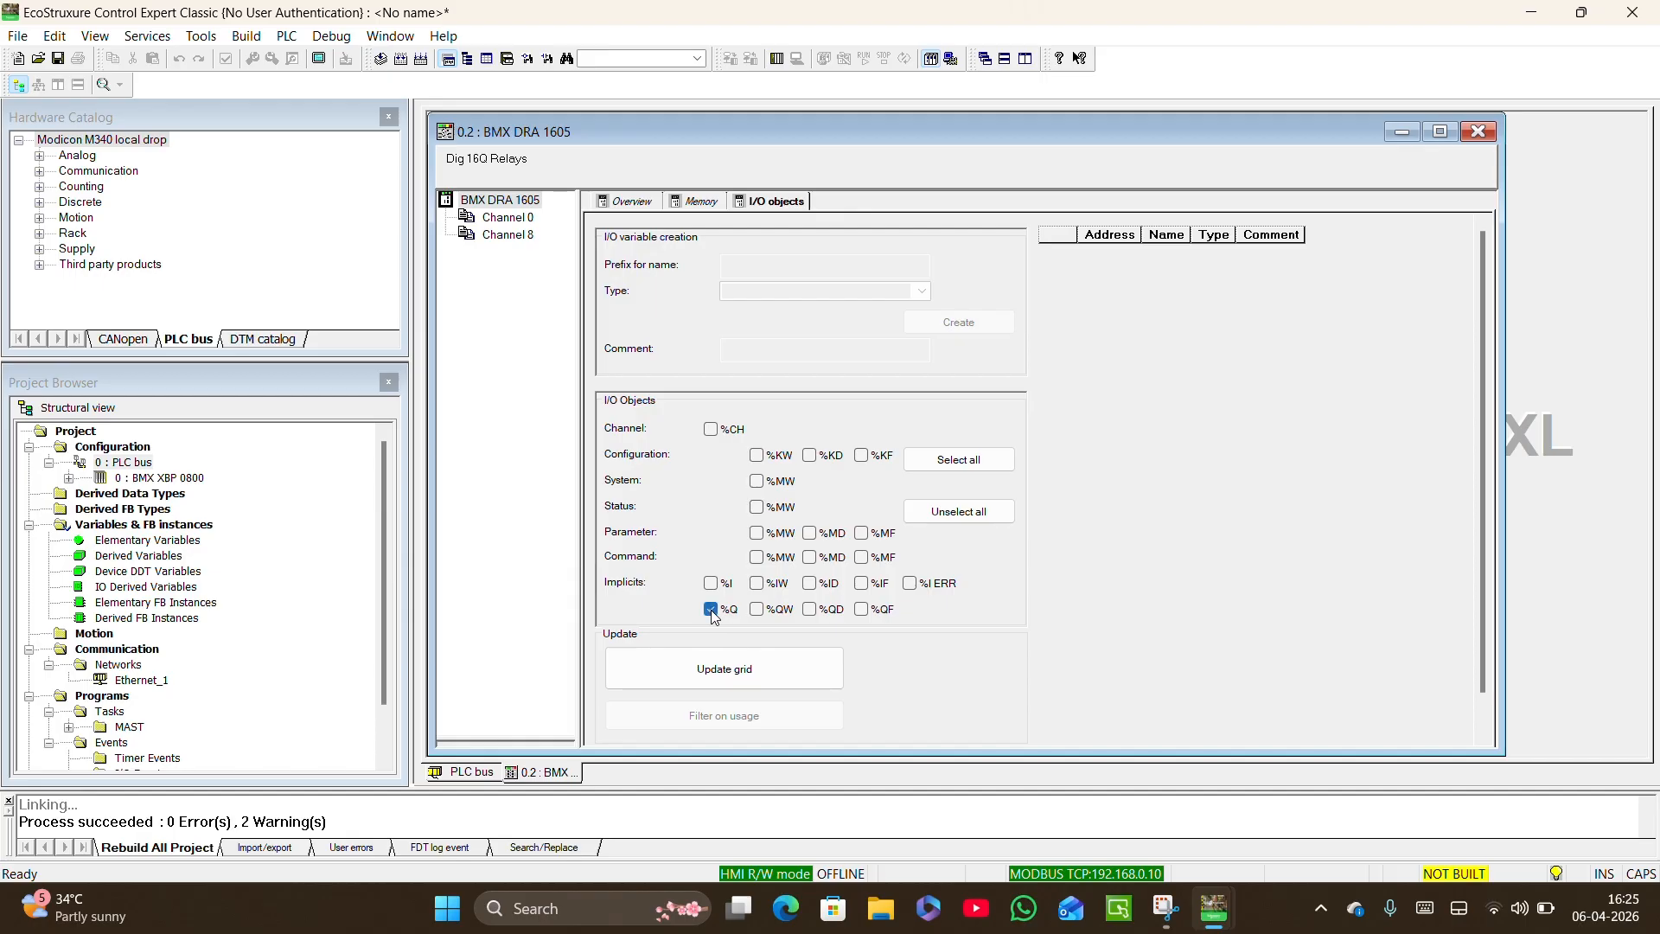
{"action": "left_click", "coordinate": [775, 668]}
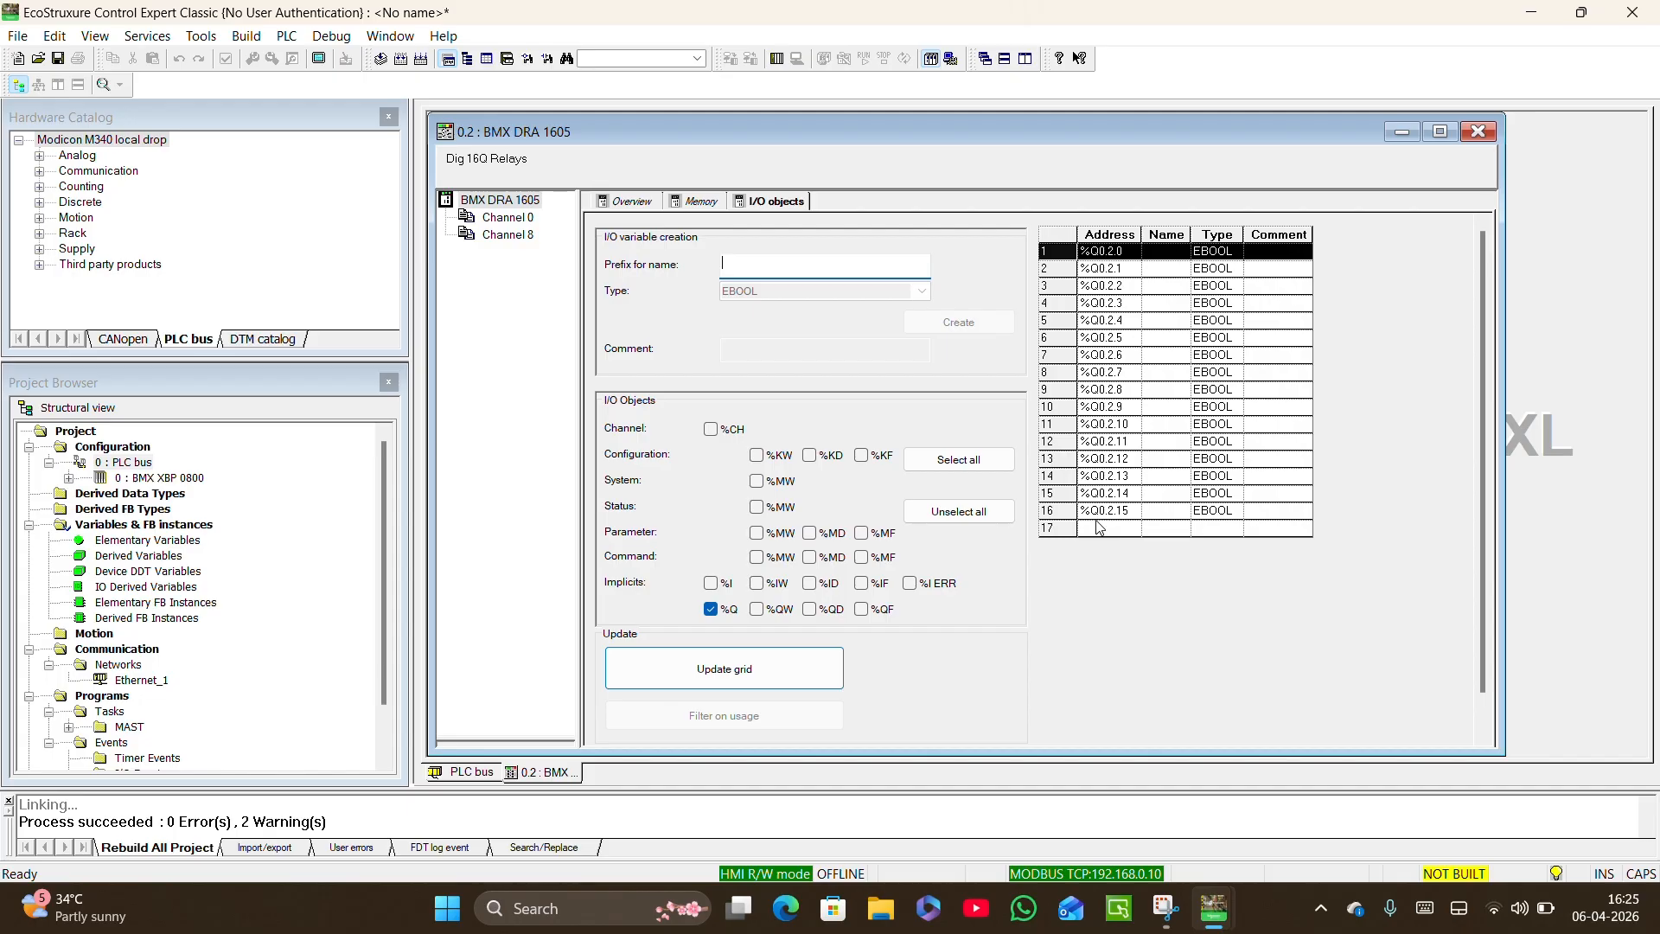
Create the output variable Lamp at %Q0.2.0 and close the DRA 1605 module window.
{"action": "left_click", "coordinate": [1161, 257]}
{"action": "type", "text": "L"}
{"action": "key", "text": "Caps_Lock"}
{"action": "type", "text": "amp"}
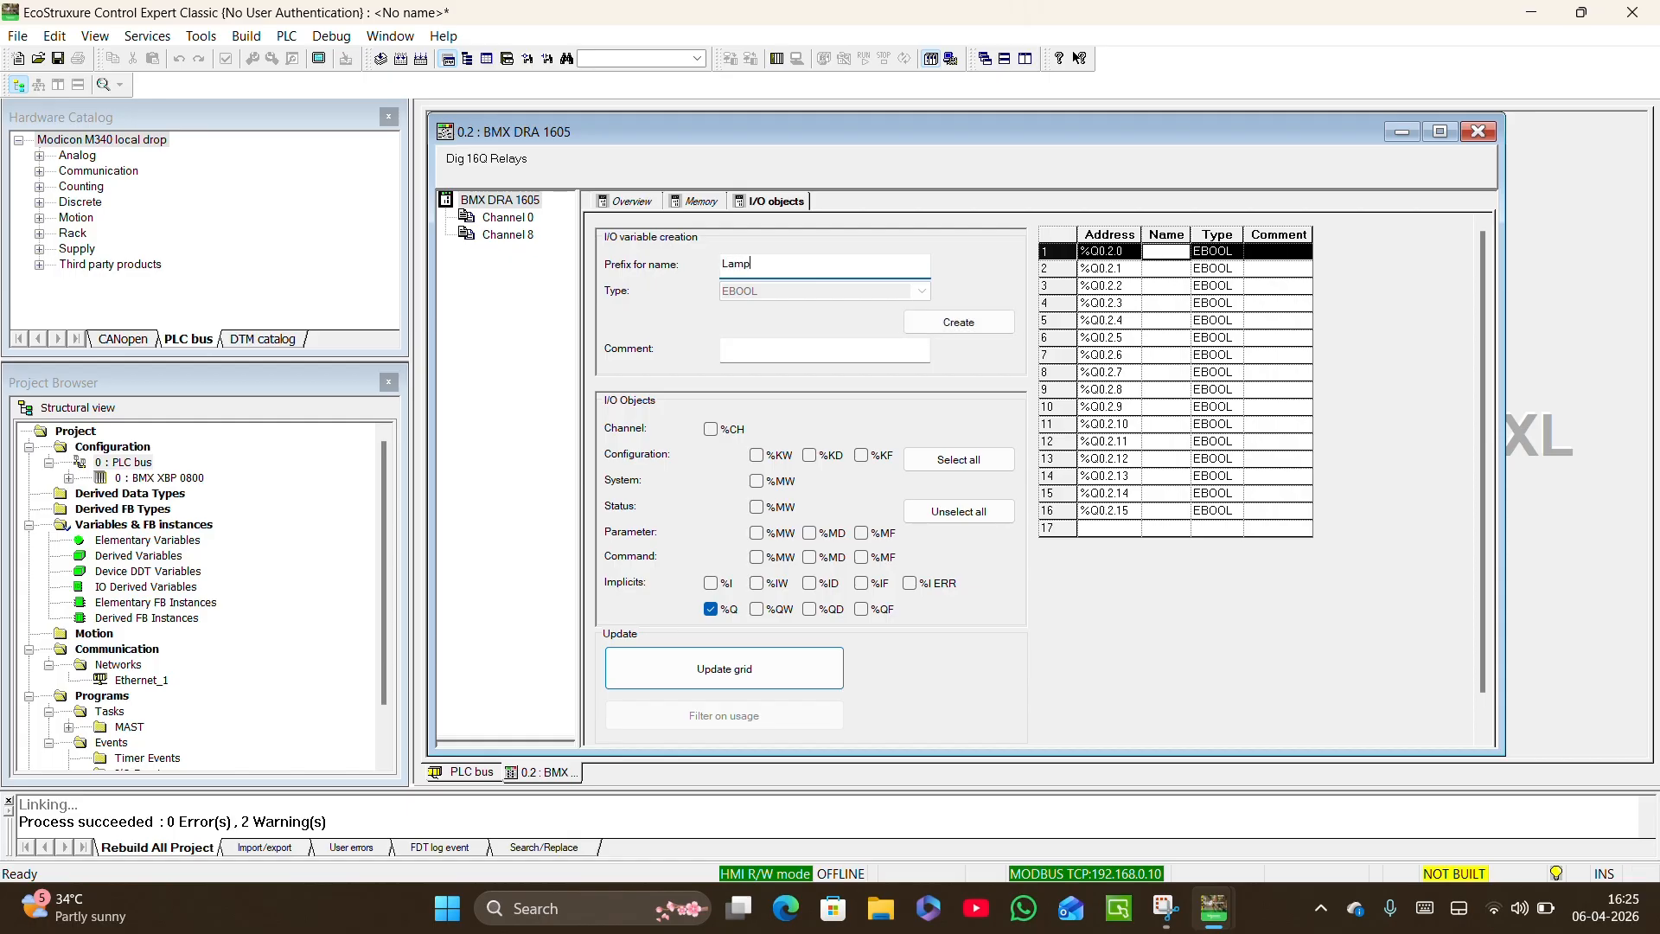
{"action": "key", "text": "Return"}
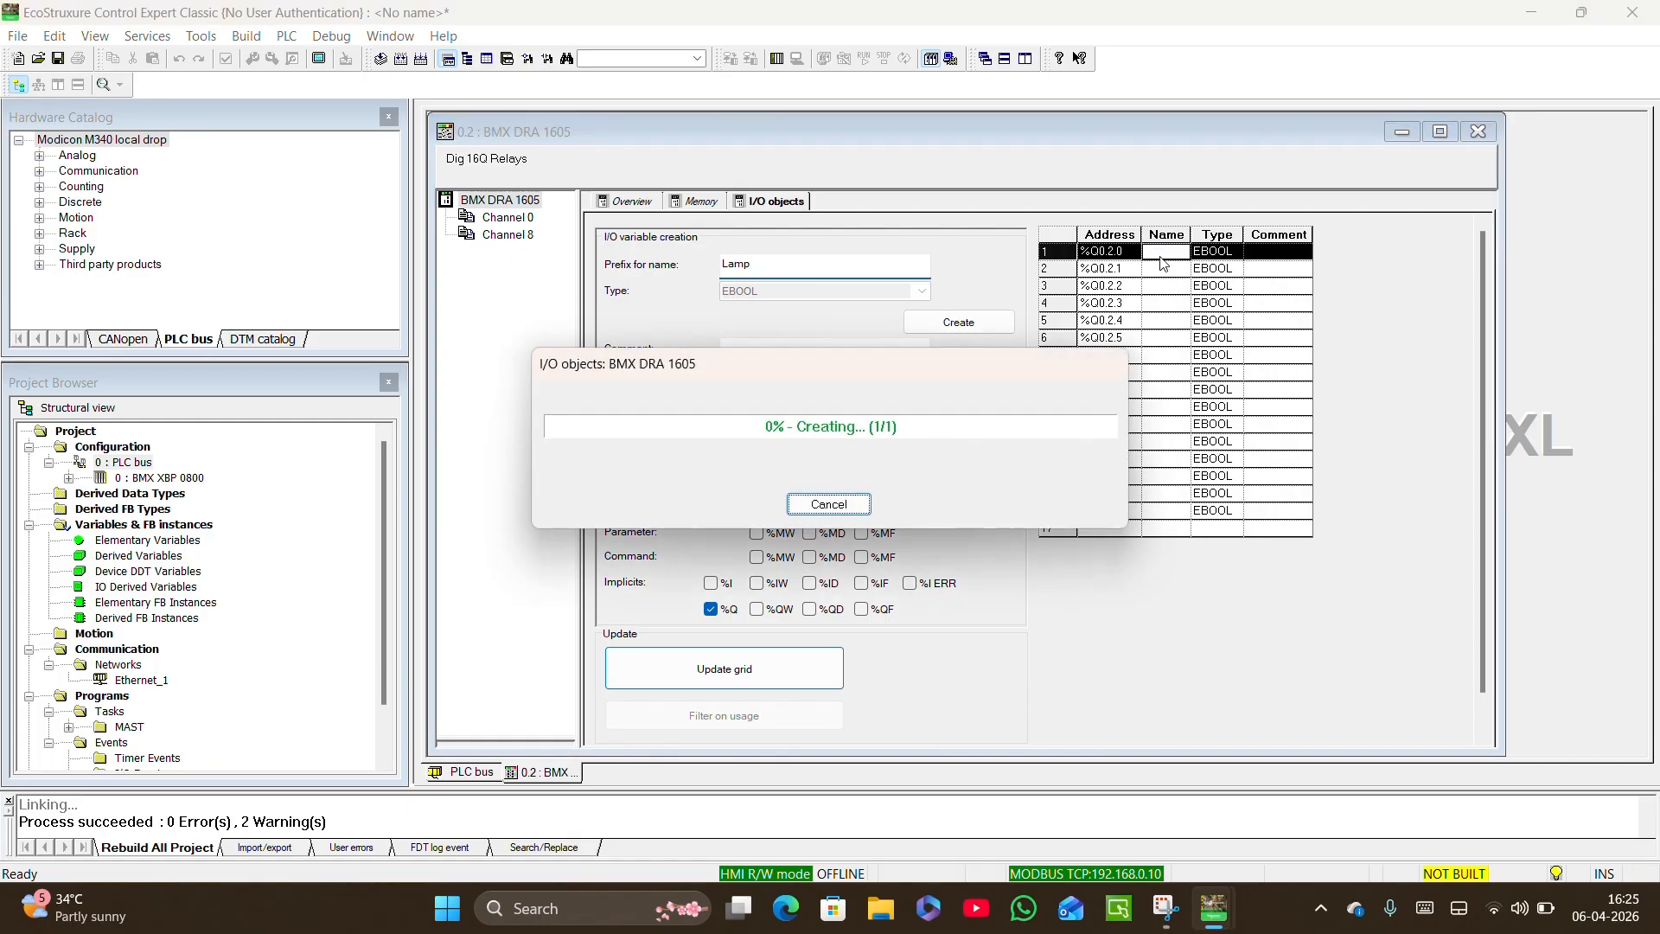
{"action": "left_click", "coordinate": [1161, 287]}
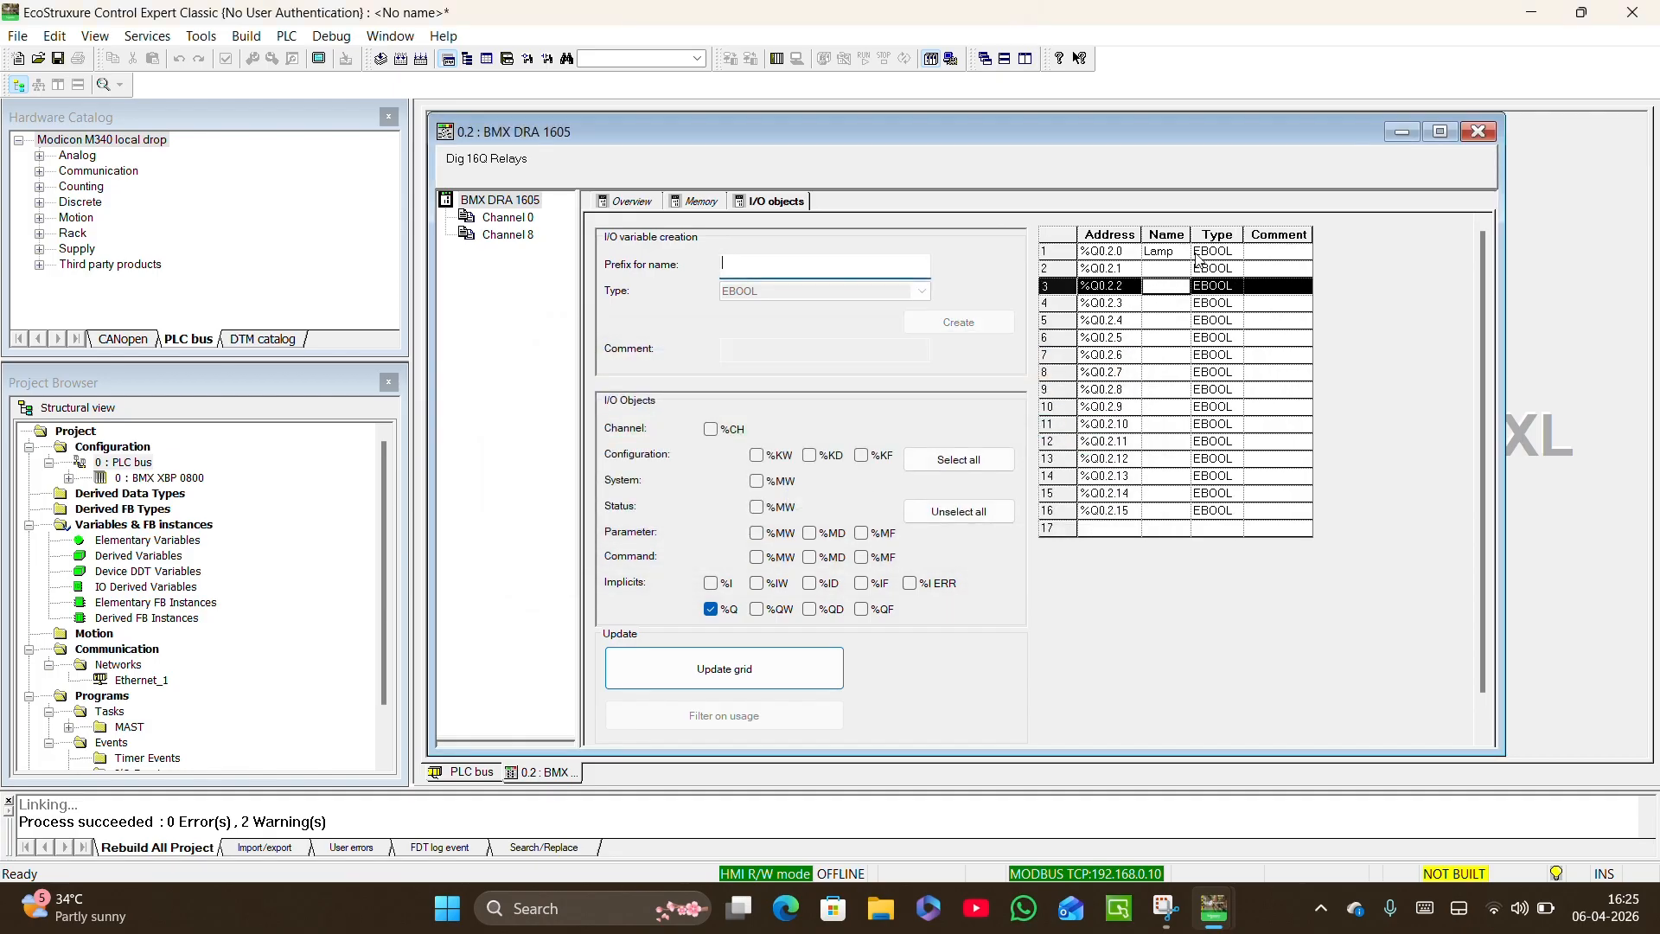
{"action": "left_click", "coordinate": [1478, 131]}
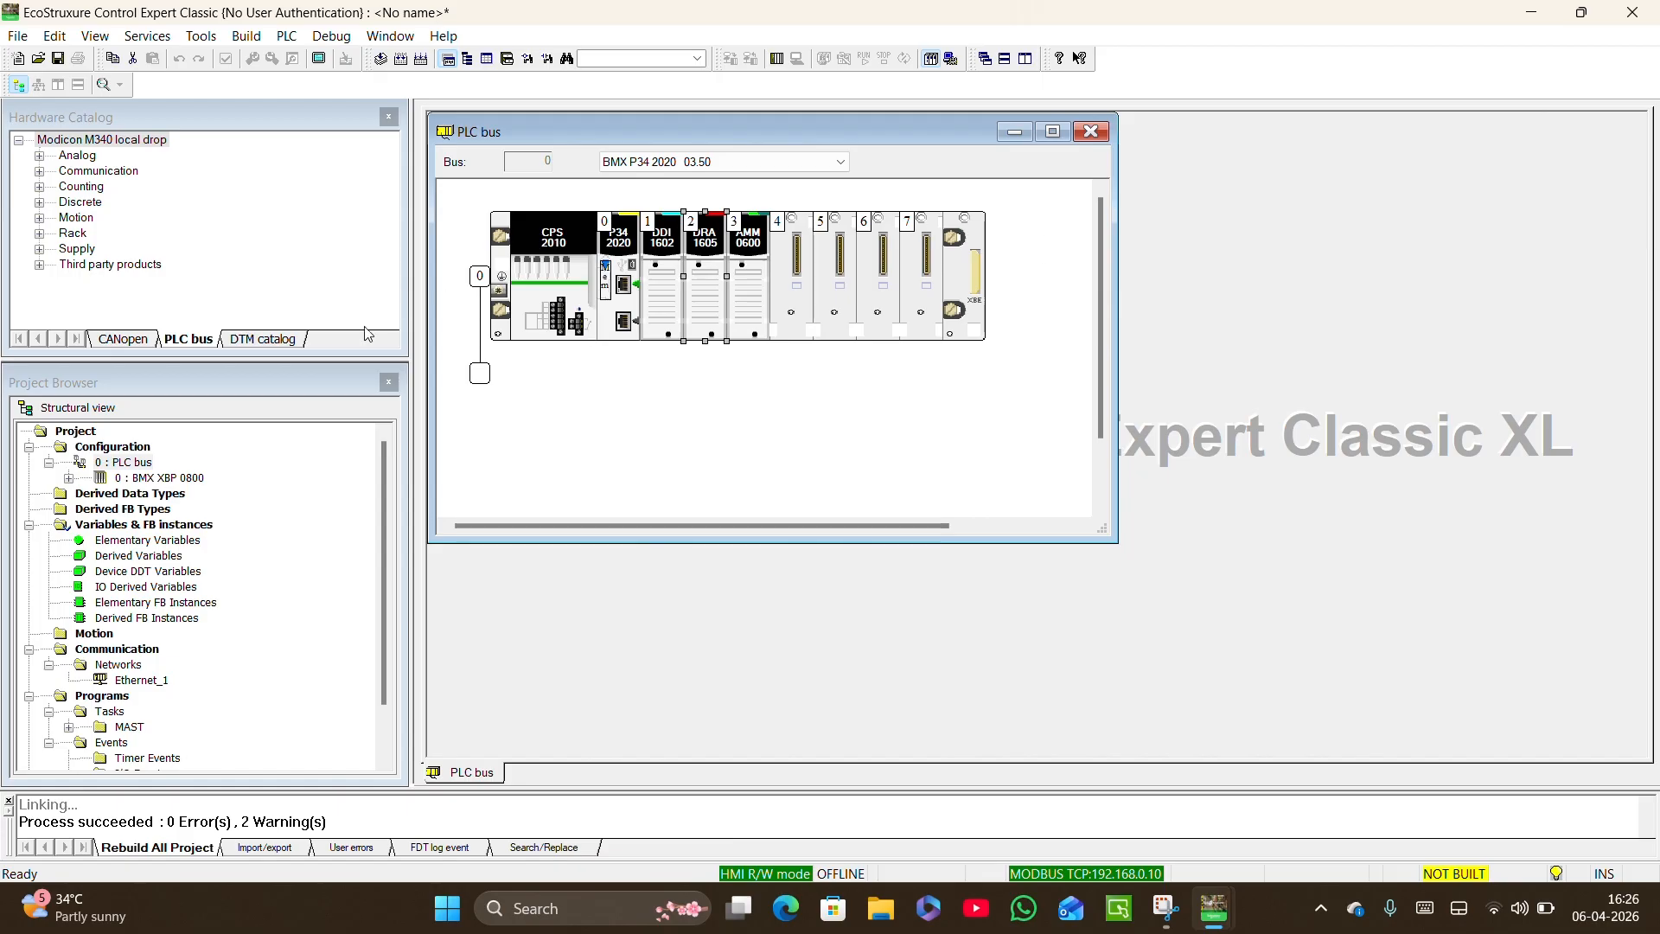
Close the Project Browser and the Hardware Catalog.
{"action": "left_click", "coordinate": [389, 383]}
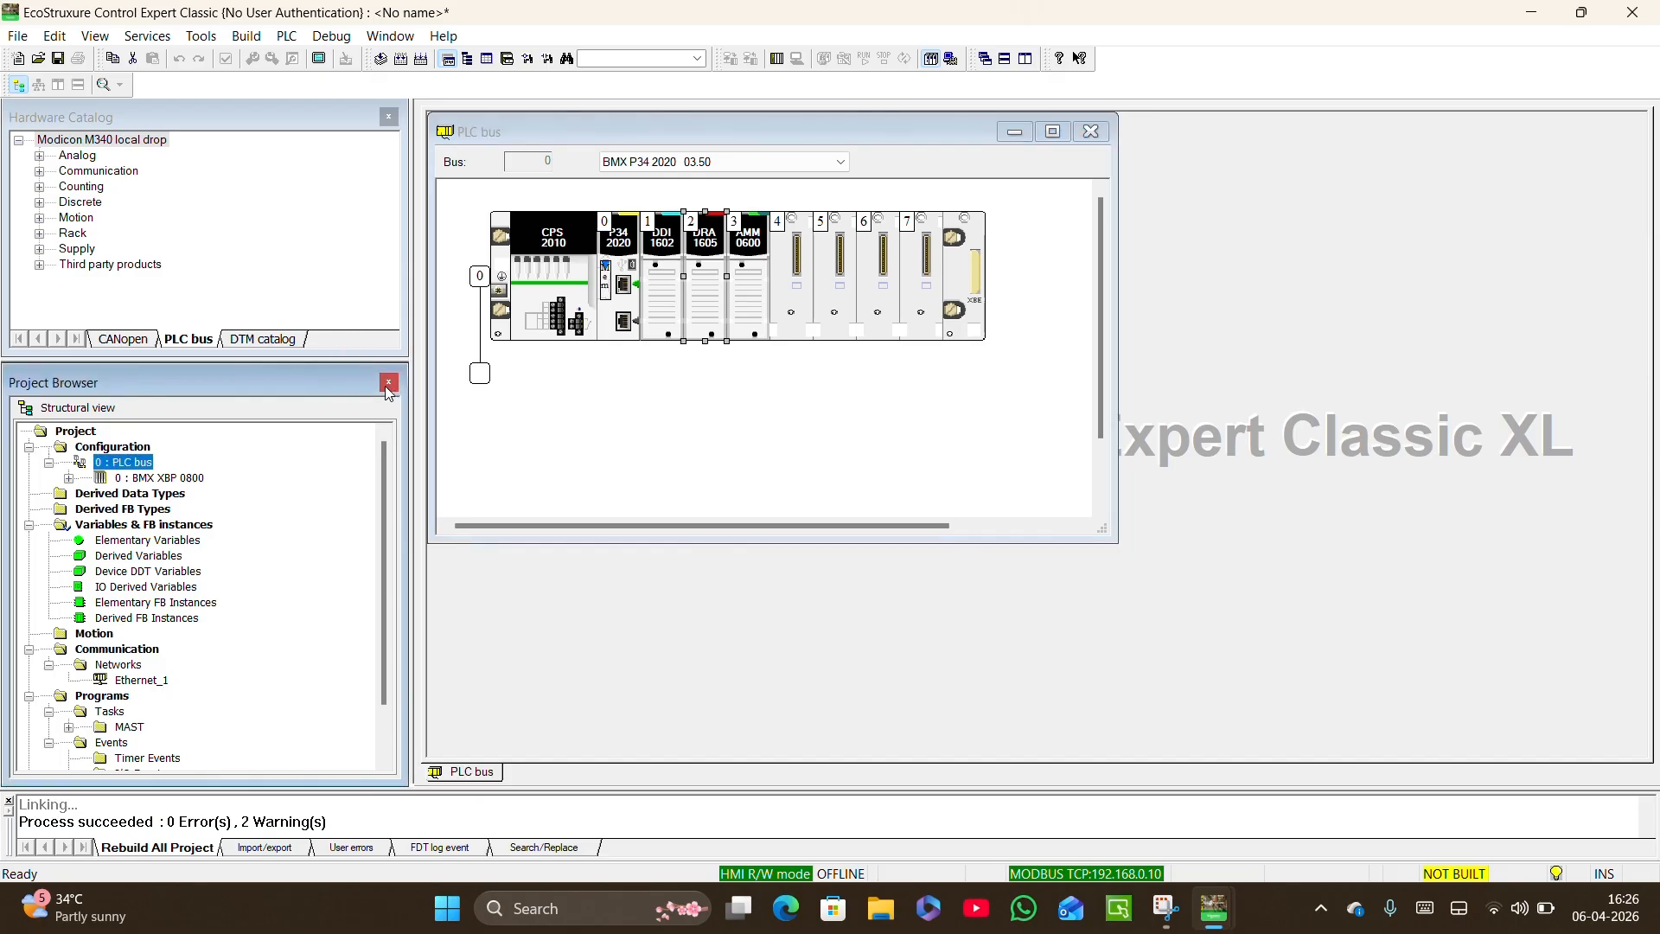
{"action": "left_click", "coordinate": [388, 383]}
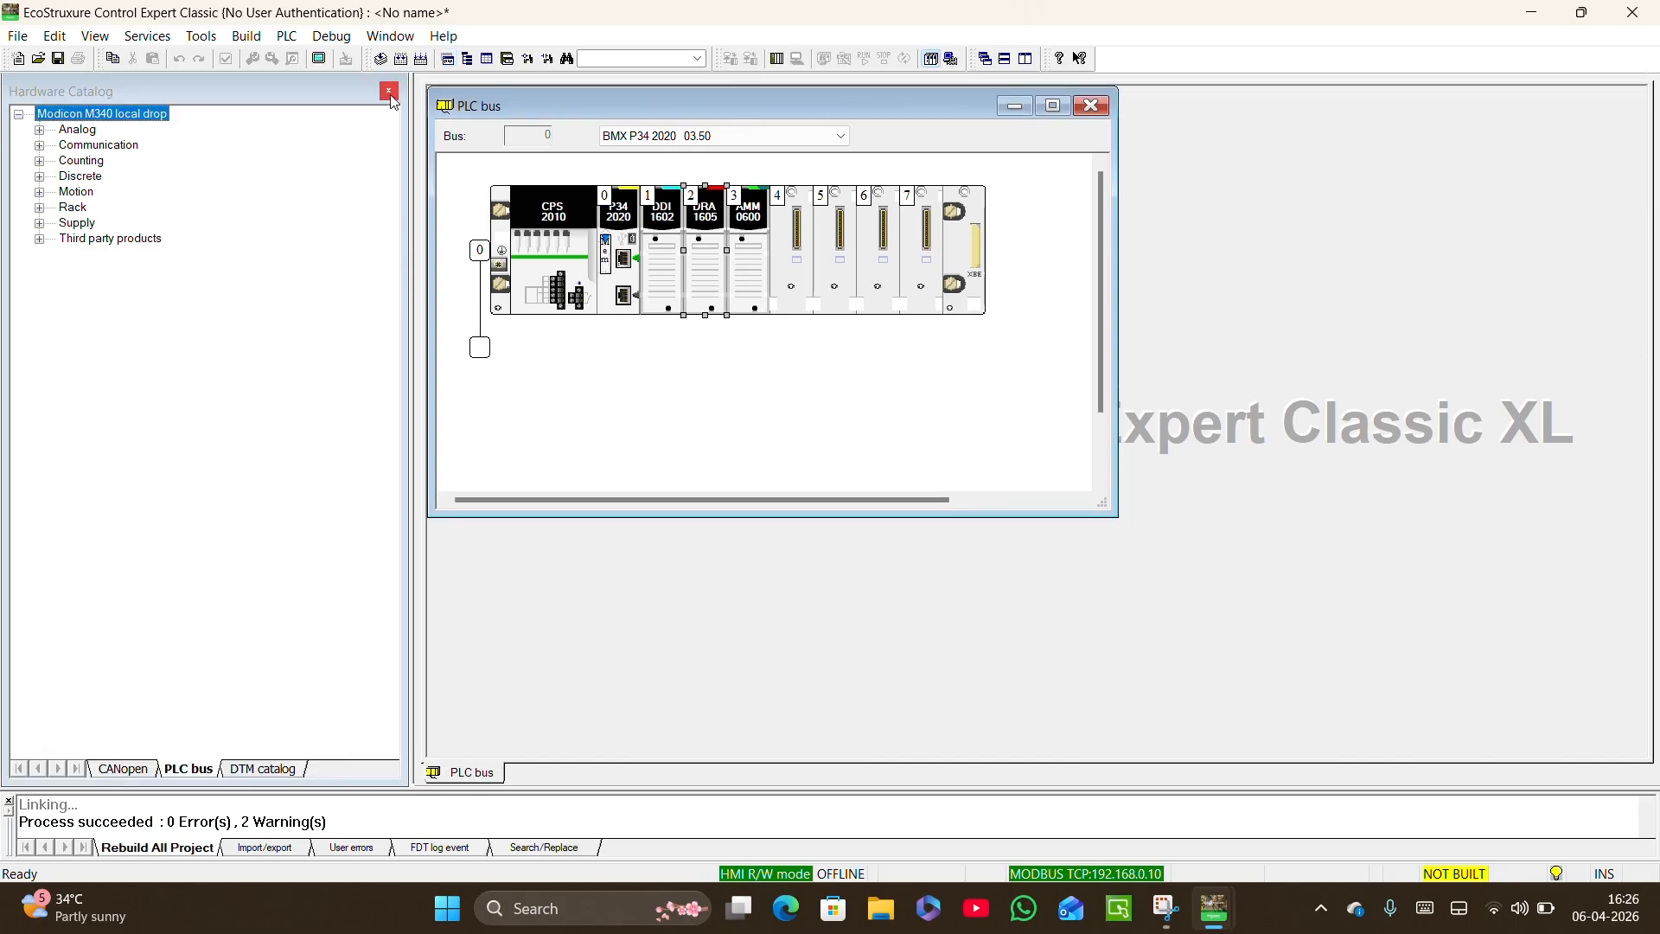
{"action": "left_click", "coordinate": [390, 91]}
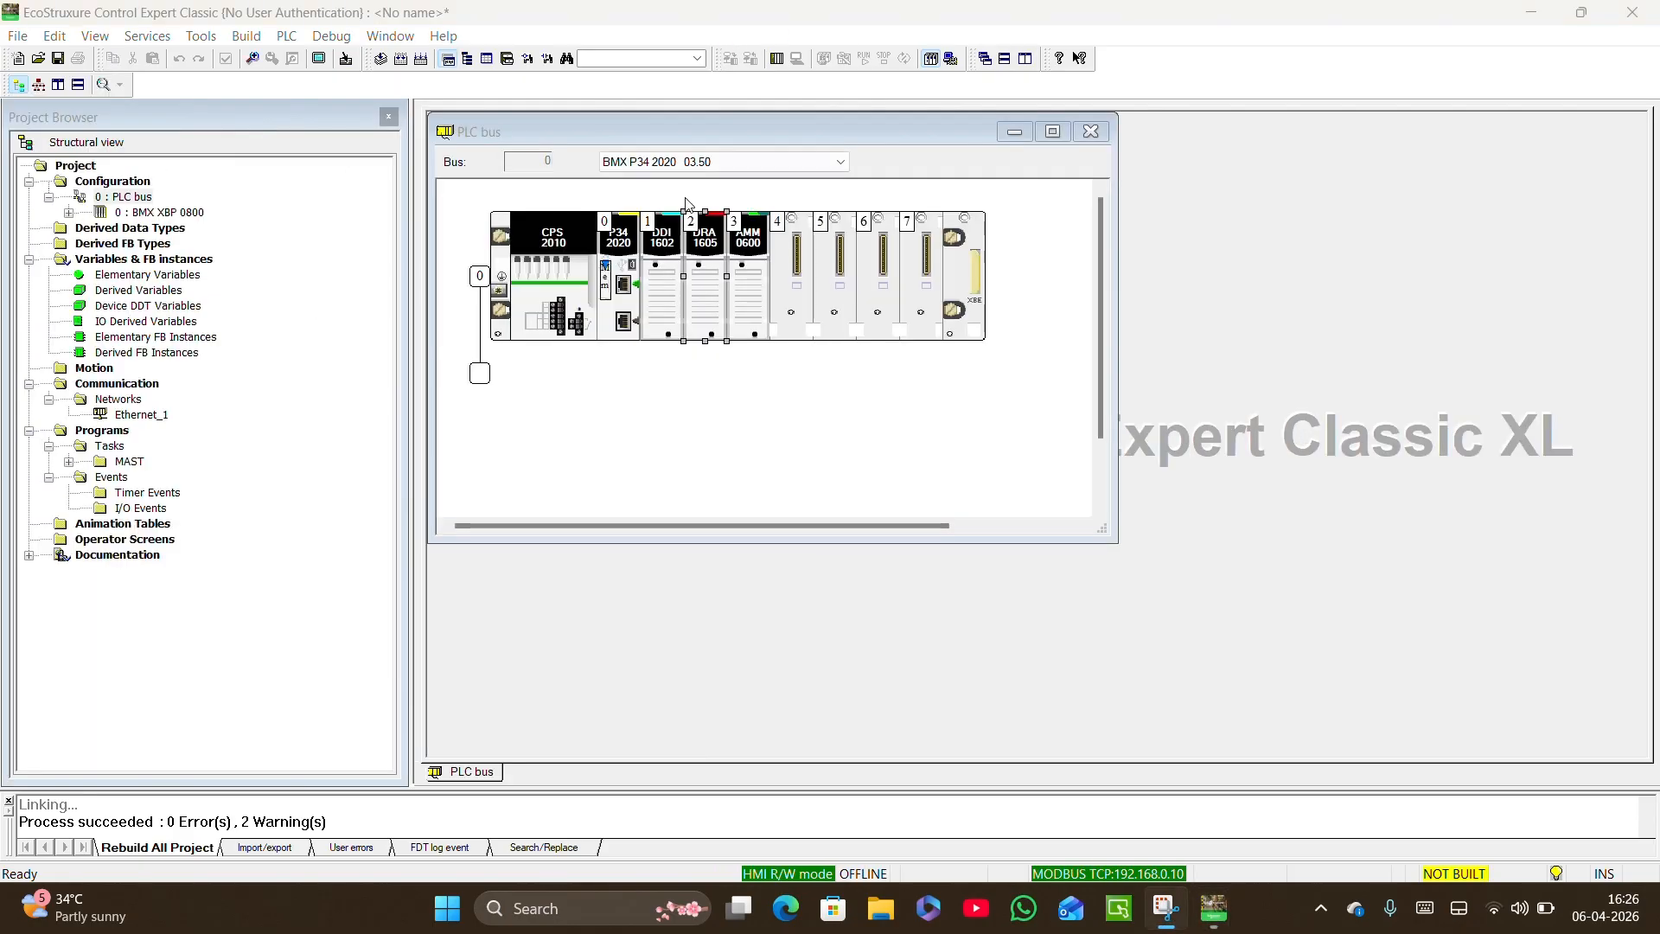
Create a new section named lamp_on in the LD language under the MAST task's Logic folder.
{"action": "double_click", "coordinate": [129, 463]}
{"action": "left_click", "coordinate": [164, 493]}
{"action": "left_click", "coordinate": [149, 477]}
{"action": "right_click", "coordinate": [155, 481]}
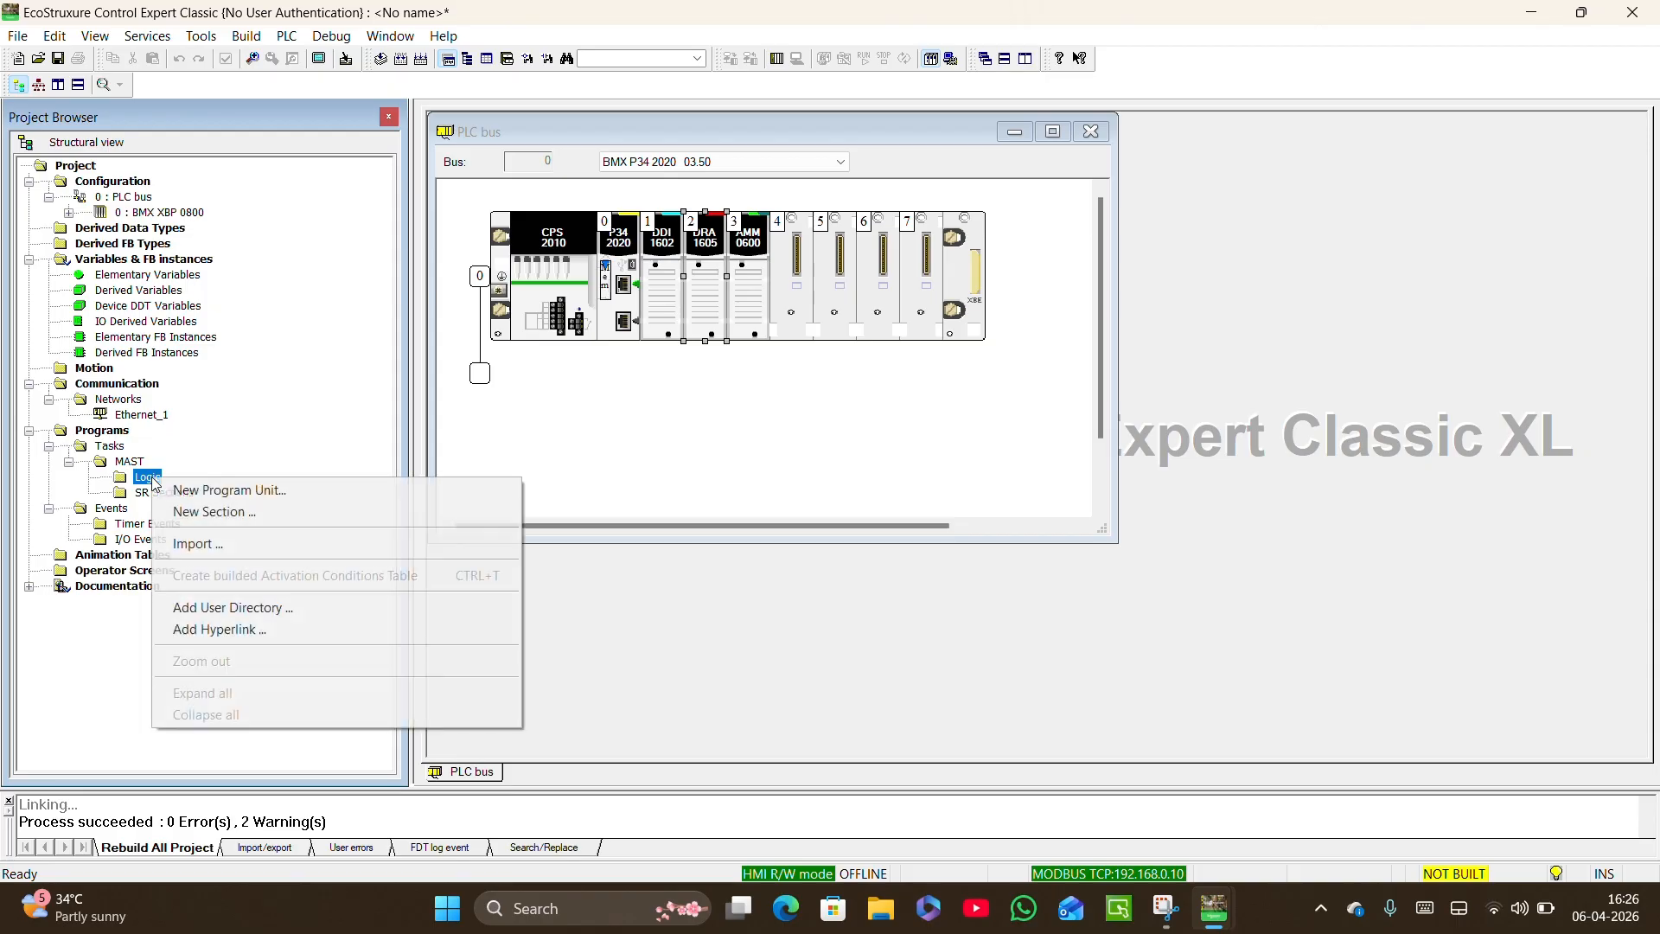
{"action": "left_click", "coordinate": [207, 512]}
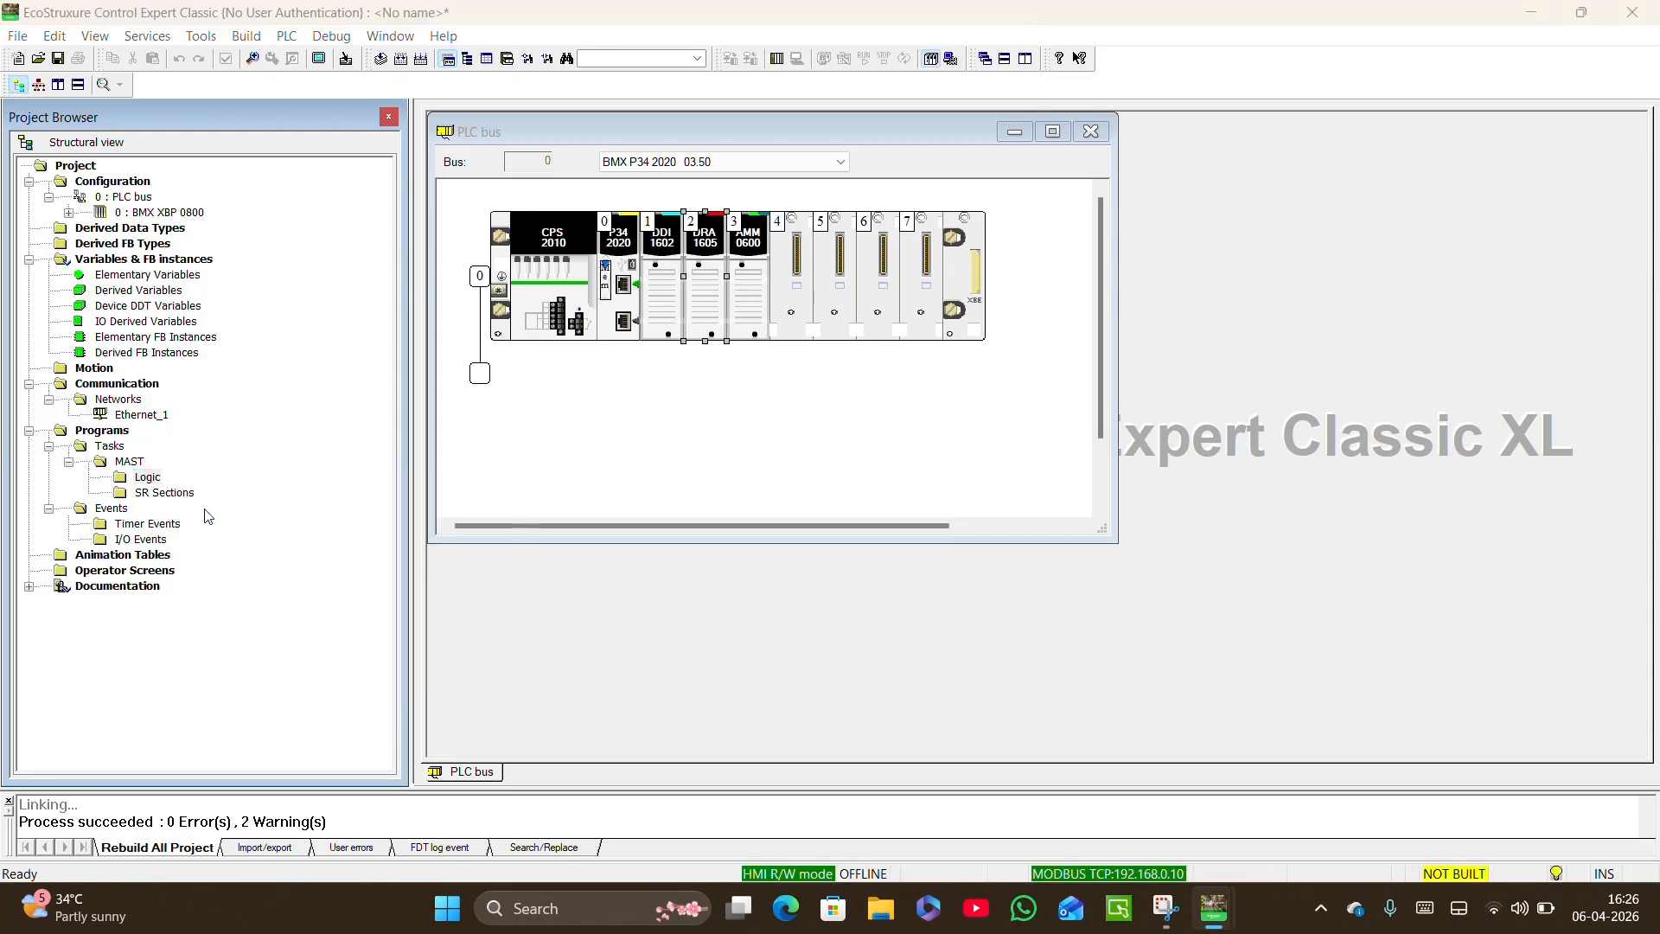
{"action": "left_click", "coordinate": [659, 439]}
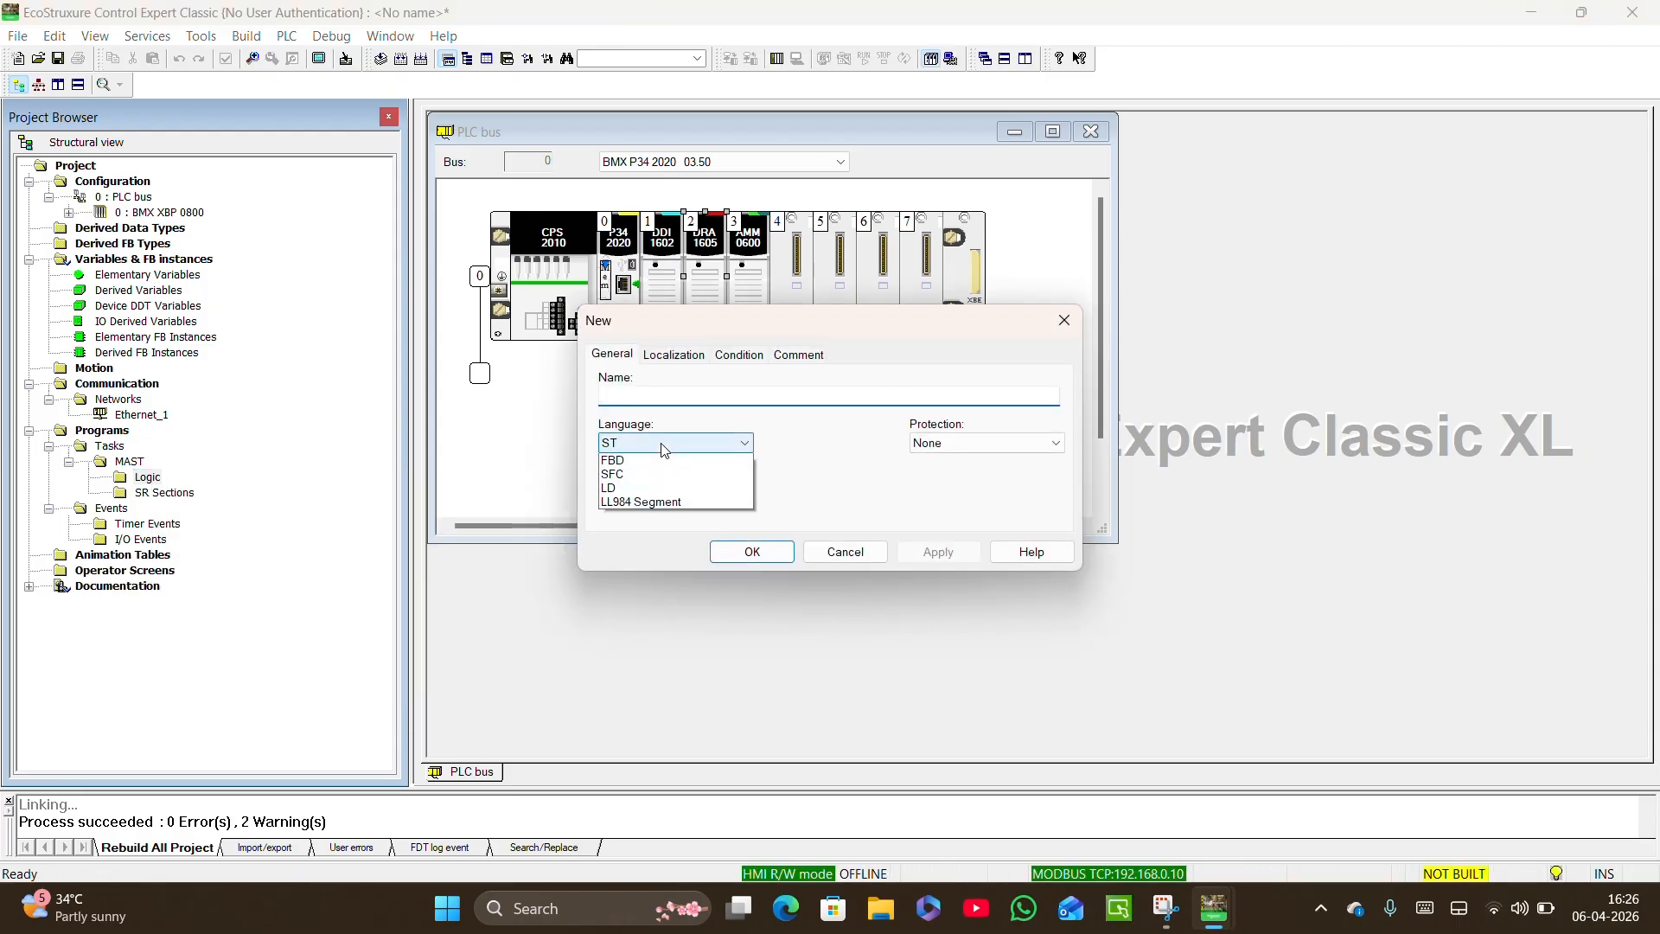
{"action": "left_click", "coordinate": [650, 524]}
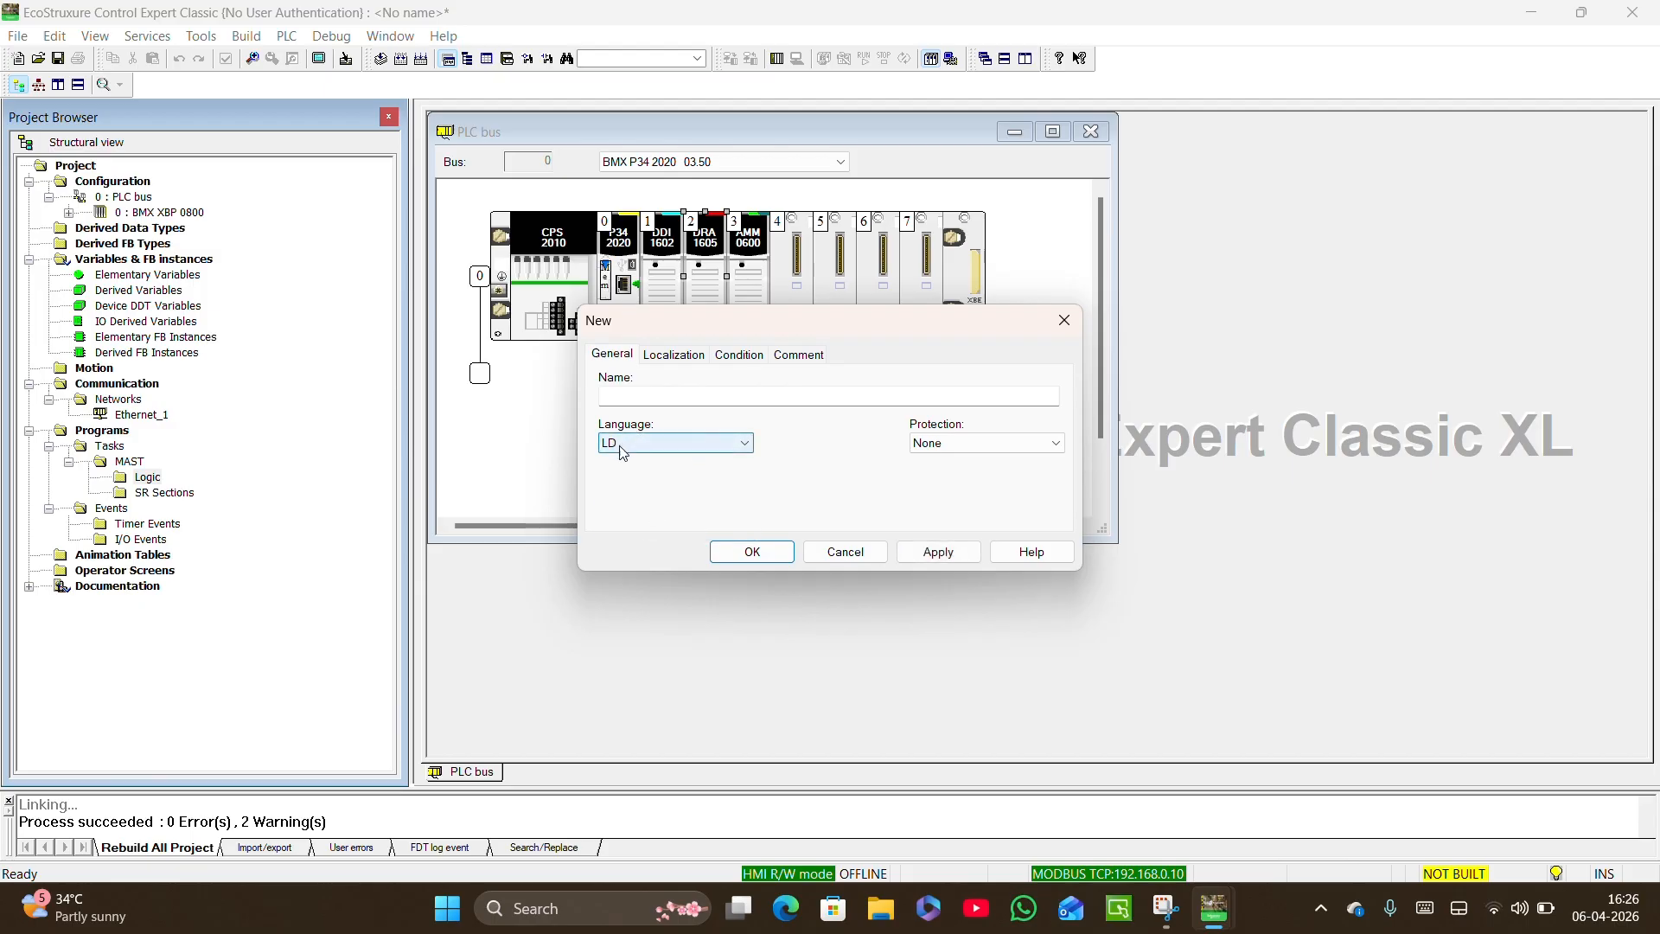
{"action": "left_click", "coordinate": [639, 399]}
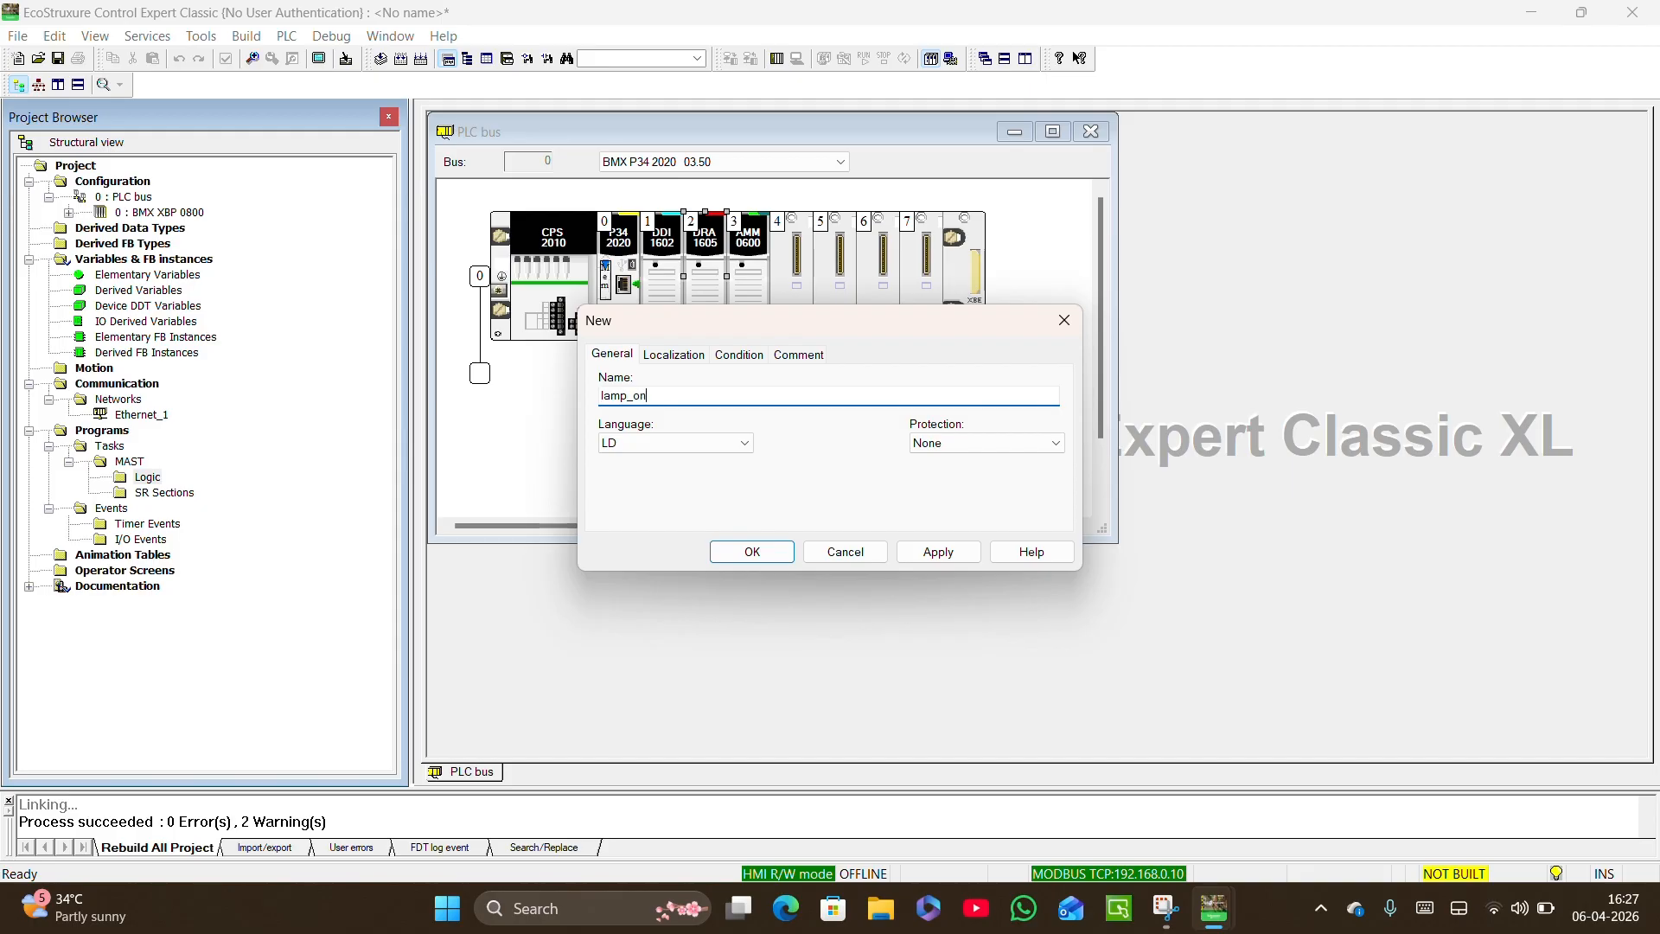
{"action": "left_click", "coordinate": [750, 550]}
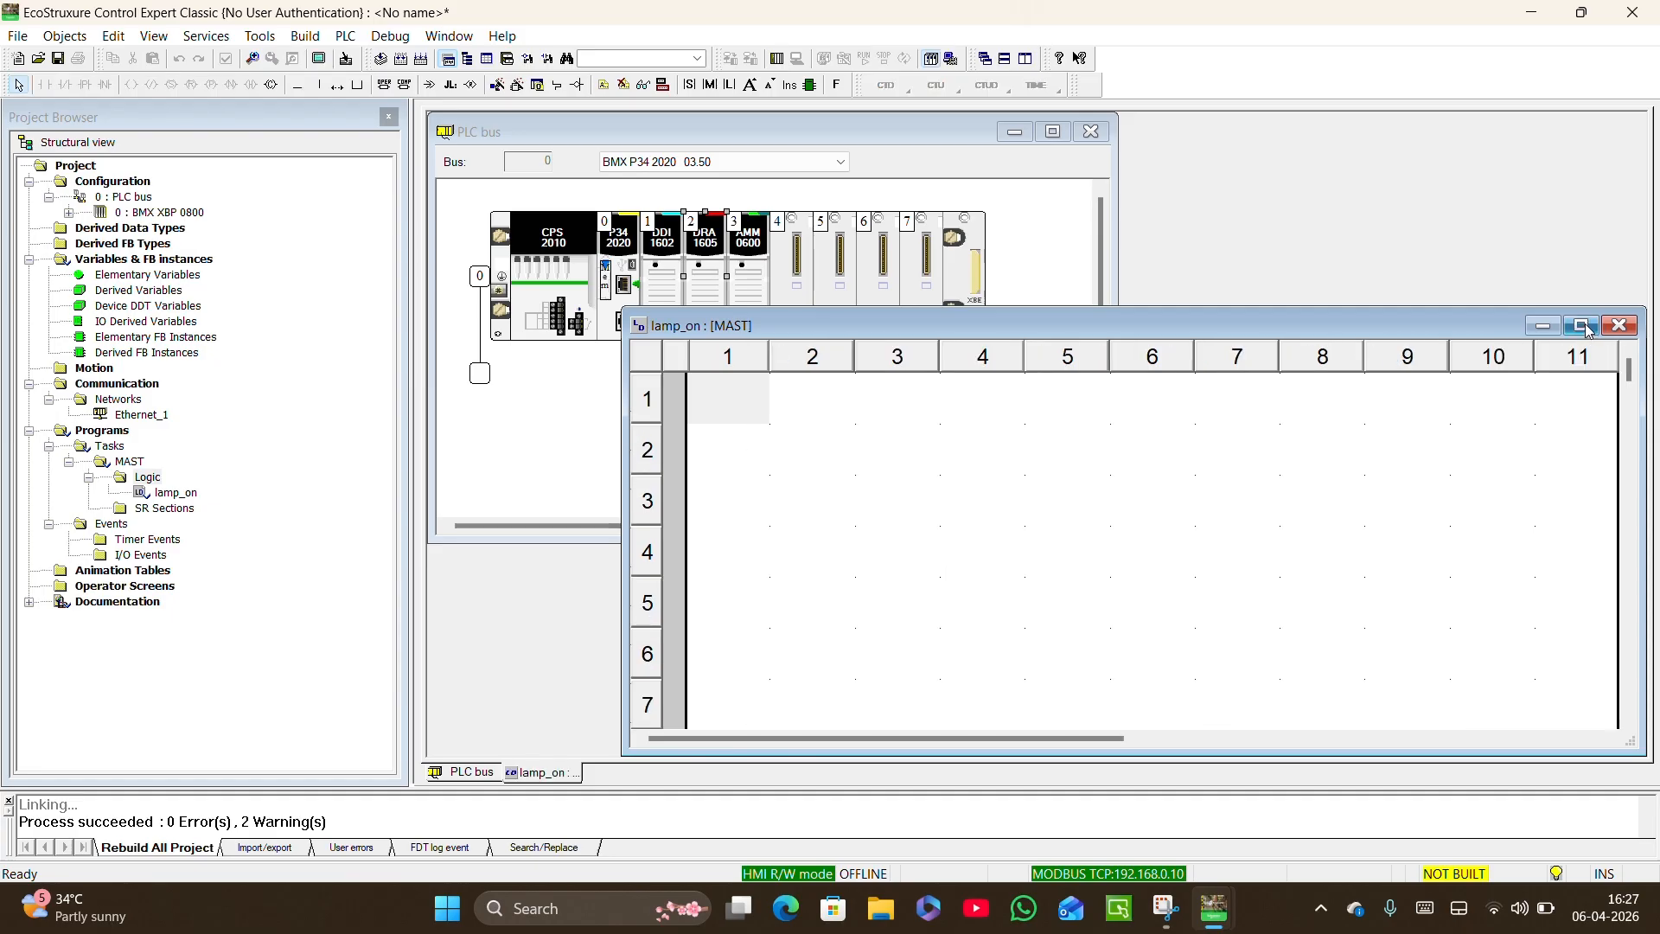
Maximize the lamp_on section and place a normally open contact in row 1, column 1 and a coil in row 1, column 11.
{"action": "left_click", "coordinate": [1586, 327]}
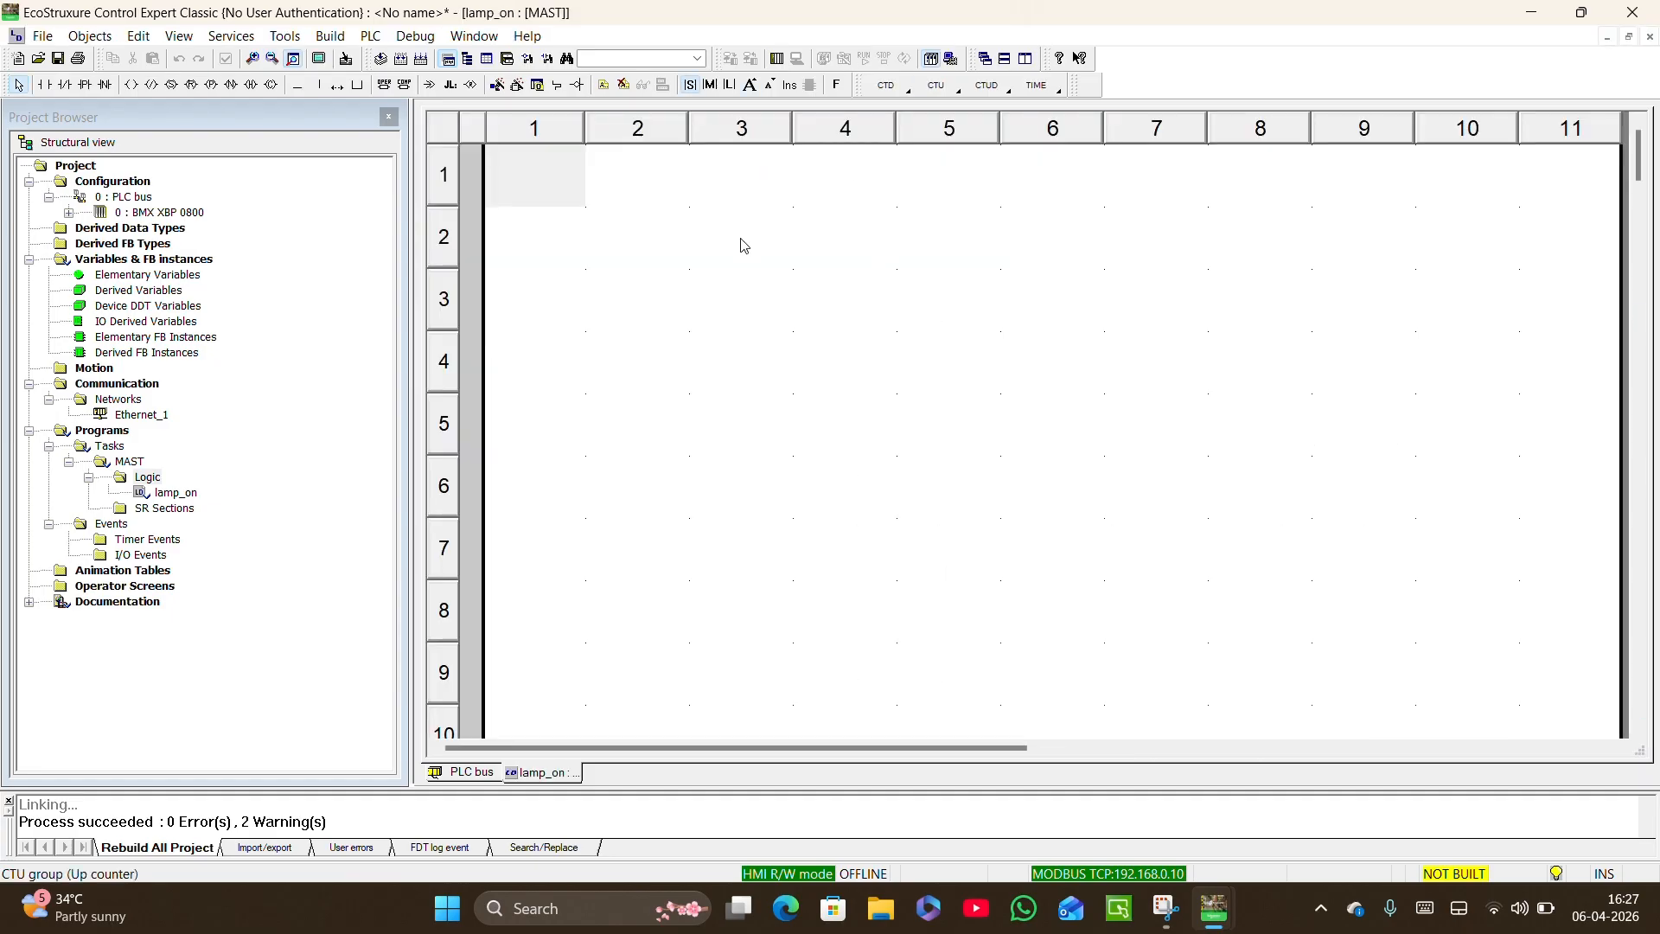
{"action": "left_click", "coordinate": [43, 85]}
{"action": "left_click", "coordinate": [529, 184]}
{"action": "left_click", "coordinate": [131, 85]}
{"action": "left_click", "coordinate": [1561, 166]}
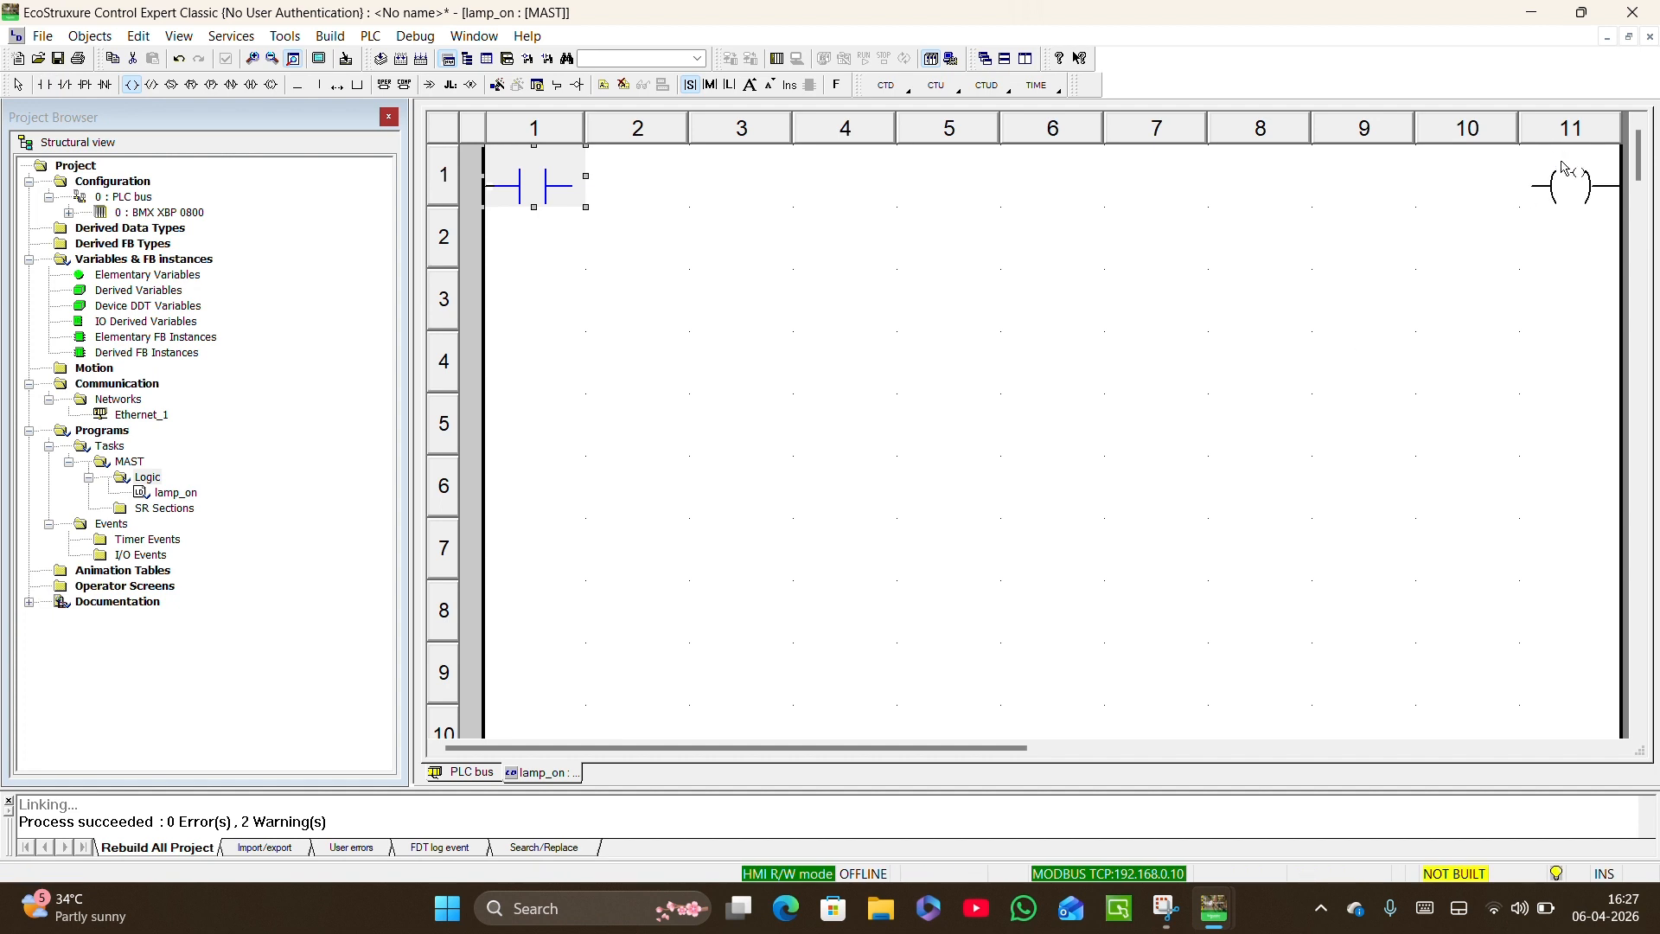
Assign the variable PB1 to the contact and the variable Lamp to the coil in row 1.
{"action": "double_click", "coordinate": [539, 192]}
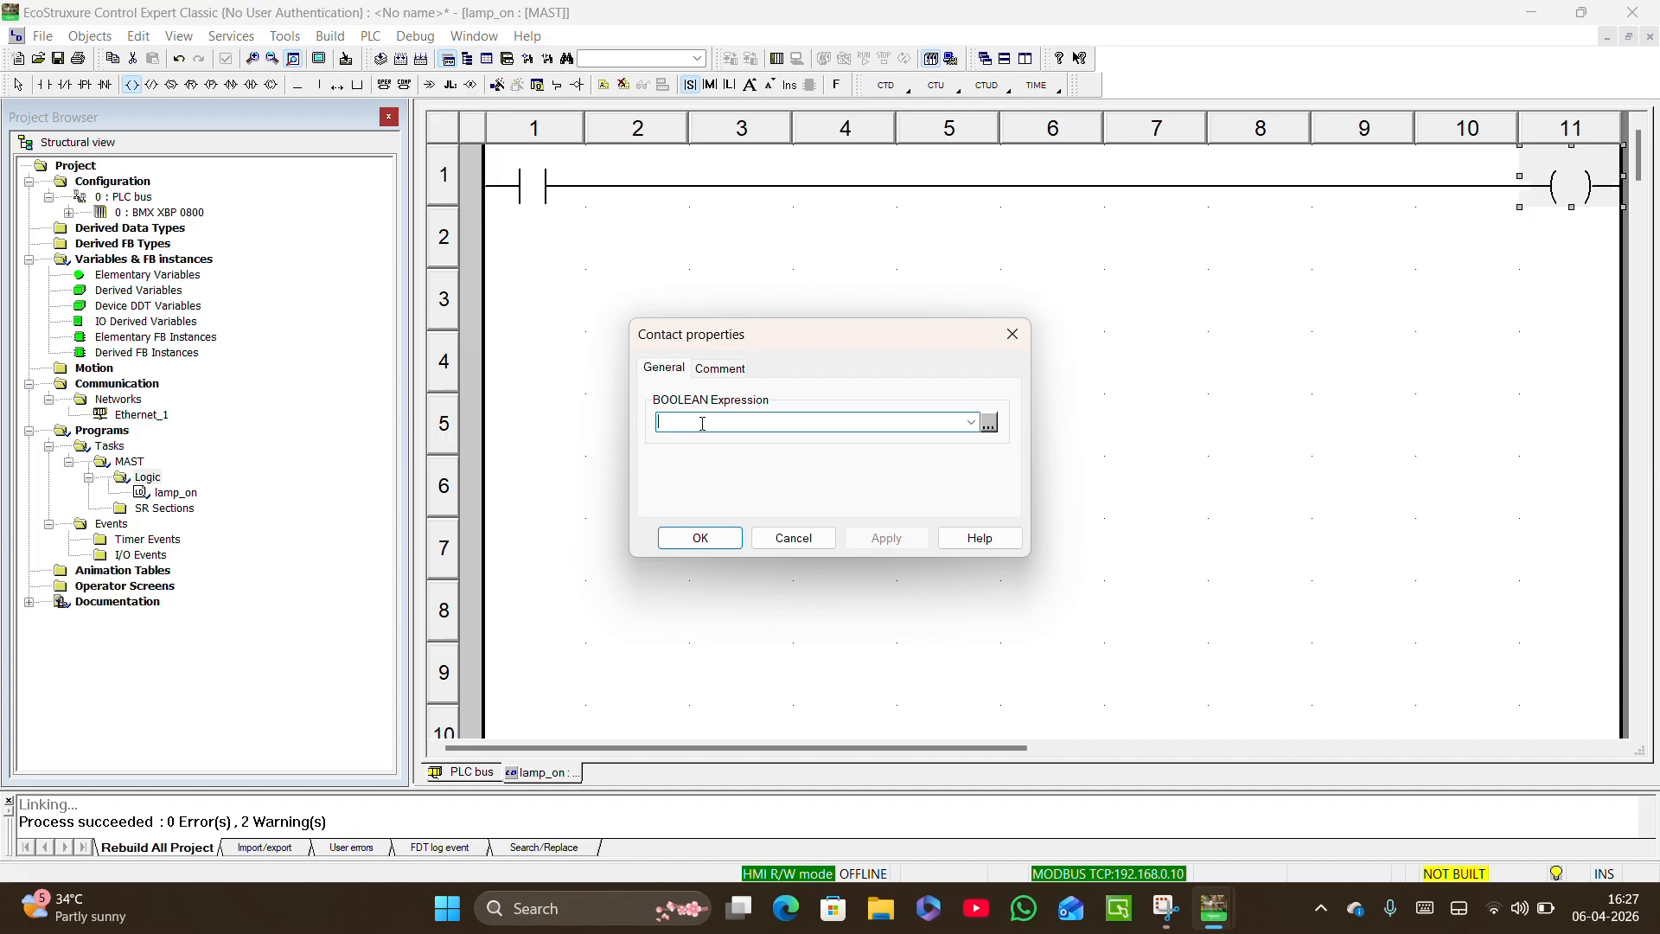
{"action": "type", "text": "PB1"}
{"action": "left_click", "coordinate": [701, 538]}
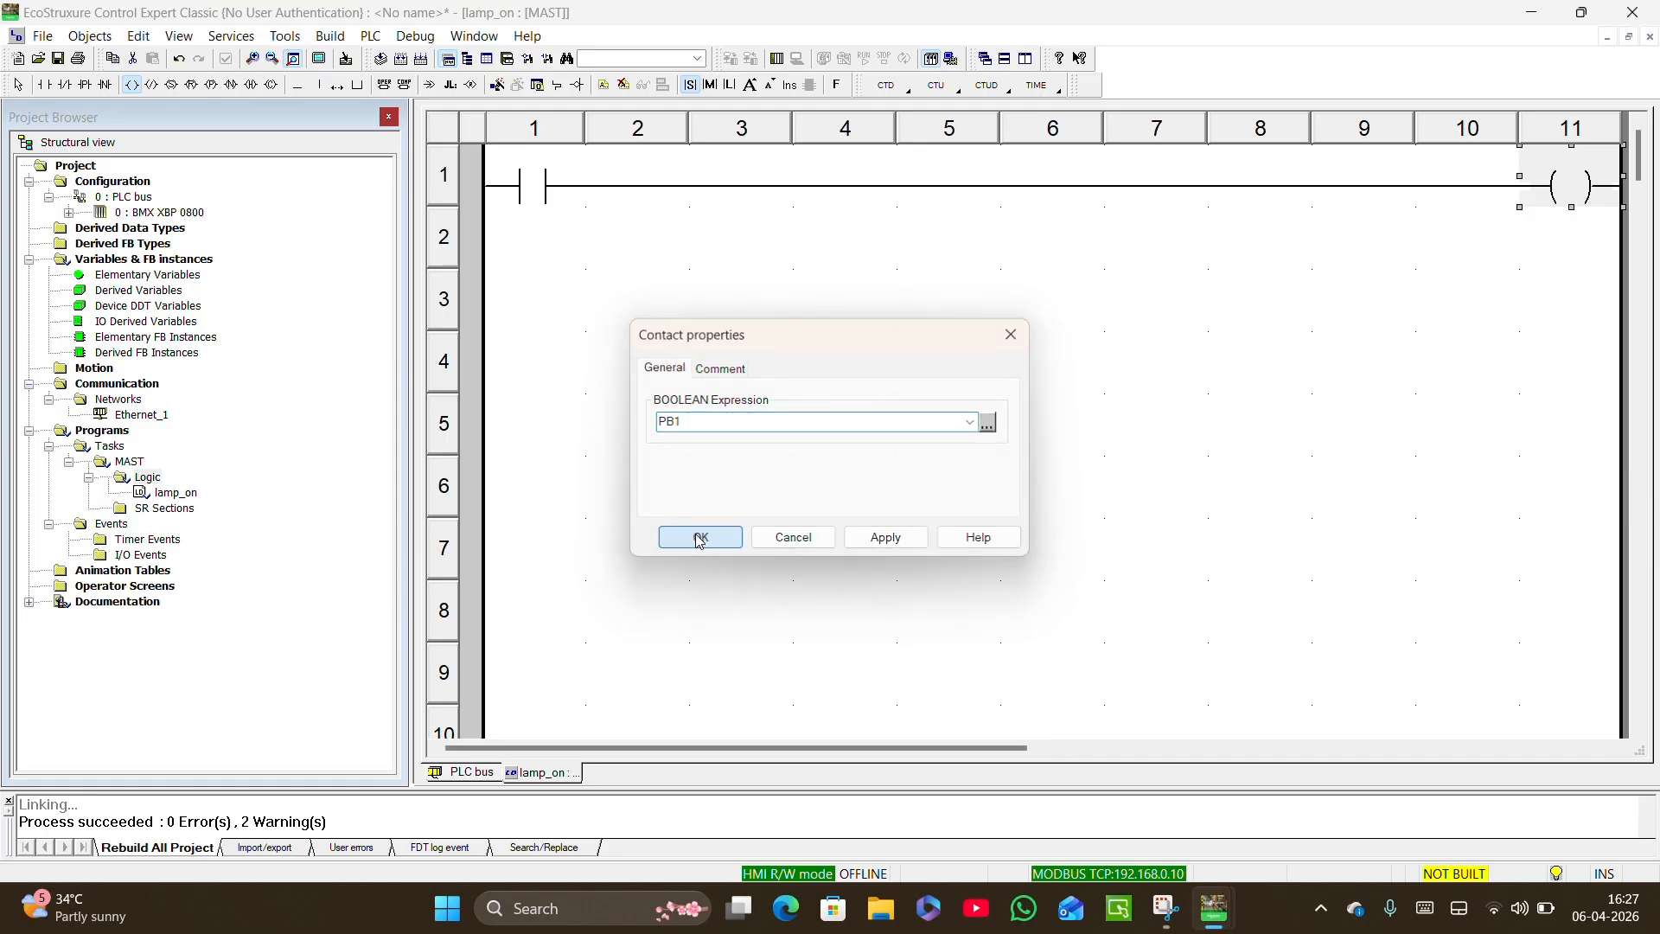
{"action": "double_click", "coordinate": [1573, 185]}
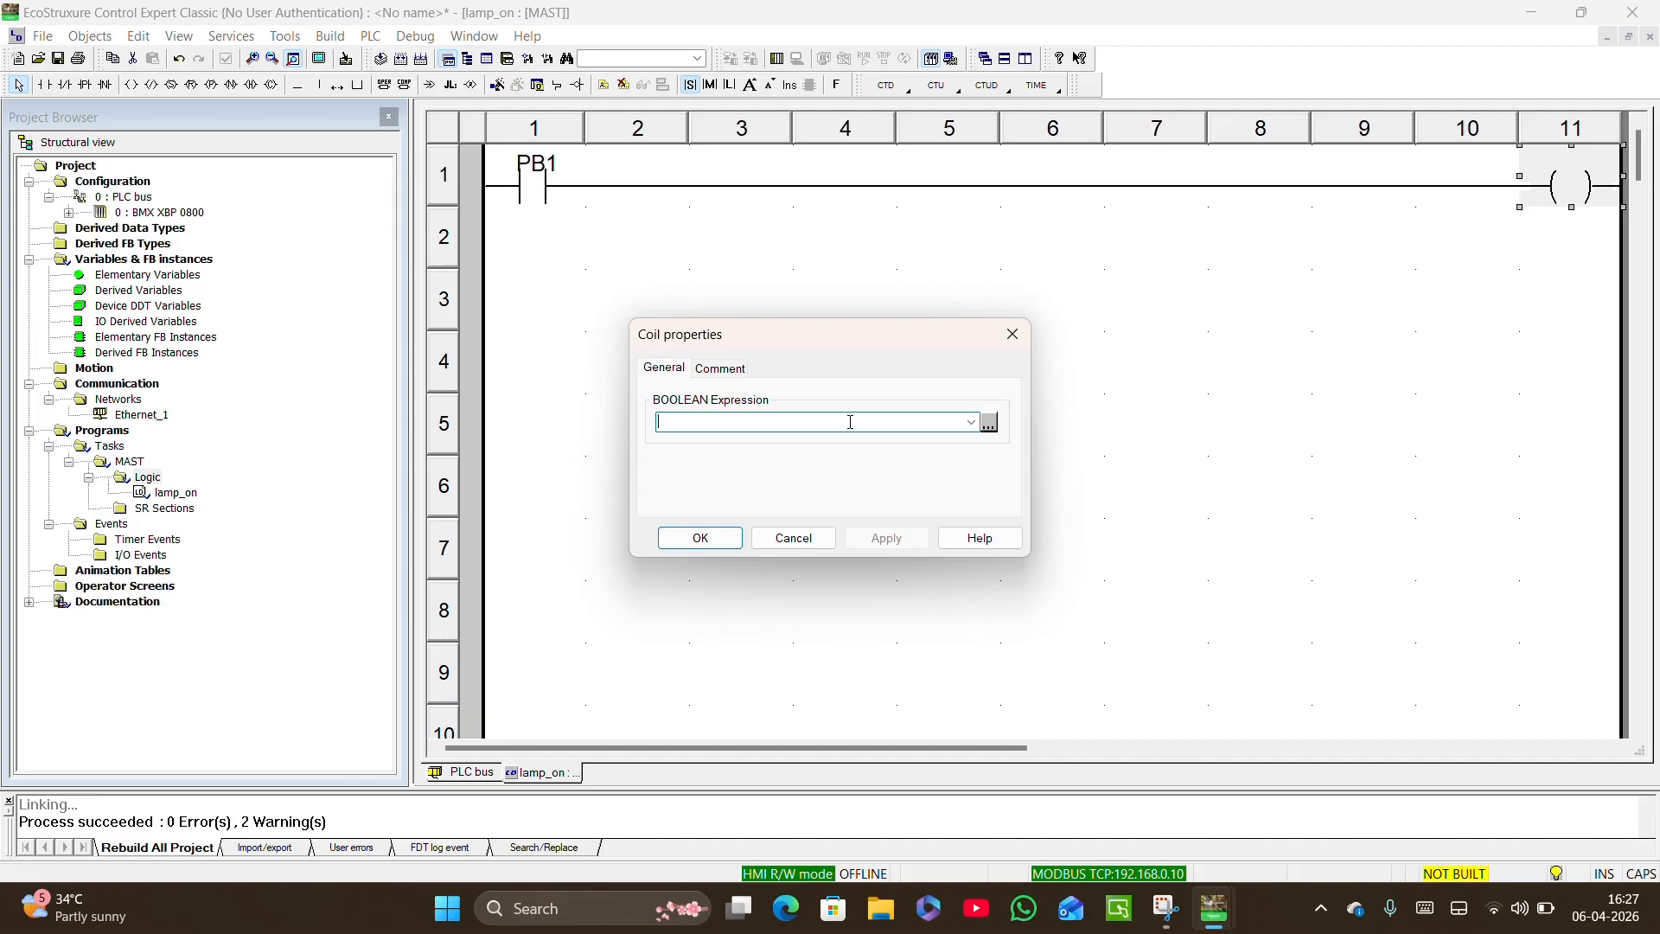
{"action": "key", "text": "Return"}
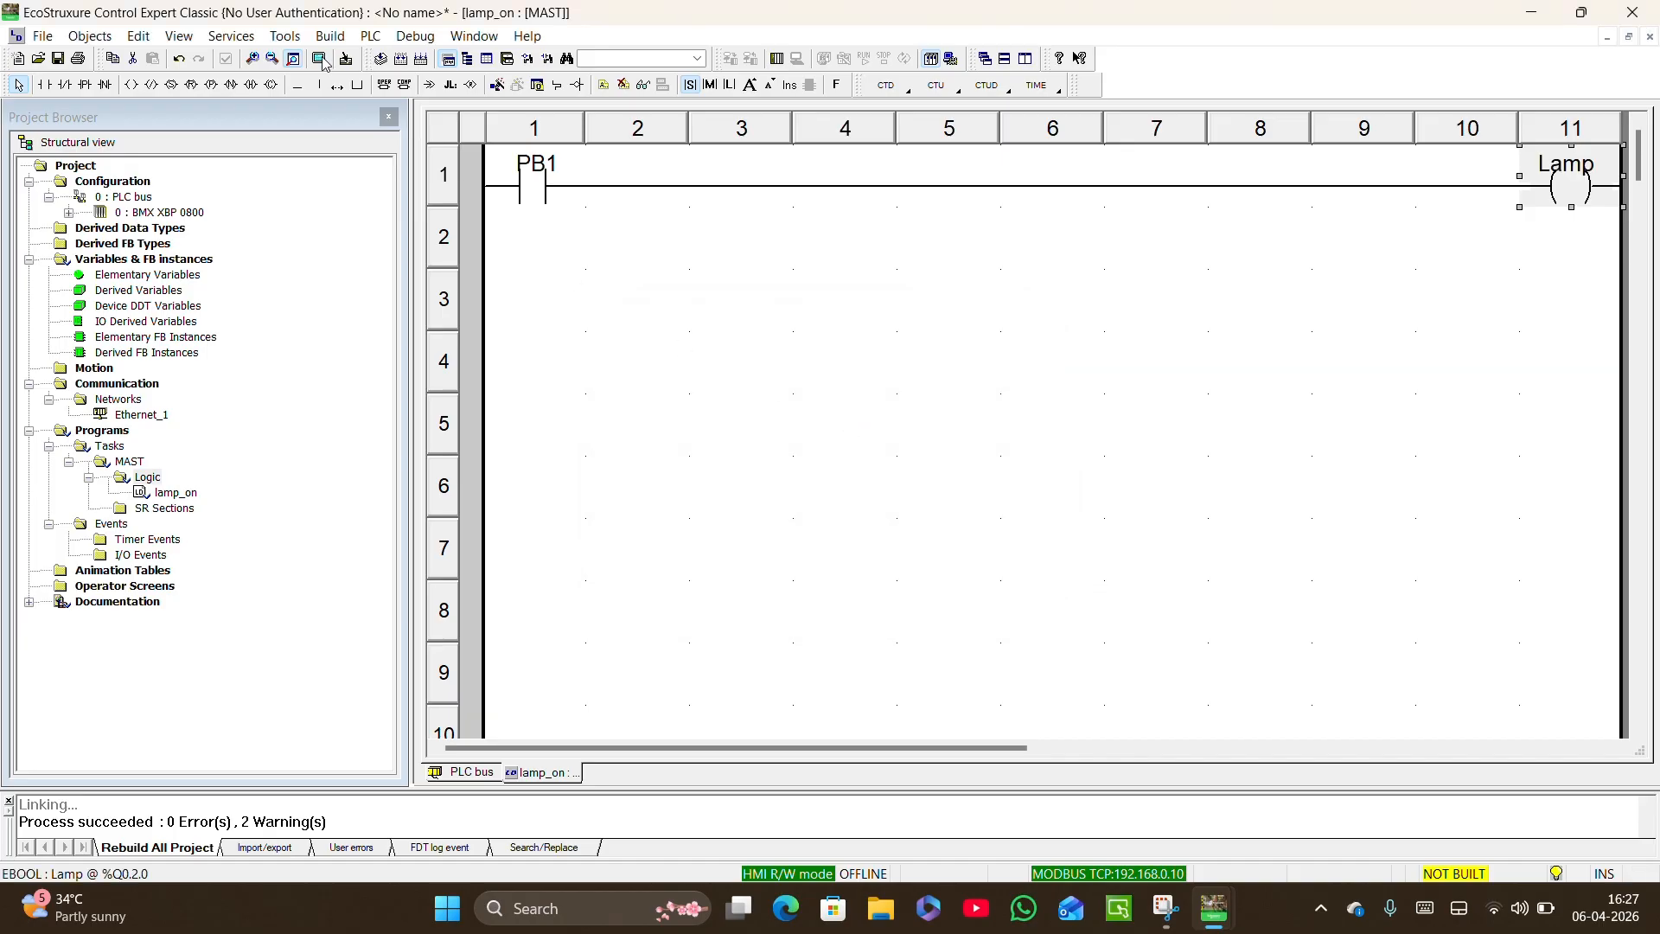
Rebuild the complete project, confirming the full rebuild, and connect to the PLC.
{"action": "left_click", "coordinate": [330, 36]}
{"action": "left_click", "coordinate": [357, 136]}
{"action": "left_click", "coordinate": [744, 508]}
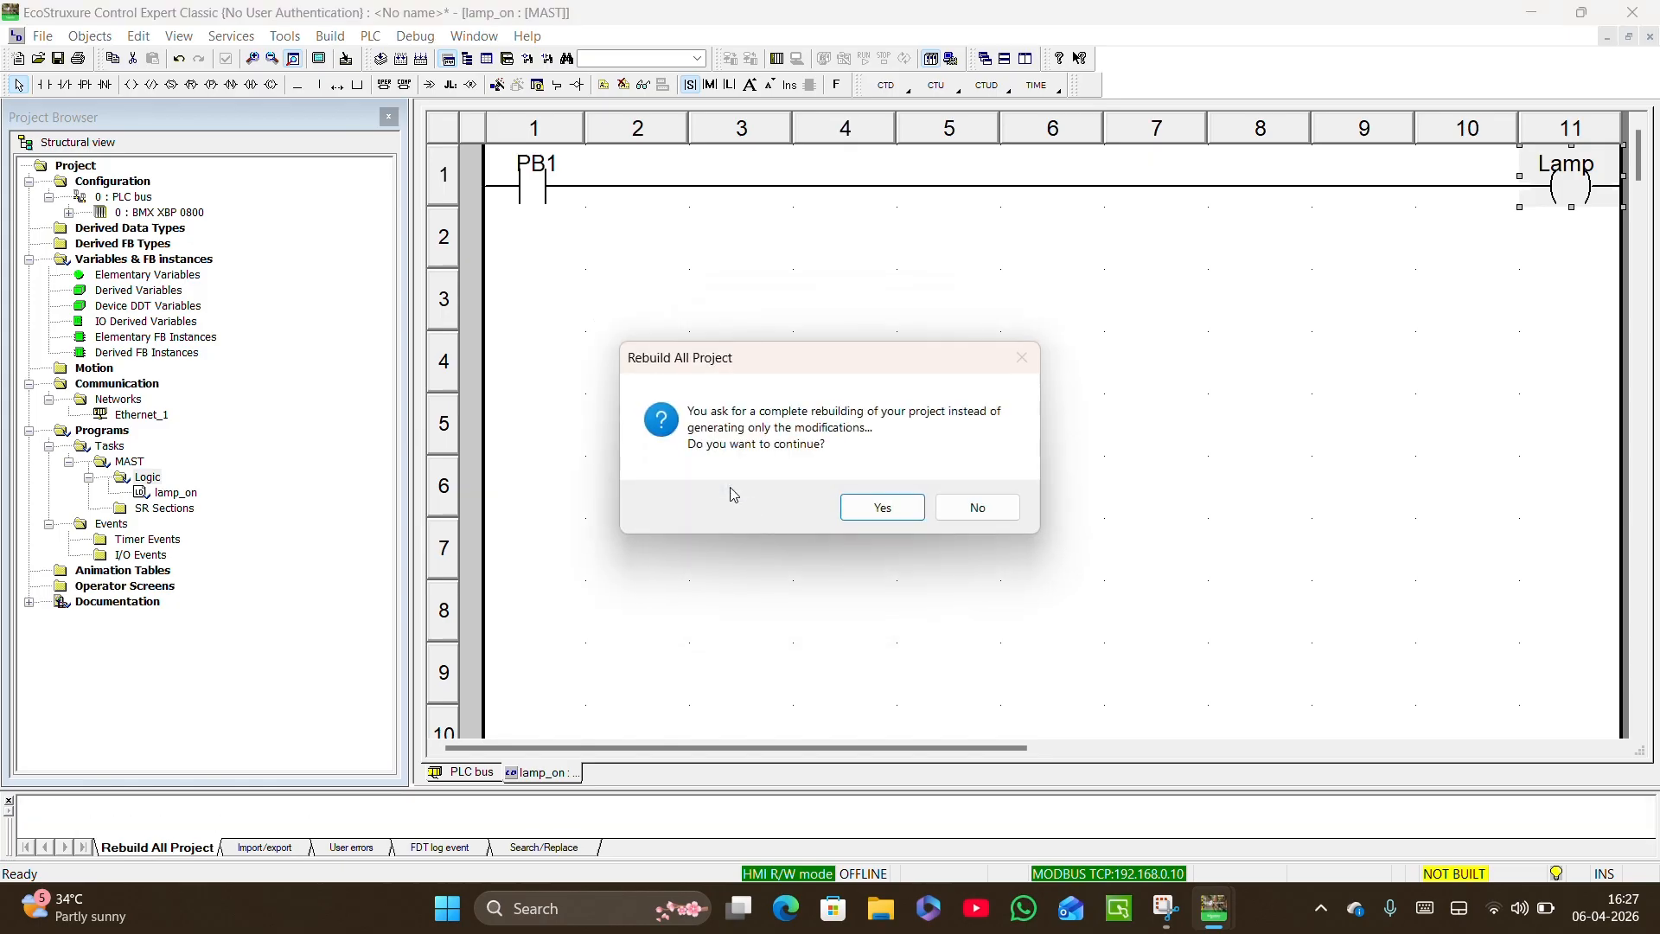
{"action": "left_click", "coordinate": [887, 508]}
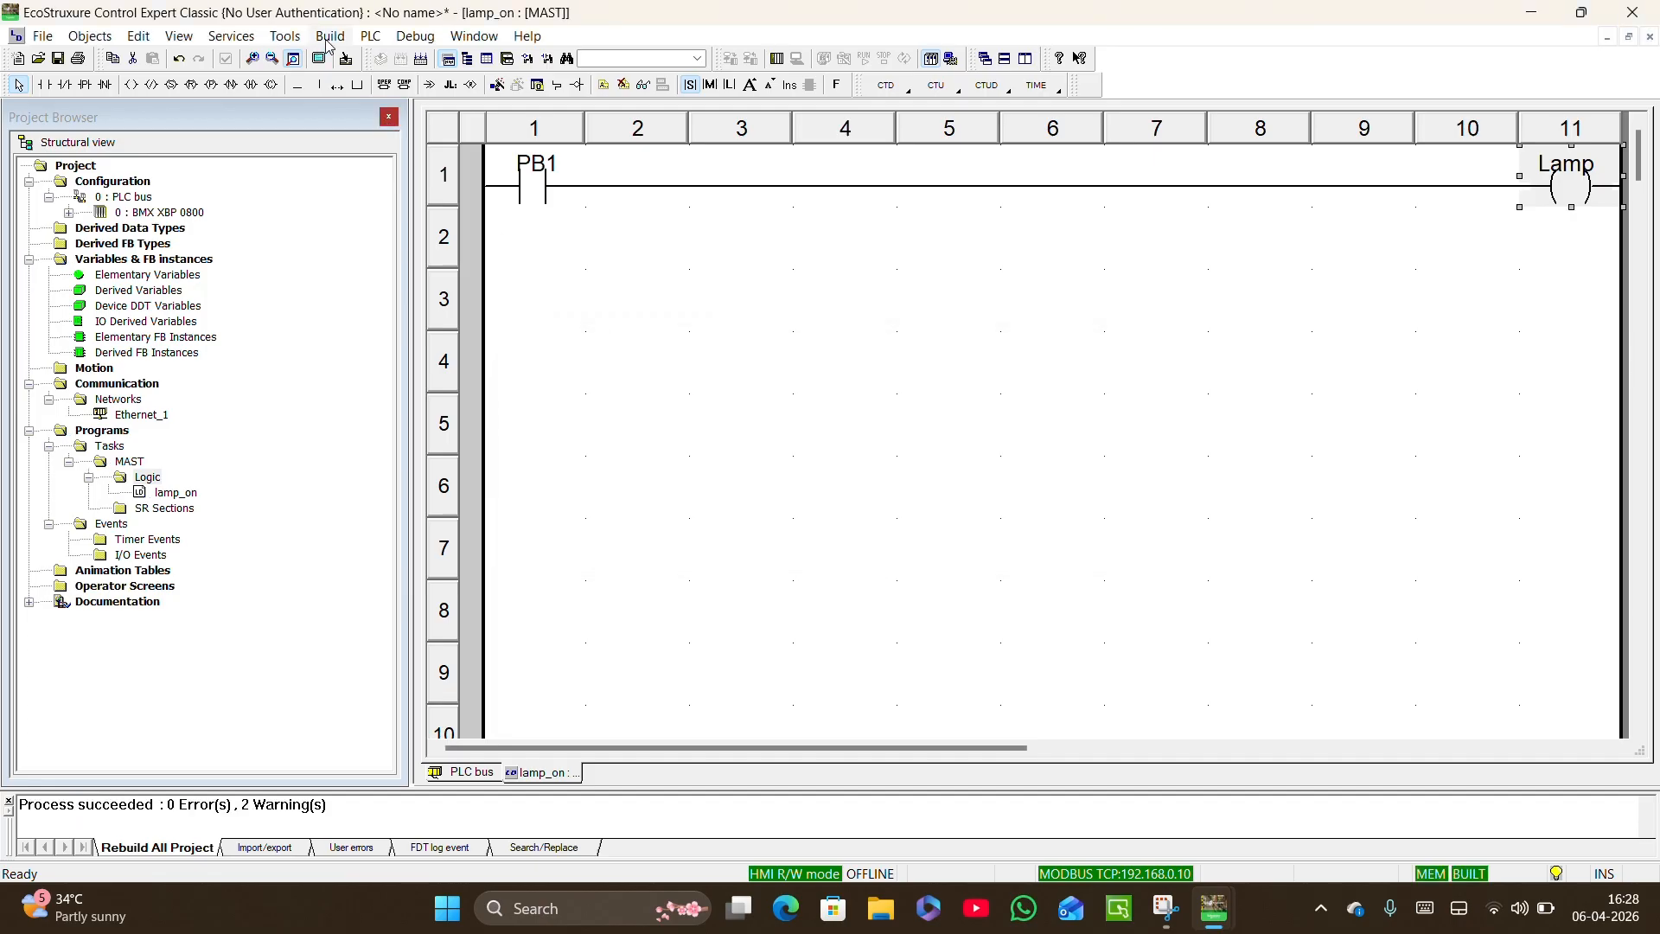
{"action": "left_click", "coordinate": [367, 38]}
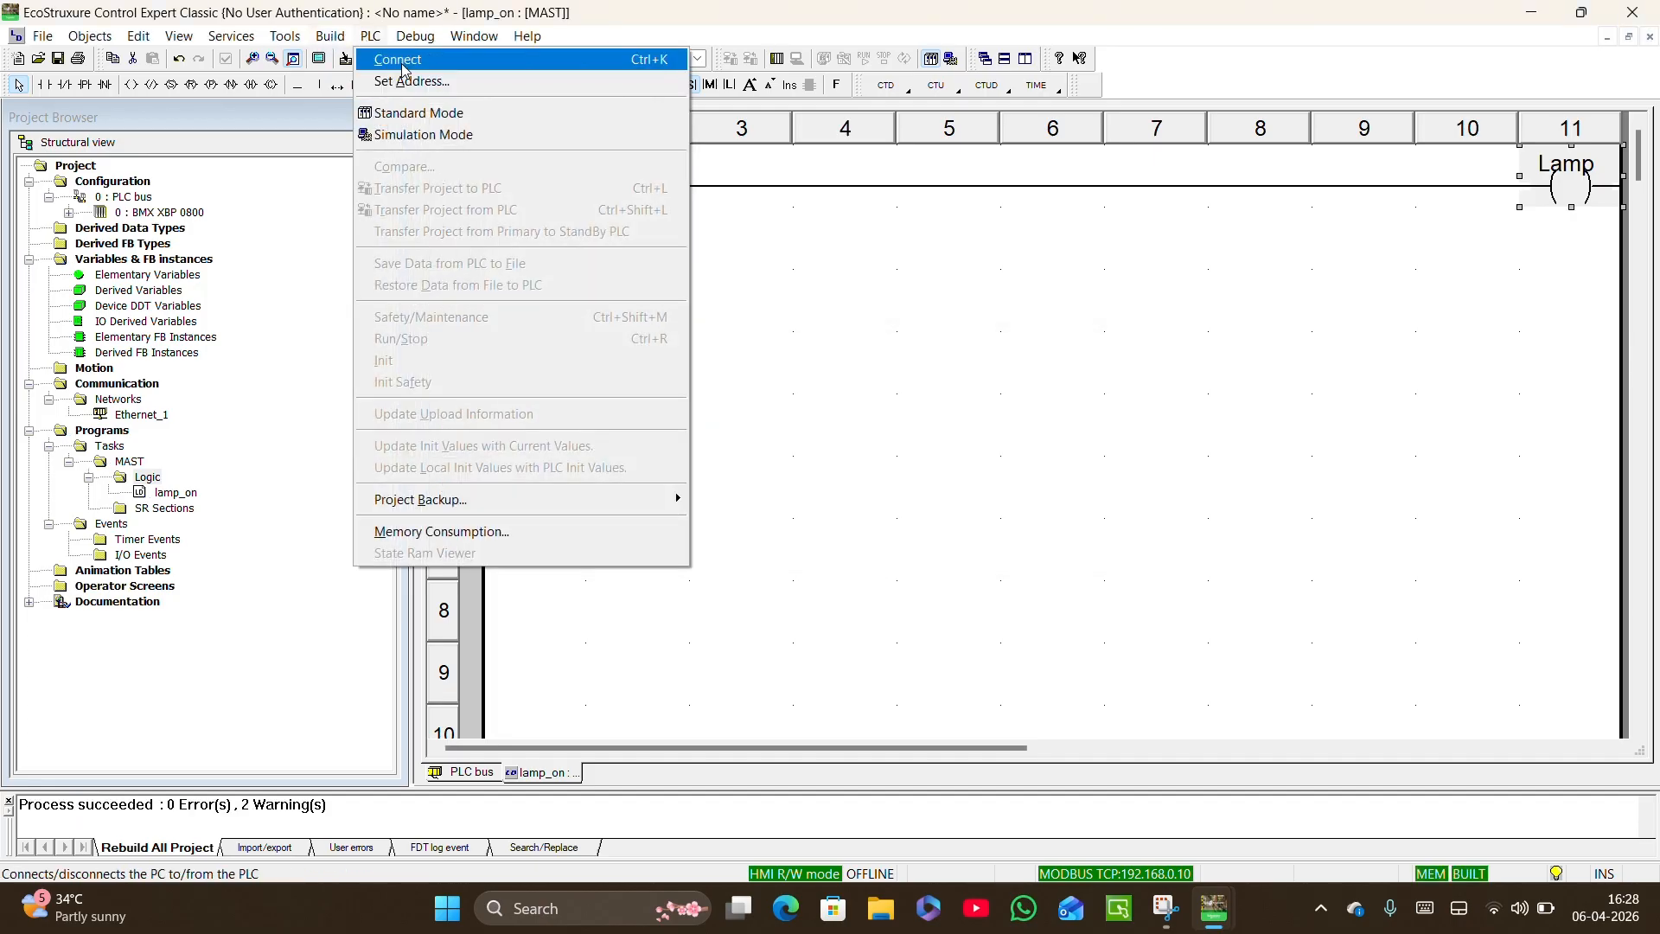
{"action": "left_click", "coordinate": [403, 66]}
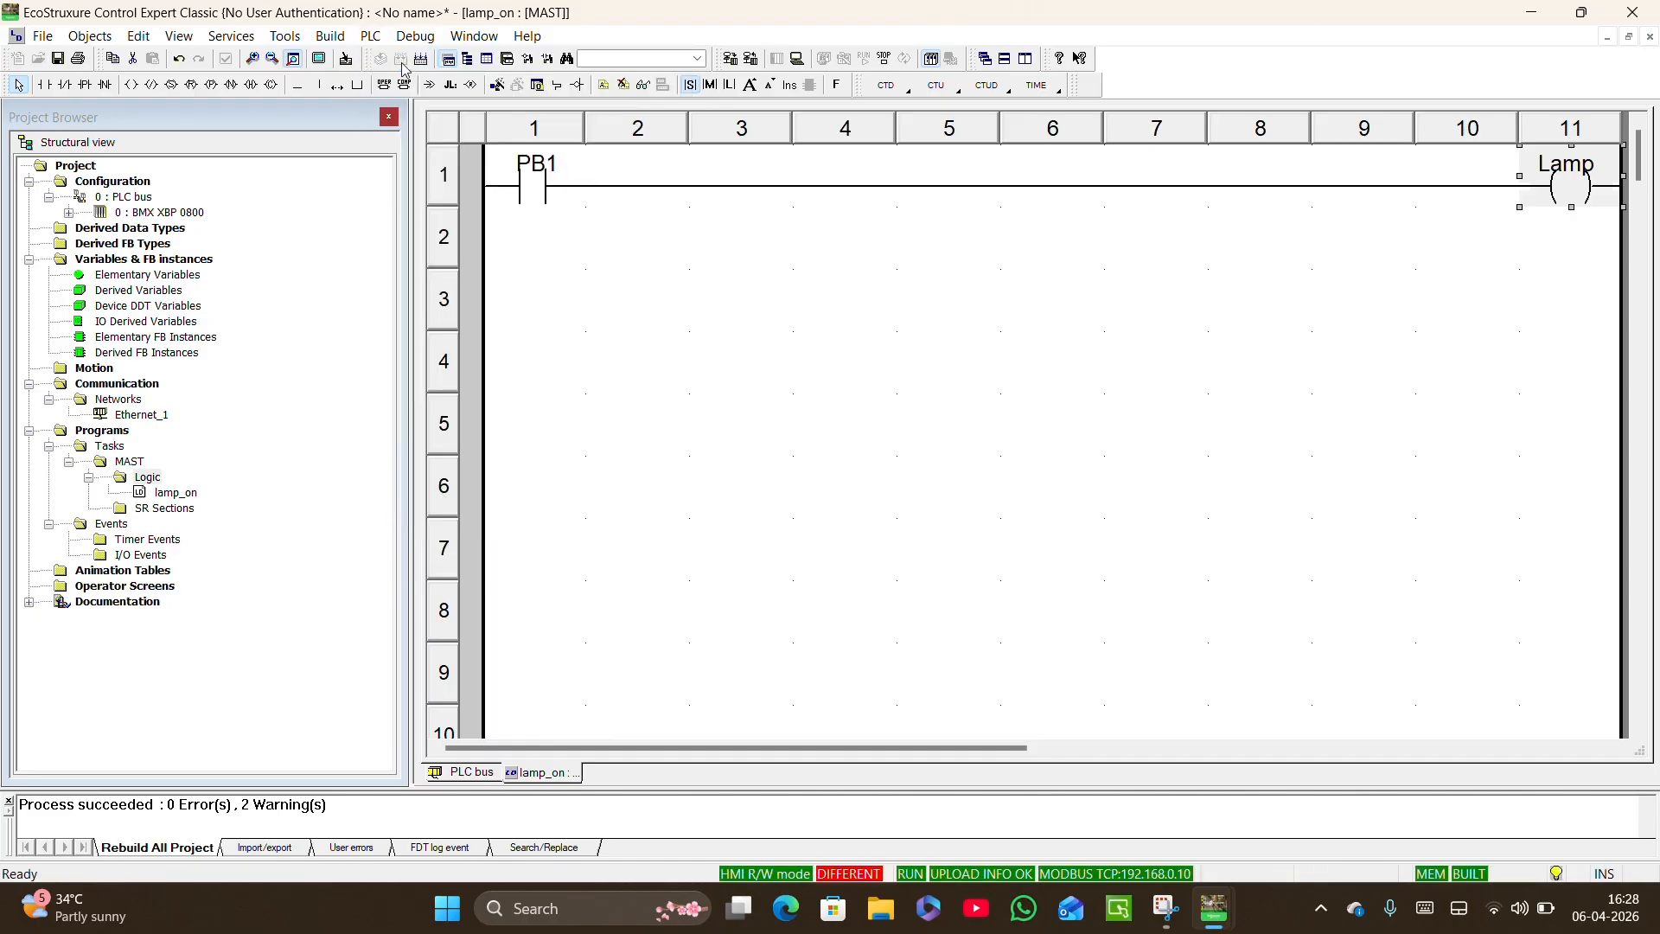
Transfer the project to the PLC with PLC Run after Transfer enabled, confirming both the stop and the run.
{"action": "left_click", "coordinate": [380, 38]}
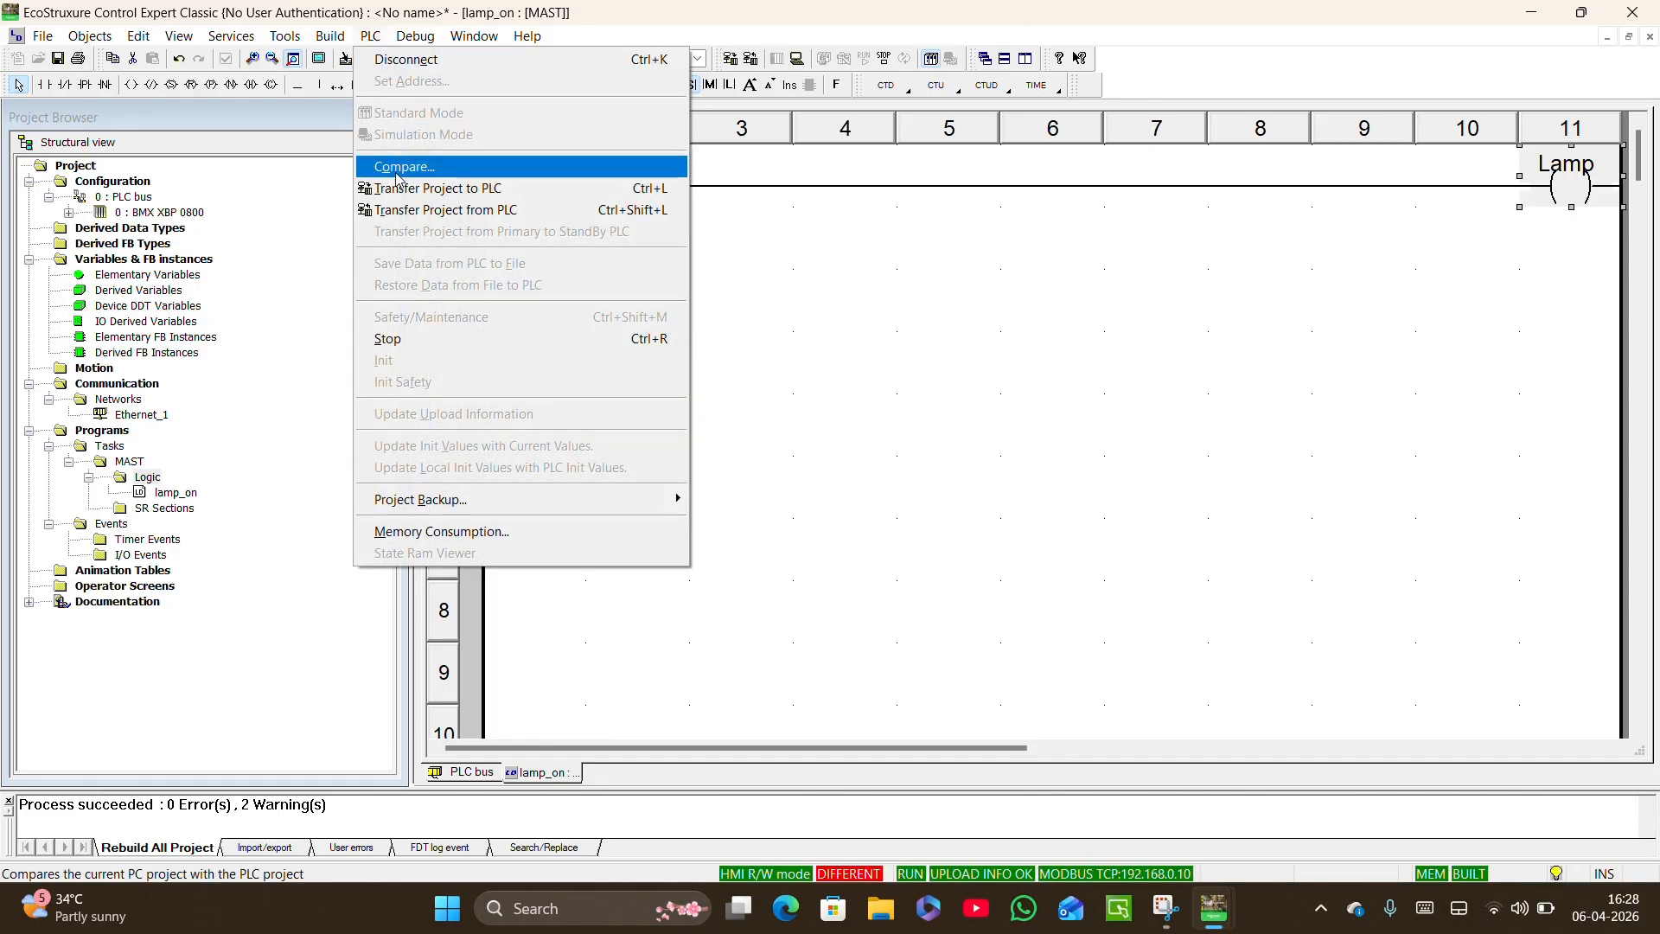
{"action": "left_click", "coordinate": [412, 188]}
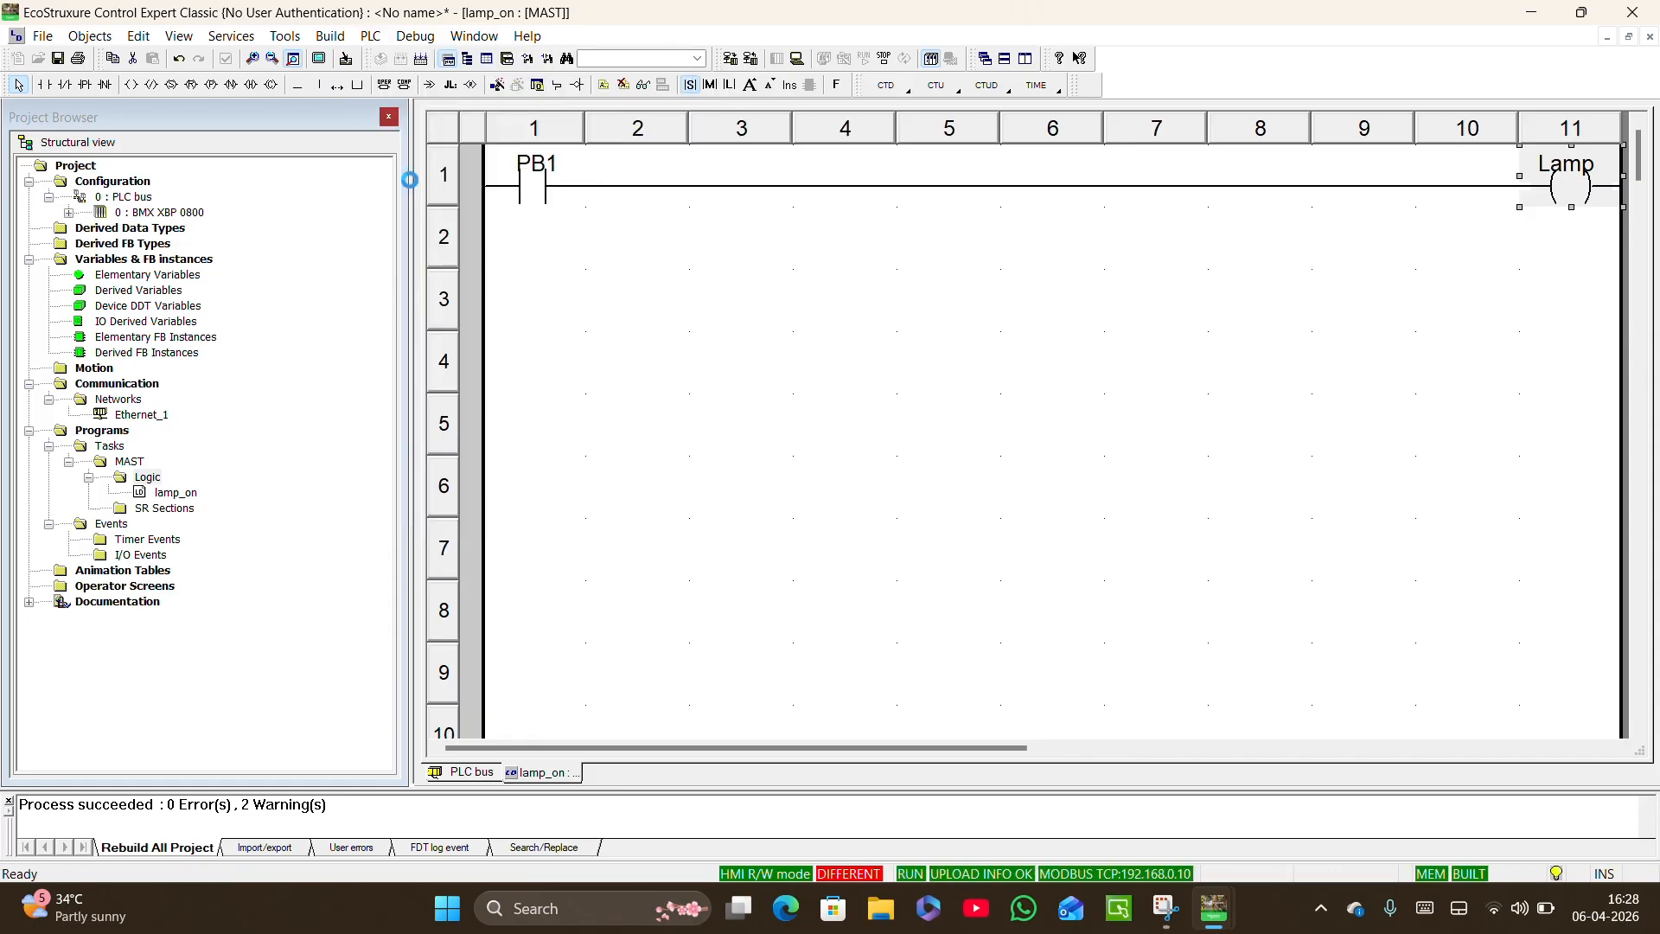
{"action": "left_click", "coordinate": [490, 508]}
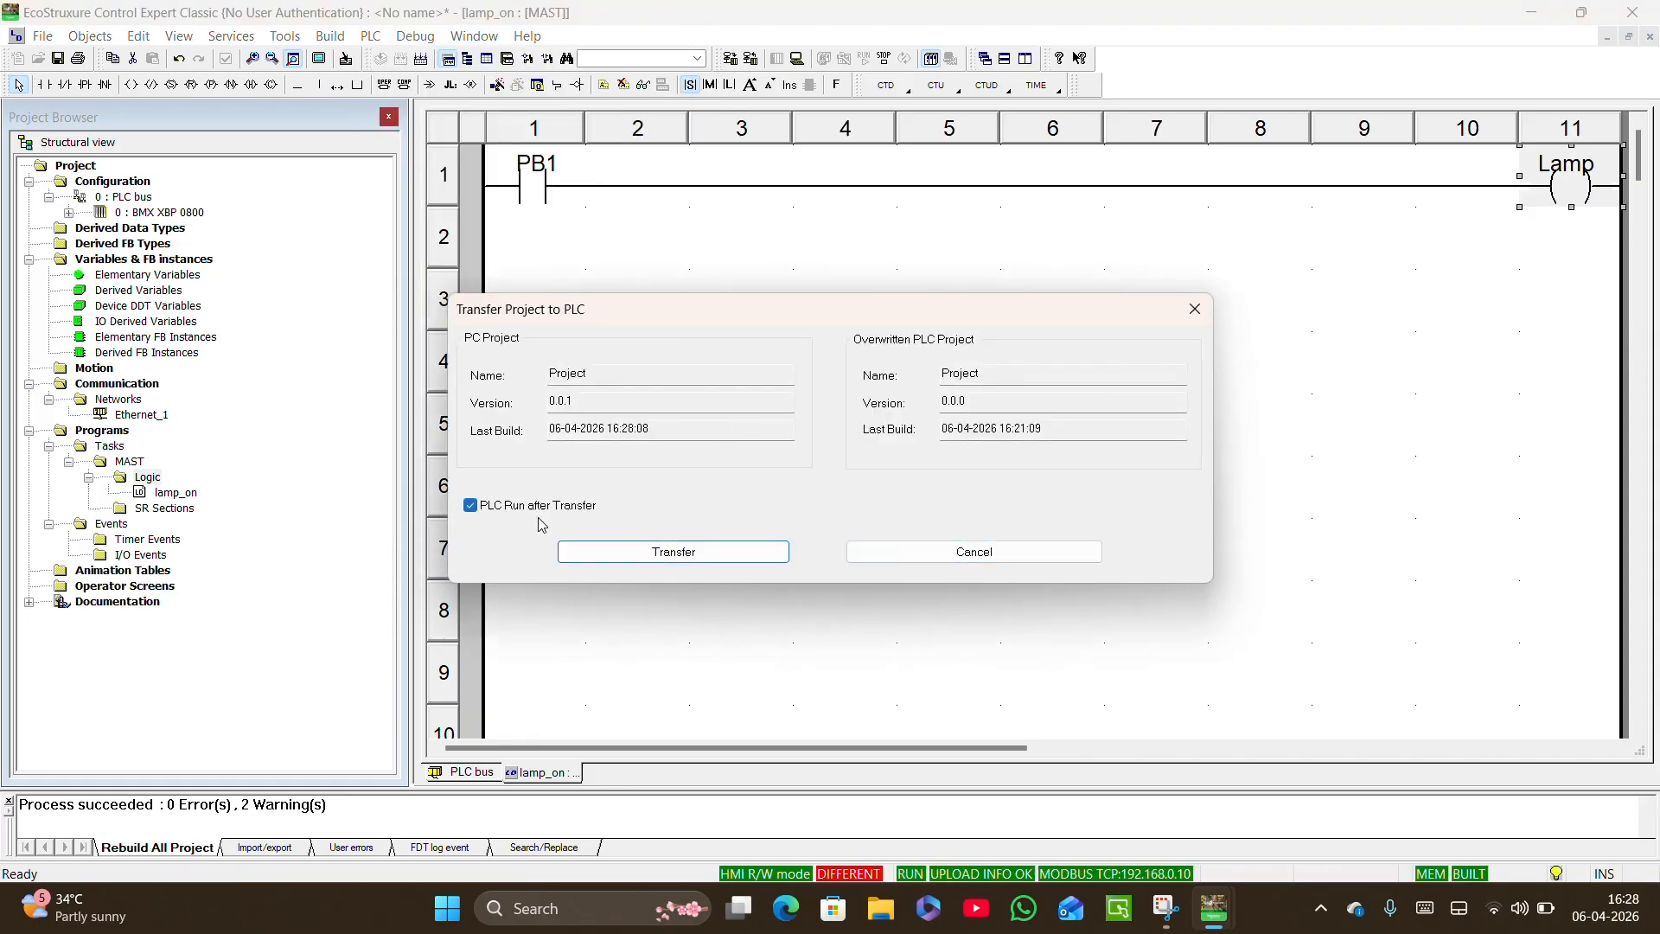
{"action": "left_click", "coordinate": [628, 555]}
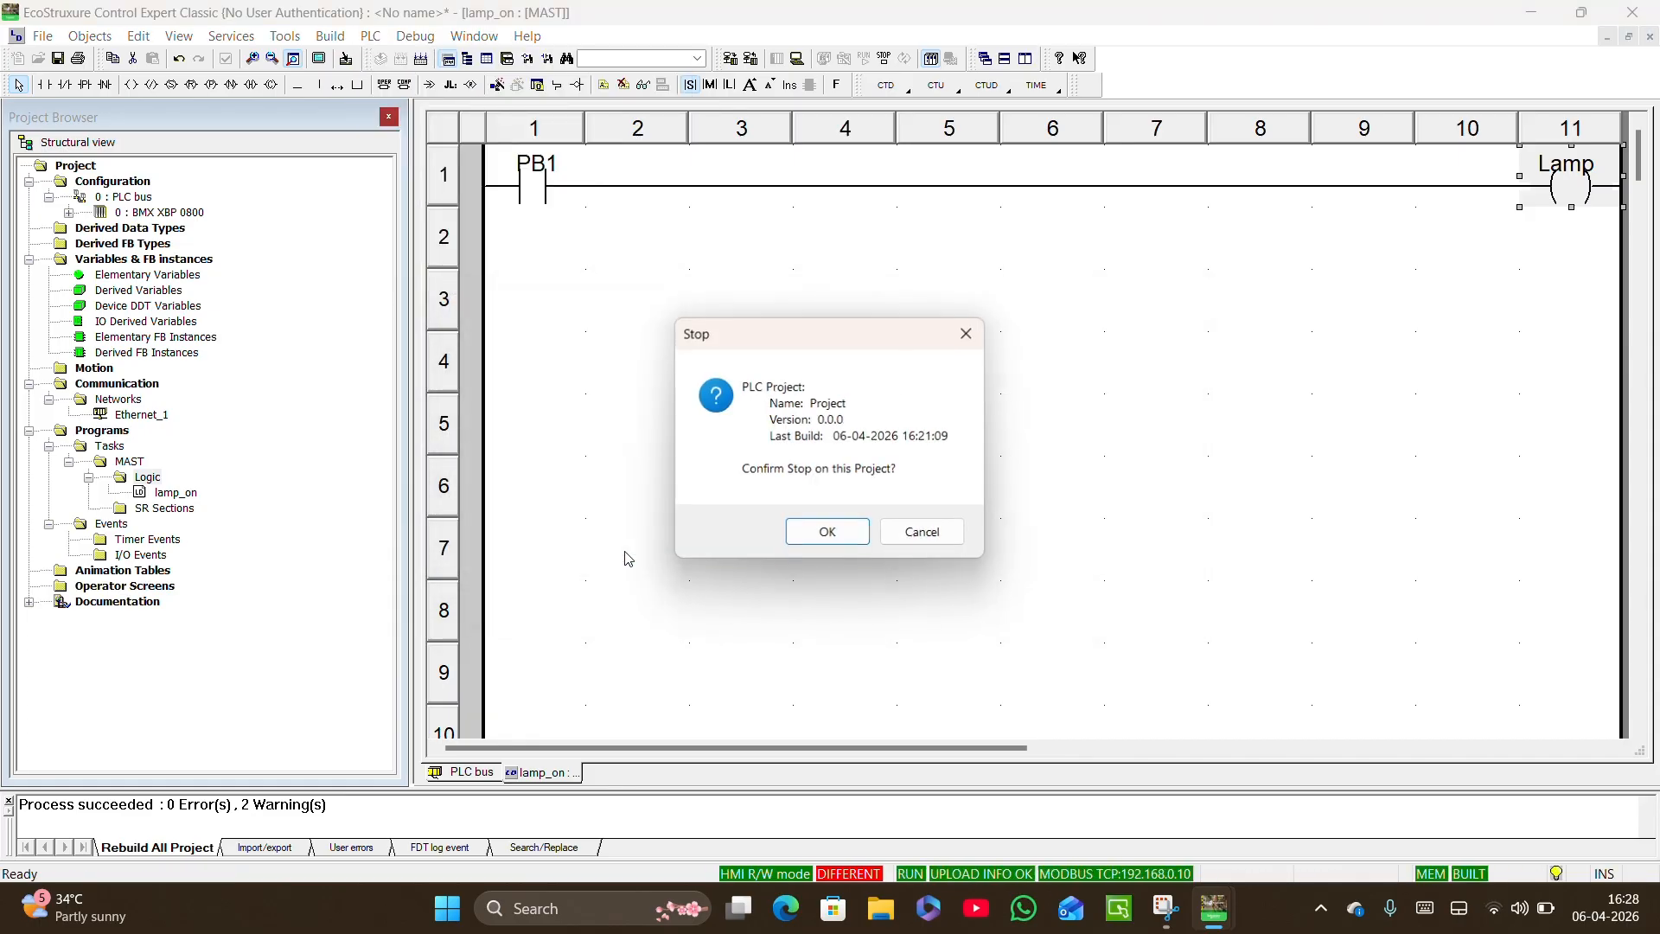
{"action": "left_click", "coordinate": [827, 534]}
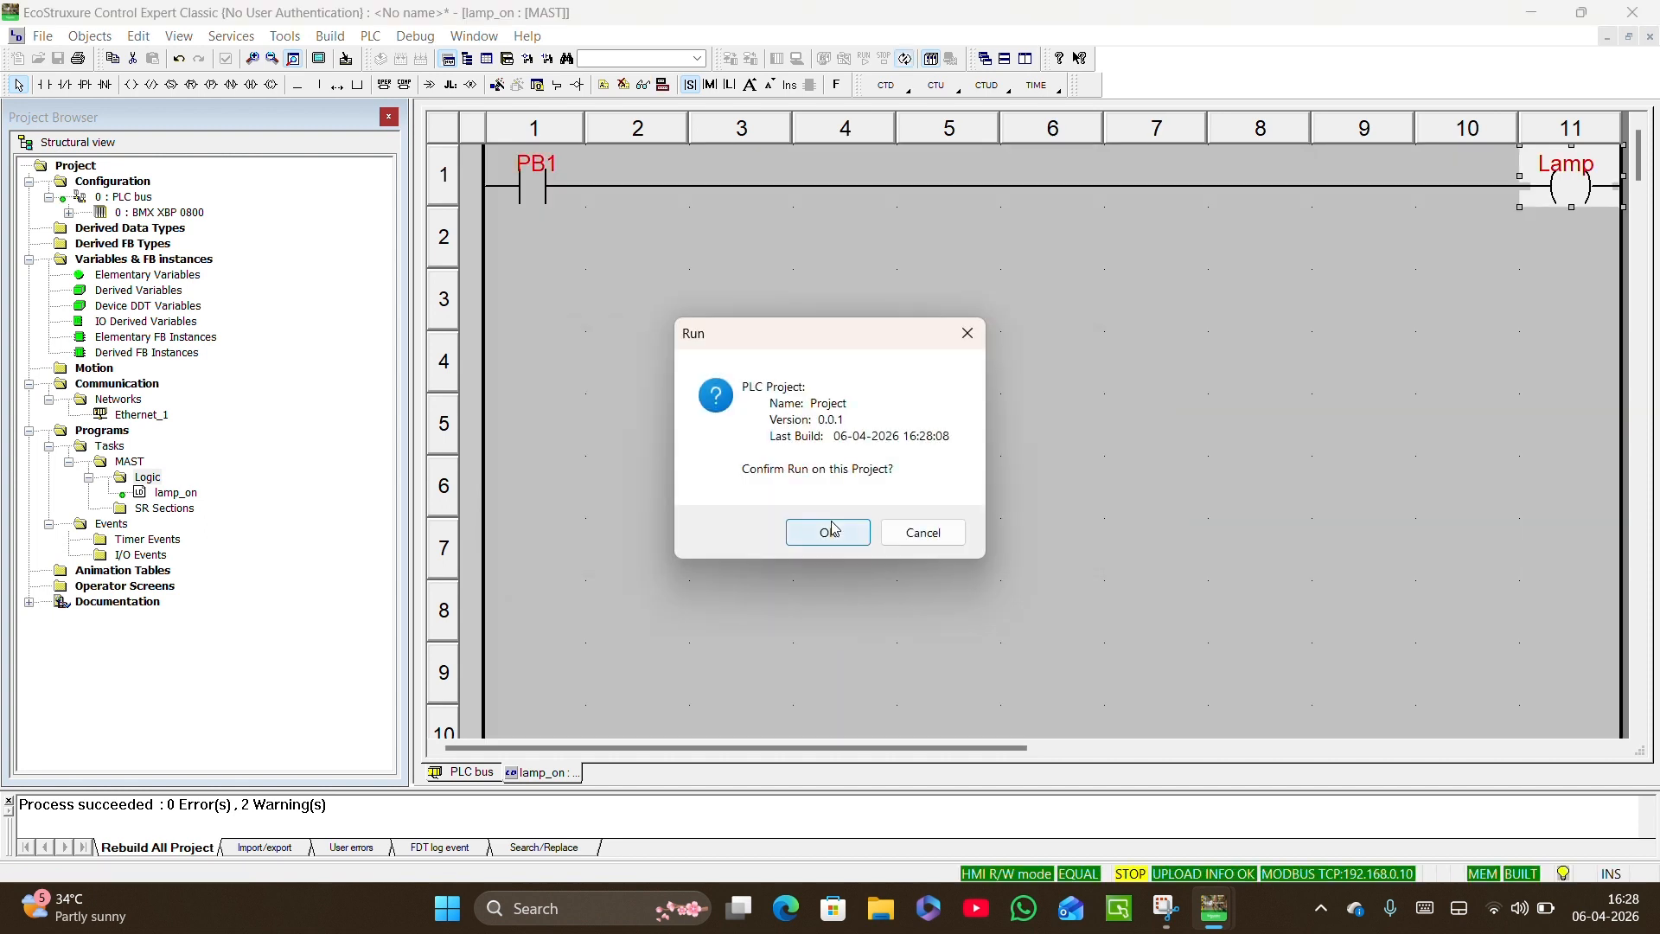
{"action": "left_click", "coordinate": [830, 531]}
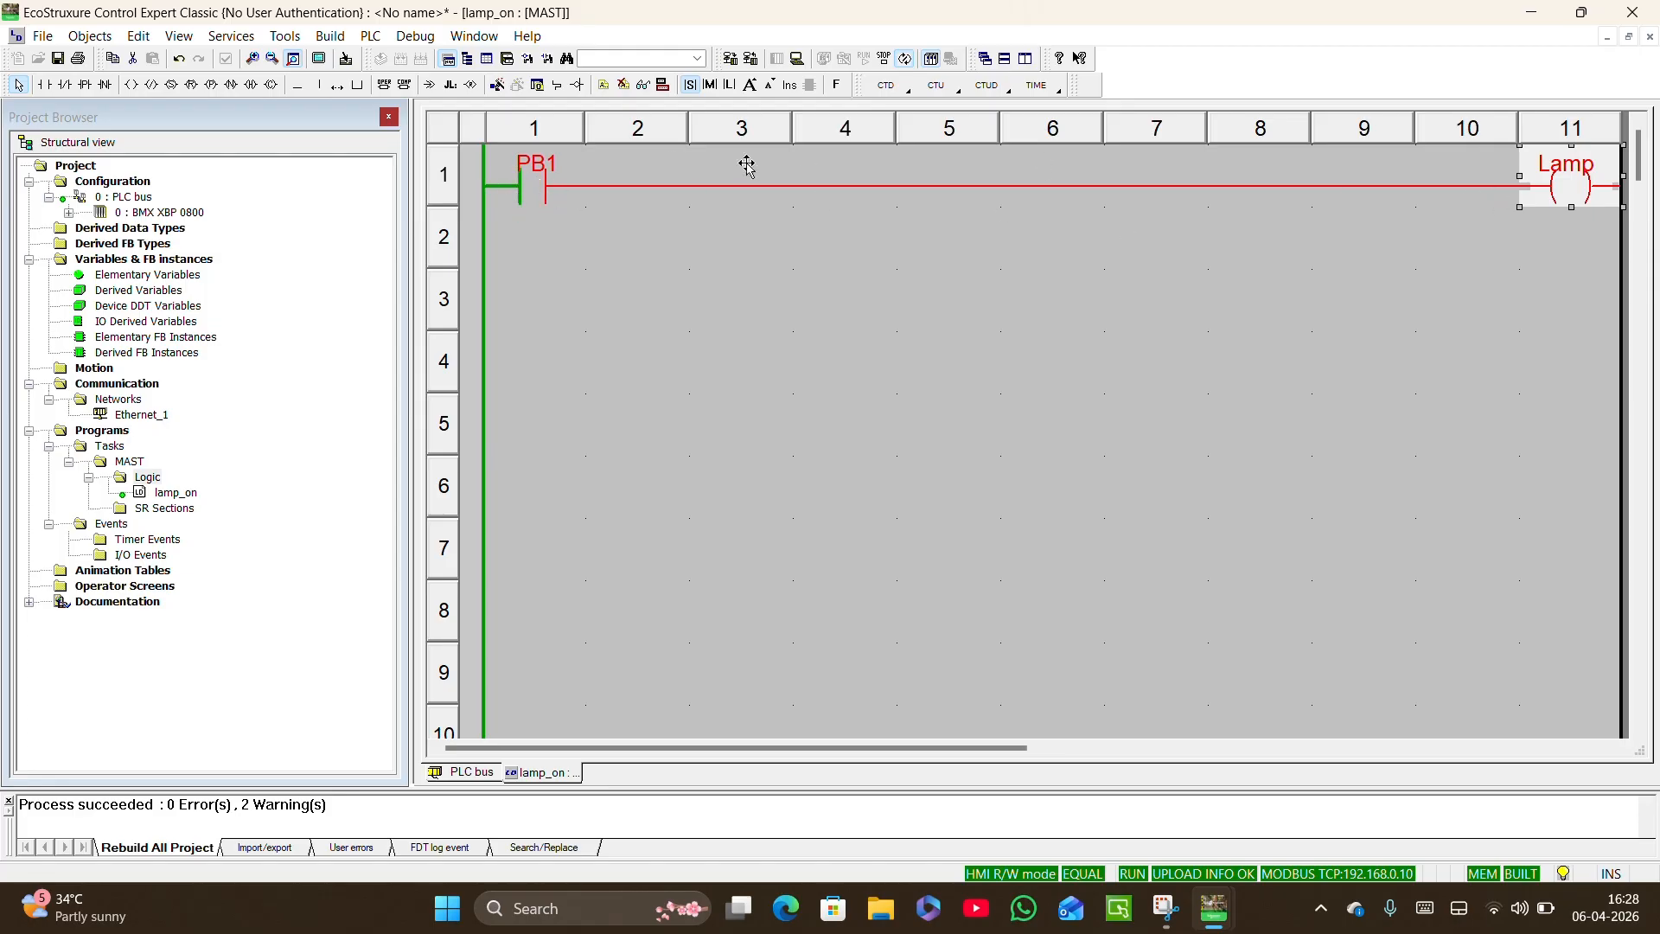
Force the PB1 contact in row 1 to 1 to test the Lamp coil online.
{"action": "left_click", "coordinate": [534, 192]}
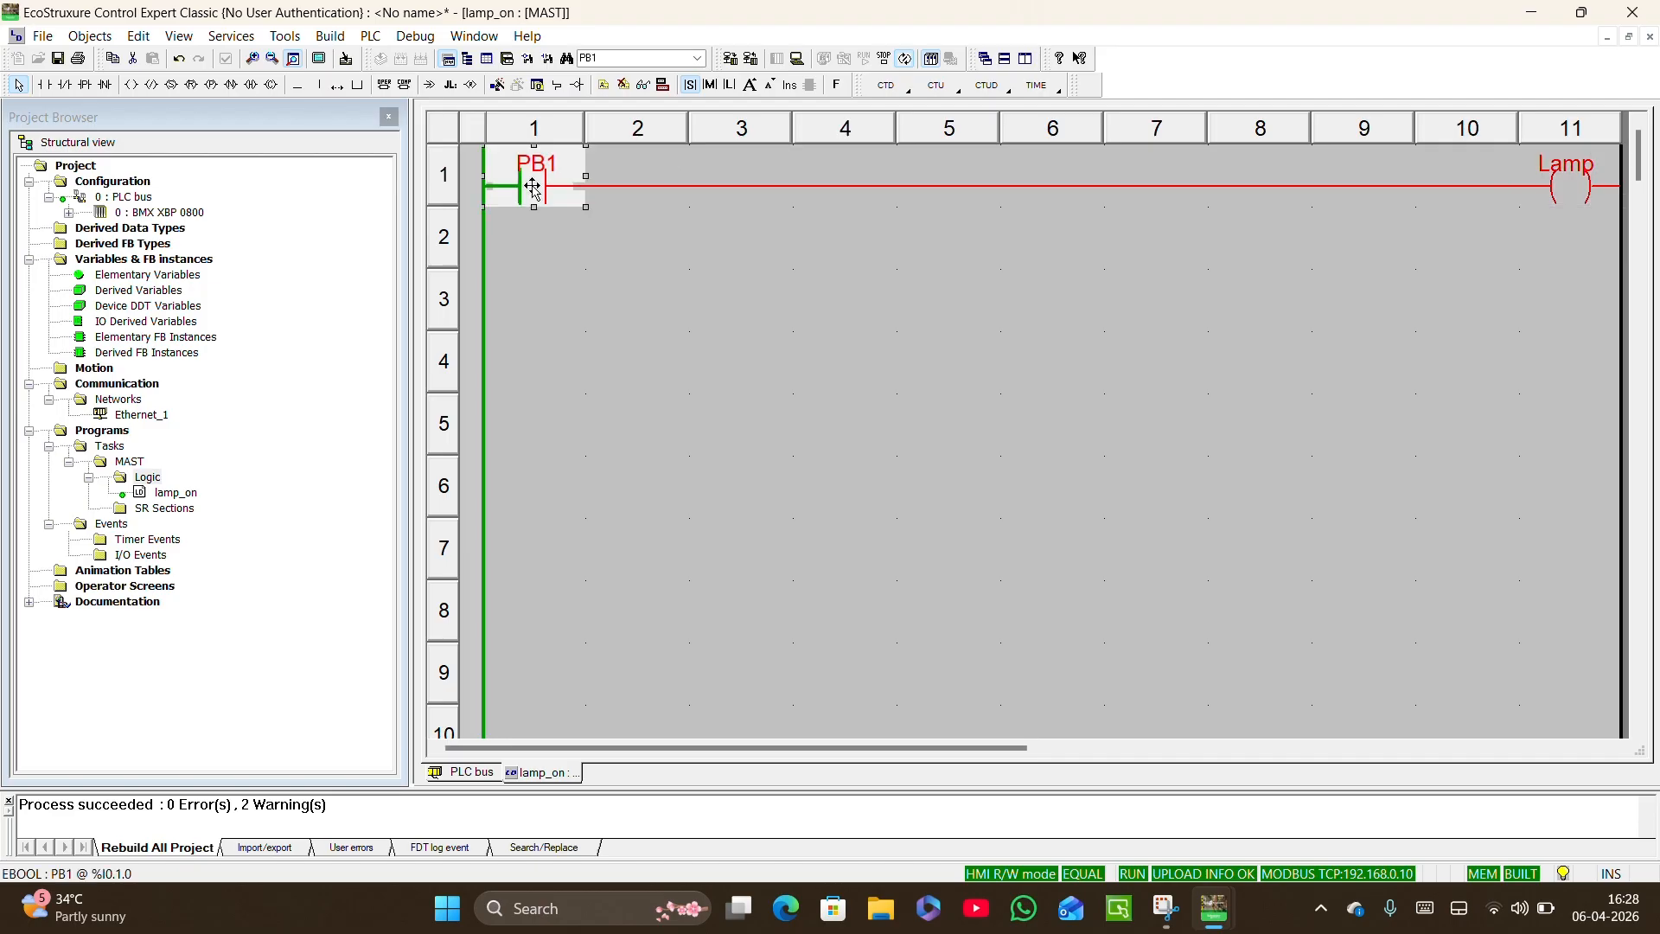
{"action": "right_click", "coordinate": [534, 192]}
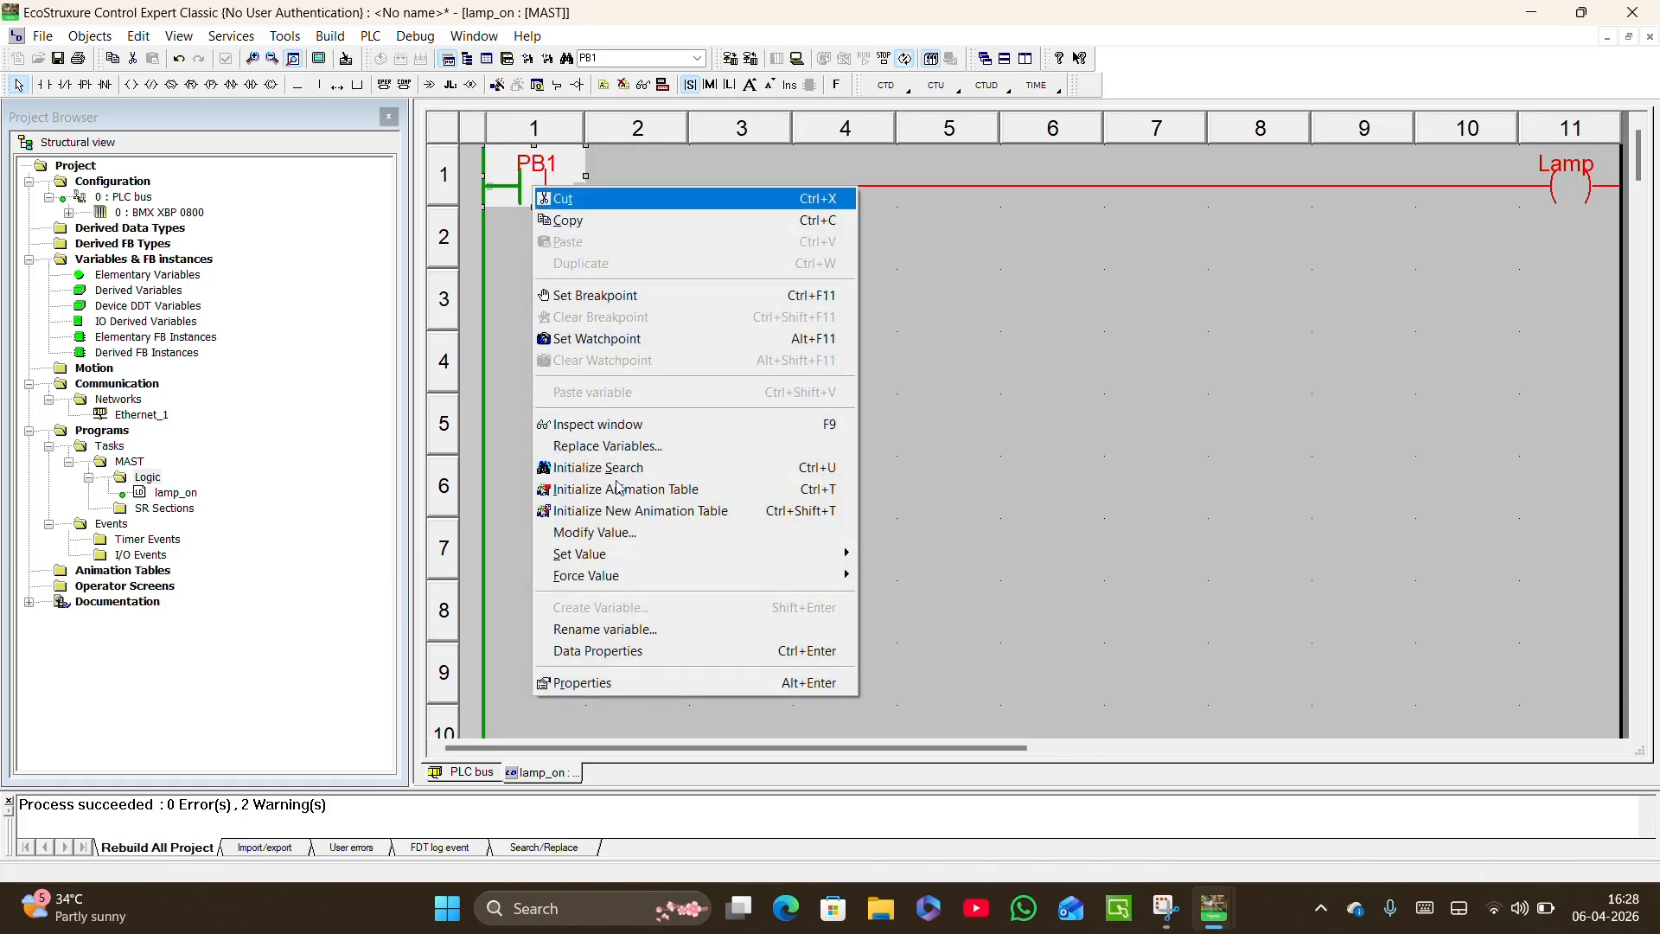
{"action": "mouse_move", "coordinate": [702, 578]}
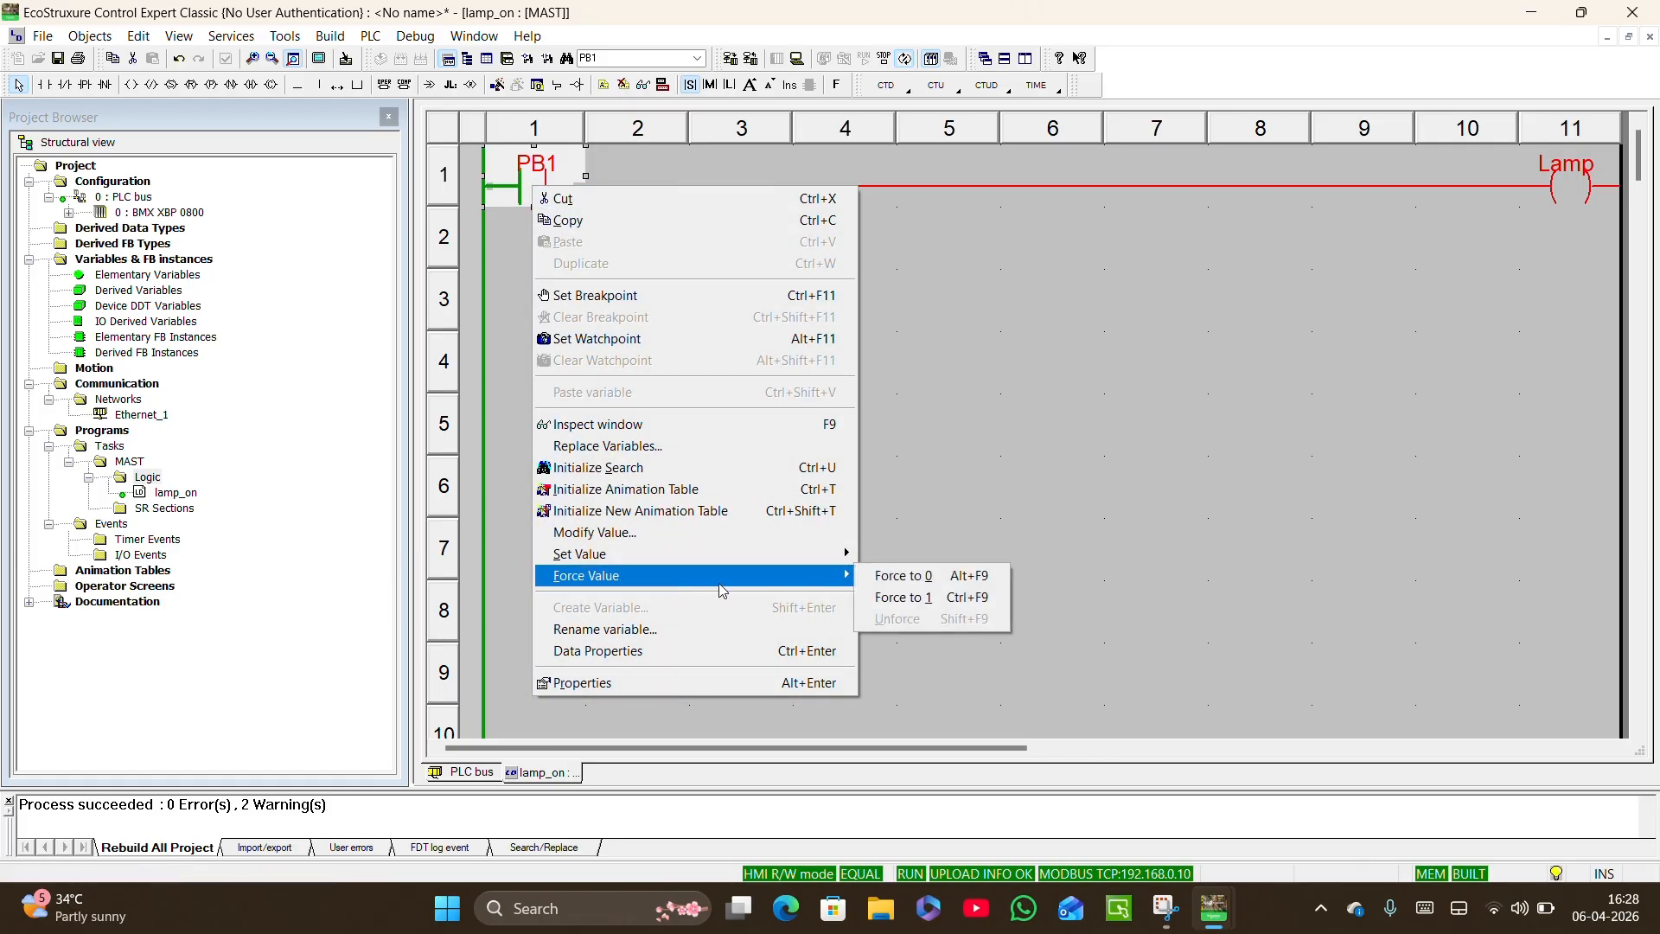
{"action": "left_click", "coordinate": [931, 604]}
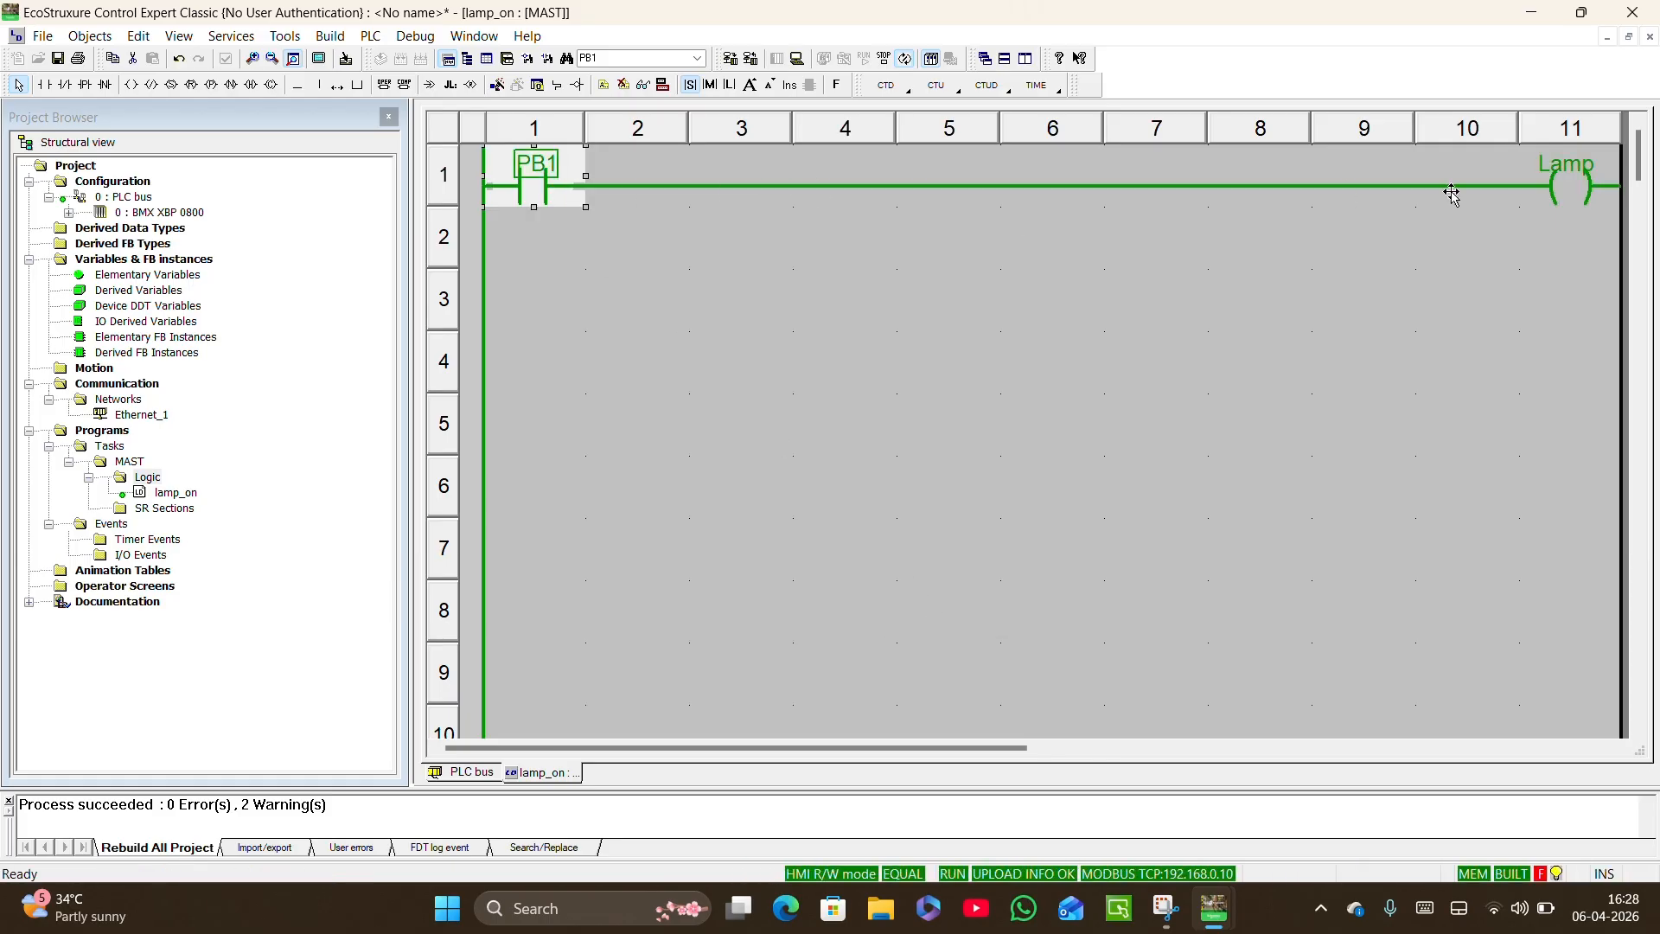
Force the PB1 contact in row 1 to 0 to test switching the Lamp coil off.
{"action": "right_click", "coordinate": [562, 188]}
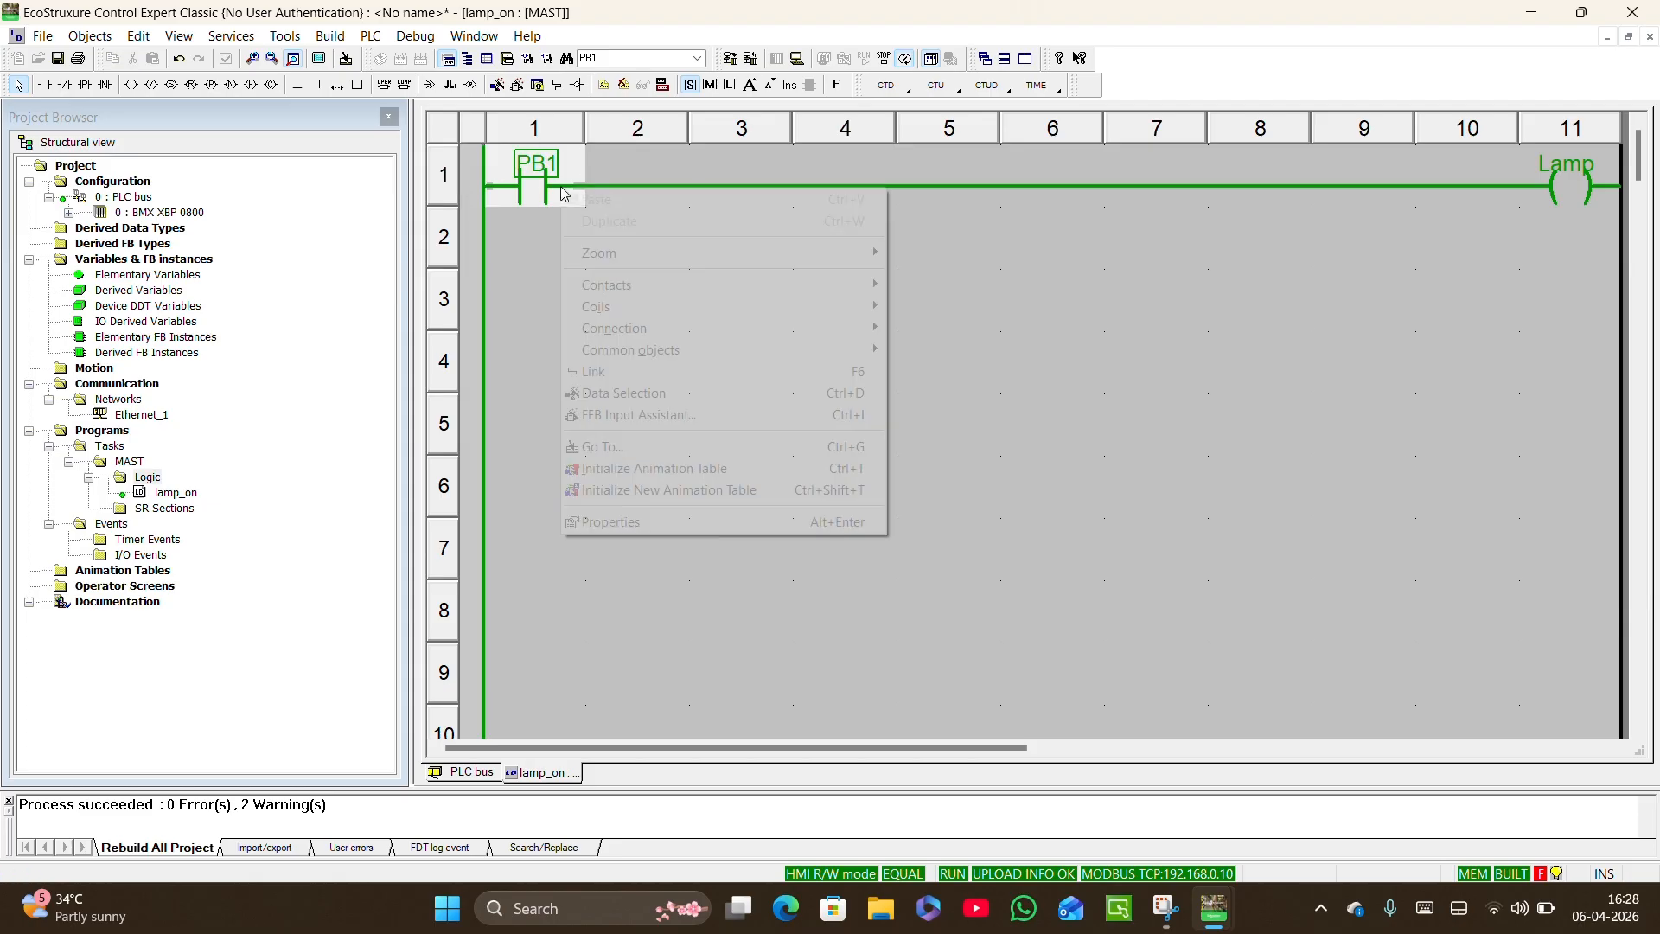
{"action": "left_click", "coordinate": [530, 161]}
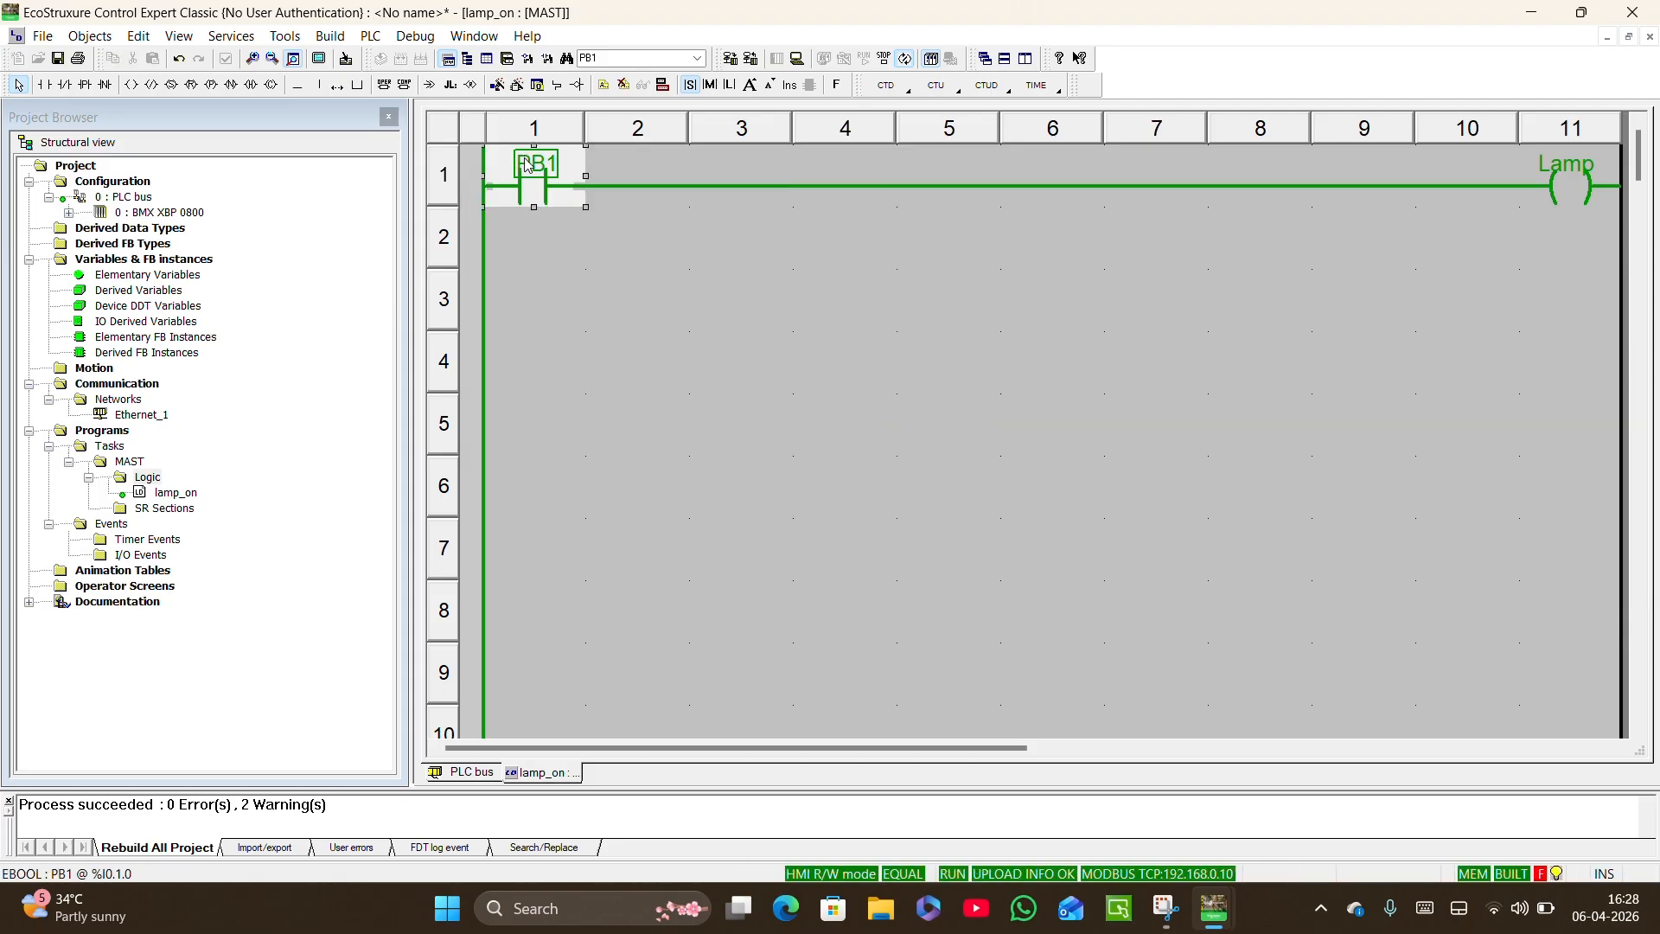
{"action": "right_click", "coordinate": [535, 174]}
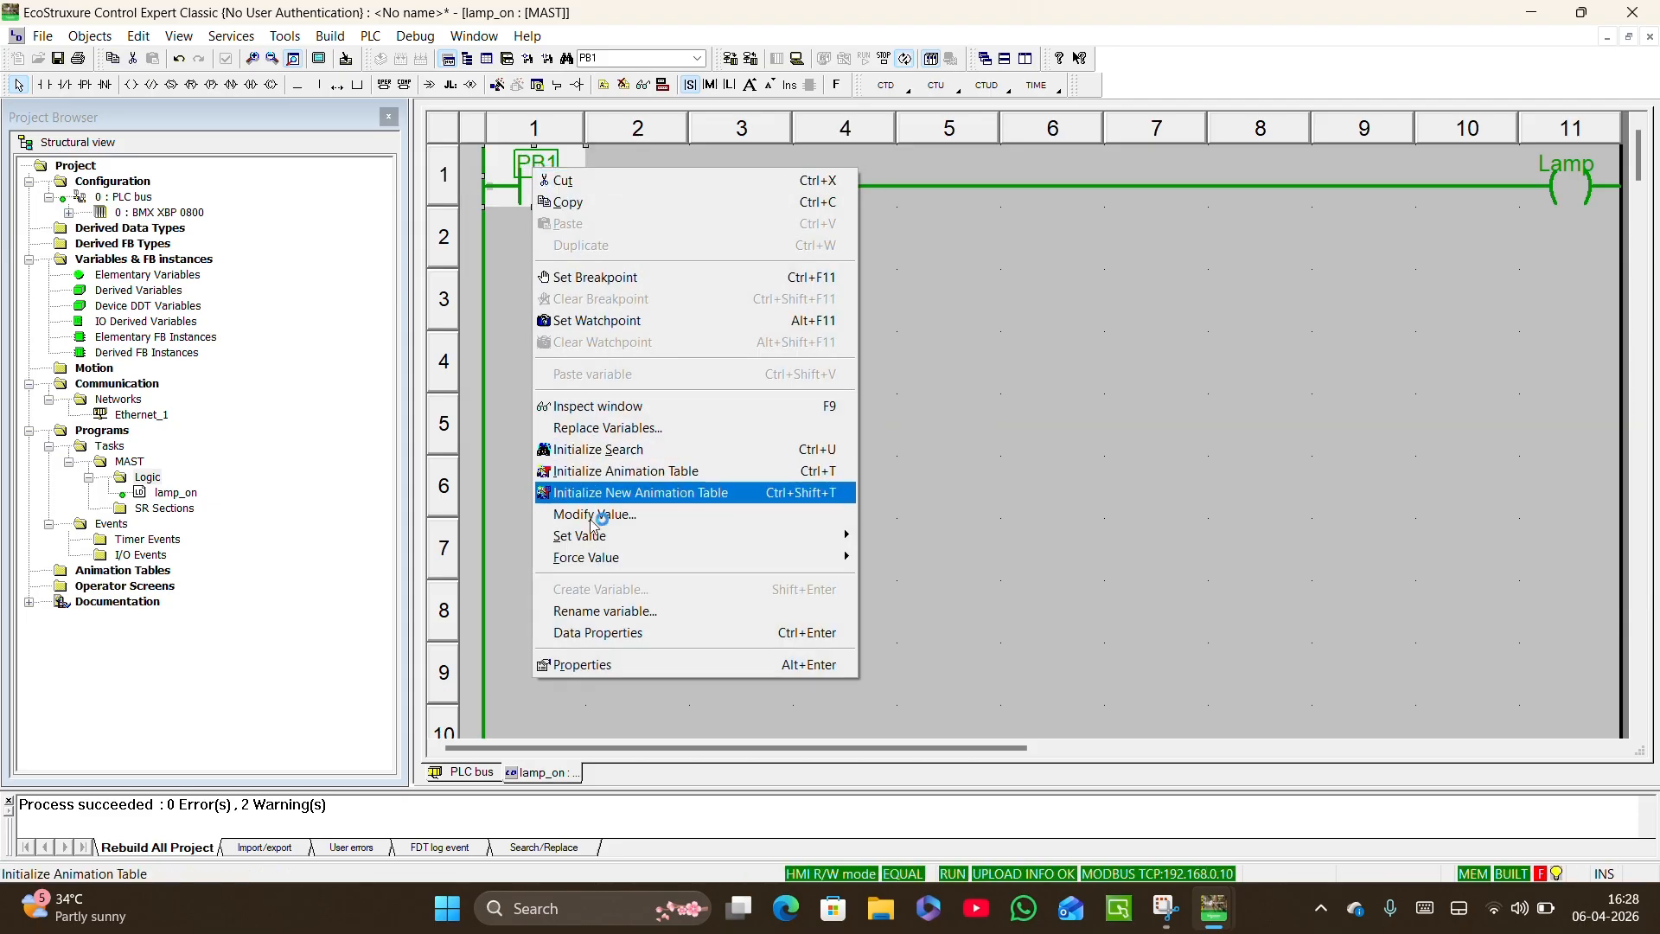
{"action": "mouse_move", "coordinate": [844, 543]}
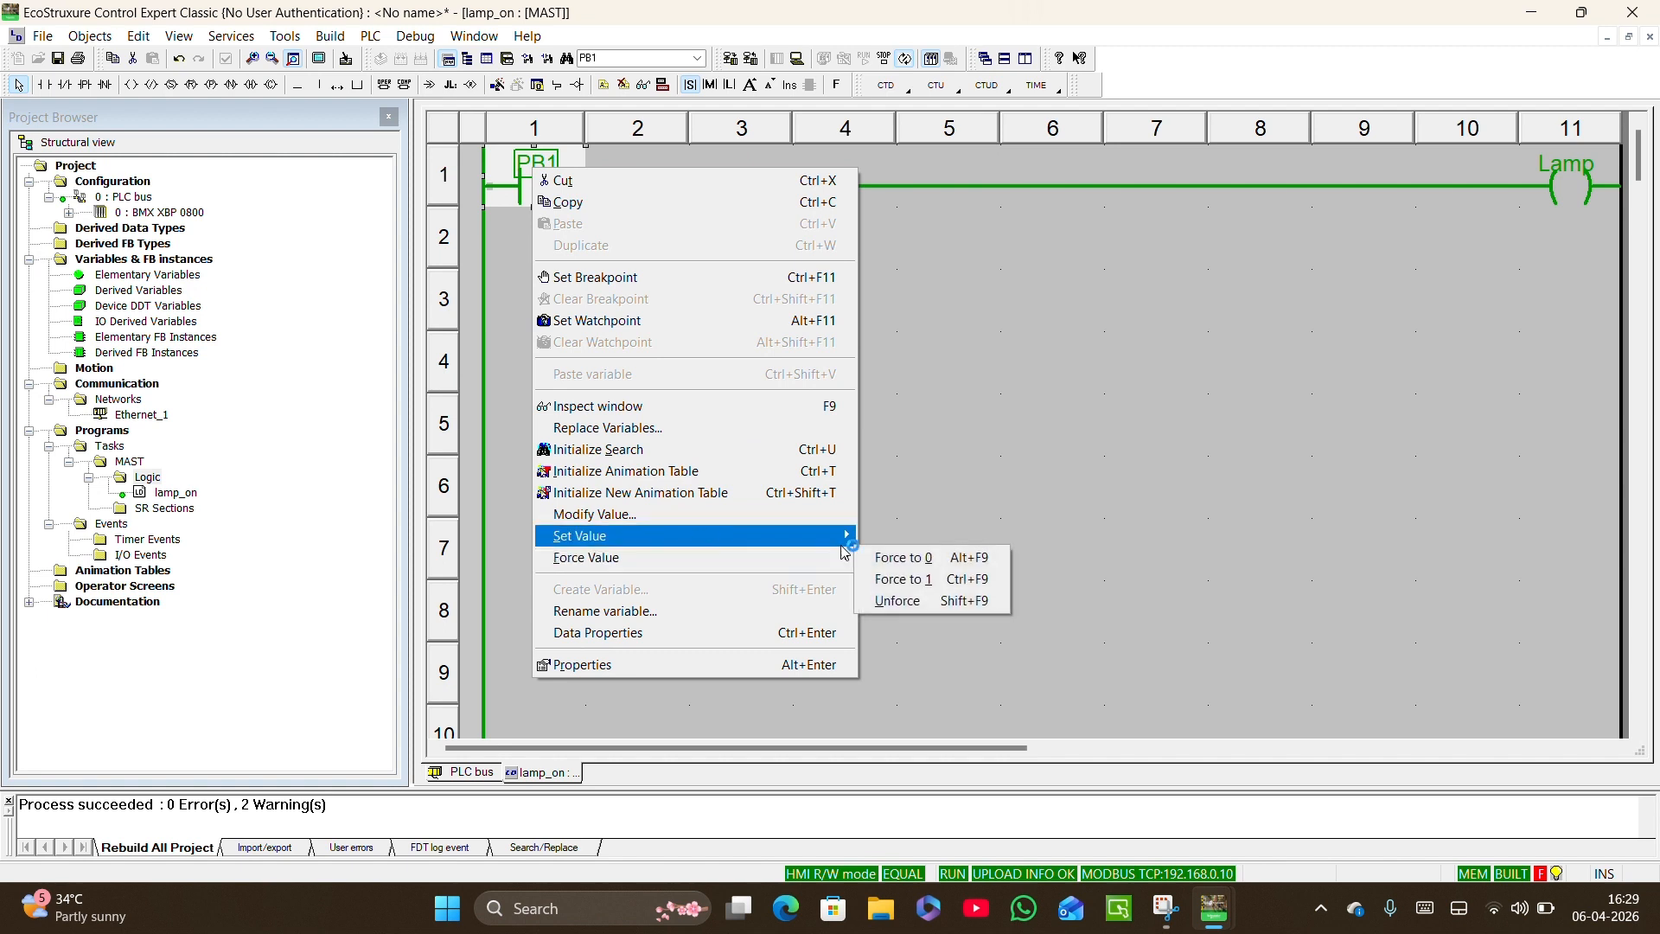
{"action": "left_click", "coordinate": [923, 560]}
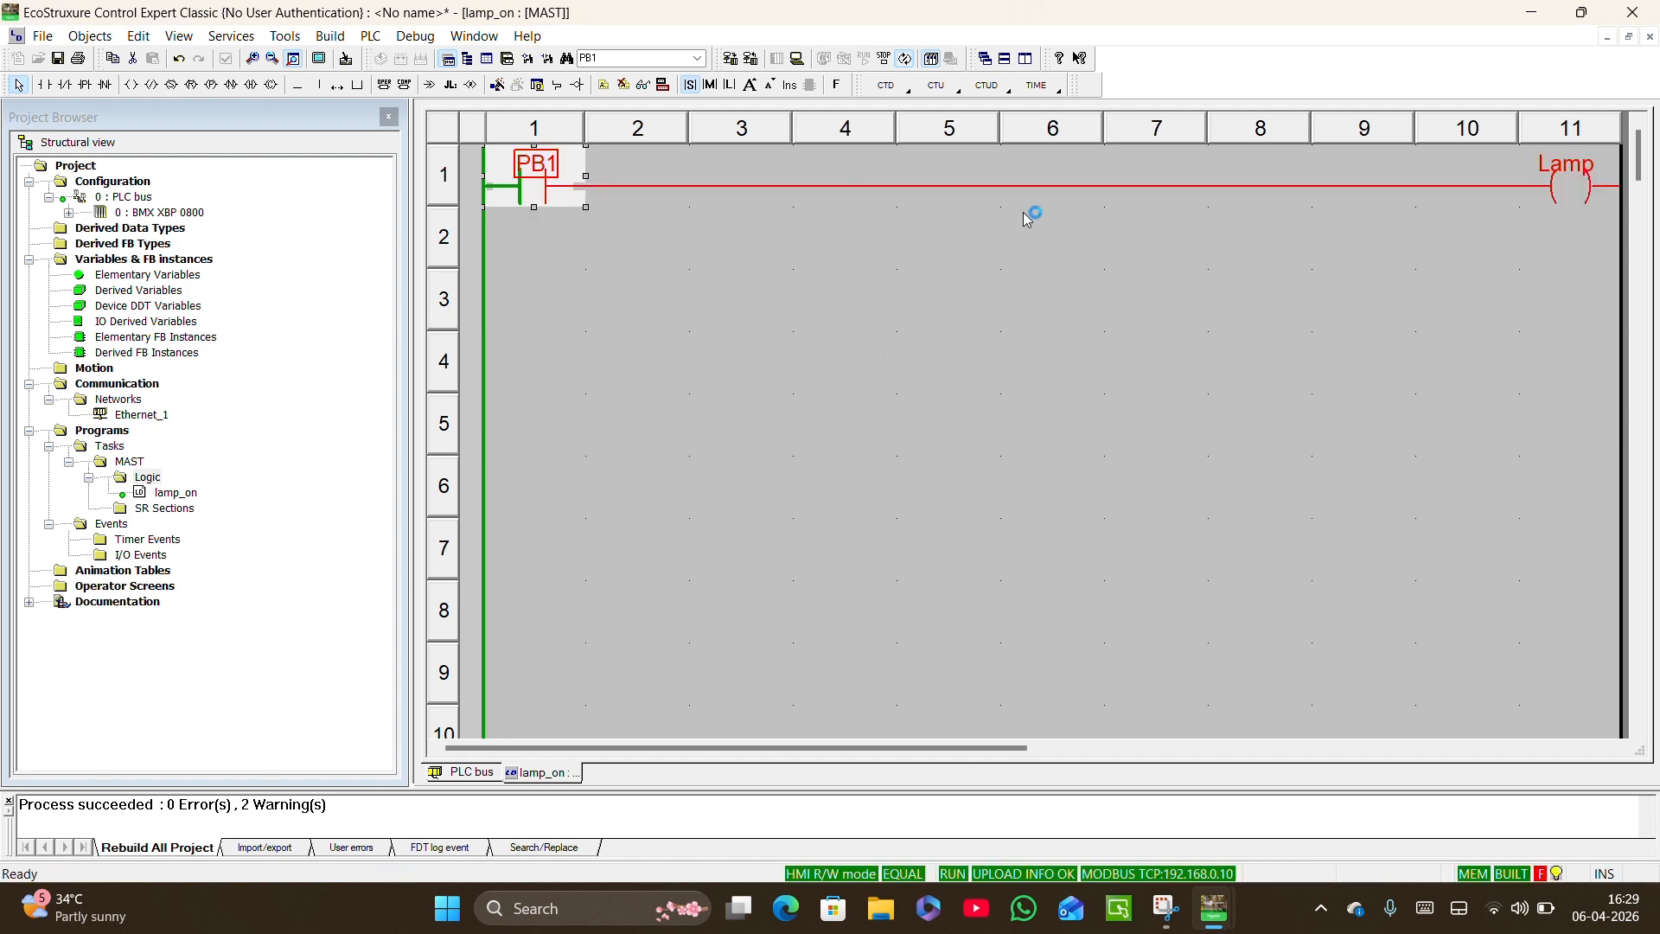